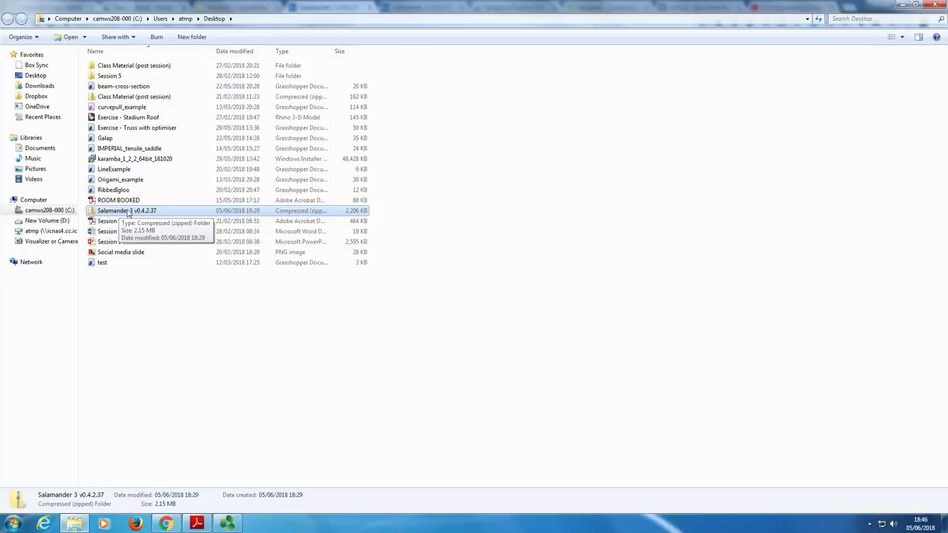
# Step: Unblock the Salamander 3 v0.4.2.37 zip file in its file properties
pyautogui.rightClick(126, 212)
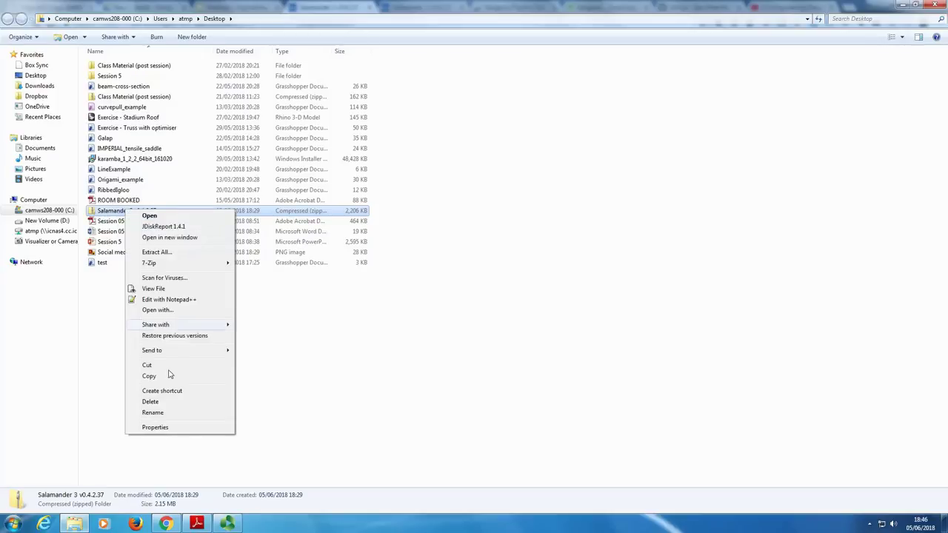
pyautogui.click(155, 427)
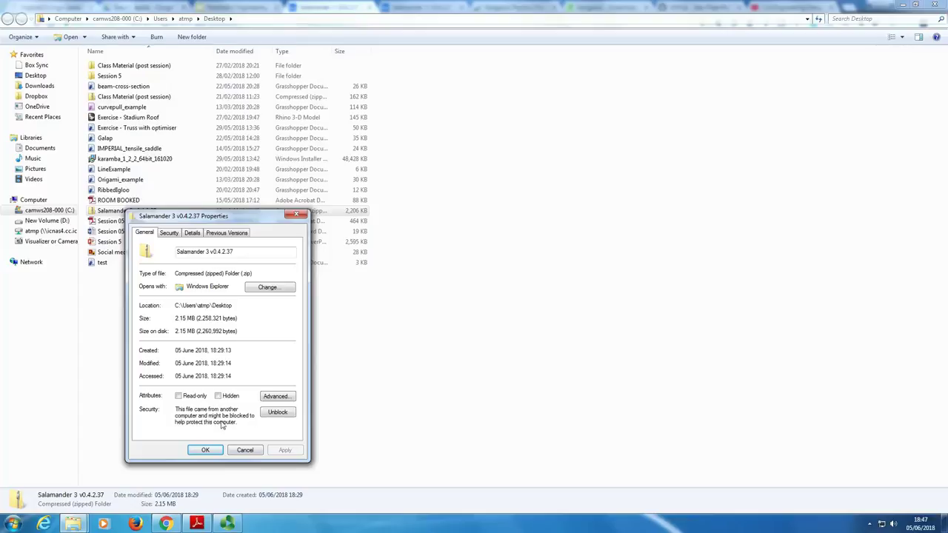
pyautogui.click(276, 414)
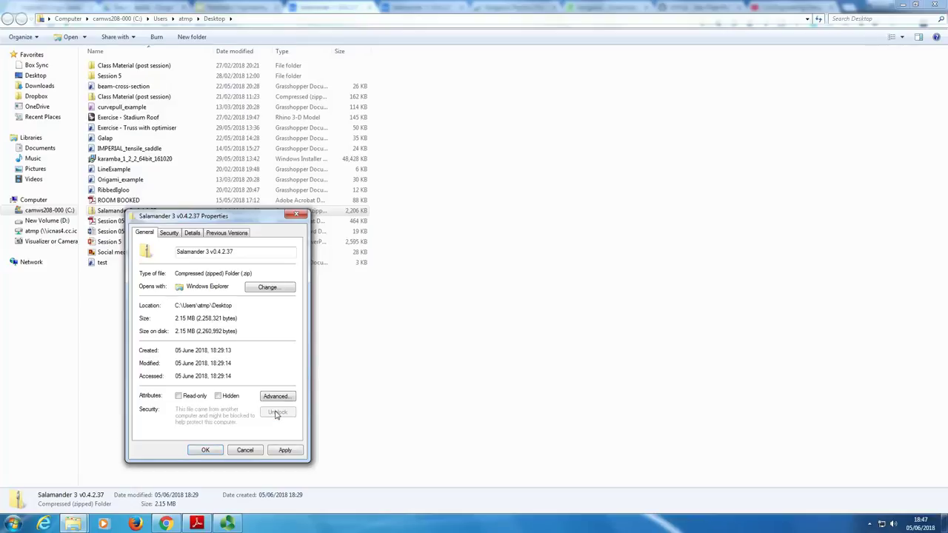
pyautogui.click(205, 450)
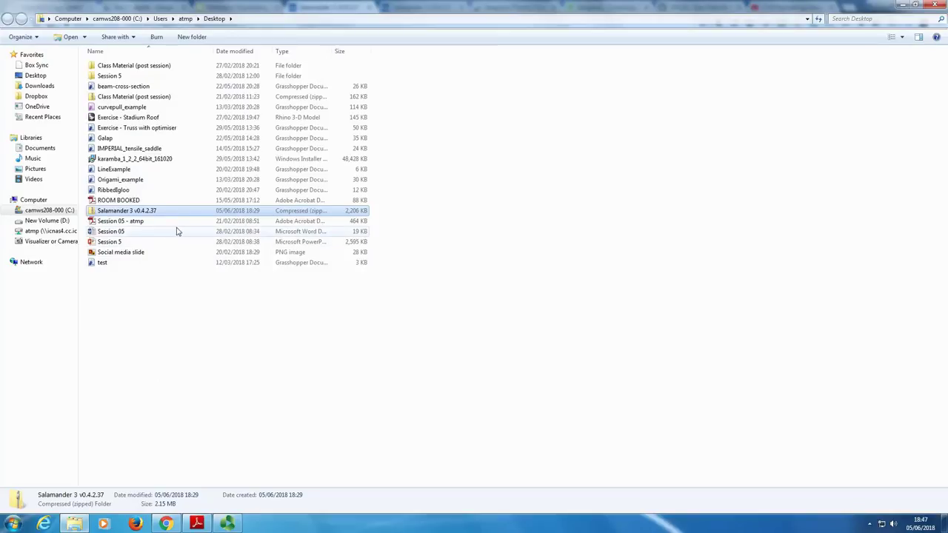
# Step: Extract all files from the Salamander 3 v0.4.2.37 zip to the suggested folder on the Desktop
pyautogui.doubleClick(130, 212)
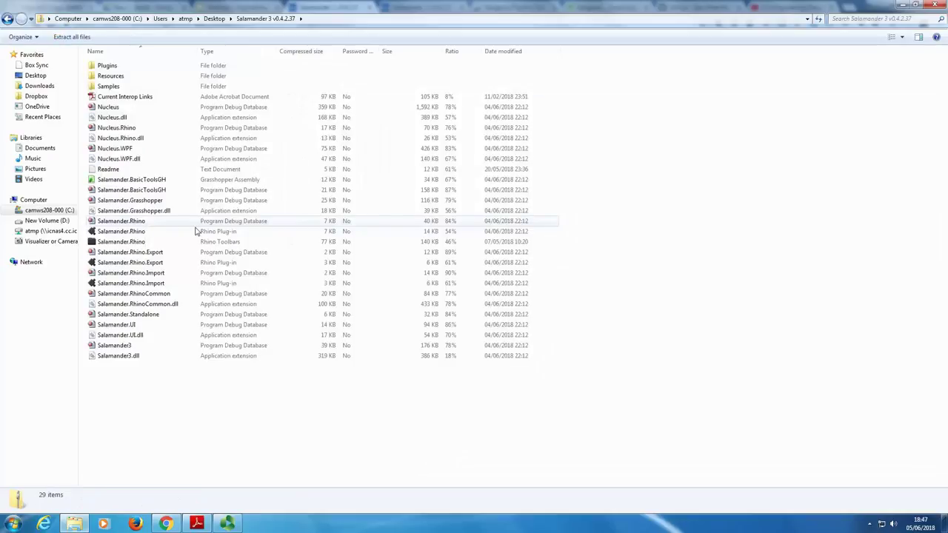
pyautogui.click(73, 38)
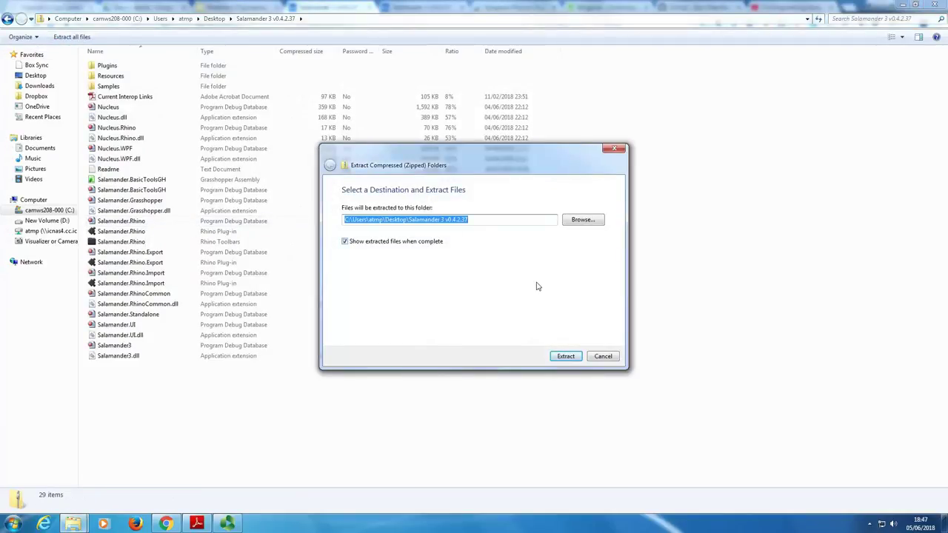
pyautogui.click(565, 359)
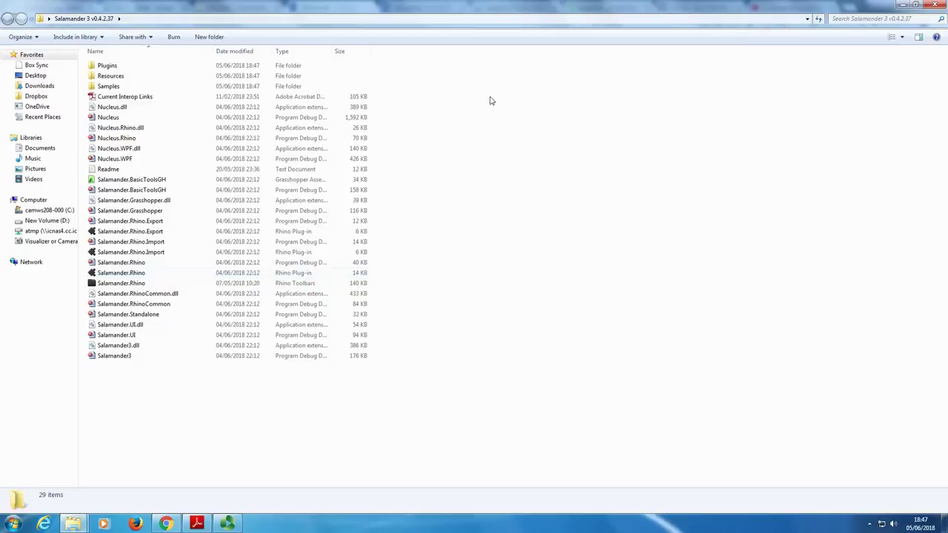
# Step: Restore and resize the extracted Salamander folder's window, and clear the other open windows to expose the desktop
pyautogui.click(915, 5)
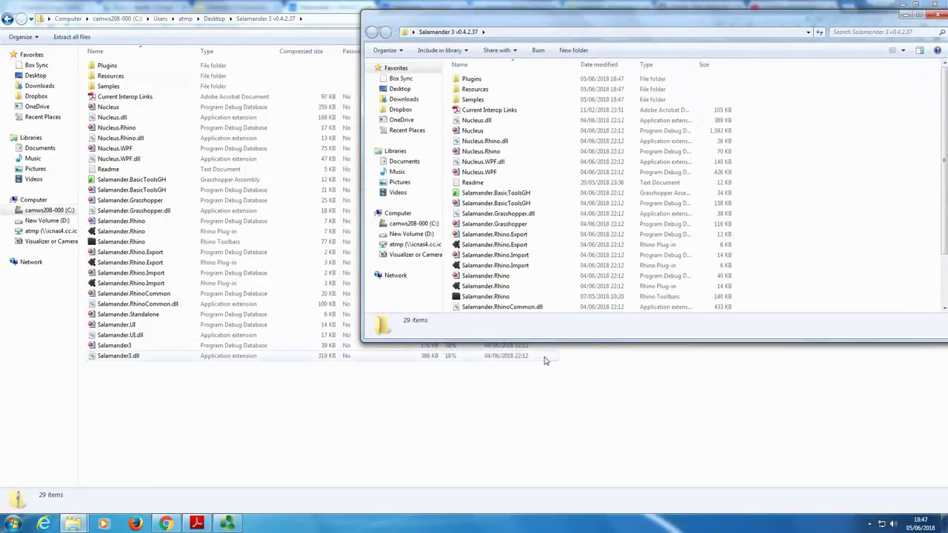
pyautogui.moveTo(546, 342); pyautogui.dragTo(544, 478)
pyautogui.moveTo(599, 25); pyautogui.dragTo(534, 28)
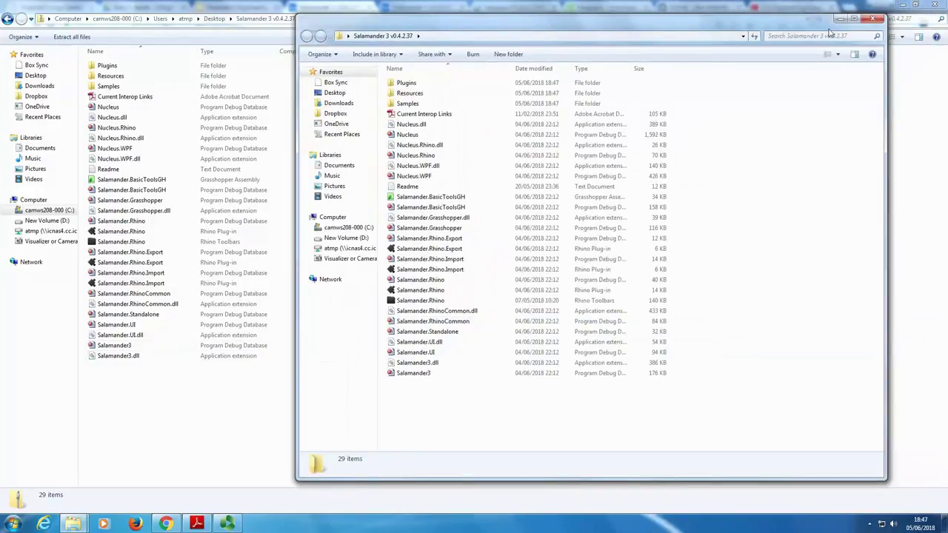
pyautogui.click(903, 6)
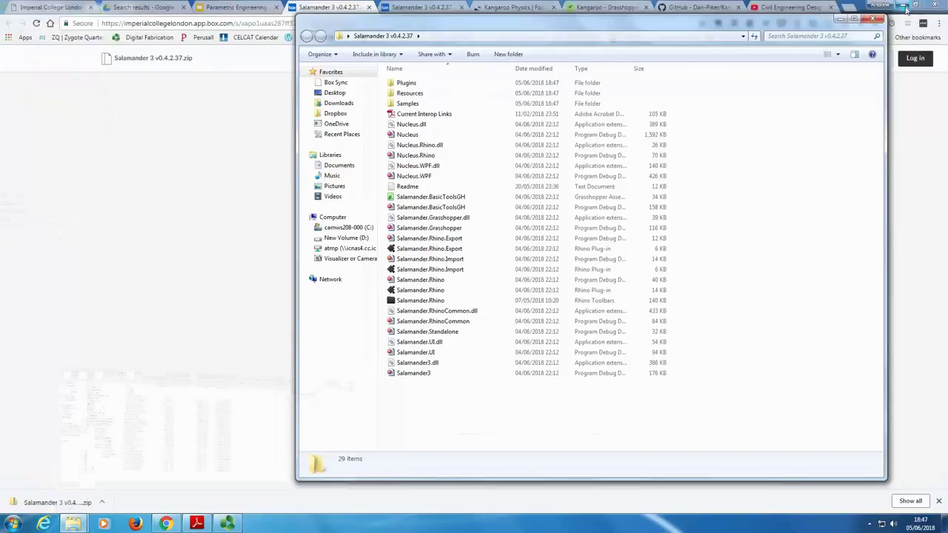
pyautogui.click(904, 6)
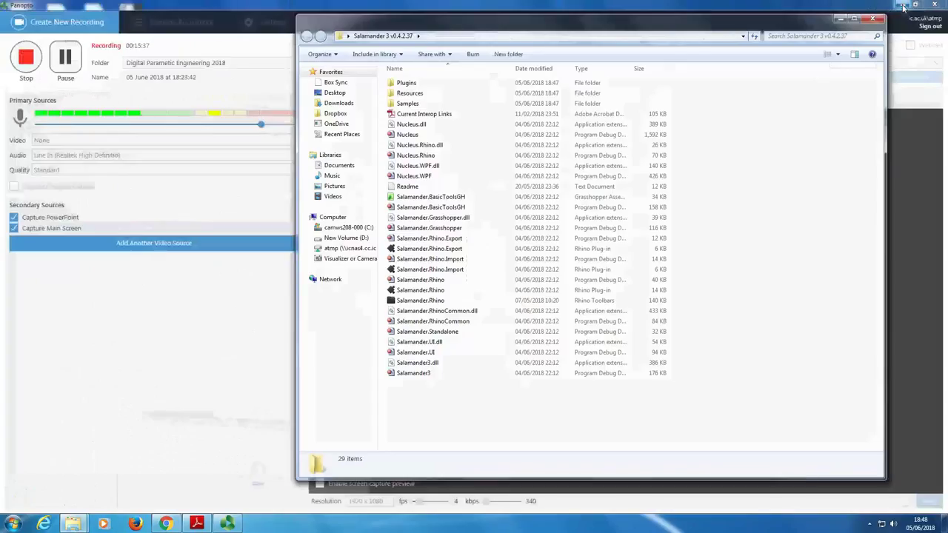
pyautogui.click(904, 6)
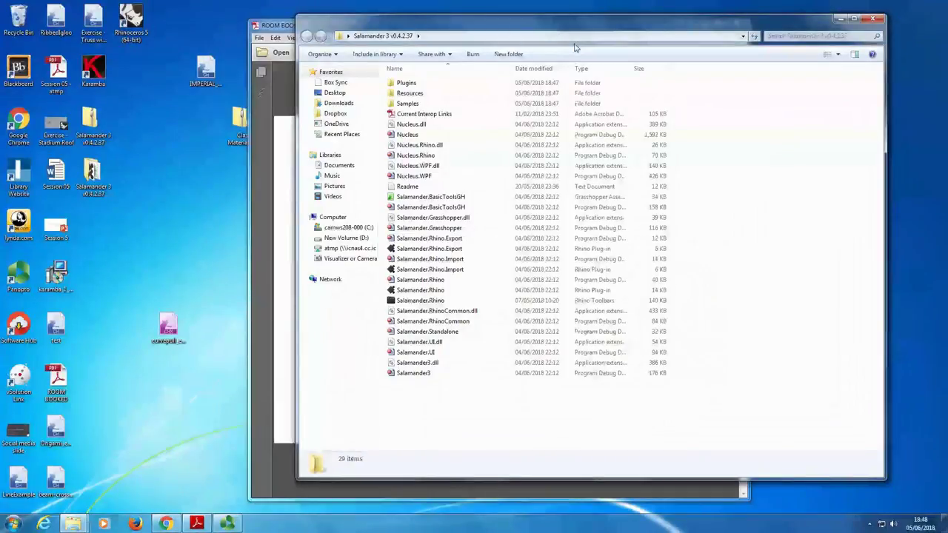
pyautogui.click(285, 24)
pyautogui.moveTo(286, 24); pyautogui.dragTo(221, 28)
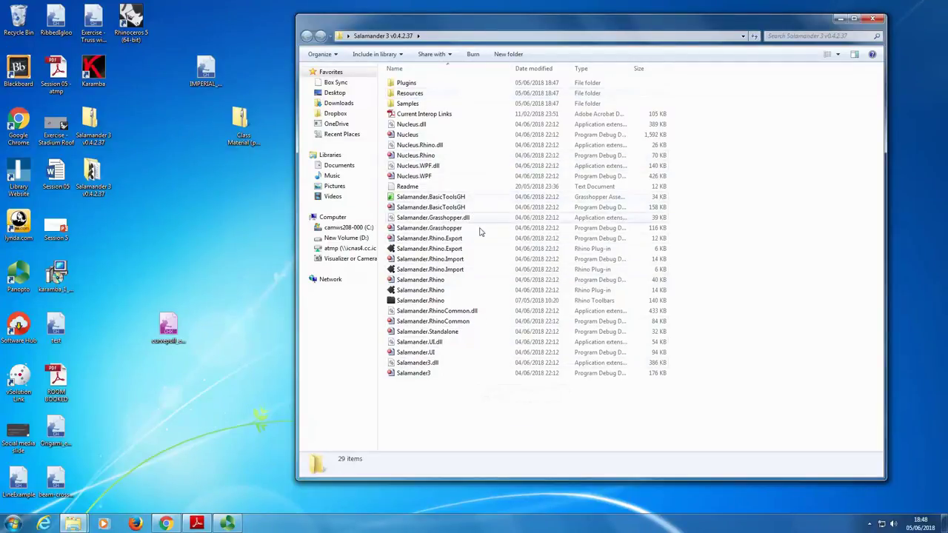
pyautogui.click(454, 290)
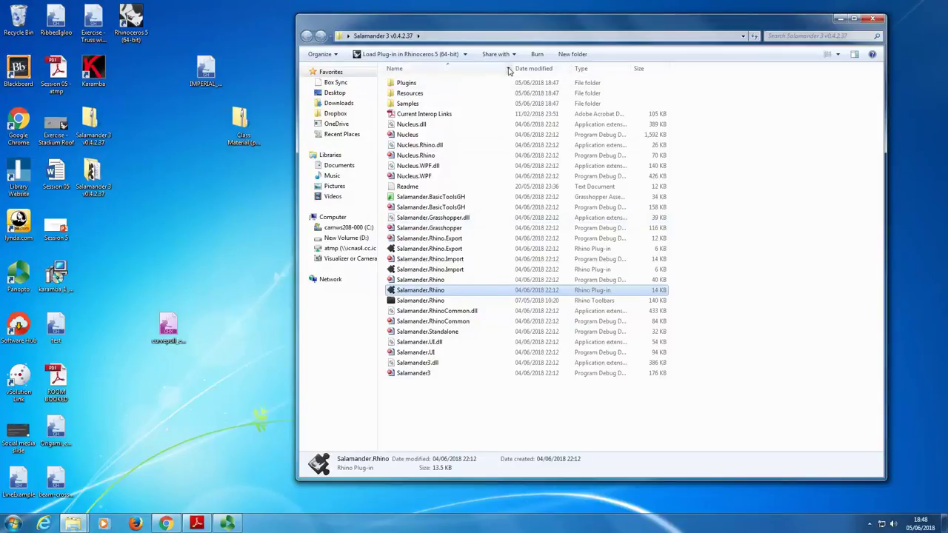
pyautogui.rightClick(698, 69)
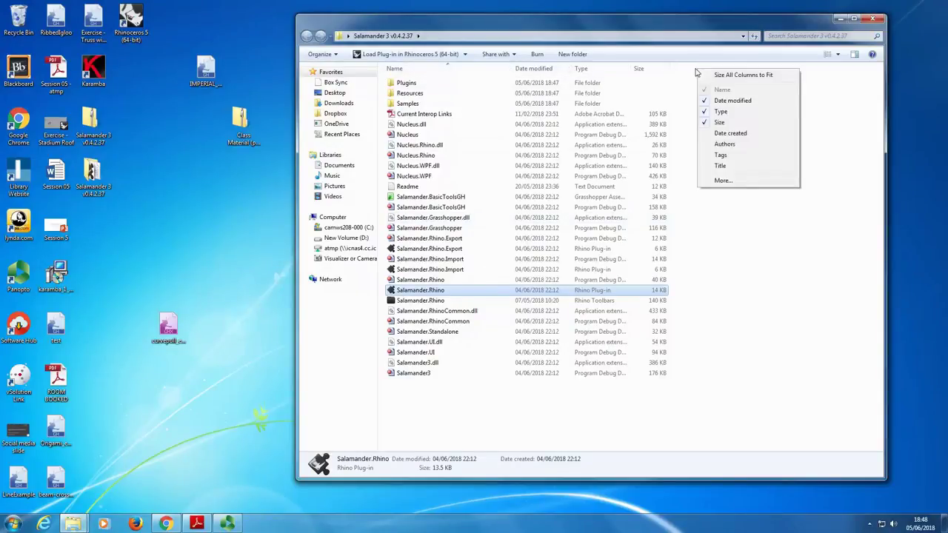
pyautogui.click(738, 181)
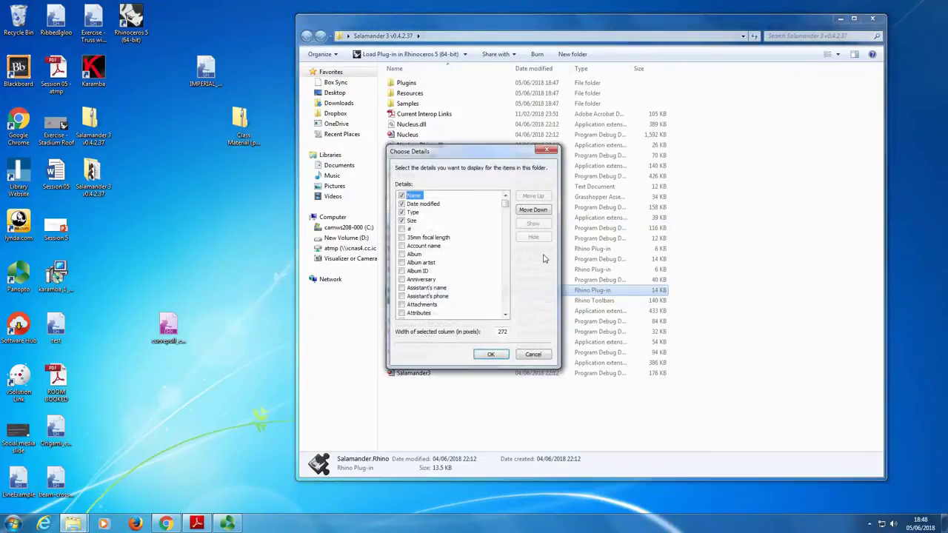
pyautogui.click(504, 216)
pyautogui.click(504, 216)
pyautogui.moveTo(504, 219); pyautogui.dragTo(504, 238)
pyautogui.click(532, 354)
# Step: Examine the extracted Salamander folder's properties, including its advanced attributes, security, sharing and customization settings, without changing anything
pyautogui.rightClick(725, 173)
pyautogui.click(753, 294)
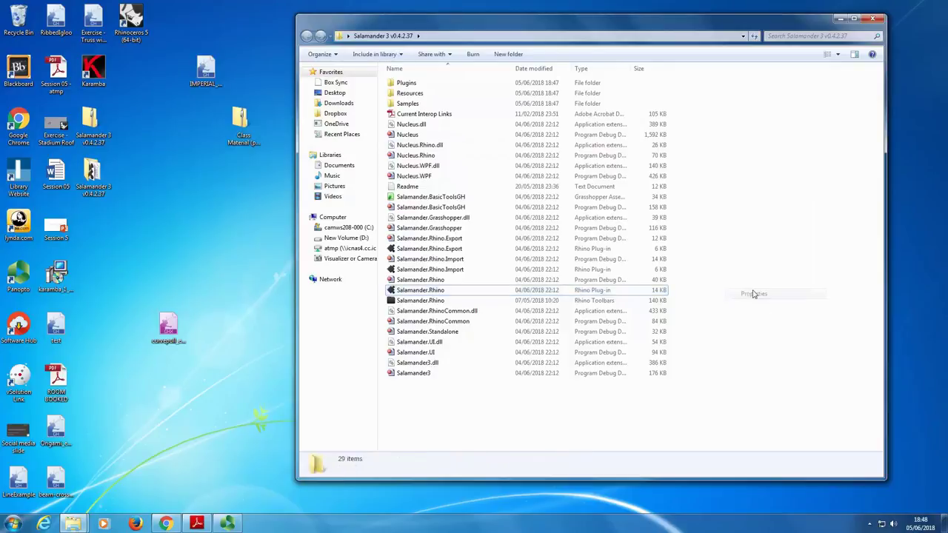
pyautogui.rightClick(680, 111)
pyautogui.click(715, 235)
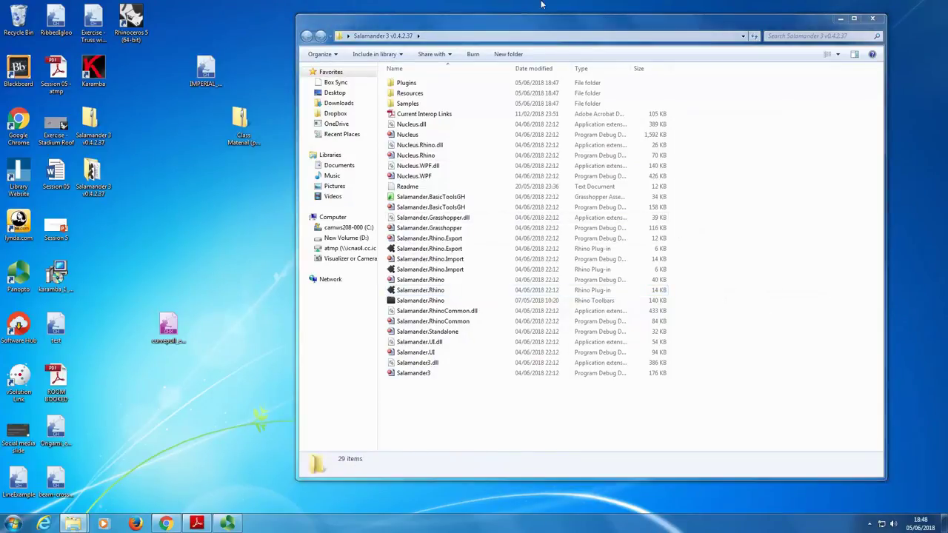
pyautogui.moveTo(537, 42); pyautogui.dragTo(433, 45)
pyautogui.rightClick(371, 413)
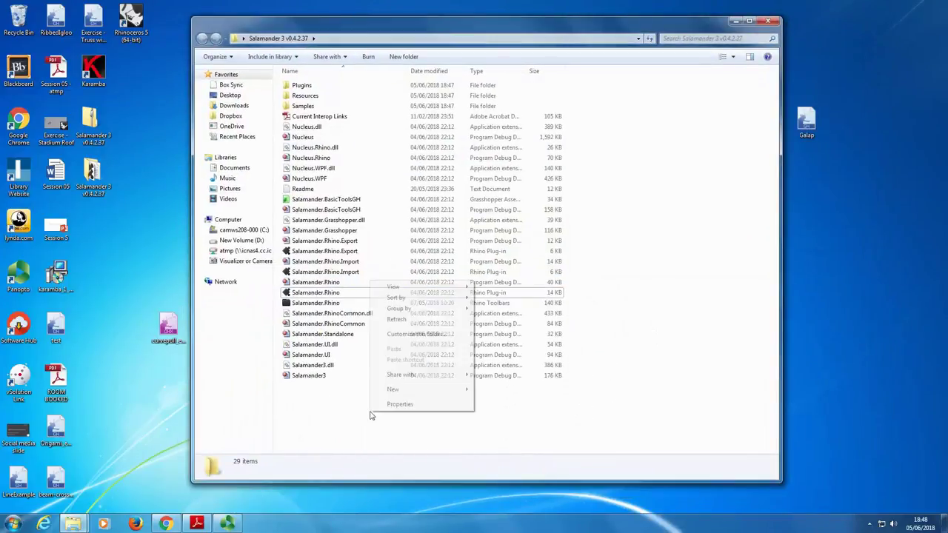
pyautogui.click(350, 402)
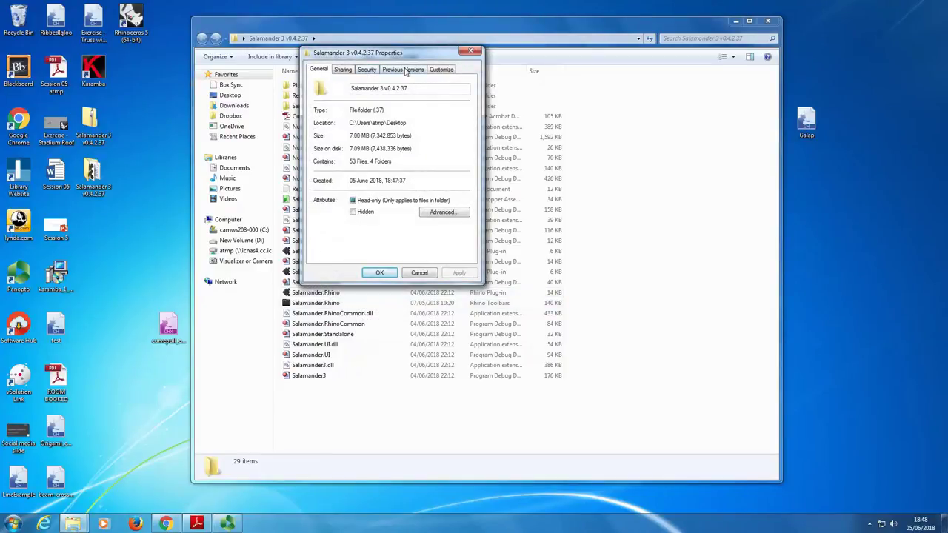
pyautogui.click(439, 213)
pyautogui.click(485, 225)
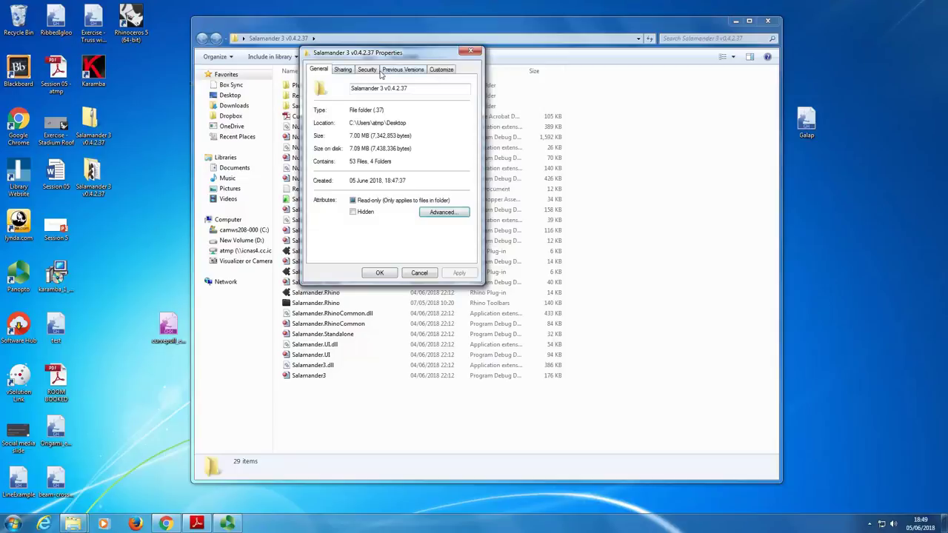
pyautogui.click(368, 71)
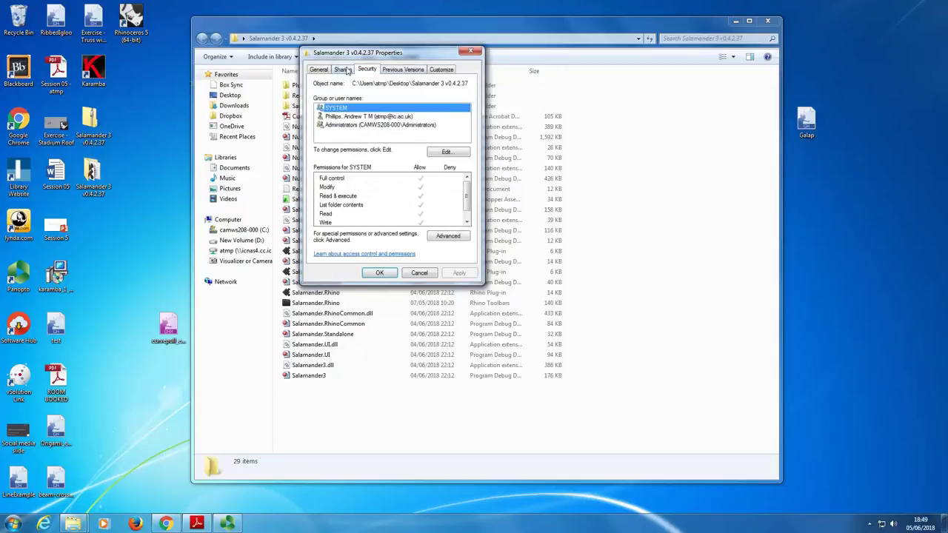
pyautogui.click(344, 69)
pyautogui.click(325, 70)
pyautogui.click(441, 69)
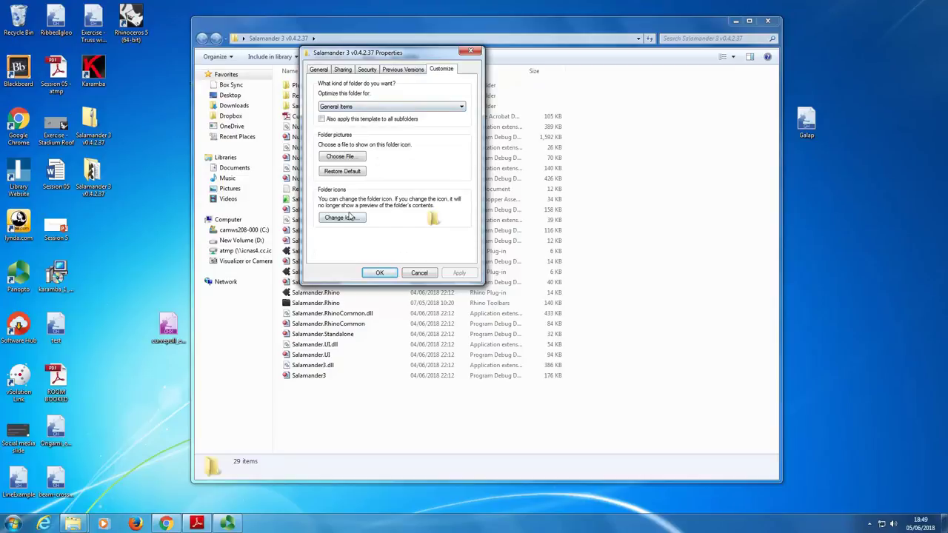
pyautogui.click(421, 272)
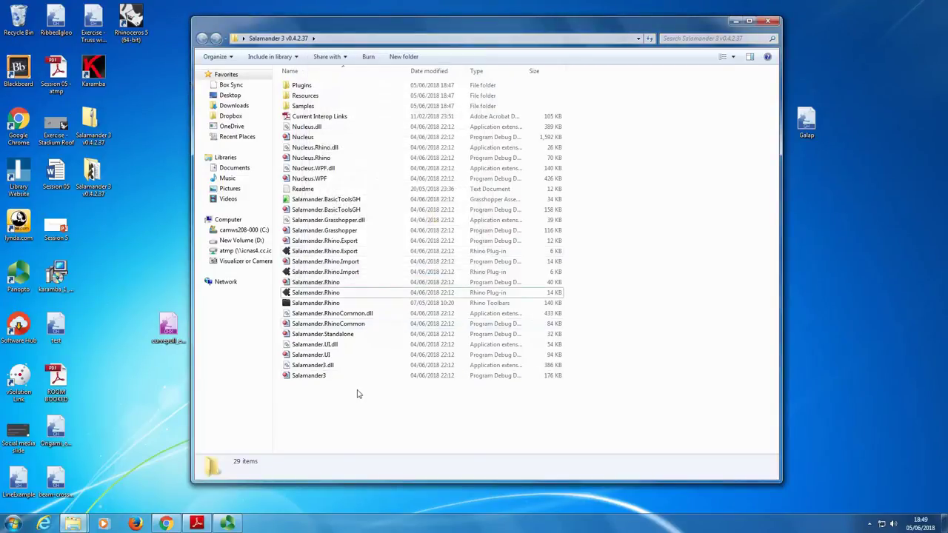
# Step: Start Rhinoceros 5 (64-bit) and bring the extracted Salamander folder window in front, moved aside to leave Rhino's viewports accessible
pyautogui.click(317, 294)
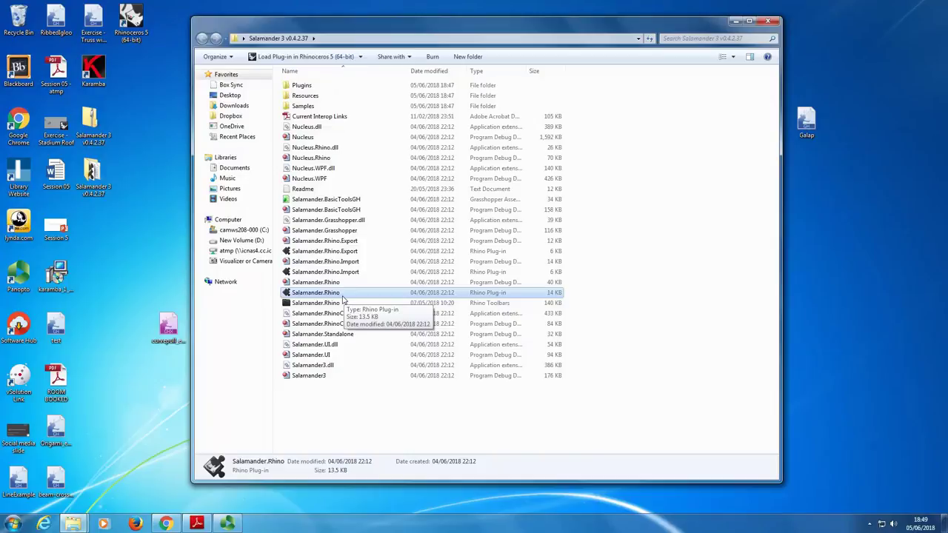
pyautogui.moveTo(468, 27); pyautogui.dragTo(654, 14)
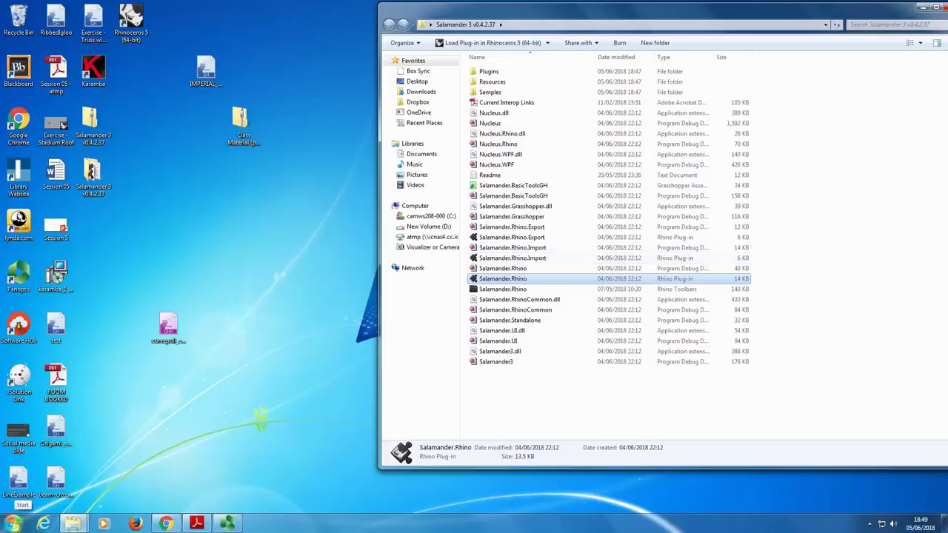
pyautogui.click(14, 525)
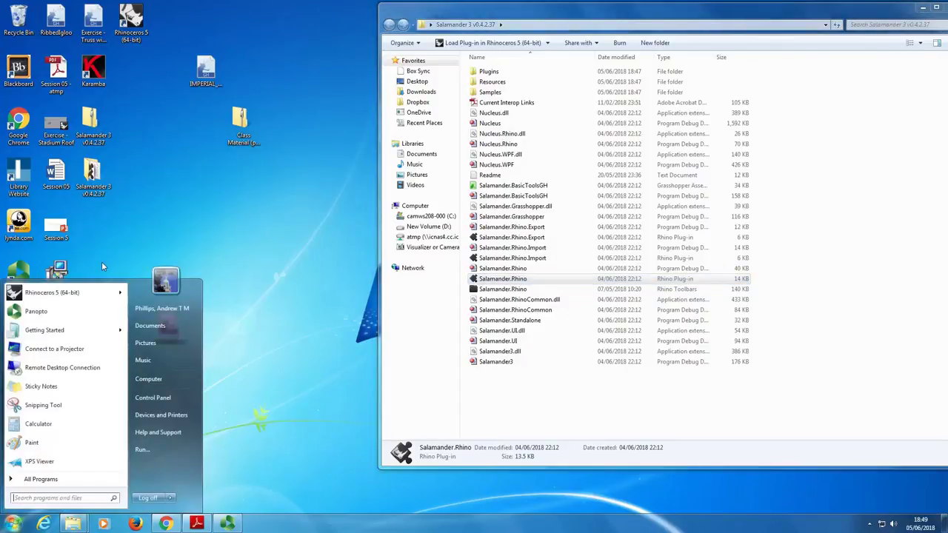
pyautogui.click(52, 293)
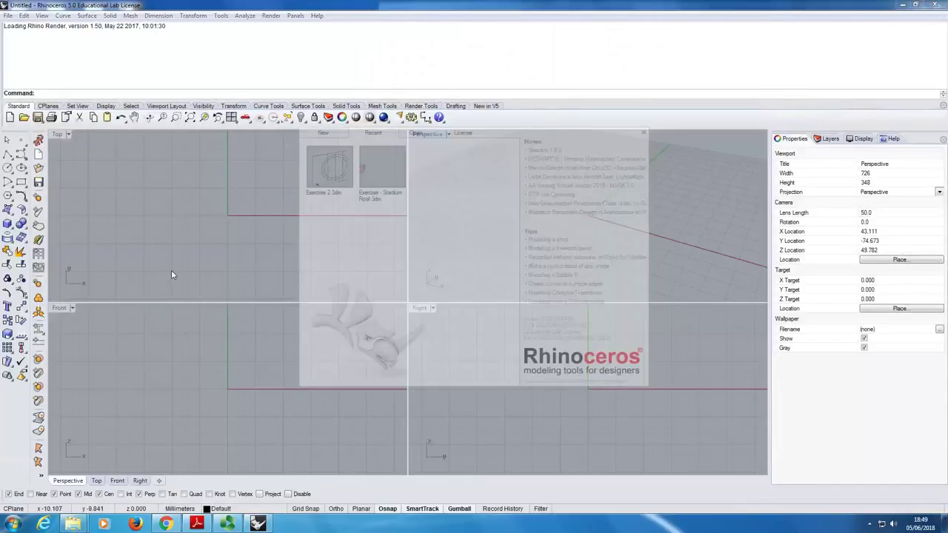
pyautogui.moveTo(82, 526)
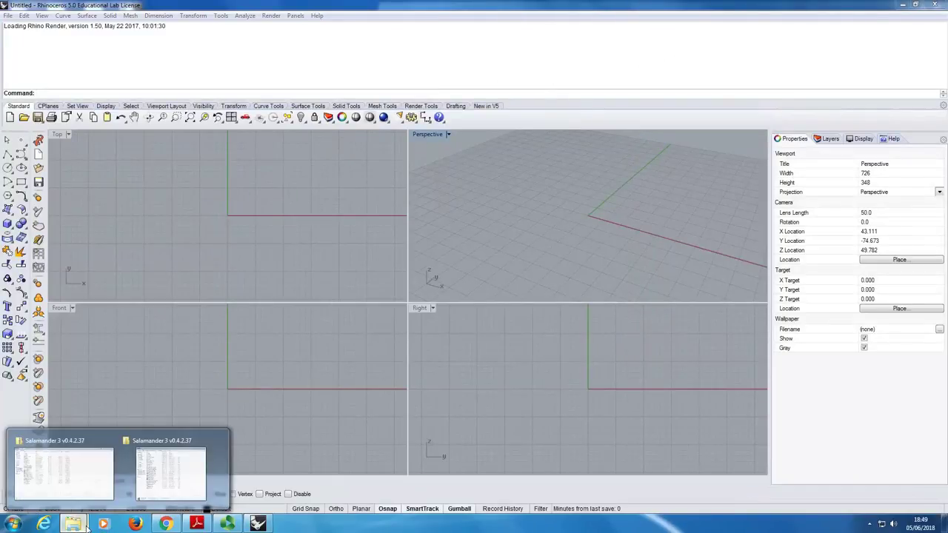
pyautogui.click(171, 470)
# Step: Load the Salamander.Rhino, Salamander.Rhino.Import and Salamander.Rhino.Export plug-ins plus the Salamander.Rhino toolbars file into Rhino from the extracted folder
pyautogui.moveTo(511, 282); pyautogui.dragTo(197, 208)
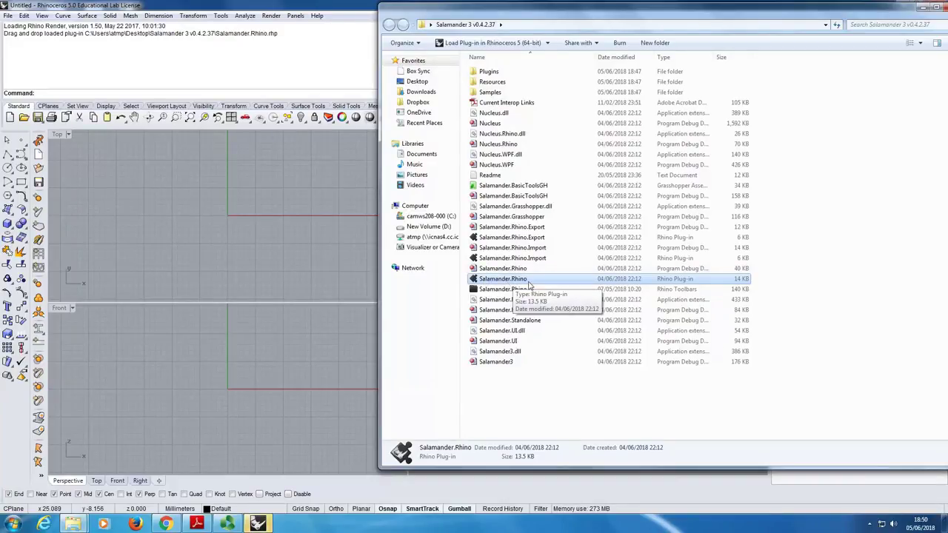
pyautogui.click(518, 259)
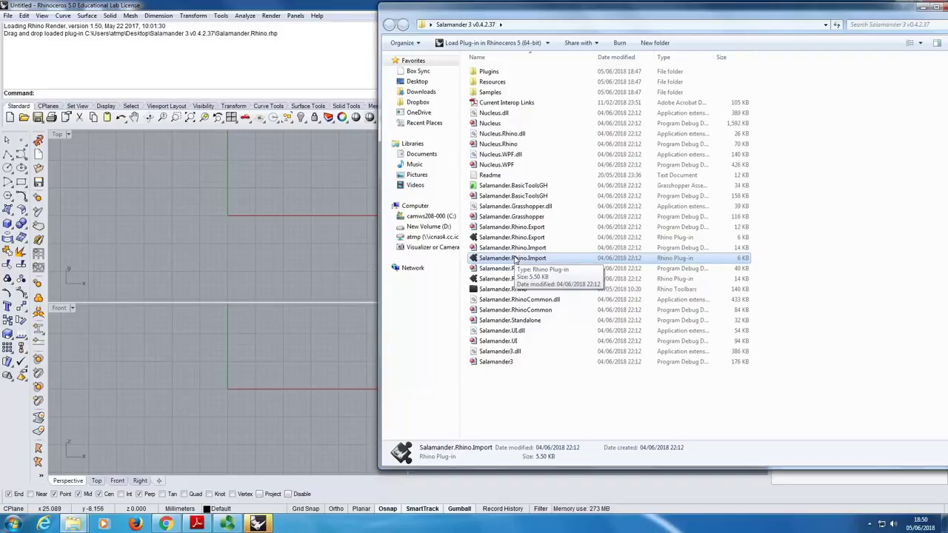
pyautogui.moveTo(515, 258); pyautogui.dragTo(236, 228)
pyautogui.click(539, 238)
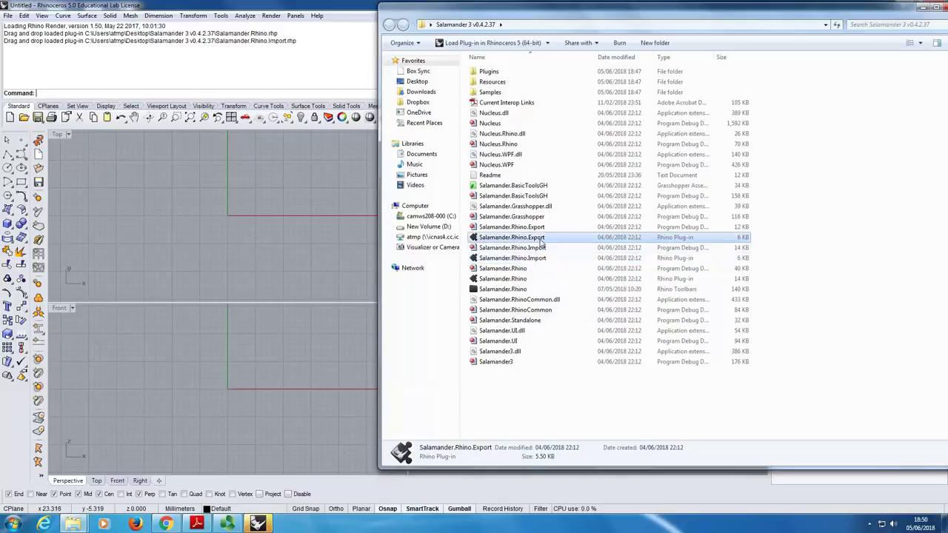
pyautogui.moveTo(541, 243); pyautogui.dragTo(191, 218)
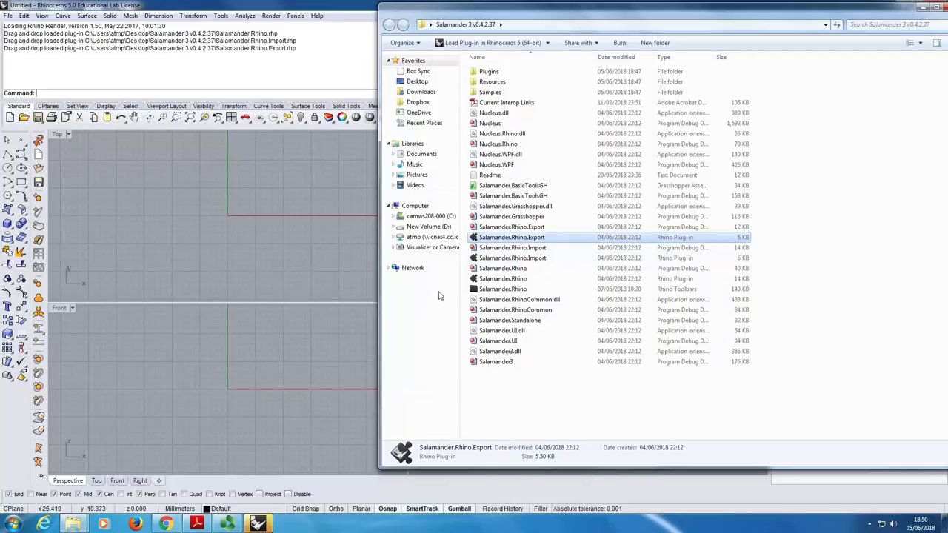
pyautogui.click(525, 289)
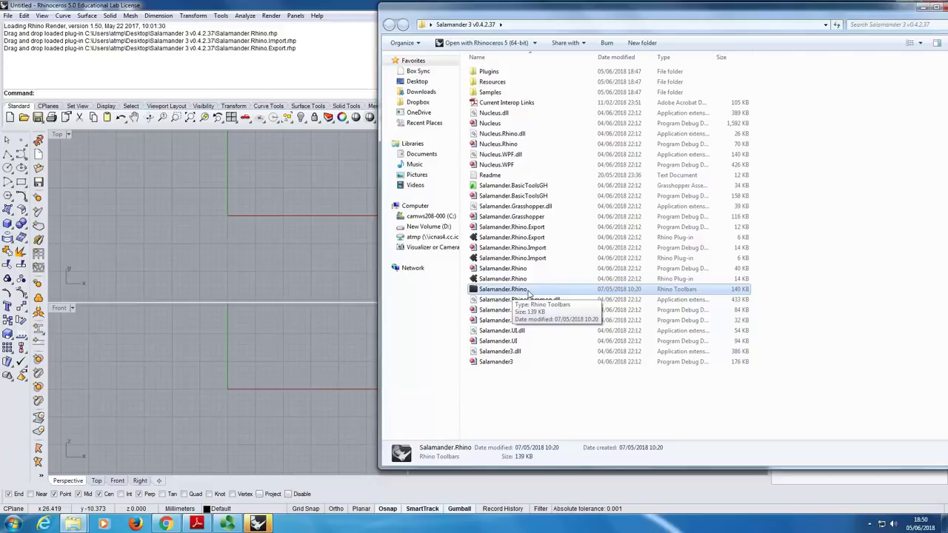
pyautogui.moveTo(527, 294); pyautogui.dragTo(240, 235)
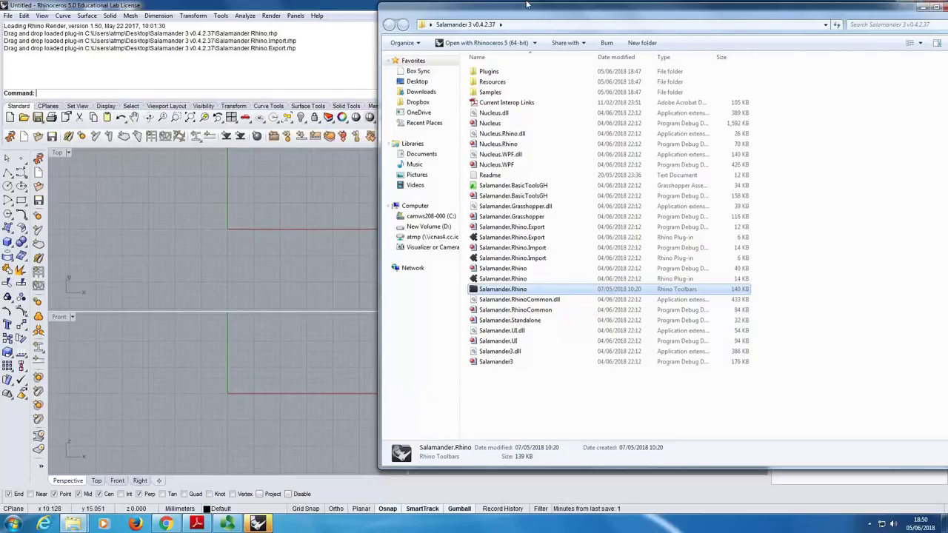
# Step: Move the Salamander folder window aside, return to Rhino and close the floating Salamander 3 toolbar
pyautogui.moveTo(548, 8); pyautogui.dragTo(657, 162)
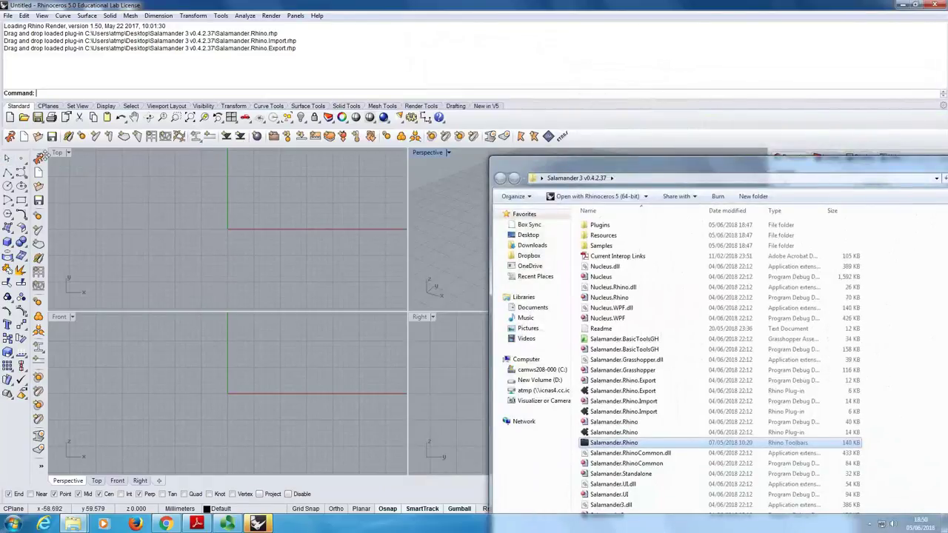
pyautogui.hotkey('alt', 'Tab')
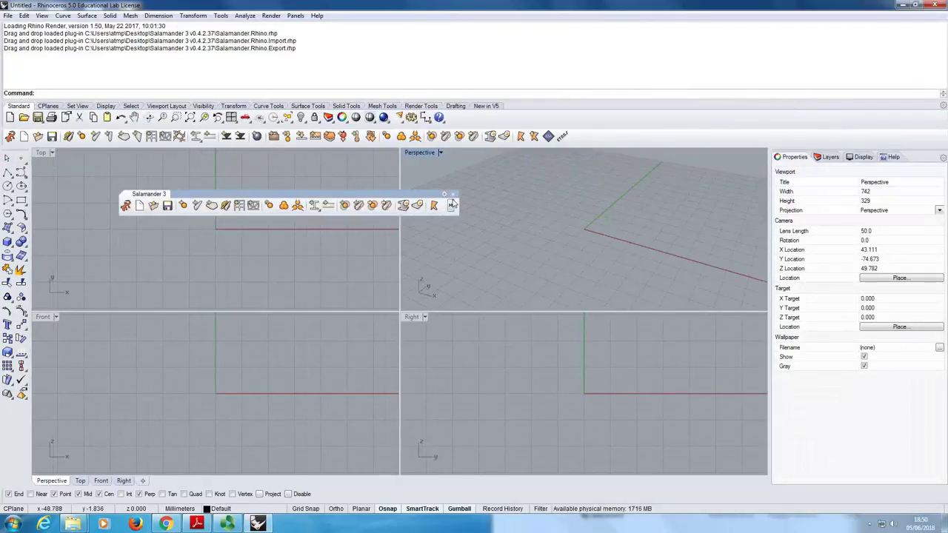
pyautogui.click(454, 194)
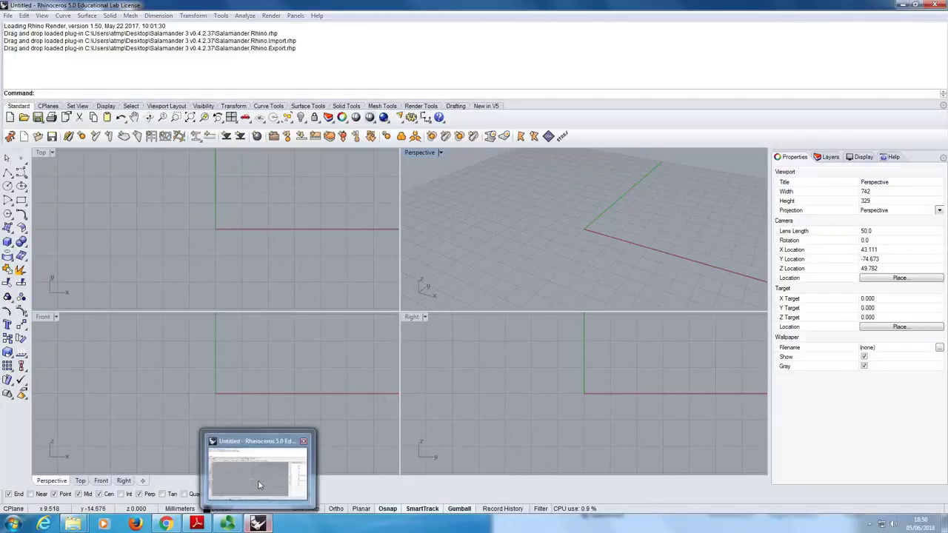
pyautogui.click(256, 207)
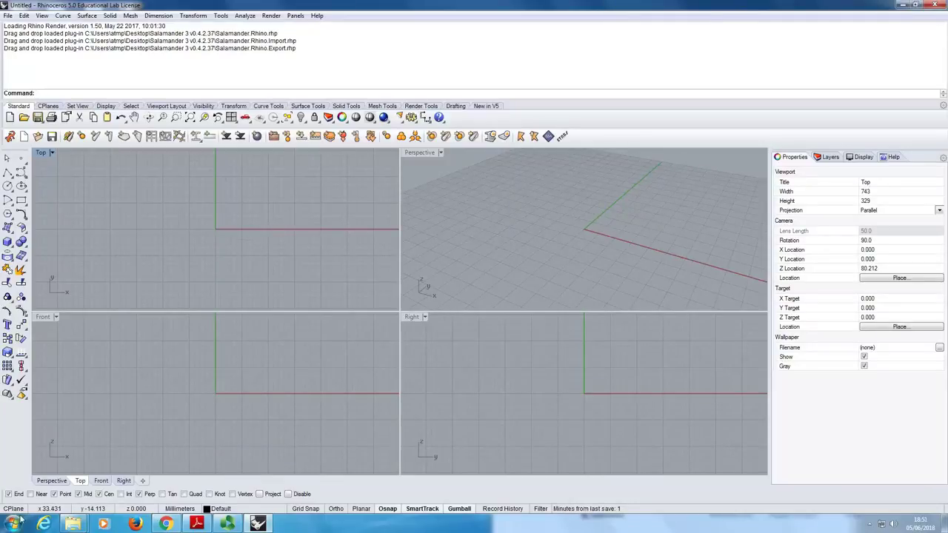
# Step: Locate the Salamander.BasicToolsGH Grasshopper assembly in the extracted folder, and start Grasshopper from Rhino
pyautogui.moveTo(73, 523)
pyautogui.click(171, 472)
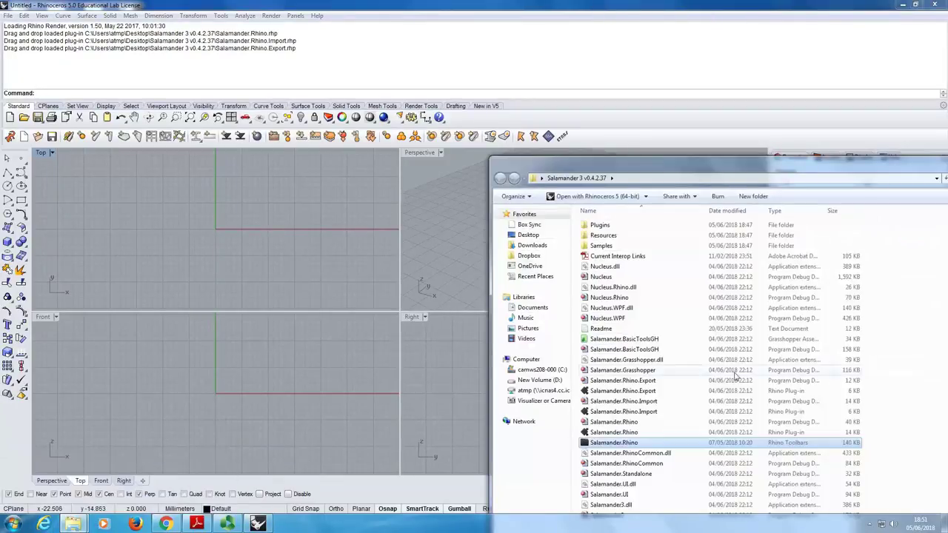
pyautogui.click(644, 338)
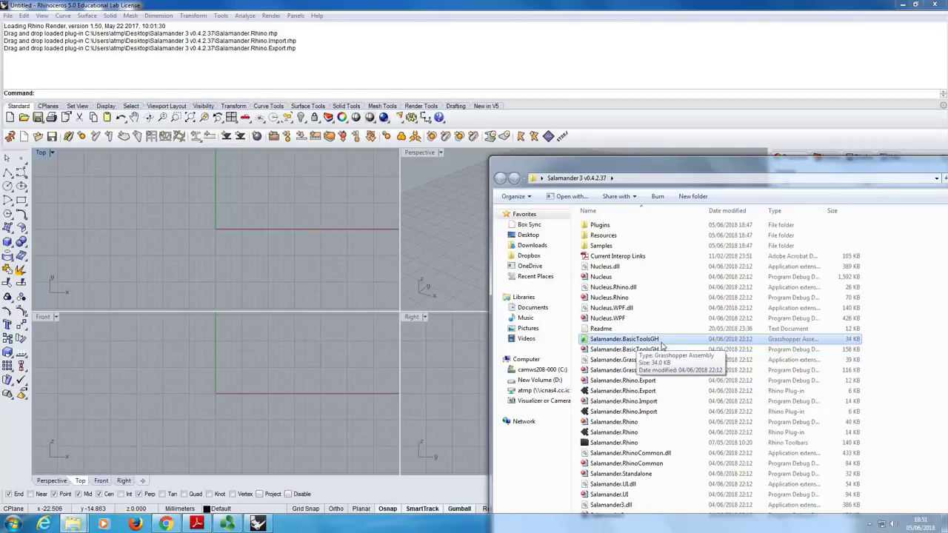
pyautogui.click(171, 275)
pyautogui.write('Grasshopper')
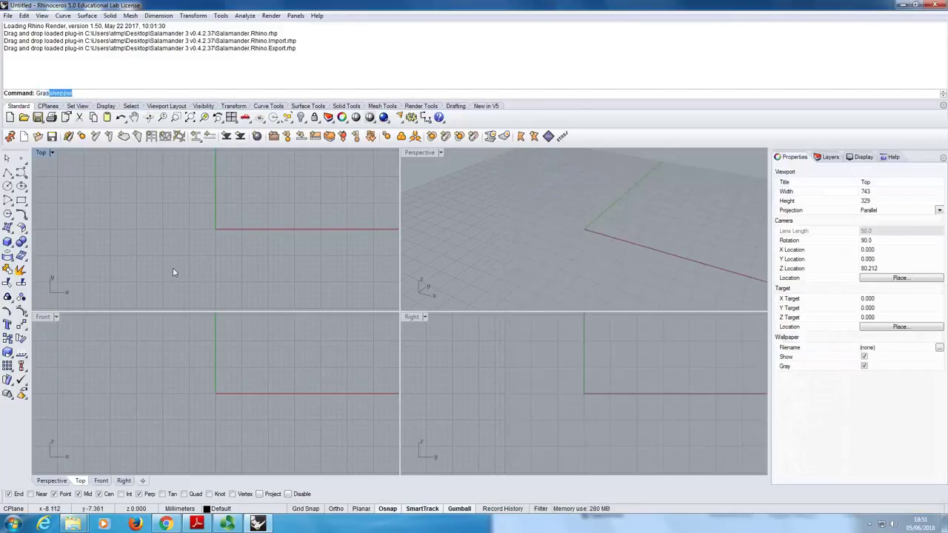
pyautogui.press('Return')
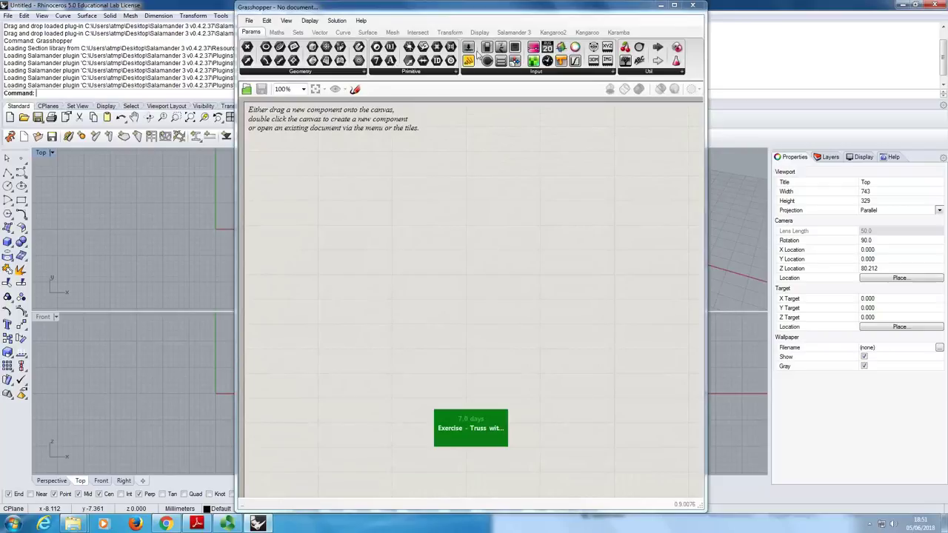
# Step: Show Grasshopper's Salamander 3 components and load Salamander.BasicToolsGH from the folder onto the canvas, skipping all conflicting components
pyautogui.click(522, 33)
pyautogui.moveTo(496, 7); pyautogui.dragTo(395, 18)
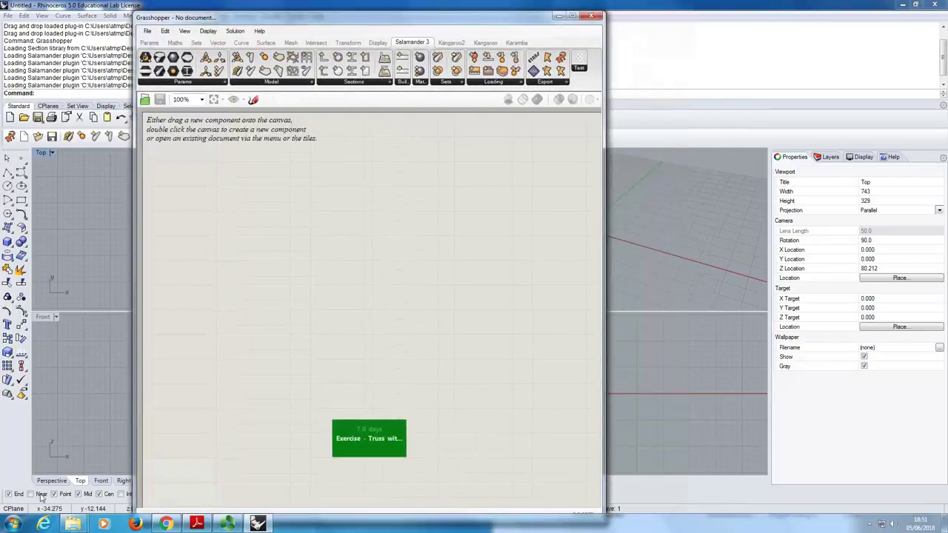
pyautogui.click(72, 524)
pyautogui.click(63, 463)
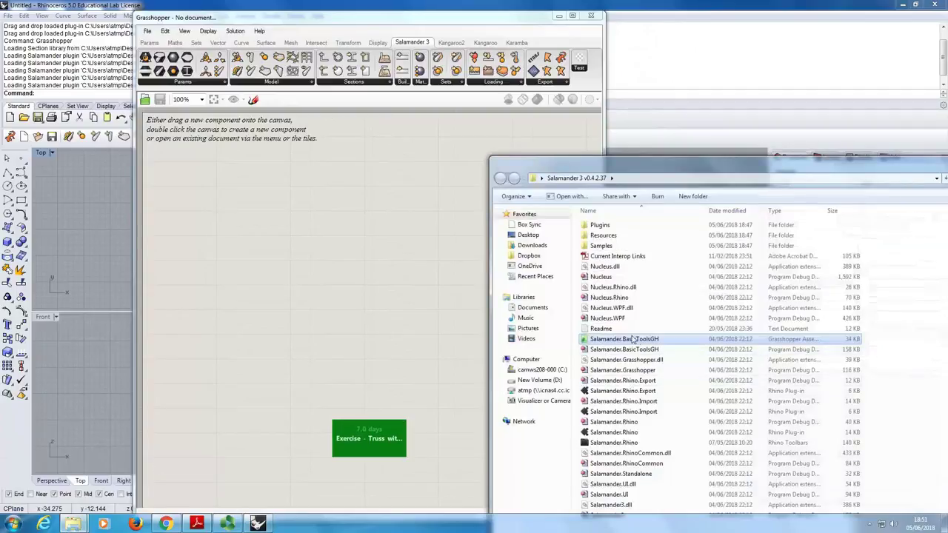
pyautogui.moveTo(511, 327); pyautogui.dragTo(273, 270)
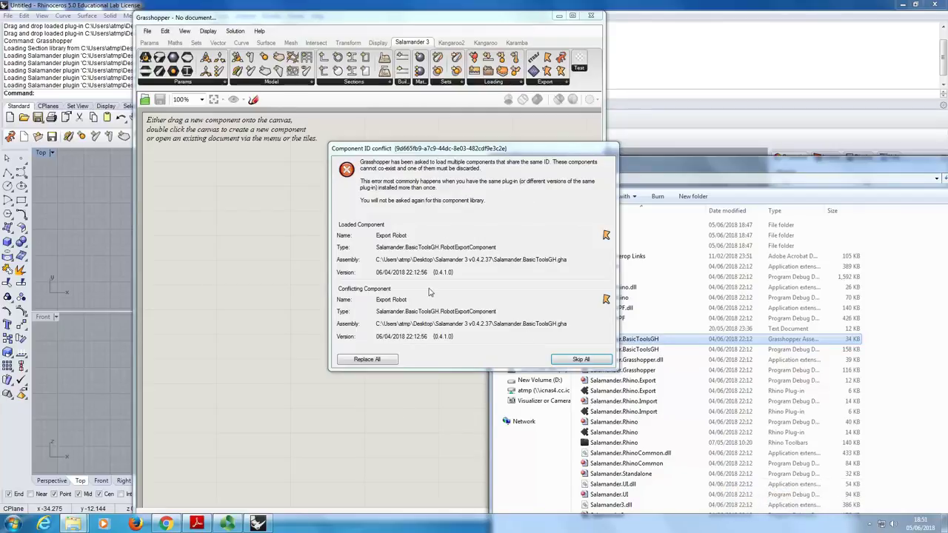
pyautogui.click(580, 360)
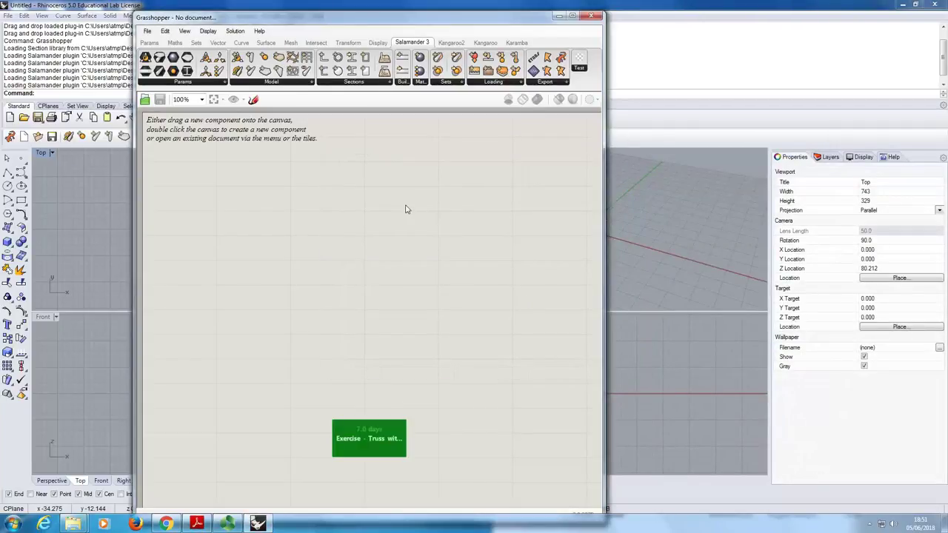
# Step: Reposition the Grasshopper window, check the Salamander folder once more, and minimize both to expose Rhino's viewports
pyautogui.moveTo(327, 18); pyautogui.dragTo(630, 16)
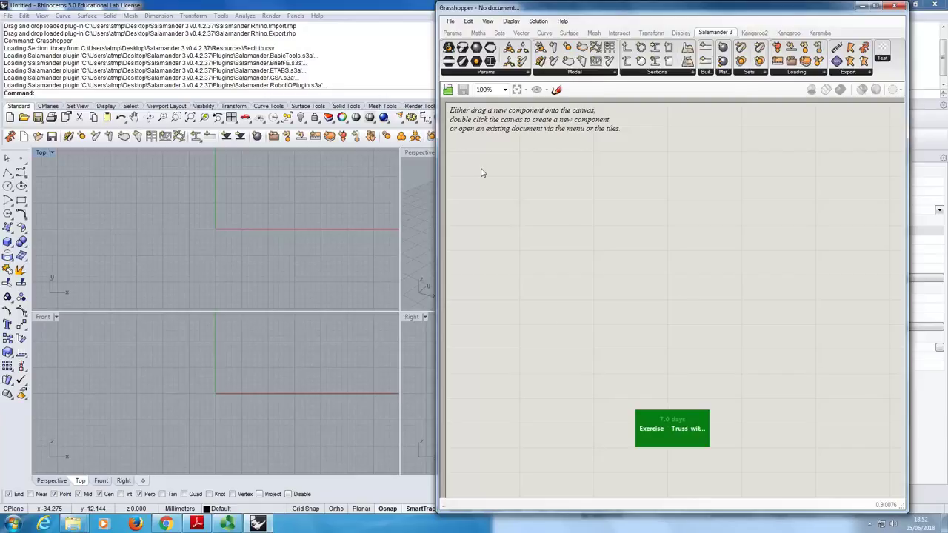
pyautogui.moveTo(604, 10); pyautogui.dragTo(597, 43)
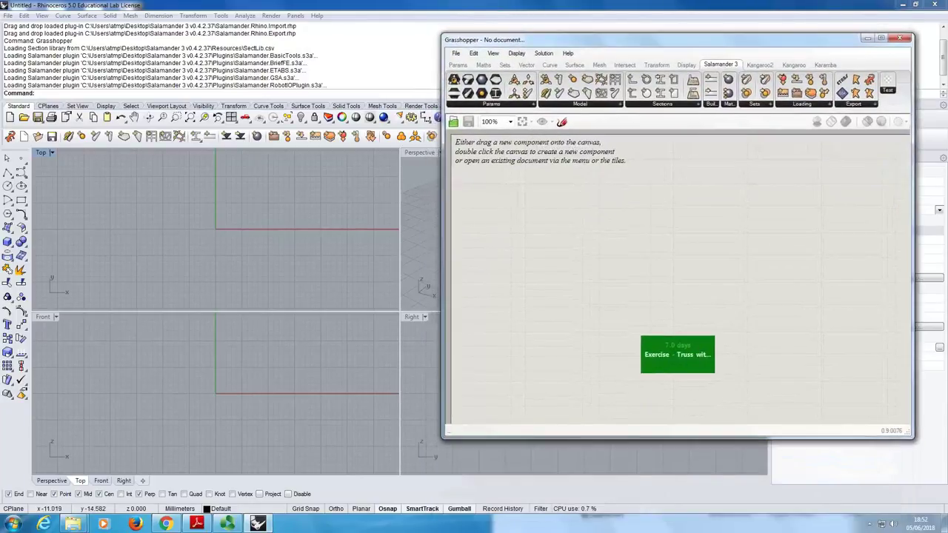
pyautogui.moveTo(74, 523)
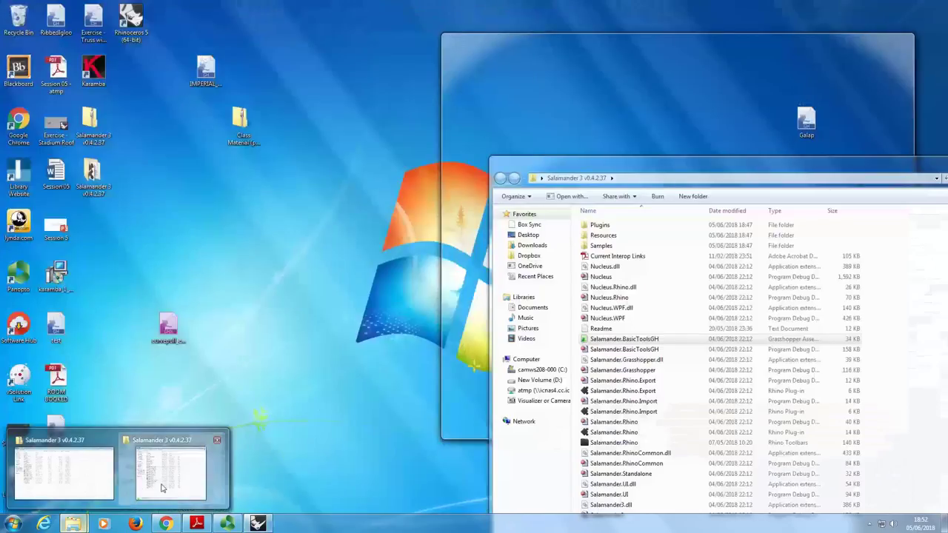
pyautogui.click(170, 466)
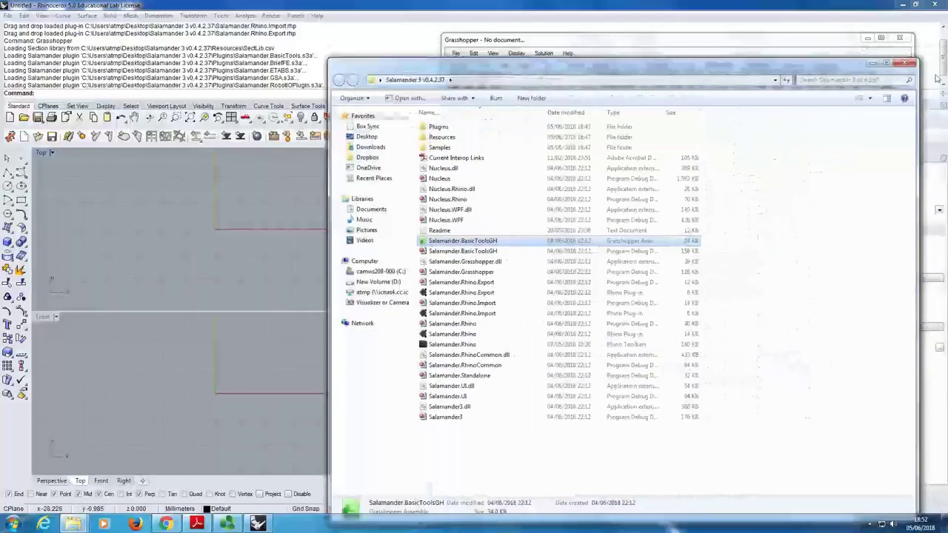
pyautogui.press('super+Down')
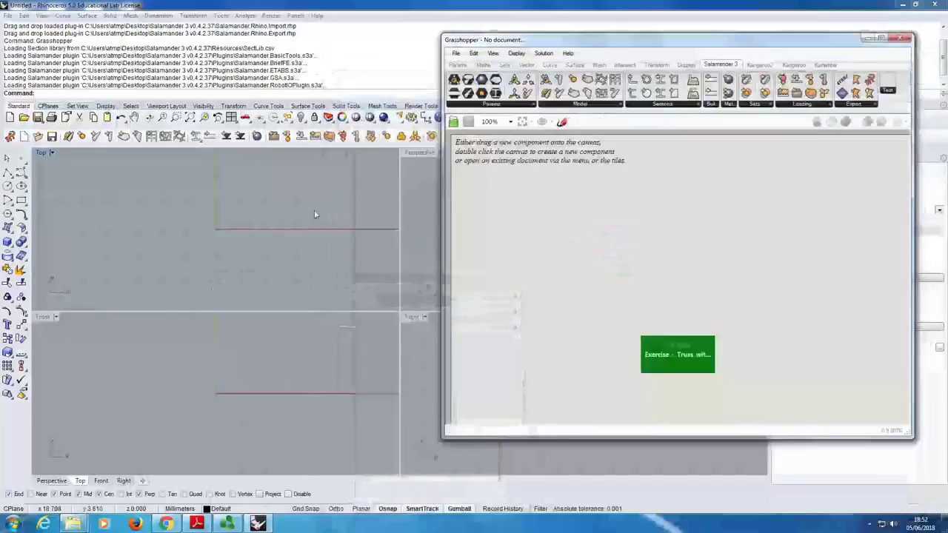
pyautogui.click(864, 38)
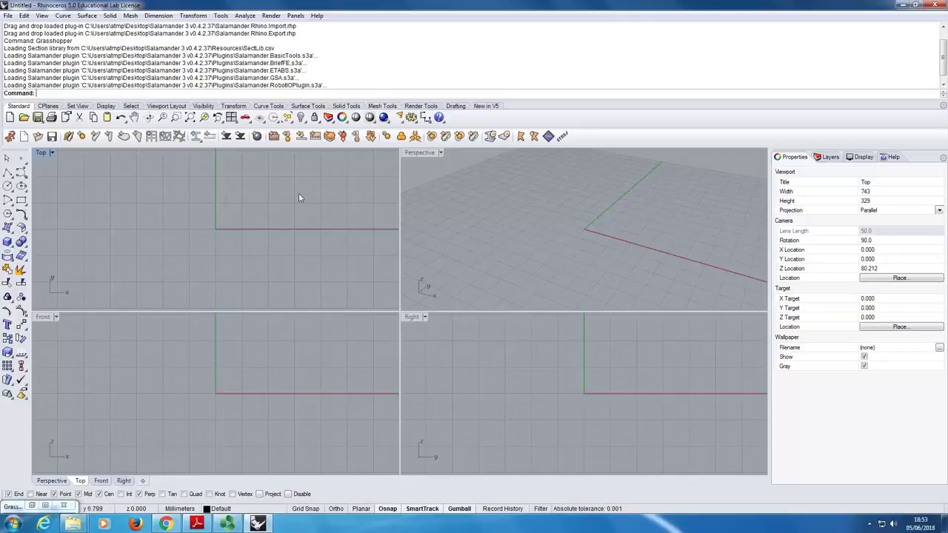
# Step: Shorten the command history area and create a Salamander linear element in the Top viewport, ending at about X 0.0097, Y -0.0031
pyautogui.moveTo(601, 101); pyautogui.dragTo(600, 83)
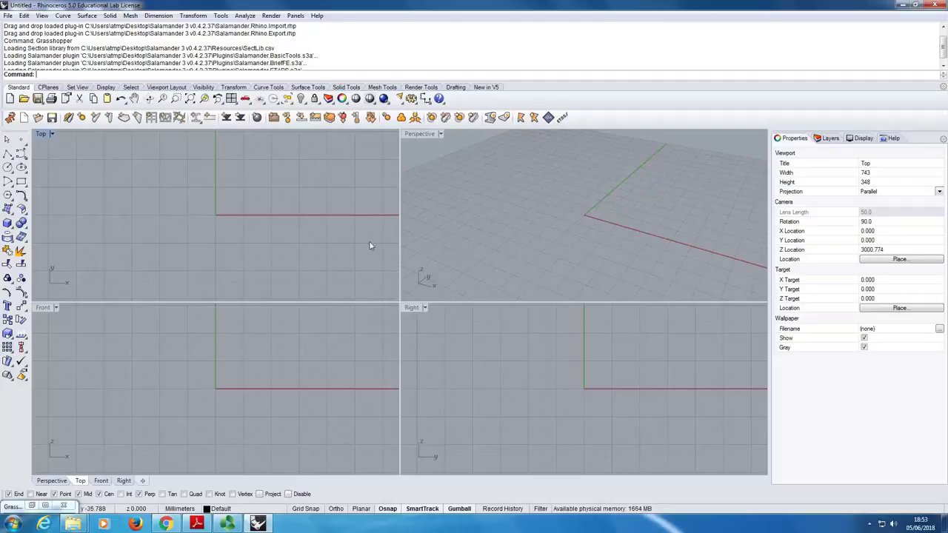
pyautogui.click(97, 118)
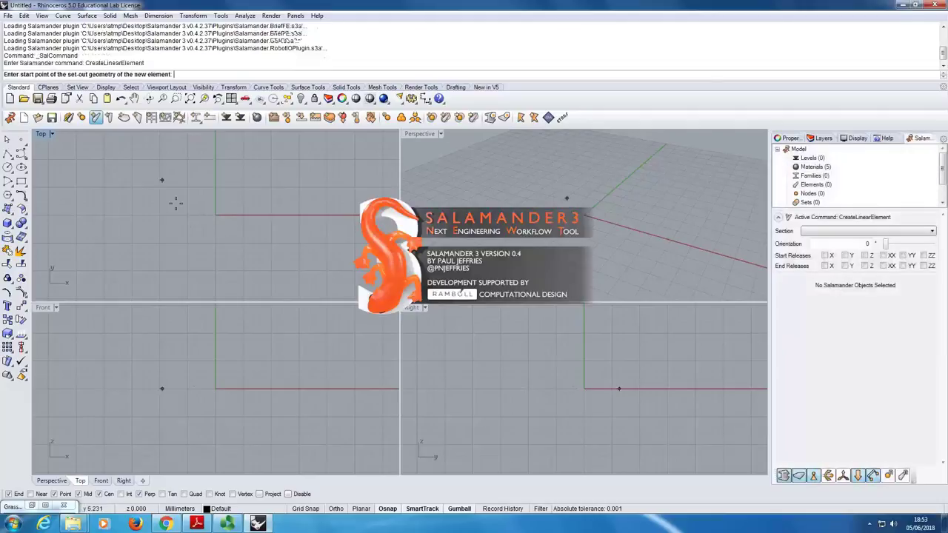
pyautogui.click(175, 179)
pyautogui.click(270, 236)
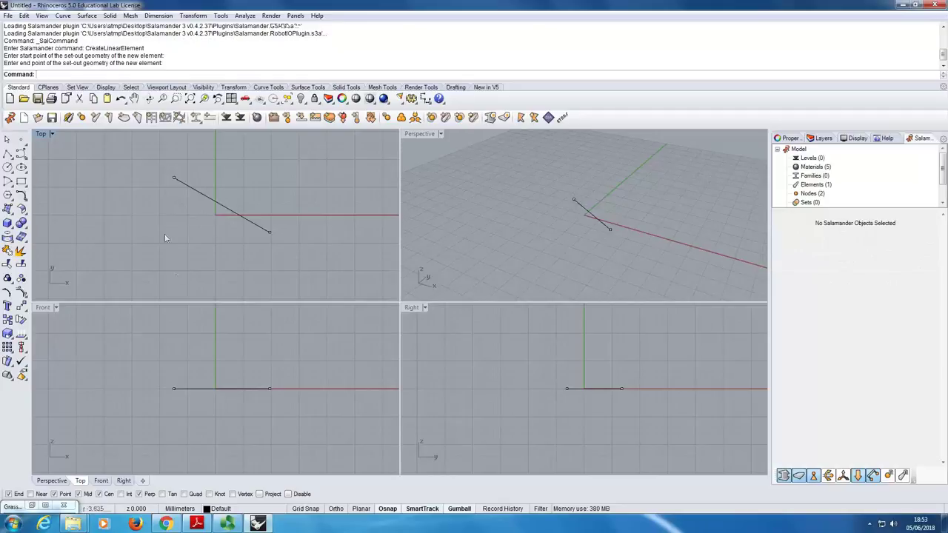
# Step: Select the linear element and assign it a new section
pyautogui.click(228, 210)
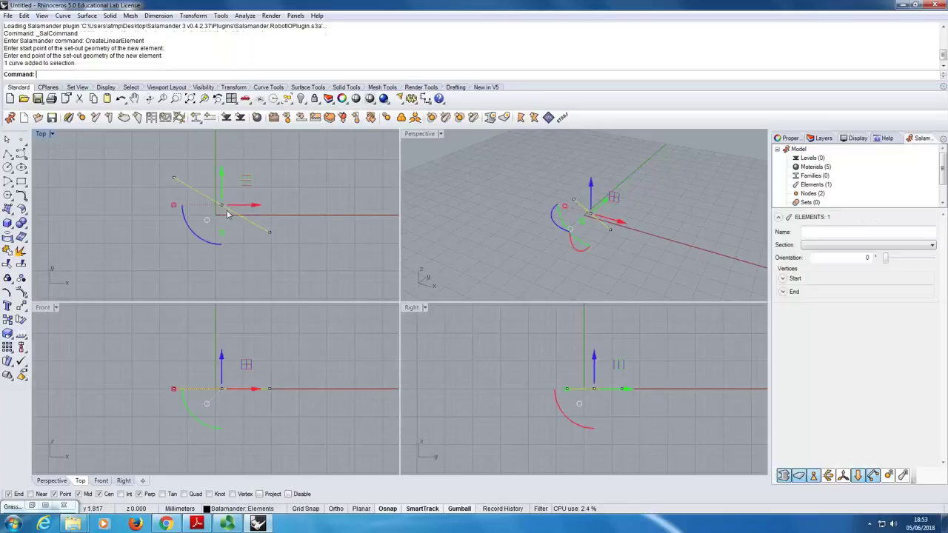
pyautogui.click(267, 271)
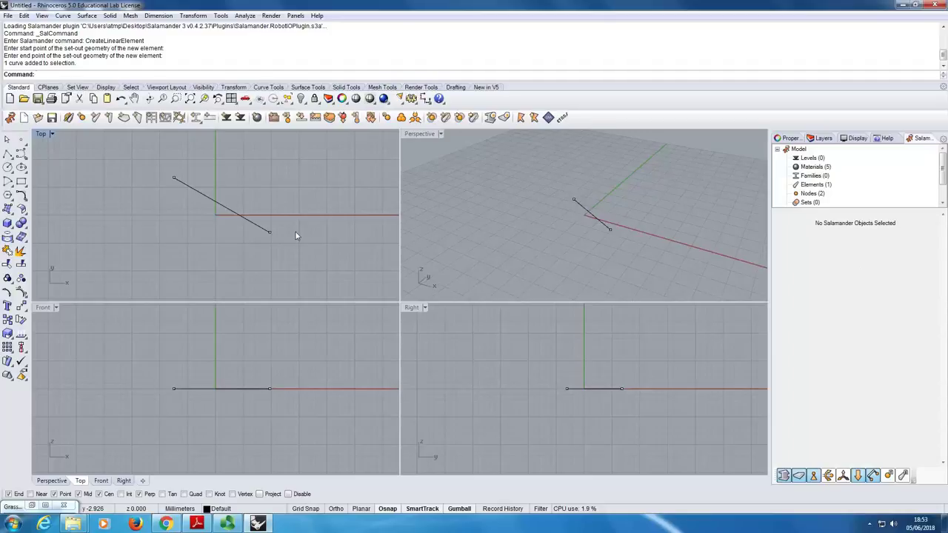
pyautogui.click(229, 211)
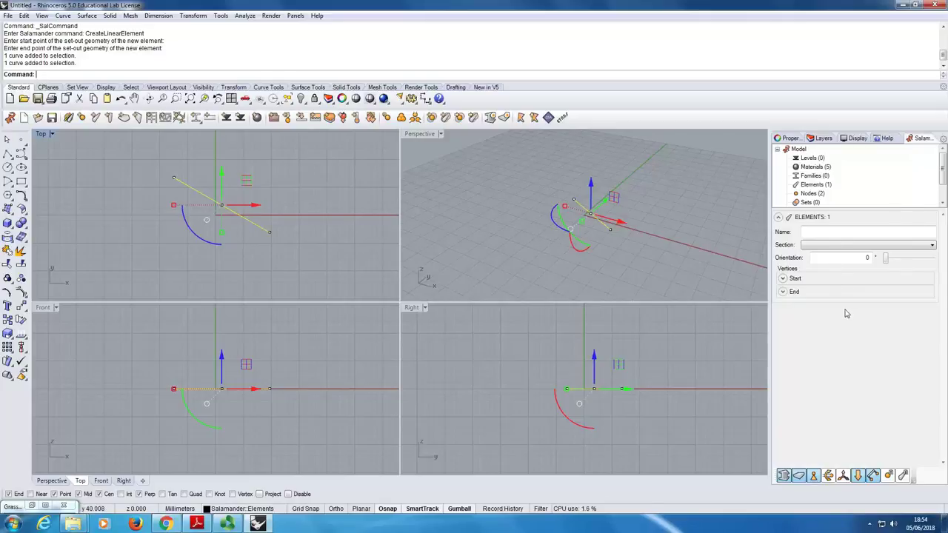
pyautogui.click(856, 248)
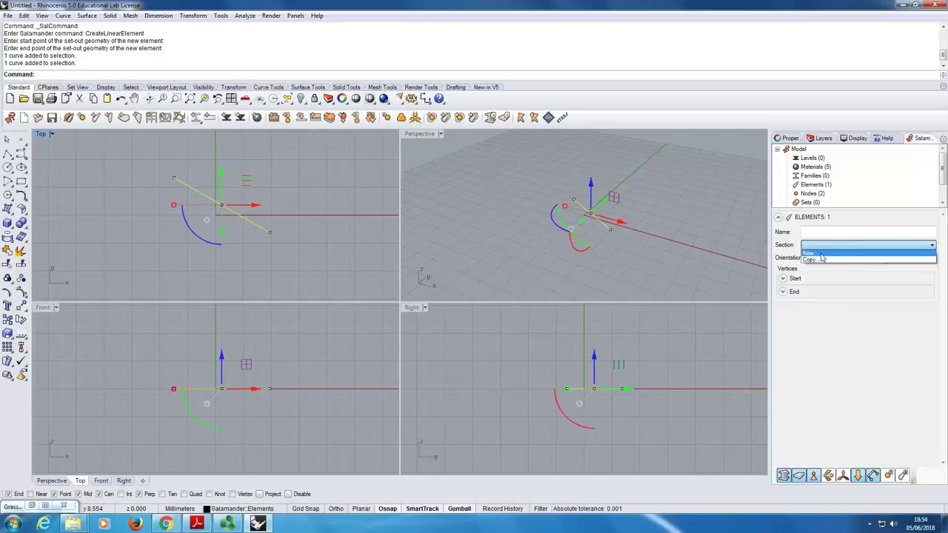
pyautogui.click(821, 255)
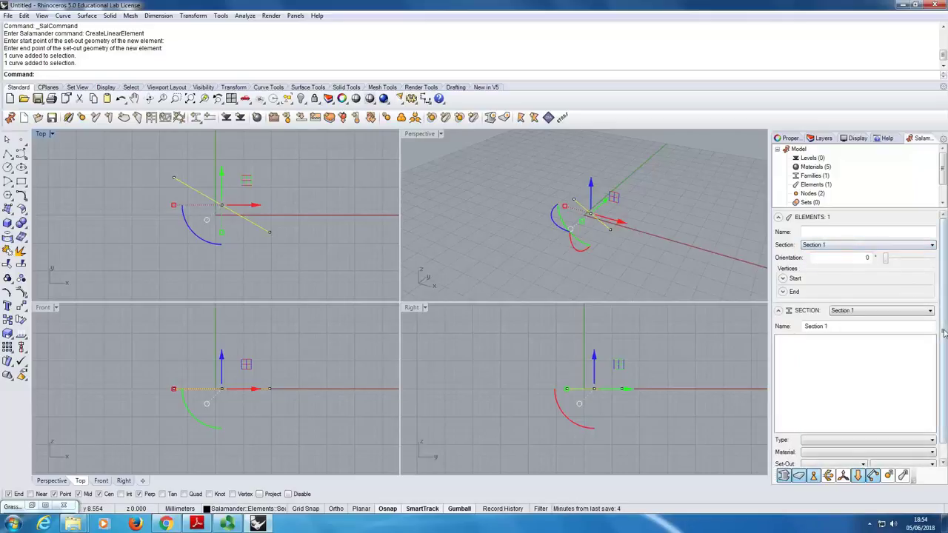
# Step: Set the section to a Symmetric I Profile and choose UB 762x267x173 from the catalogue
pyautogui.scroll(-1, 944, 334)
pyautogui.click(834, 426)
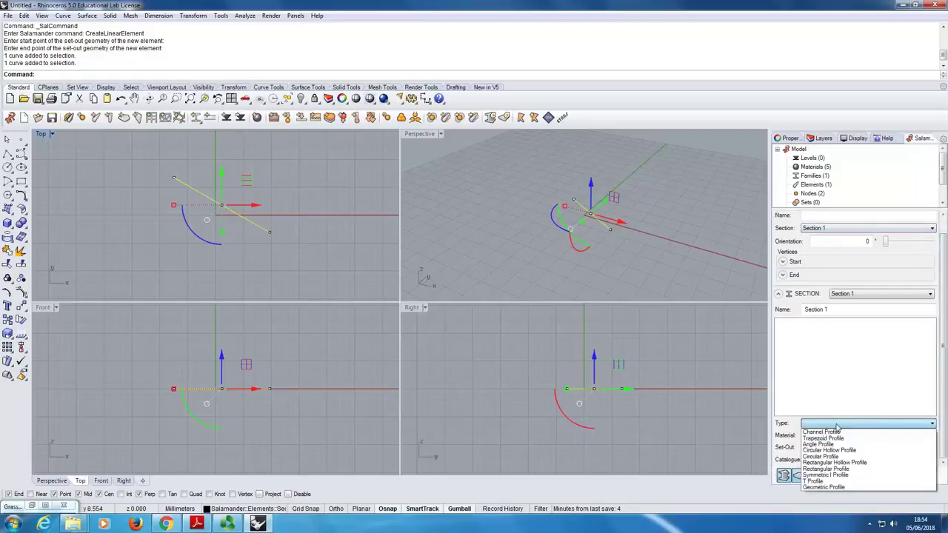
pyautogui.click(835, 474)
pyautogui.scroll(-2, 944, 390)
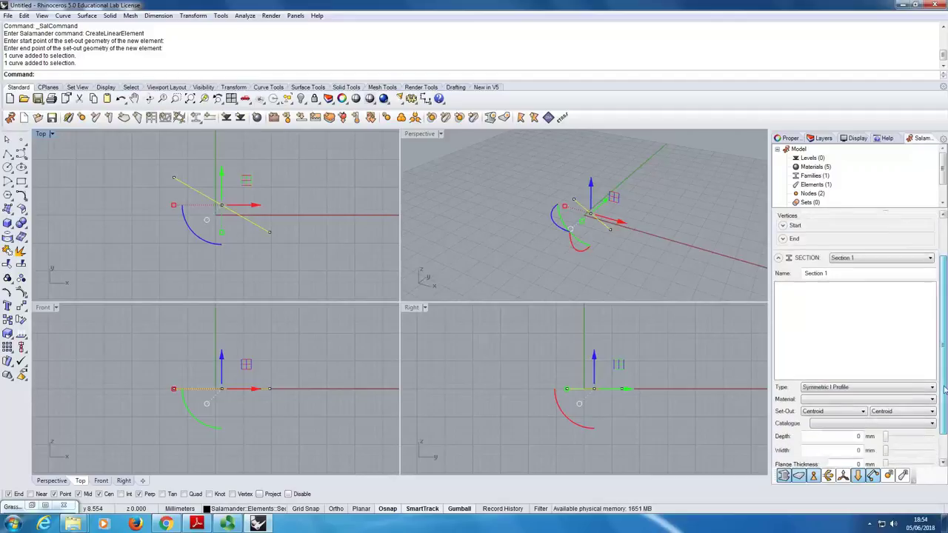
pyautogui.click(844, 423)
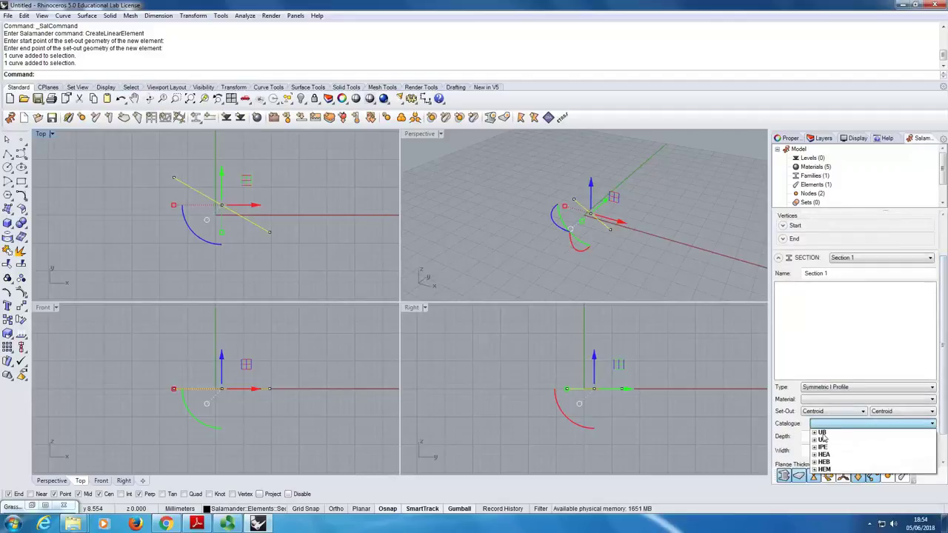
pyautogui.click(822, 434)
pyautogui.click(879, 363)
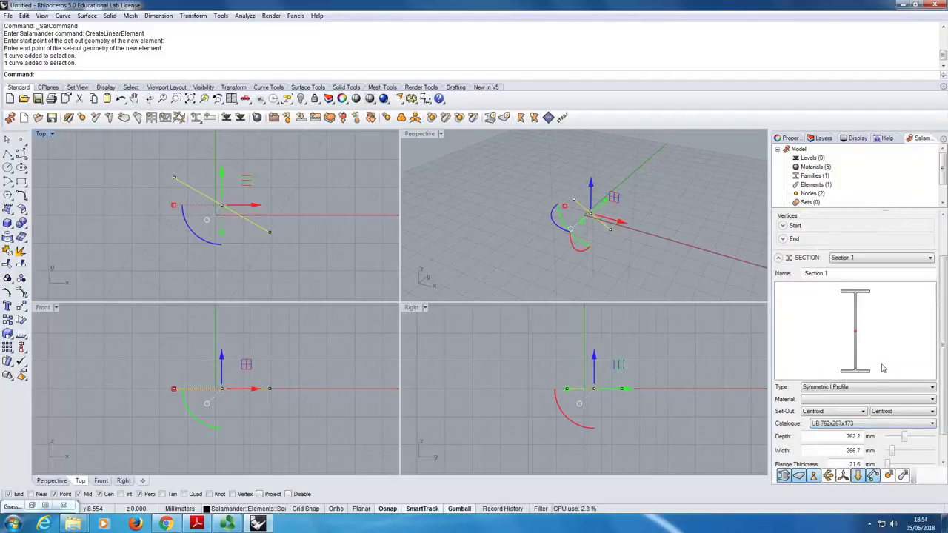
# Step: Move the element's end node outward in the Perspective viewport to about X 0.7924, Y -0.3424, lengthening the beam
pyautogui.click(662, 226)
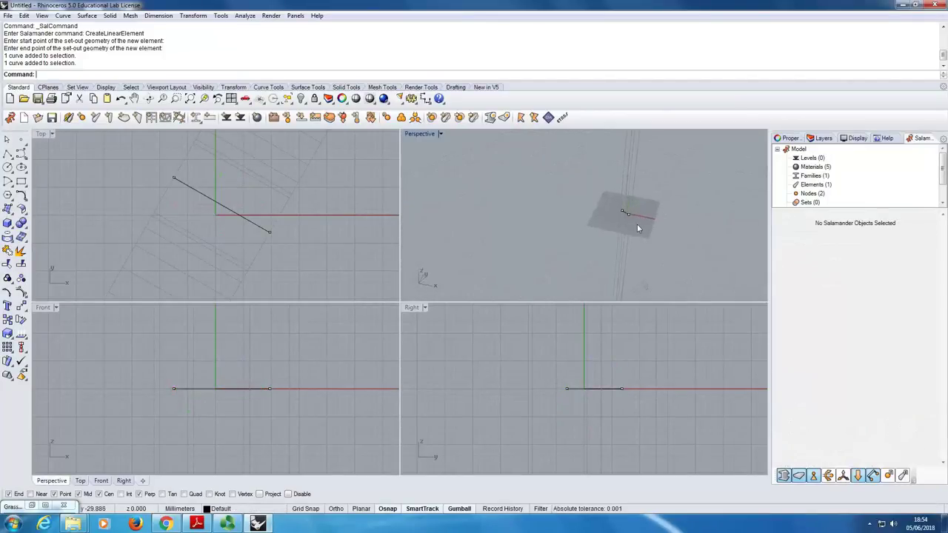
pyautogui.click(630, 219)
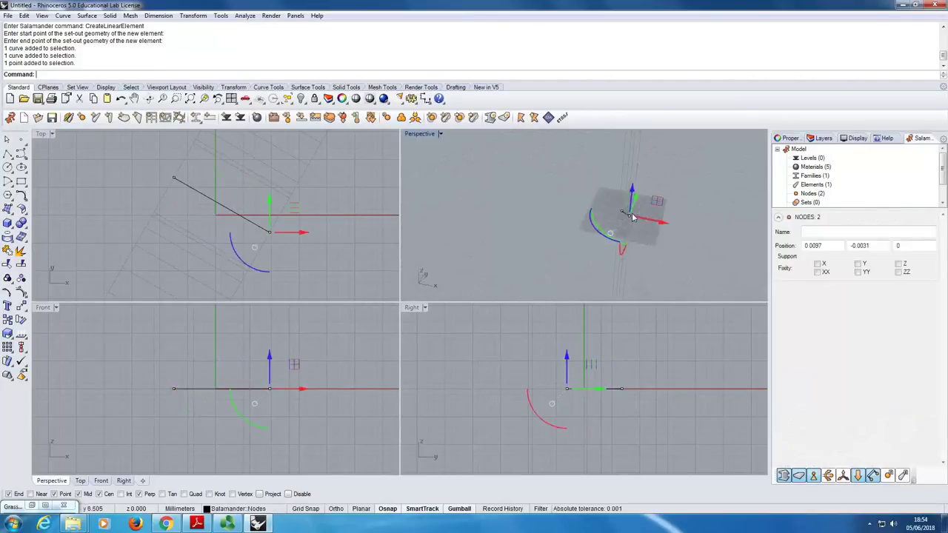
pyautogui.moveTo(635, 226); pyautogui.dragTo(639, 237)
pyautogui.moveTo(639, 237); pyautogui.dragTo(610, 218, button='right')
pyautogui.moveTo(610, 219); pyautogui.dragTo(709, 271)
pyautogui.moveTo(710, 270); pyautogui.dragTo(519, 170, button='right')
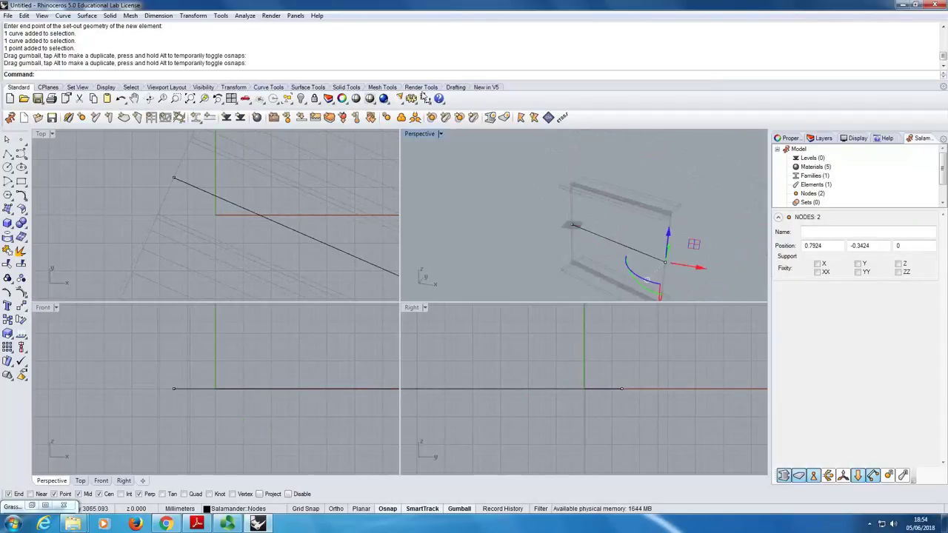
# Step: Set the Perspective viewport to Shaded display and maximize it
pyautogui.click(440, 134)
pyautogui.click(436, 171)
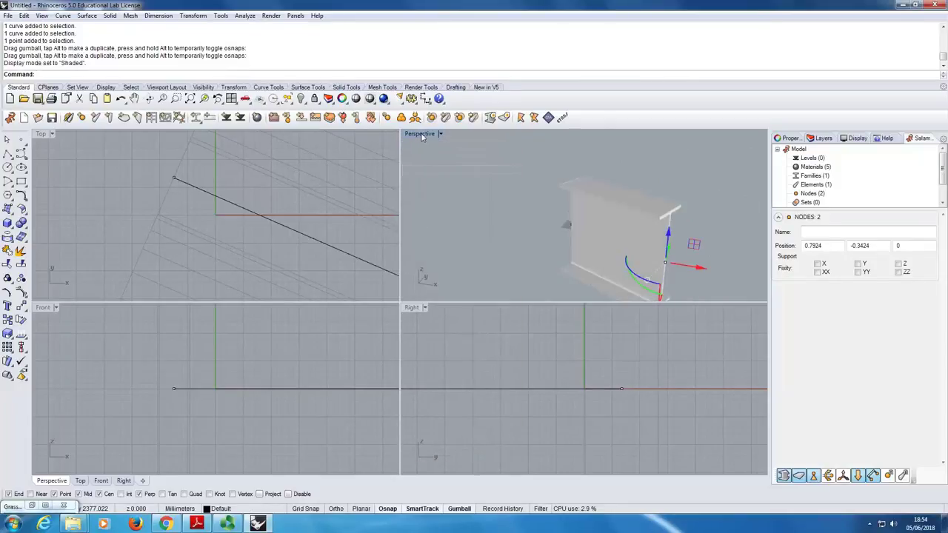
pyautogui.doubleClick(422, 134)
# Step: Pull the beam's end node farther out to lengthen the I-beam, and clear the selection
pyautogui.moveTo(539, 307); pyautogui.dragTo(463, 224, button='right')
pyautogui.scroll(-2, 463, 225)
pyautogui.moveTo(468, 280); pyautogui.dragTo(643, 416)
pyautogui.moveTo(567, 317); pyautogui.dragTo(462, 239, button='right')
pyautogui.press('Escape')
pyautogui.scroll(4, 445, 266)
pyautogui.scroll(-2, 435, 285)
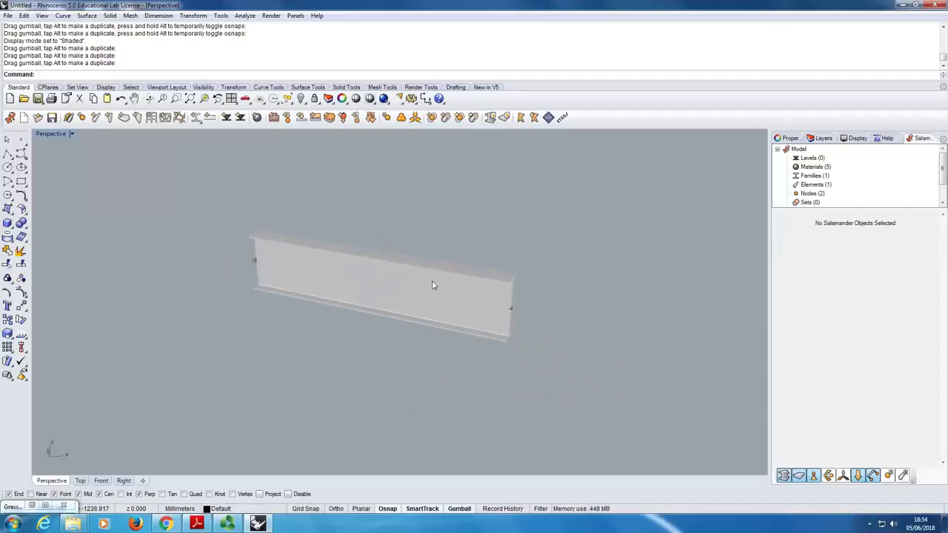
# Step: Restrain the beam's outer end node in X, Y and Z, and clear the selection
pyautogui.click(380, 284)
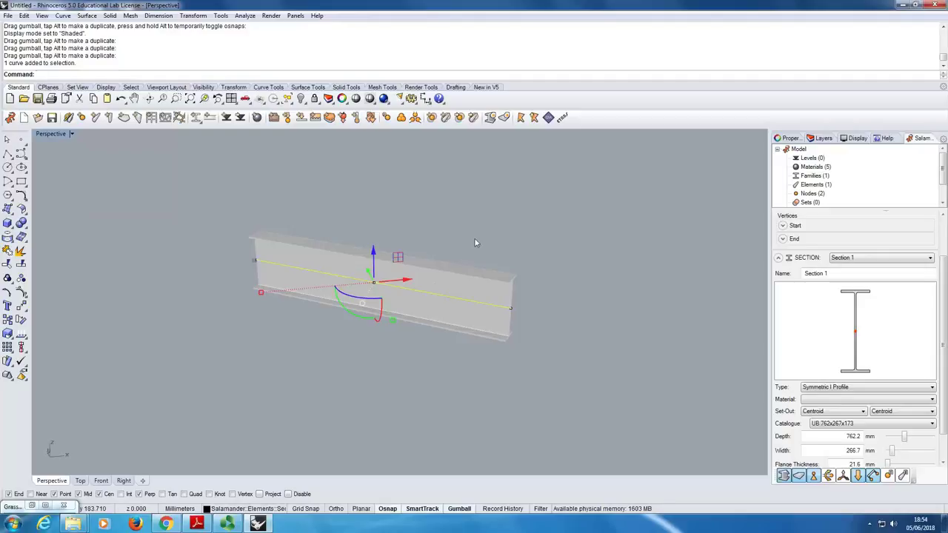
pyautogui.scroll(-2, 943, 345)
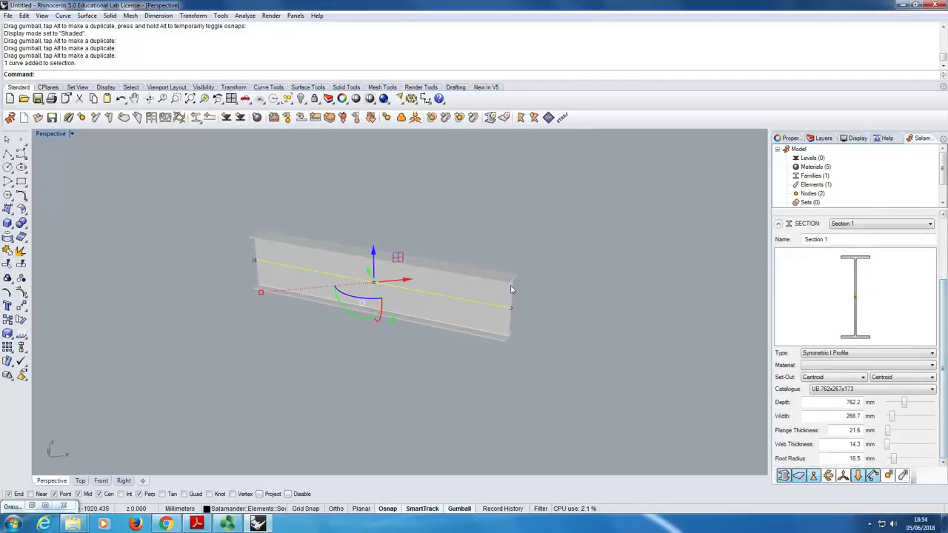
pyautogui.click(516, 312)
pyautogui.click(511, 305)
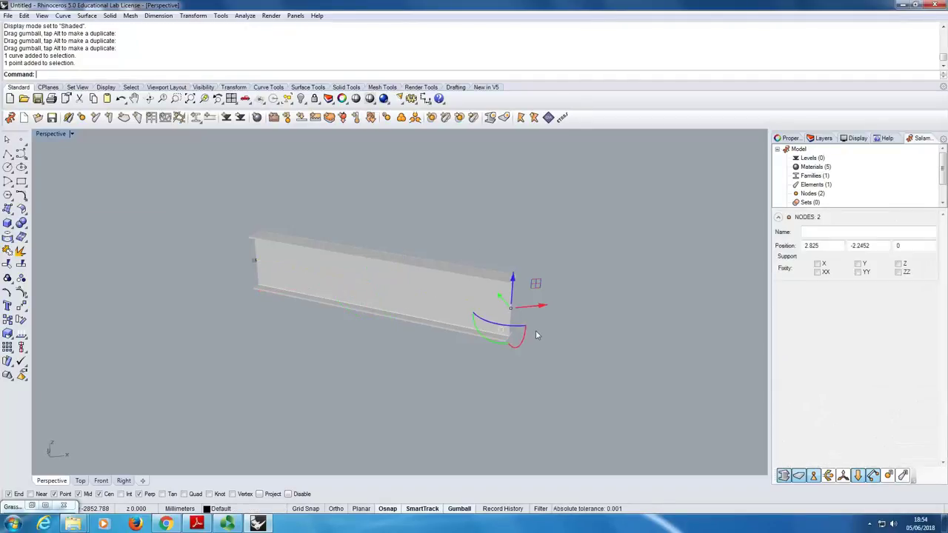
pyautogui.click(818, 264)
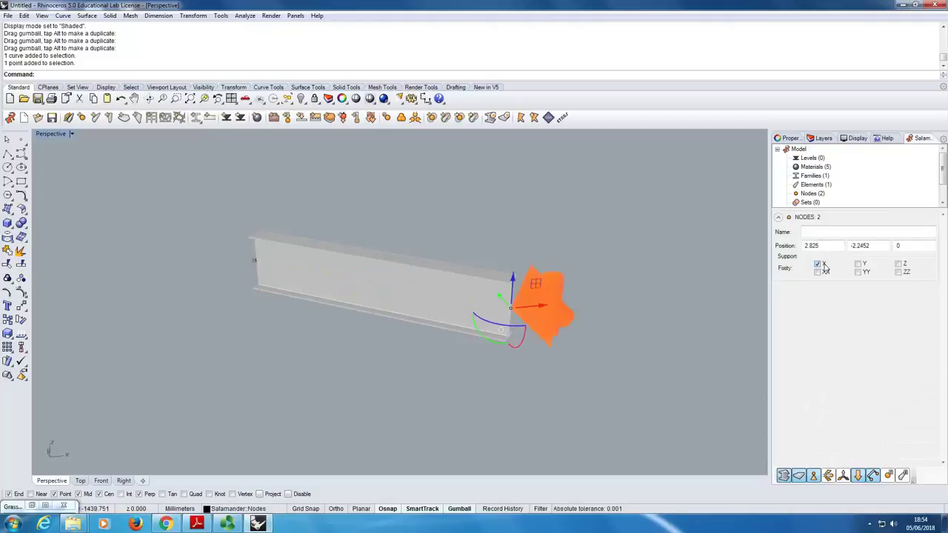
pyautogui.click(857, 264)
pyautogui.click(900, 264)
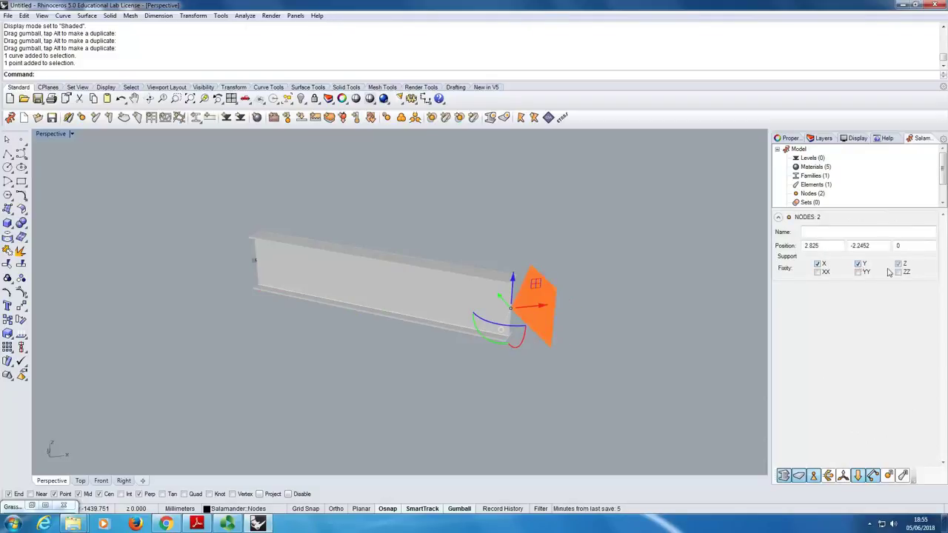
pyautogui.moveTo(604, 265); pyautogui.dragTo(540, 283, button='right')
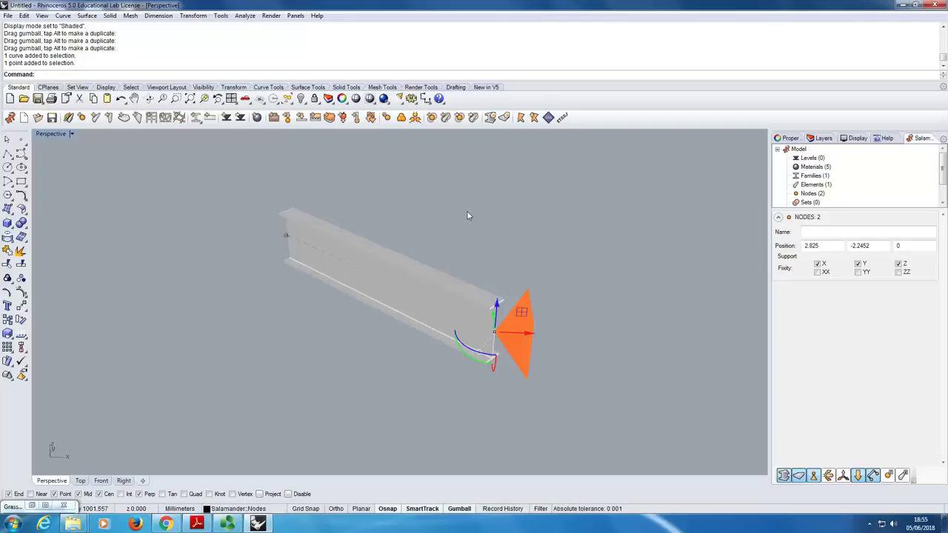
pyautogui.click(492, 222)
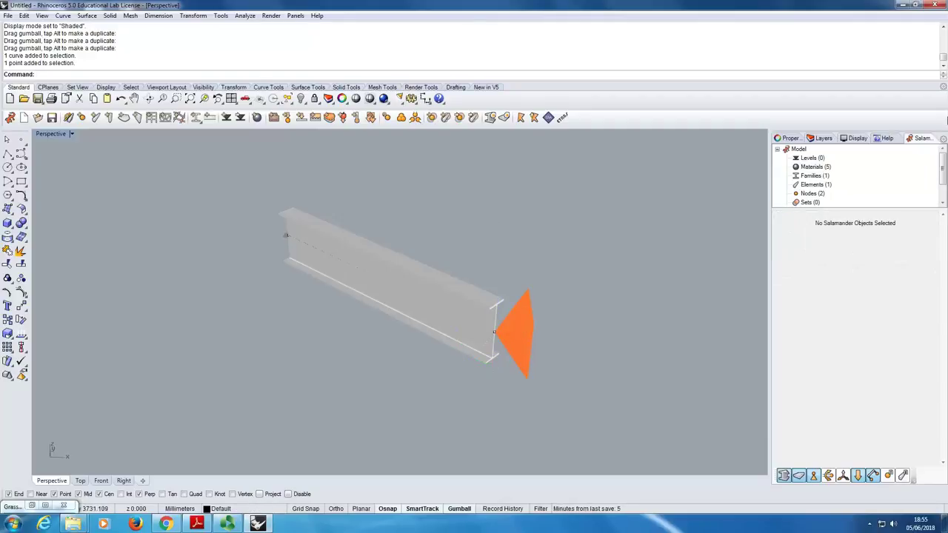
# Step: Review the Salamander layers in the layer list and the beam's entry in the model's Elements table
pyautogui.click(821, 138)
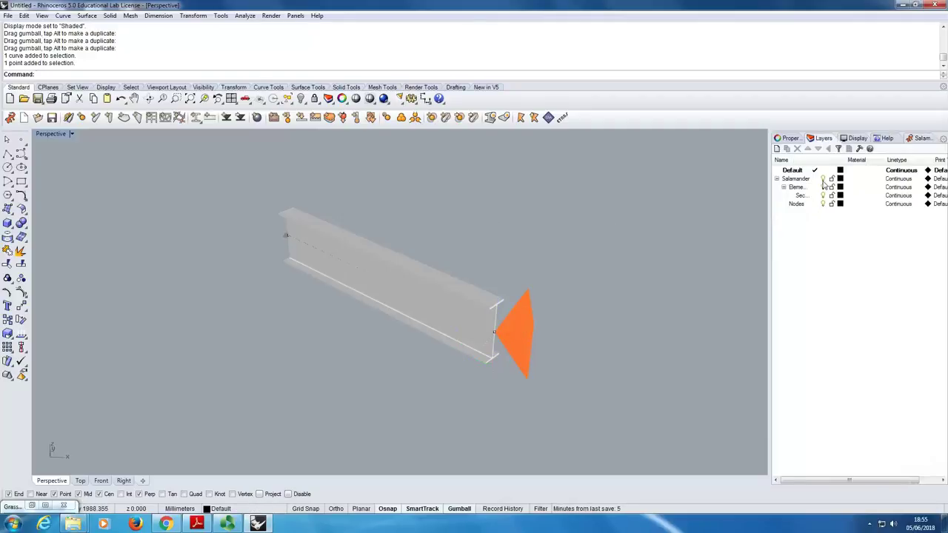
pyautogui.moveTo(815, 164); pyautogui.dragTo(844, 164)
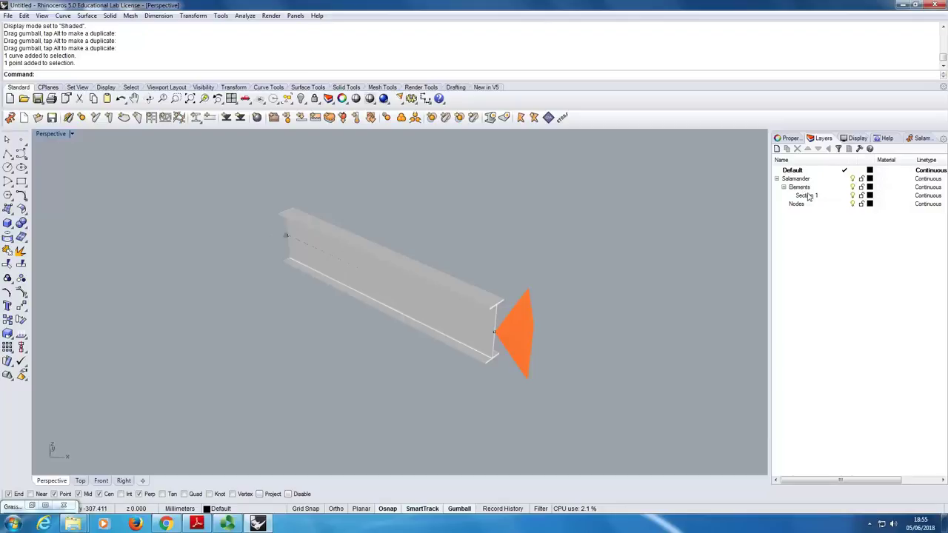
pyautogui.click(922, 139)
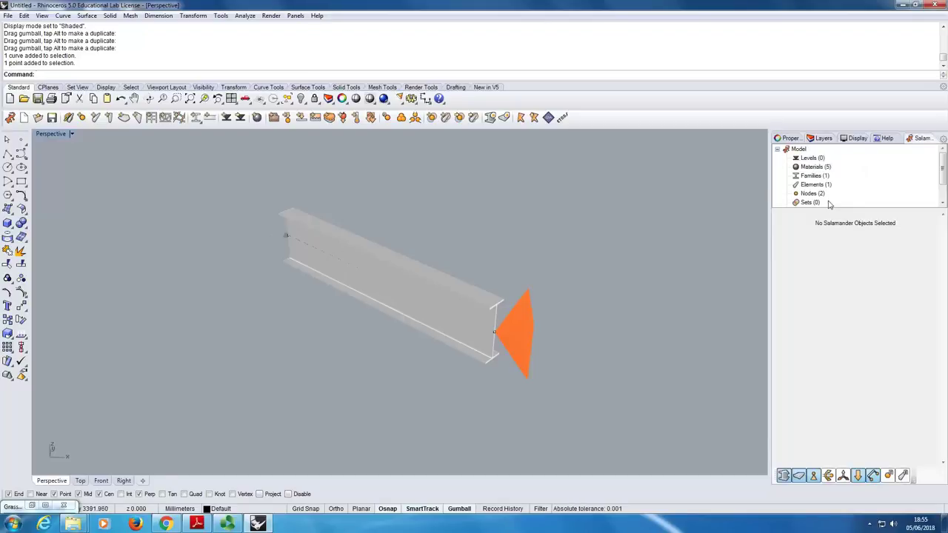
pyautogui.moveTo(836, 207); pyautogui.dragTo(838, 251)
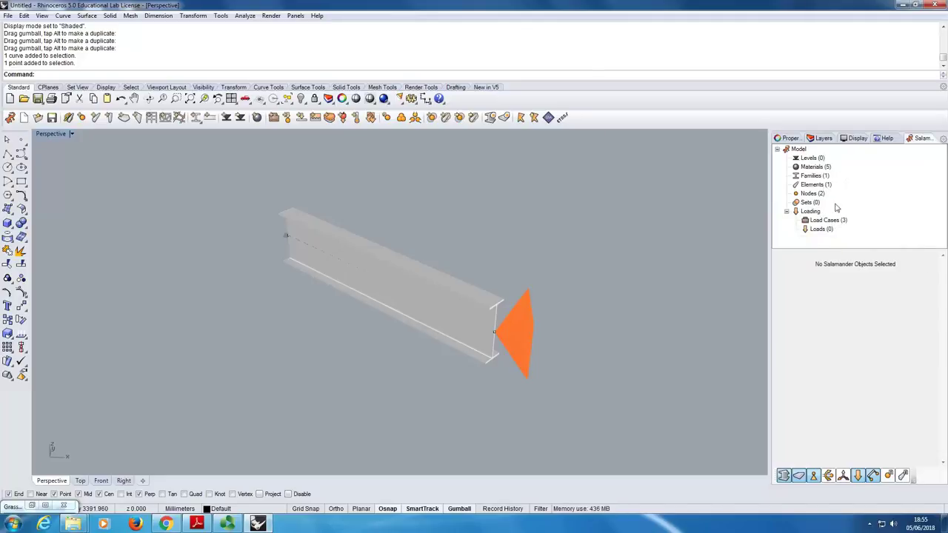
pyautogui.doubleClick(816, 185)
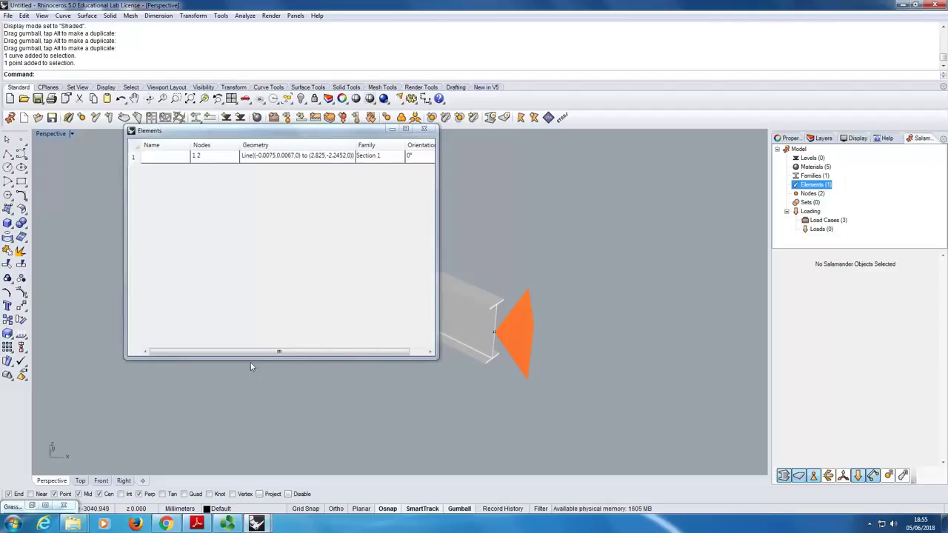
pyautogui.hscroll(1, 214, 277)
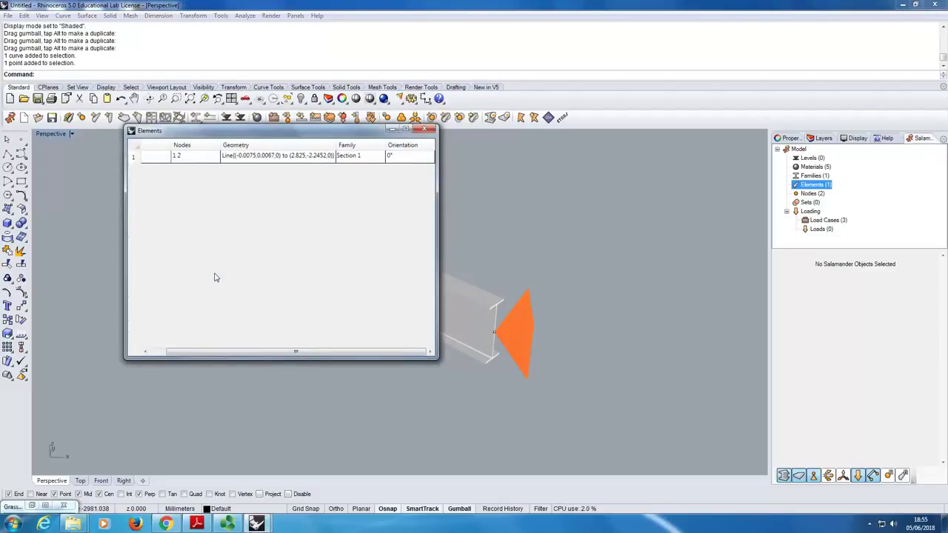
pyautogui.click(424, 131)
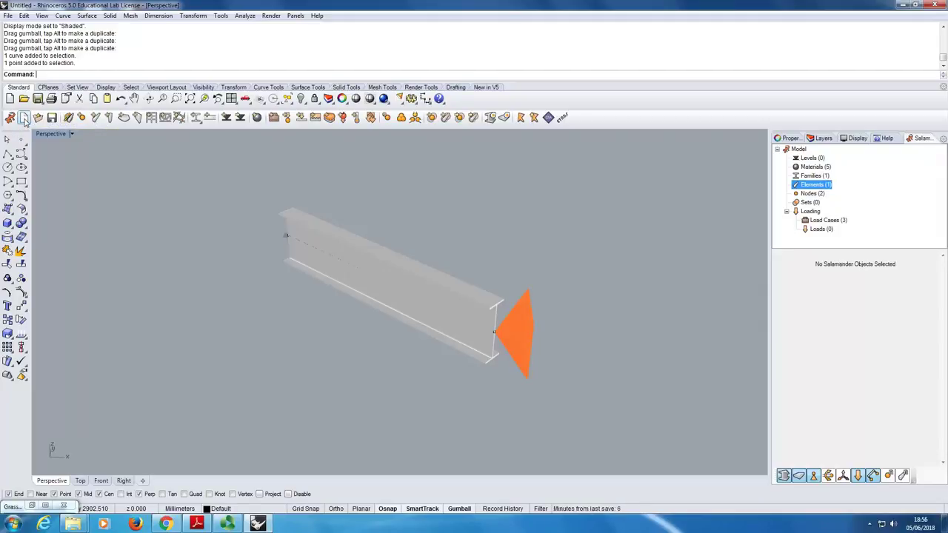
# Step: Start a blank Salamander model, discarding the existing beam and its nodes
pyautogui.click(24, 119)
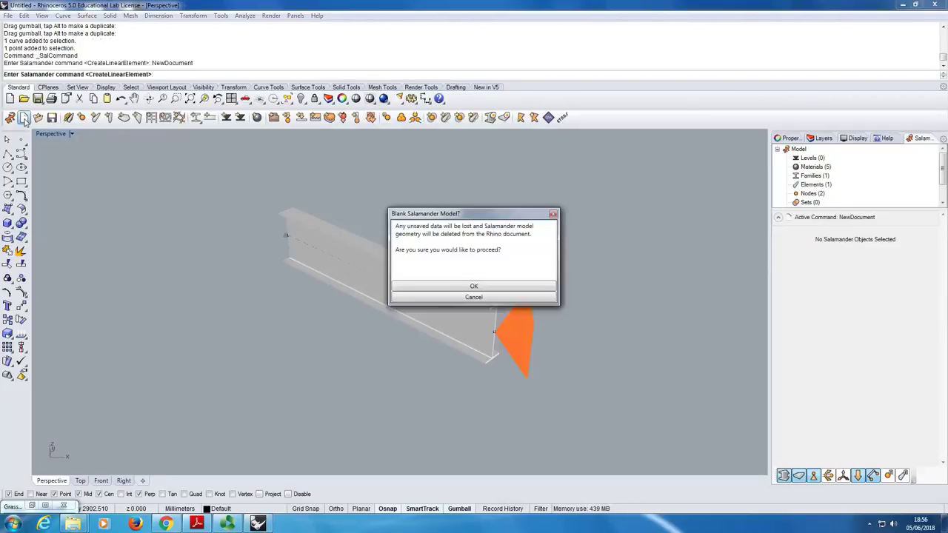
pyautogui.click(472, 287)
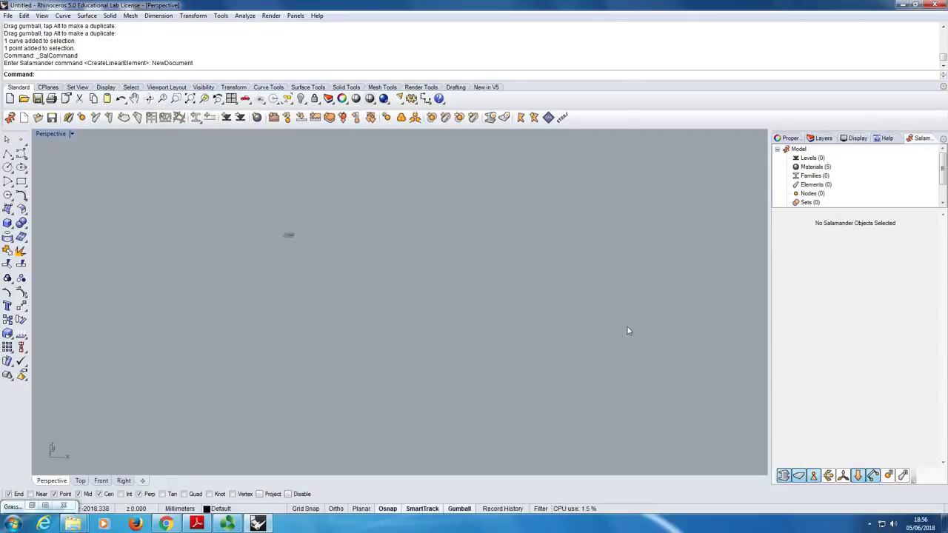
# Step: Switch to Grasshopper and arrange its window at a reduced size beside the Perspective viewport's origin
pyautogui.write('G')
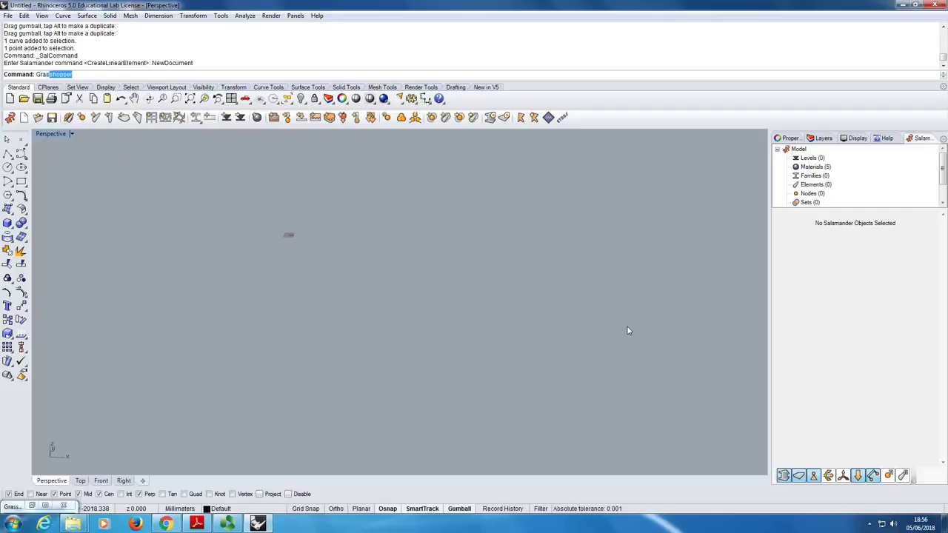
pyautogui.write('ras')
pyautogui.press('Return')
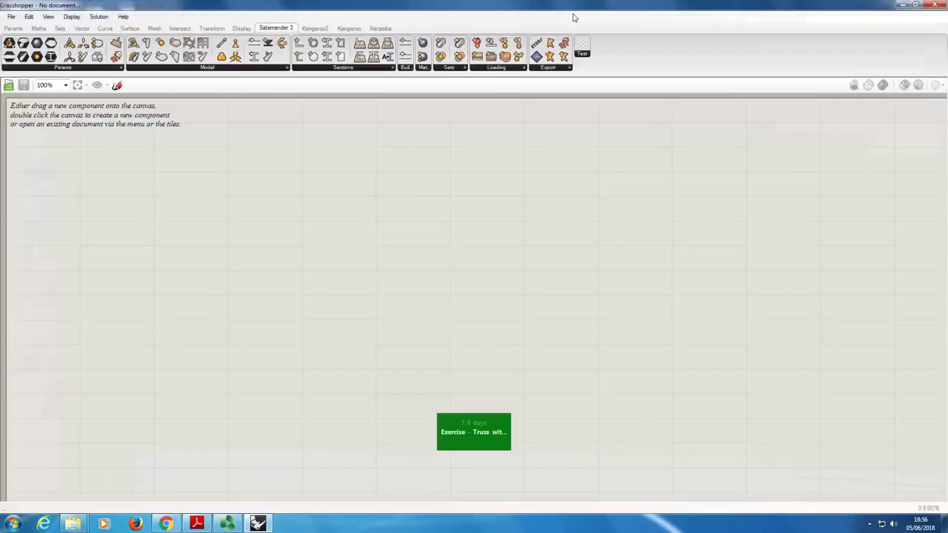
pyautogui.doubleClick(572, 14)
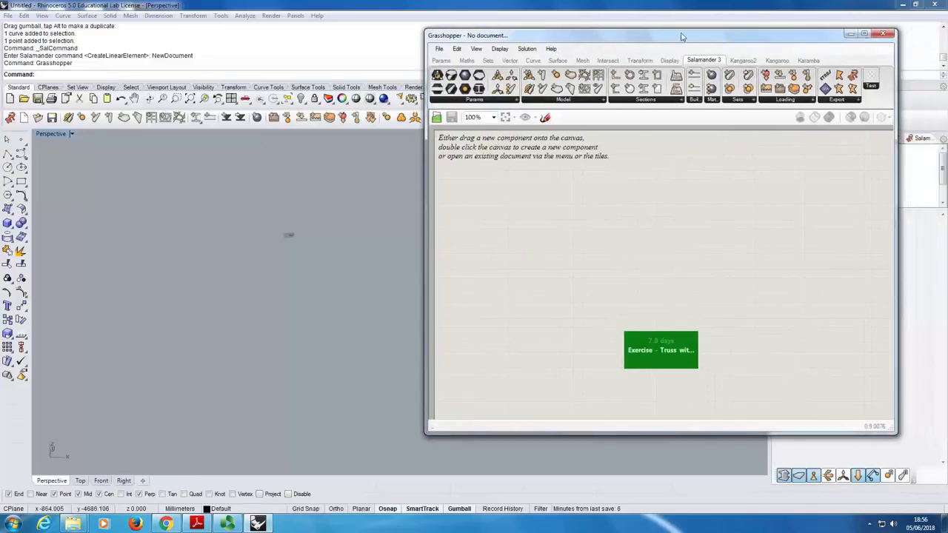
pyautogui.scroll(2, 599, 275)
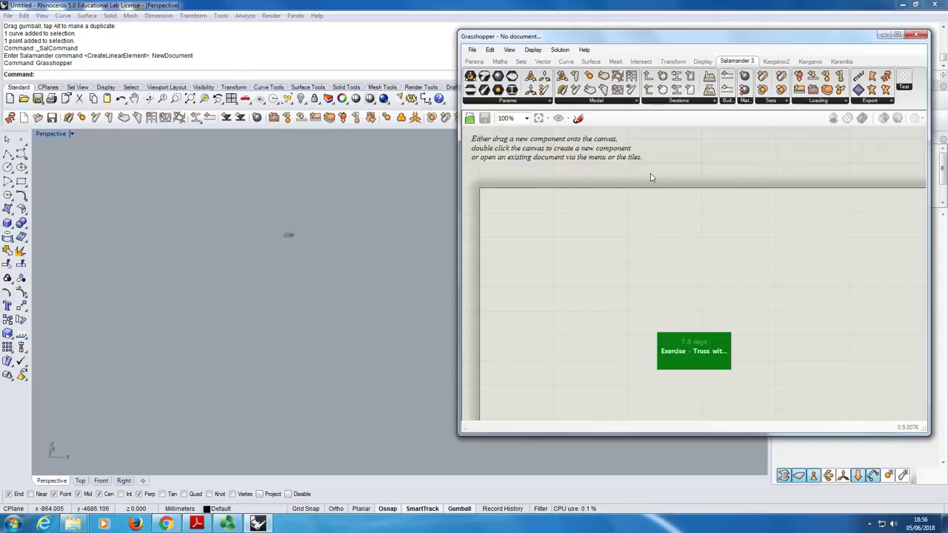
pyautogui.keyDown('shift'); pyautogui.moveTo(332, 278); pyautogui.dragTo(207, 303, button='right'); pyautogui.keyUp('shift')
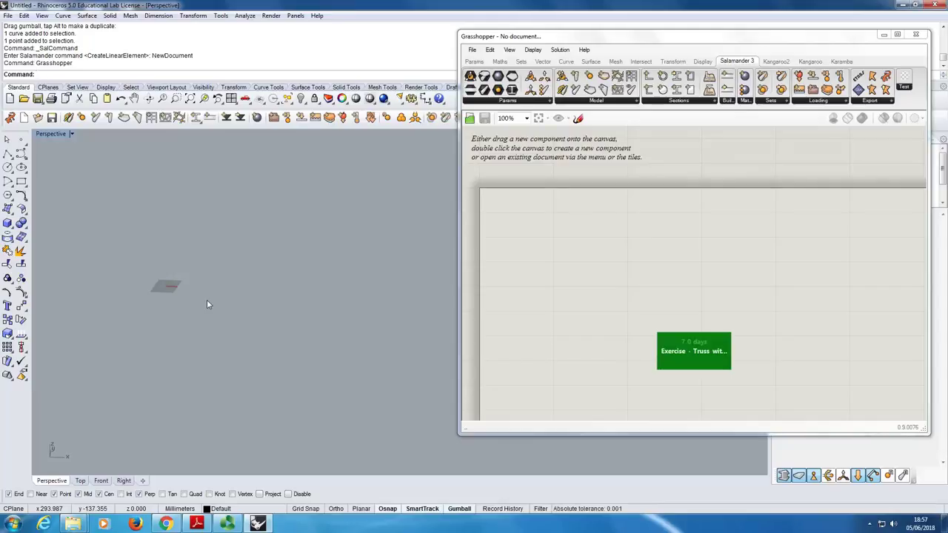
pyautogui.moveTo(562, 36); pyautogui.dragTo(474, 34)
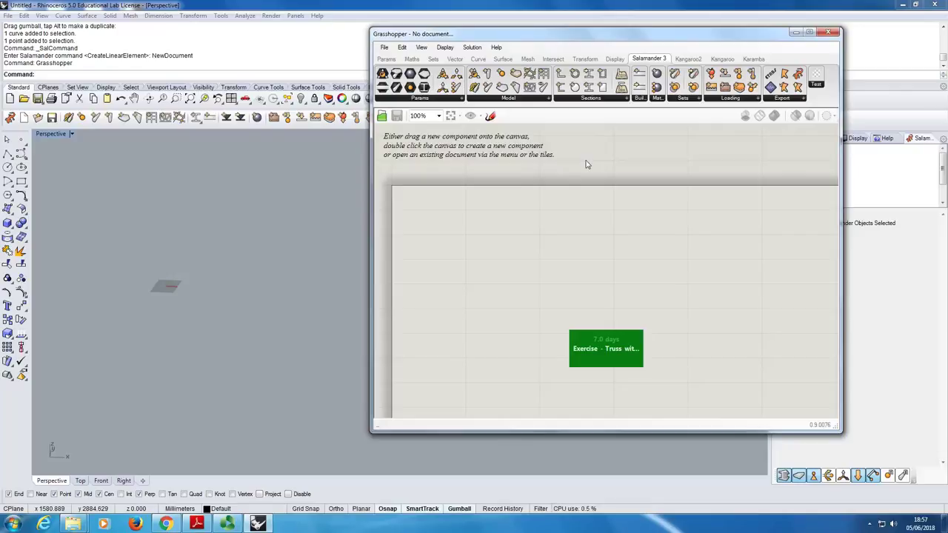
pyautogui.moveTo(415, 63)
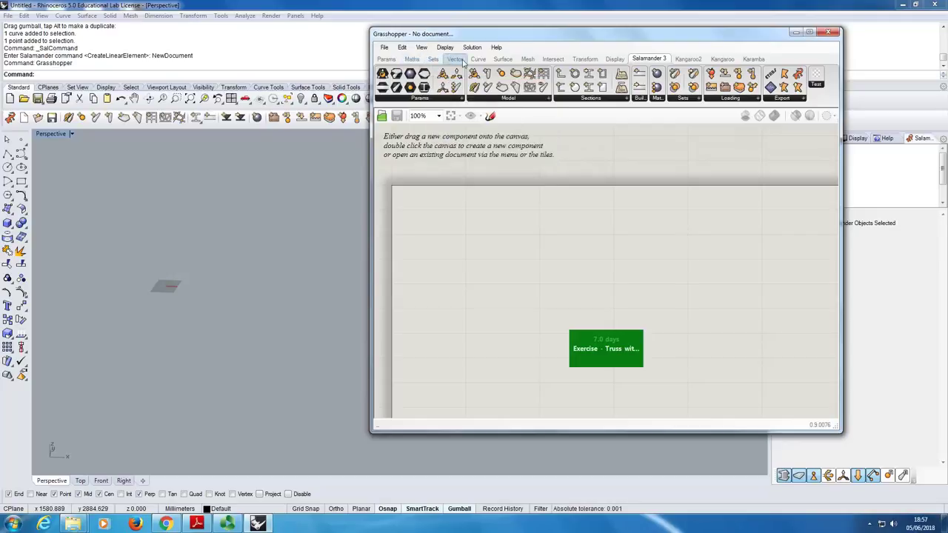
pyautogui.moveTo(450, 63)
pyautogui.click(385, 59)
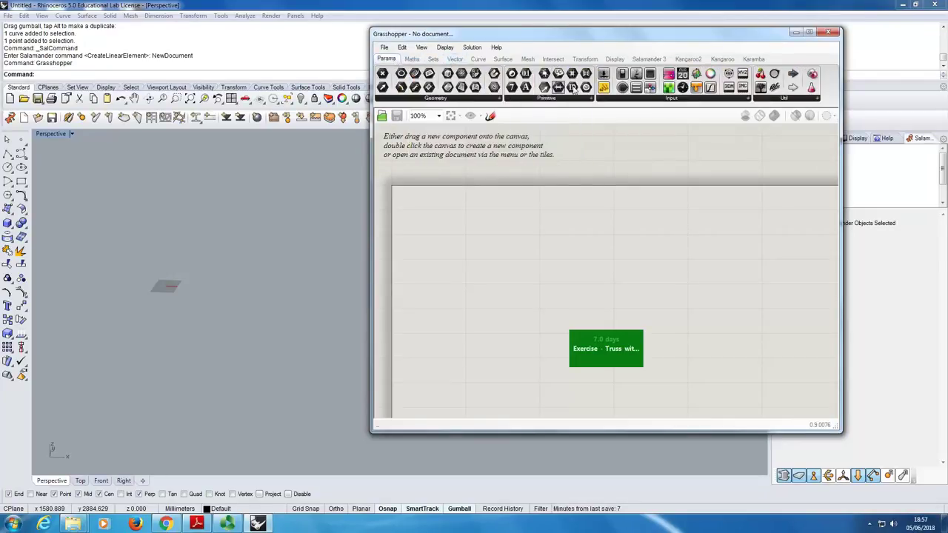
pyautogui.click(776, 98)
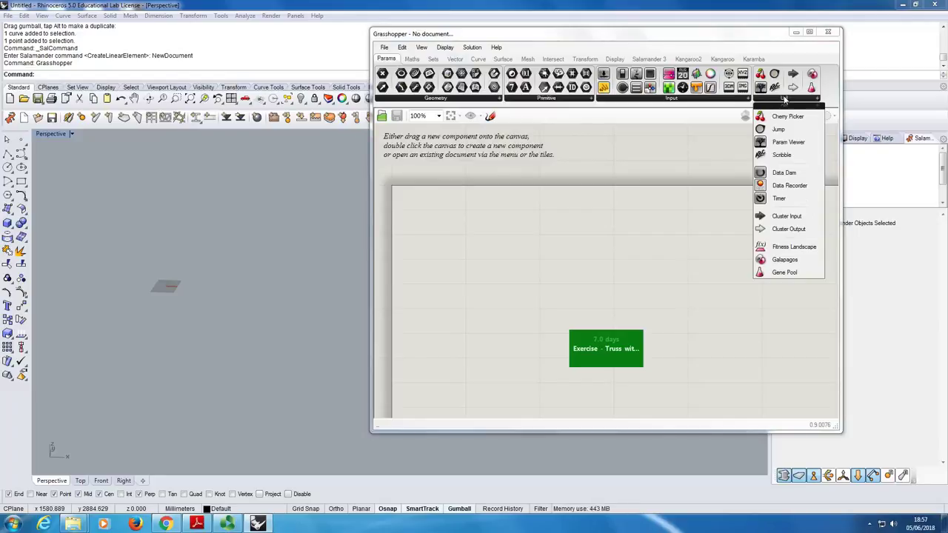
pyautogui.click(671, 98)
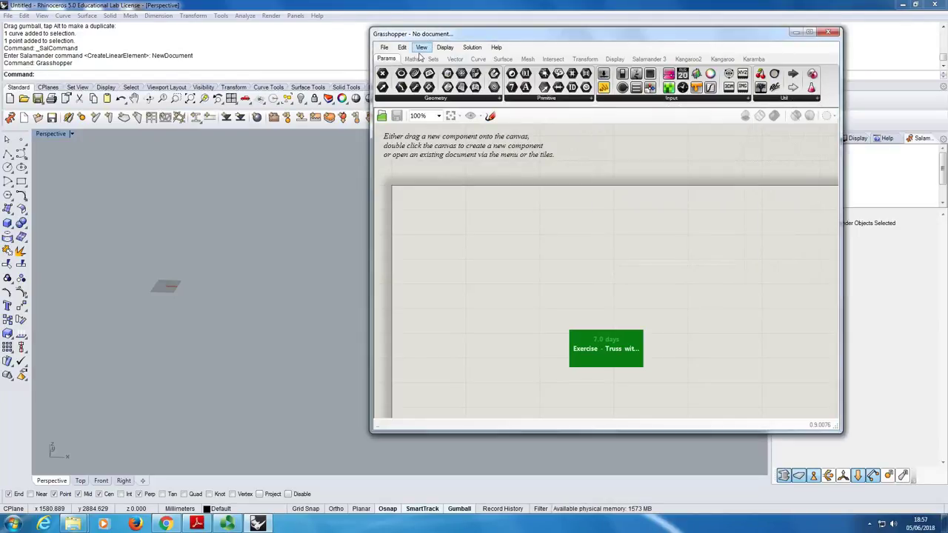
# Step: Place a Construct Point component near the upper-left corner of the Grasshopper canvas
pyautogui.click(454, 59)
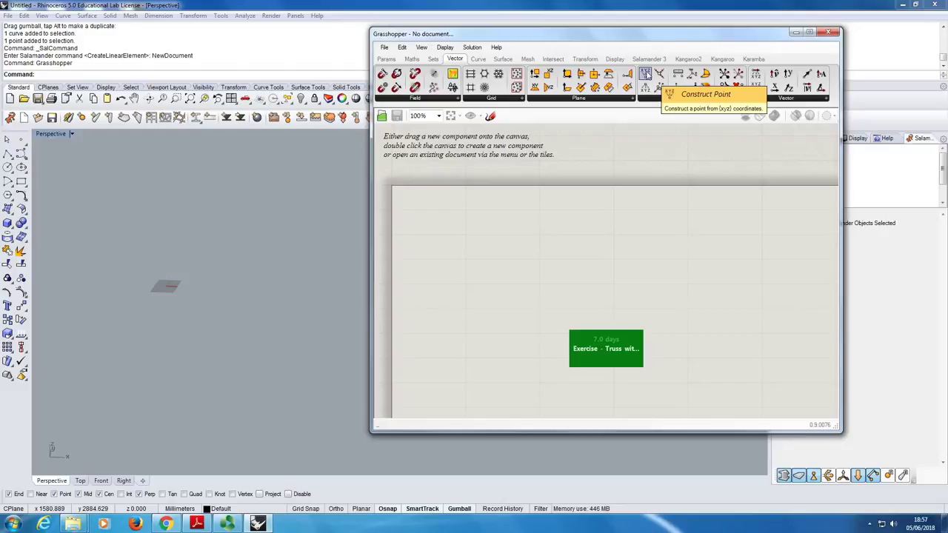
pyautogui.moveTo(645, 75); pyautogui.dragTo(477, 234)
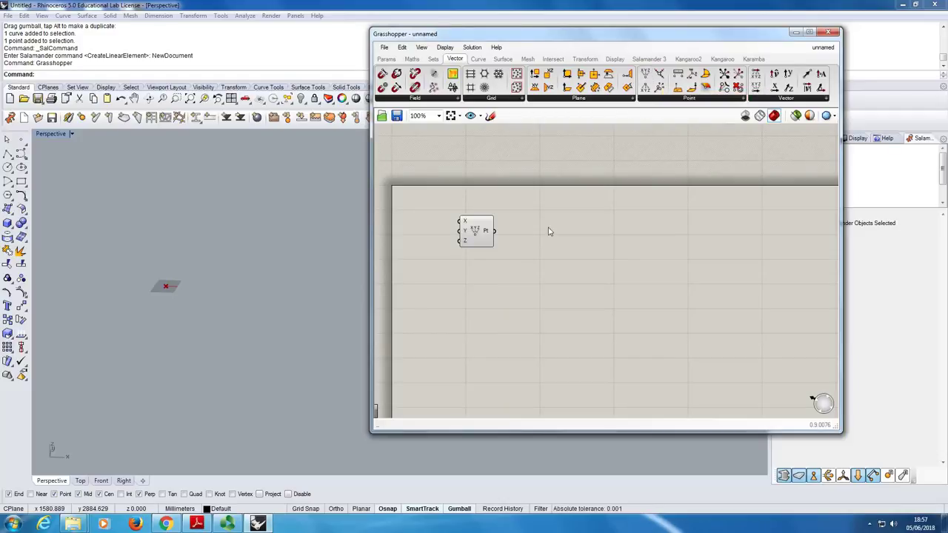
pyautogui.moveTo(464, 222)
pyautogui.moveTo(481, 237); pyautogui.dragTo(516, 230)
pyautogui.click(521, 276)
pyautogui.click(518, 235)
pyautogui.click(535, 265)
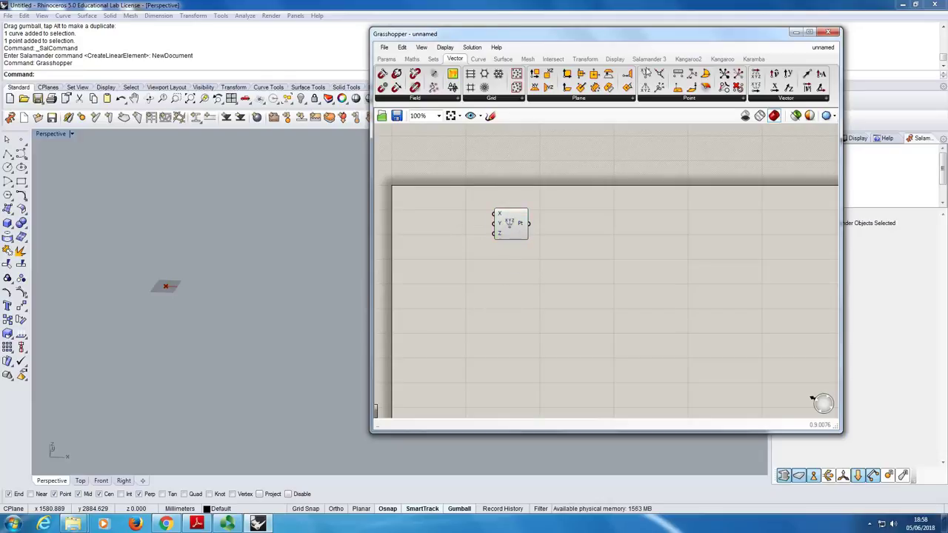
# Step: Place a second Construct Point component on the canvas below the first one
pyautogui.moveTo(645, 76); pyautogui.dragTo(529, 331)
pyautogui.click(515, 230)
pyautogui.click(565, 277)
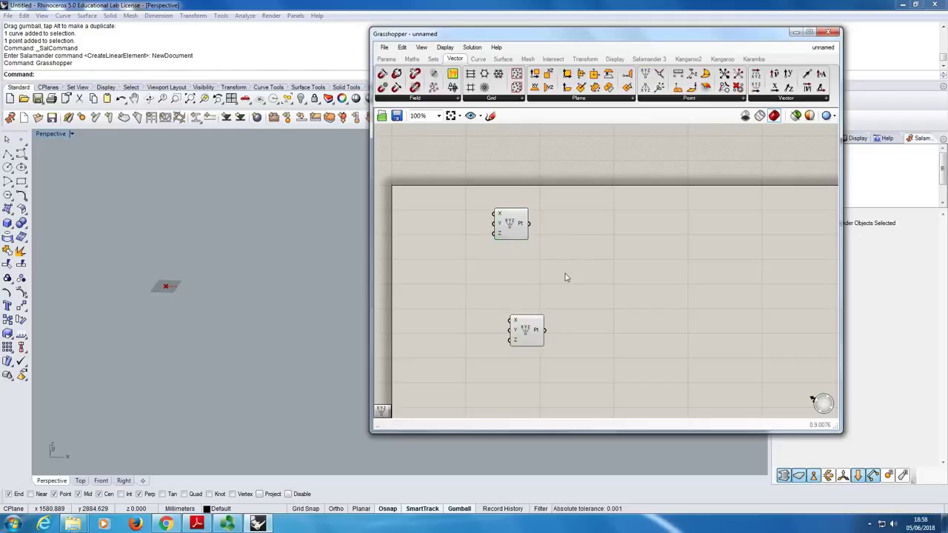
pyautogui.click(532, 328)
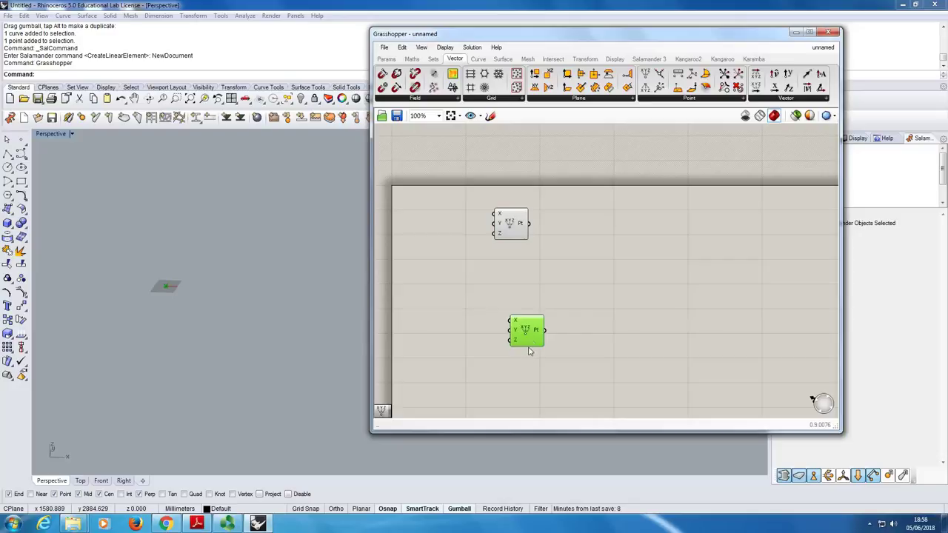
pyautogui.moveTo(529, 334); pyautogui.dragTo(522, 319)
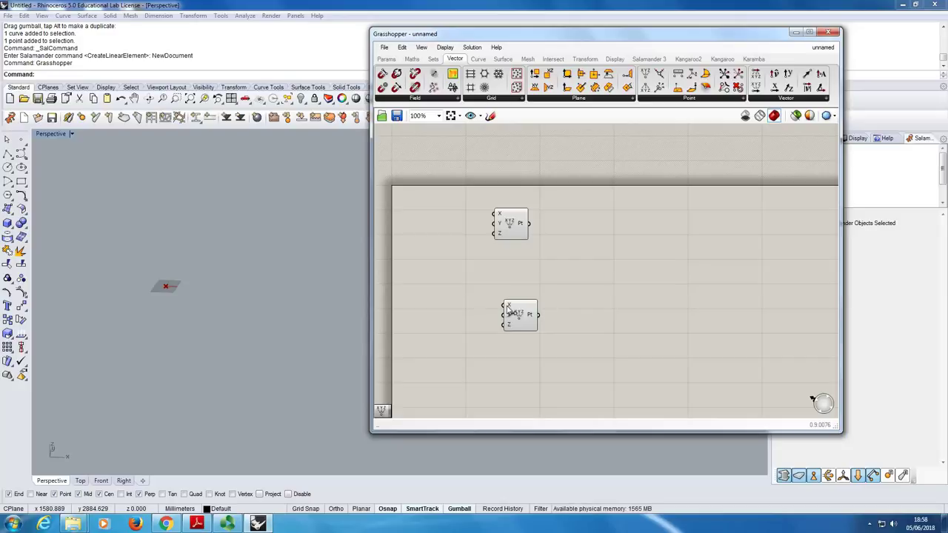
pyautogui.moveTo(509, 307)
# Step: Add a number slider with the value 8000 beside the lower Construct Point component
pyautogui.moveTo(479, 283); pyautogui.dragTo(530, 241, button='right')
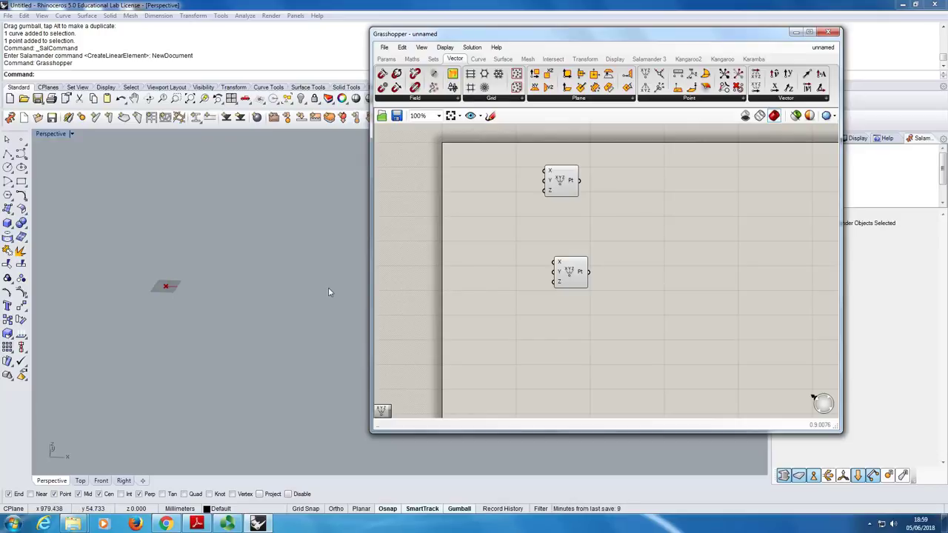
pyautogui.doubleClick(468, 267)
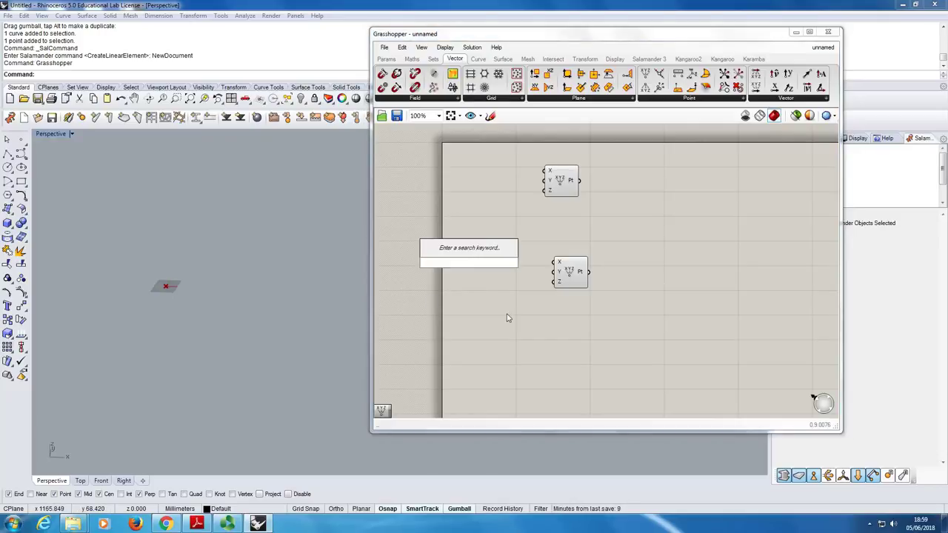
pyautogui.write('8')
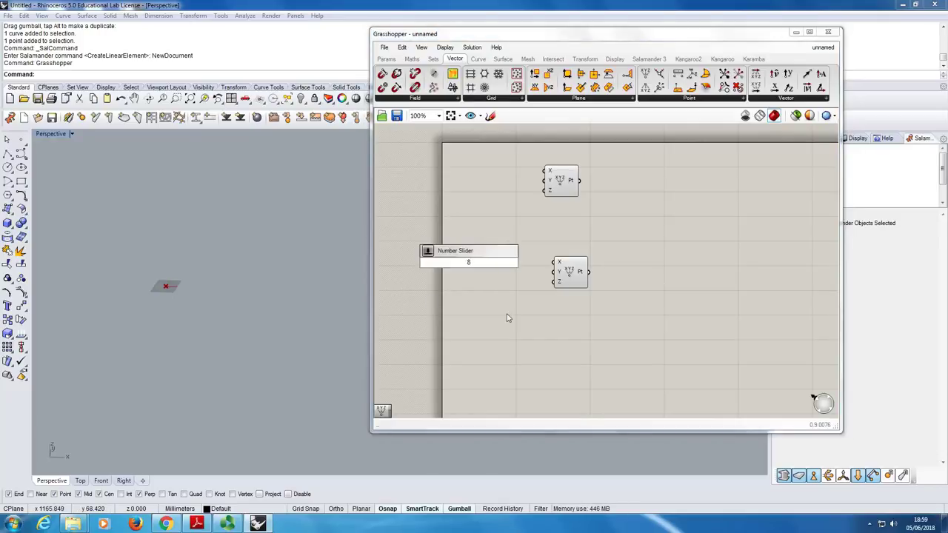
pyautogui.write('000')
pyautogui.press('Return')
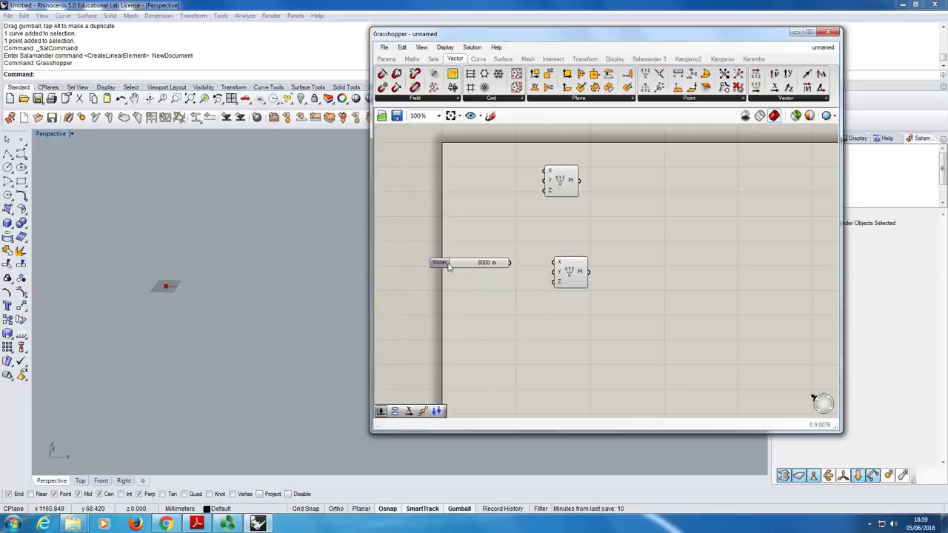
# Step: Rename the 8000 number slider as Beam Length
pyautogui.doubleClick(517, 326)
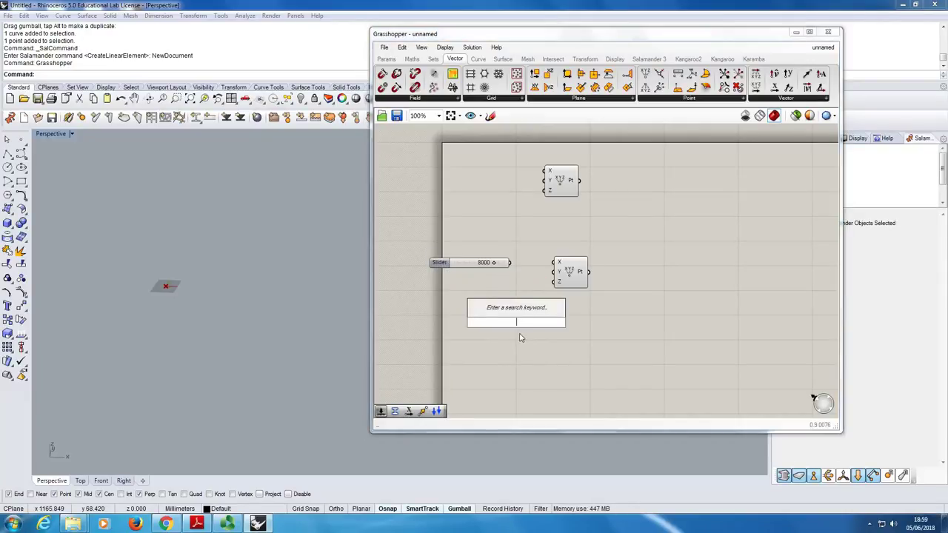
pyautogui.click(436, 266)
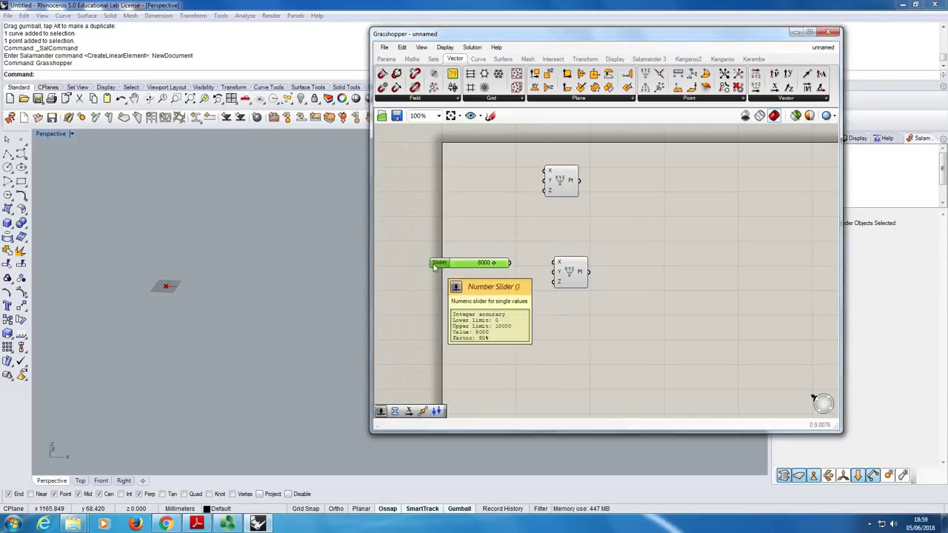
pyautogui.rightClick(436, 267)
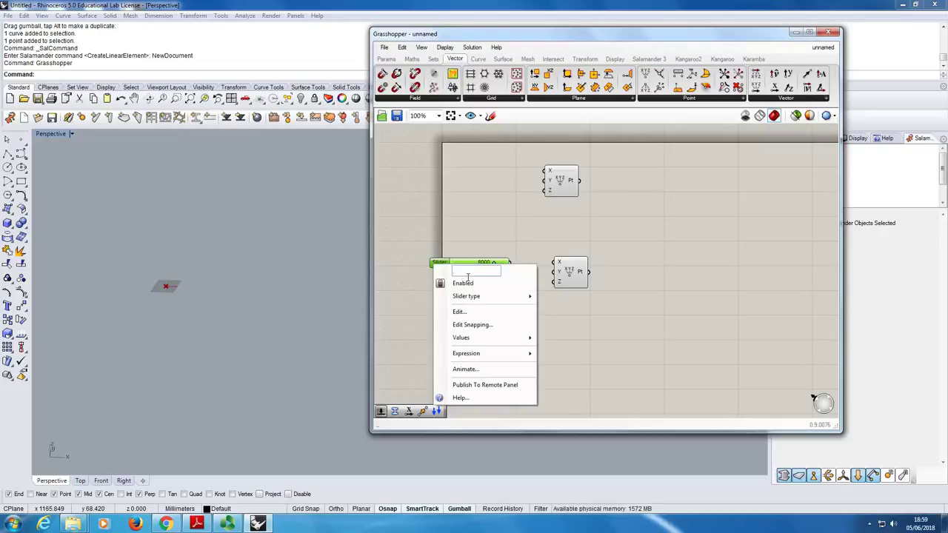
pyautogui.write('Beam Length')
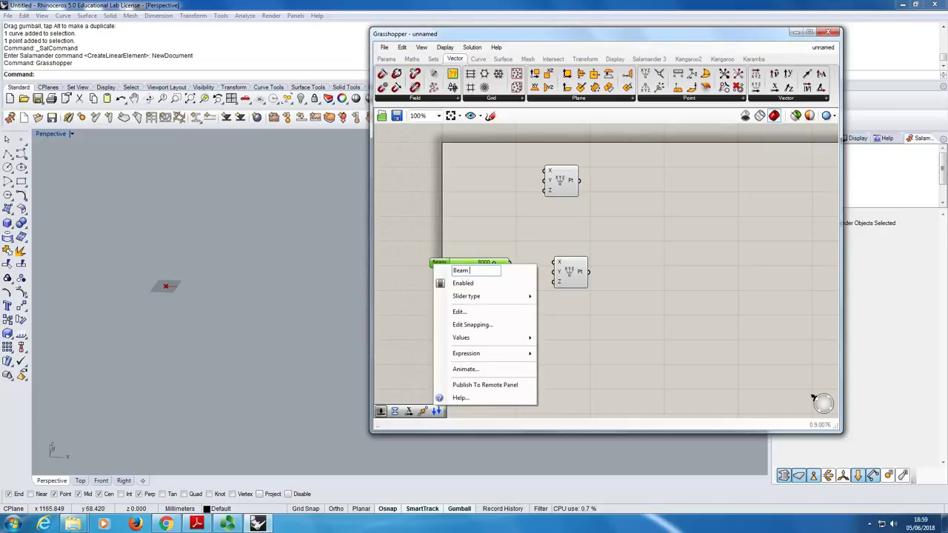
pyautogui.click(459, 210)
# Step: Connect the Beam Length slider to the X input of the lower Construct Point component
pyautogui.moveTo(528, 262); pyautogui.dragTo(555, 263)
pyautogui.click(564, 271)
pyautogui.click(495, 174)
# Step: Move the Grasshopper window clear of the points in the Perspective viewport and set the Beam Length slider to 5800
pyautogui.moveTo(468, 35); pyautogui.dragTo(642, 68)
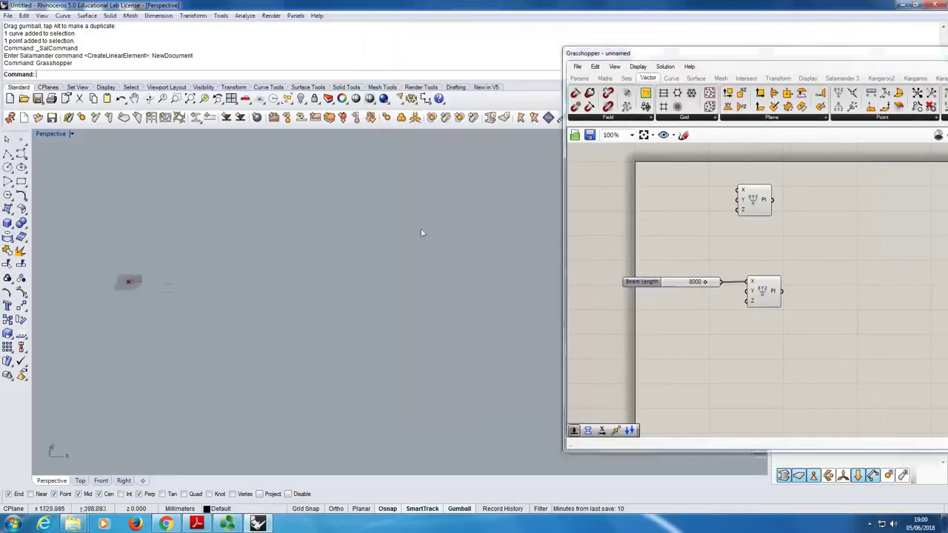
pyautogui.keyDown('shift'); pyautogui.moveTo(437, 257); pyautogui.dragTo(474, 296, button='right'); pyautogui.keyUp('shift')
pyautogui.moveTo(709, 287)
pyautogui.mouseDown()
pyautogui.moveTo(669, 288)
pyautogui.moveTo(699, 294)
pyautogui.mouseUp()
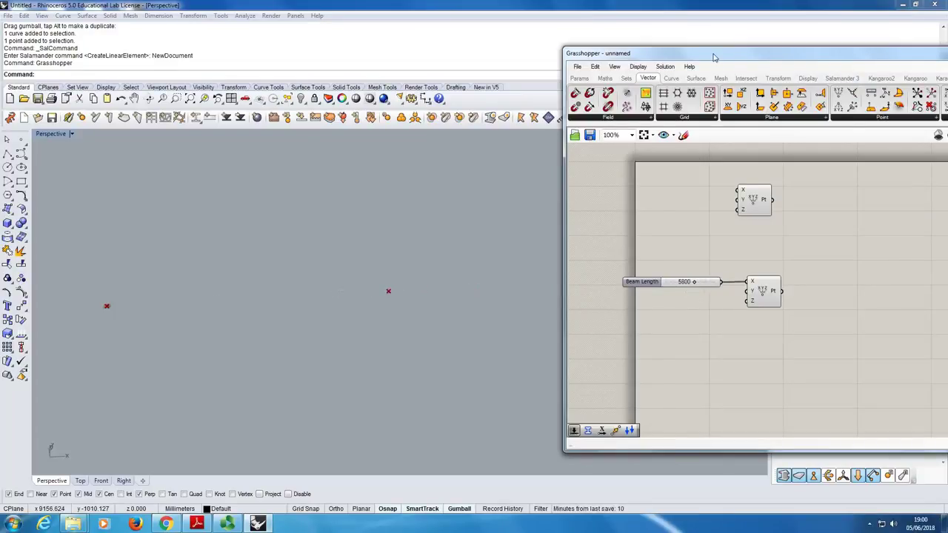
# Step: Place a Line component on the canvas and connect the upper point to its A input and the lower point to B
pyautogui.moveTo(714, 57); pyautogui.dragTo(637, 49)
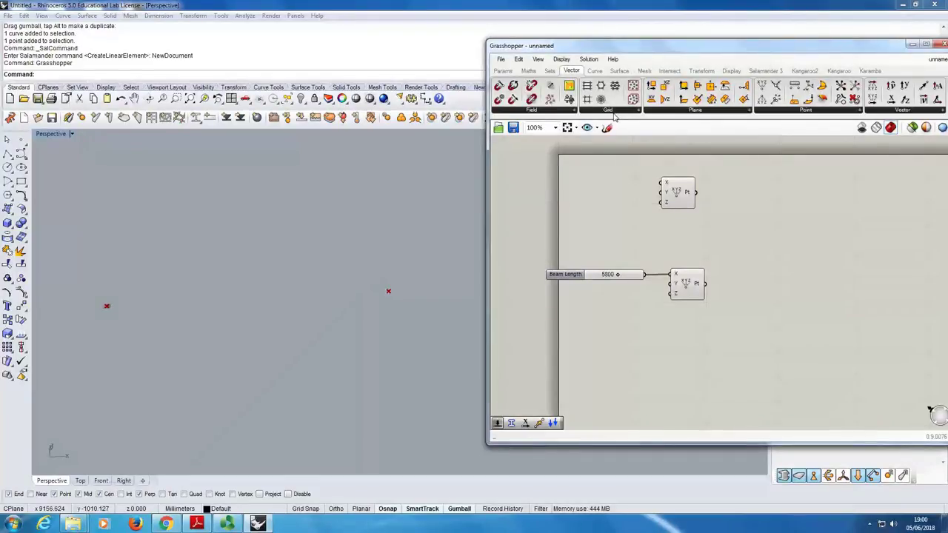
pyautogui.click(595, 71)
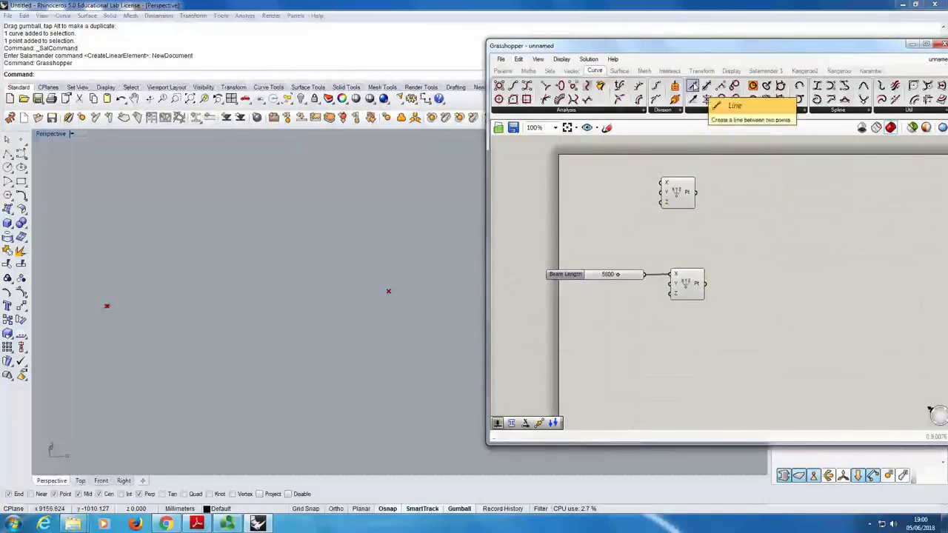
pyautogui.moveTo(692, 87); pyautogui.dragTo(774, 226)
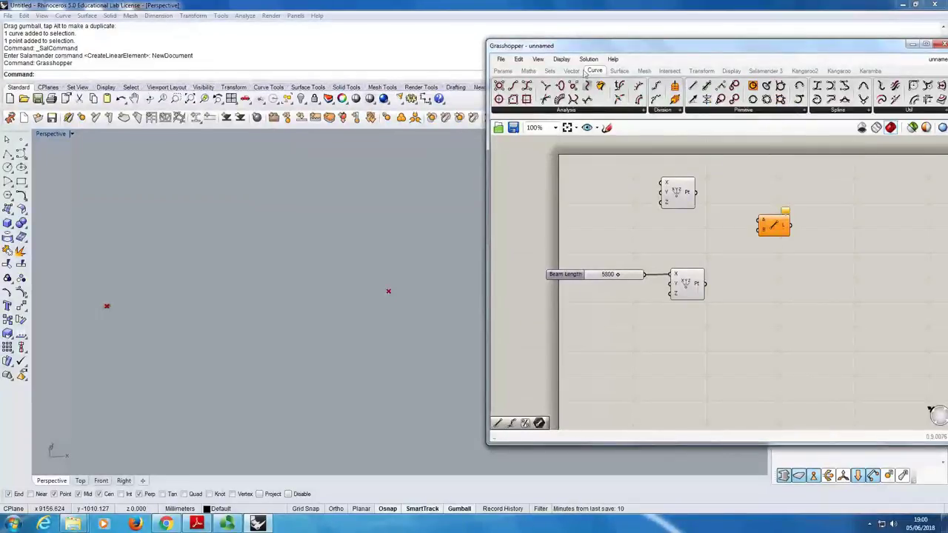
pyautogui.moveTo(696, 193); pyautogui.dragTo(759, 220)
pyautogui.moveTo(707, 285); pyautogui.dragTo(759, 236)
pyautogui.click(777, 241)
pyautogui.click(564, 314)
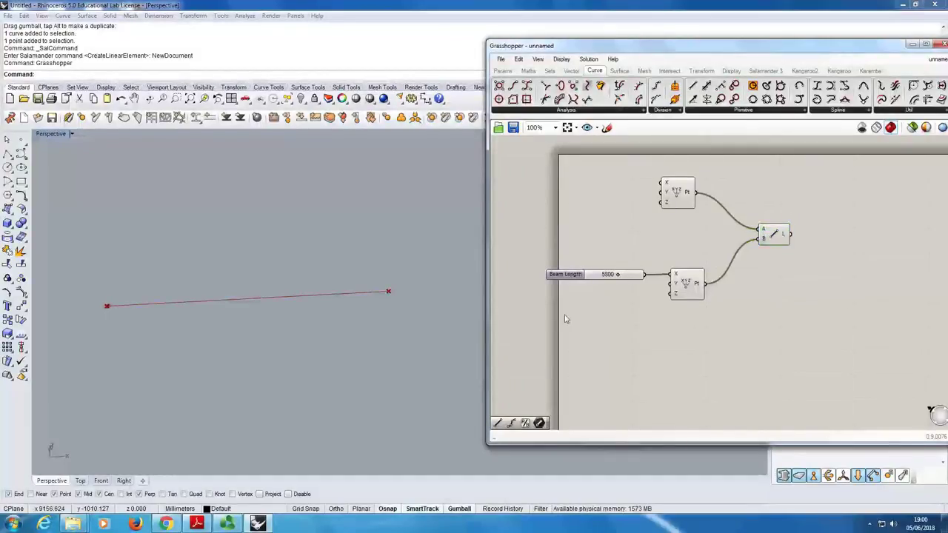
# Step: Set the Beam Length slider to 4200 and move the Grasshopper window fully back onto the screen
pyautogui.moveTo(626, 284)
pyautogui.mouseDown()
pyautogui.moveTo(635, 285)
pyautogui.moveTo(616, 282)
pyautogui.mouseUp()
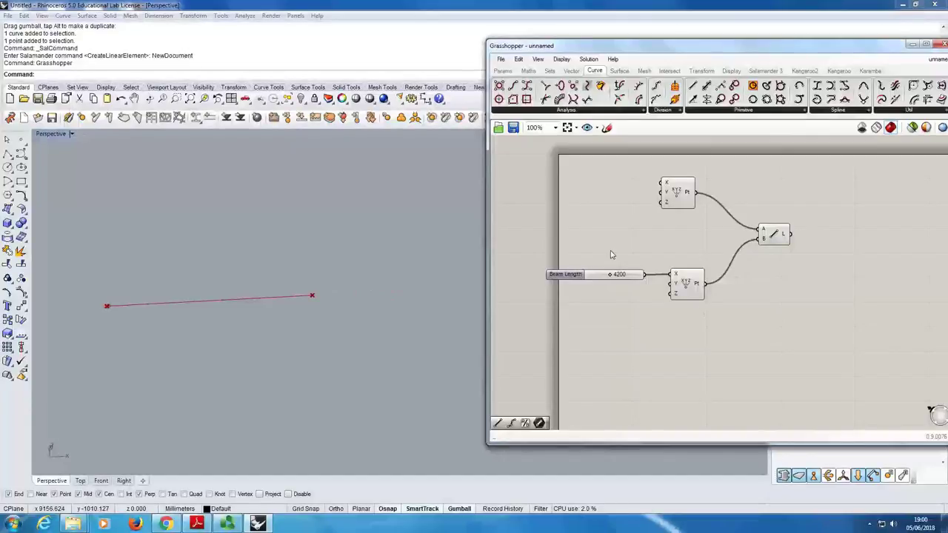
pyautogui.moveTo(733, 223); pyautogui.dragTo(694, 227, button='right')
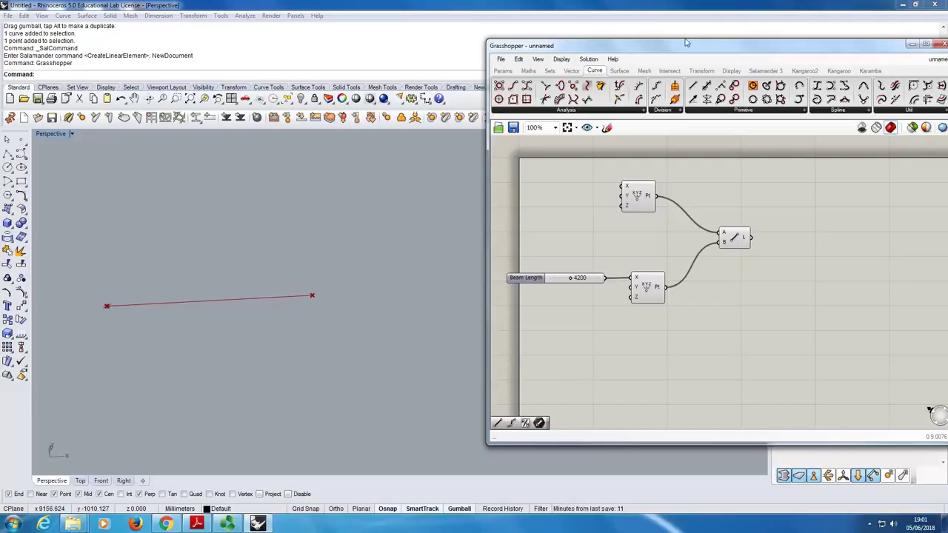
pyautogui.moveTo(687, 46); pyautogui.dragTo(566, 41)
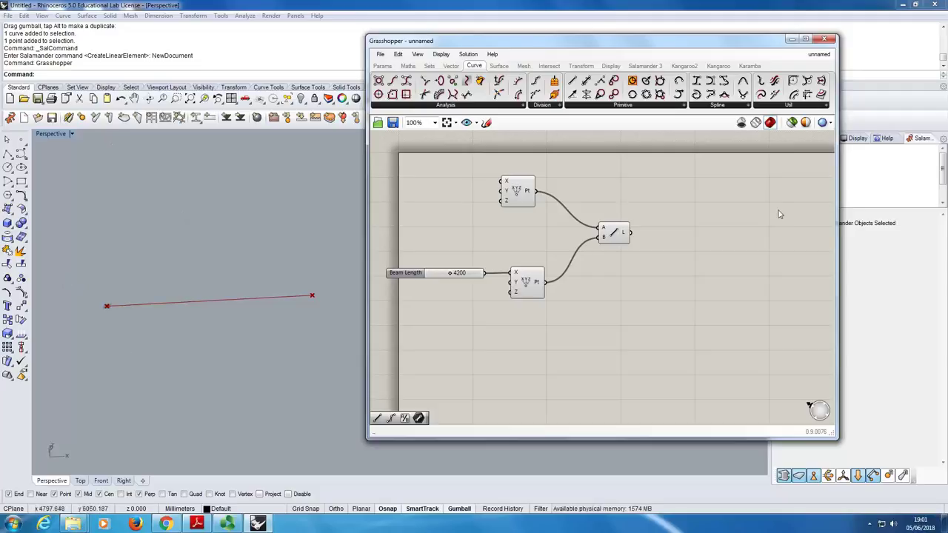
# Step: Widen the Grasshopper window and place Salamander's Create Linear Element component beside the Line component
pyautogui.moveTo(715, 186); pyautogui.dragTo(671, 214, button='right')
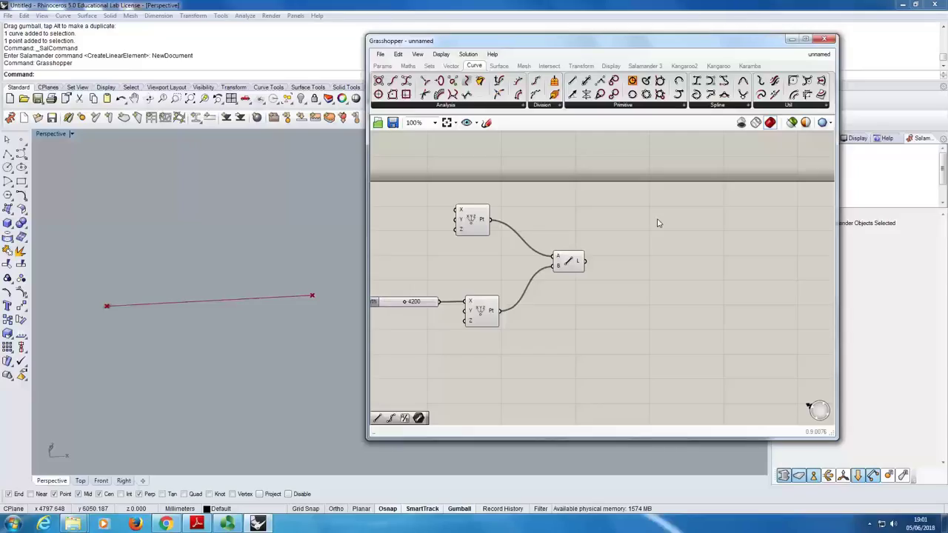
pyautogui.click(643, 66)
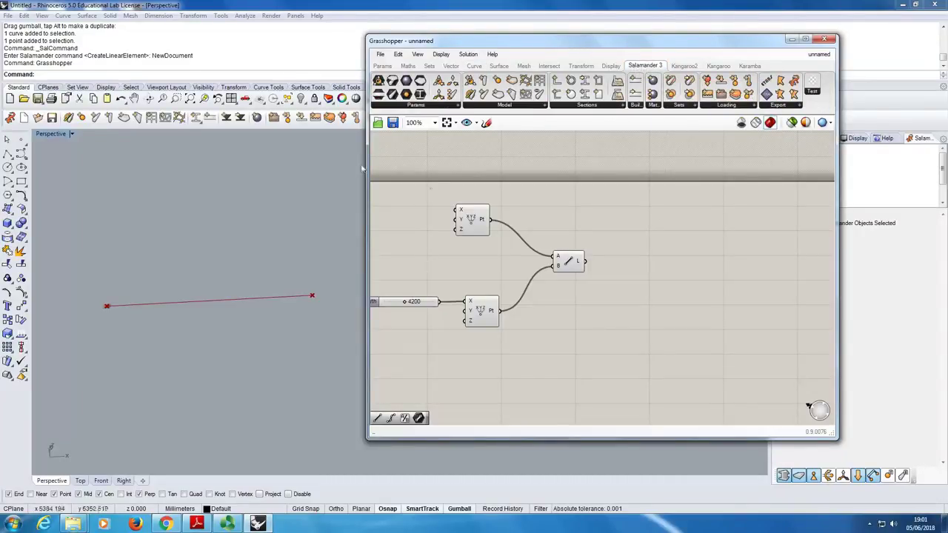
pyautogui.moveTo(368, 165); pyautogui.dragTo(174, 158)
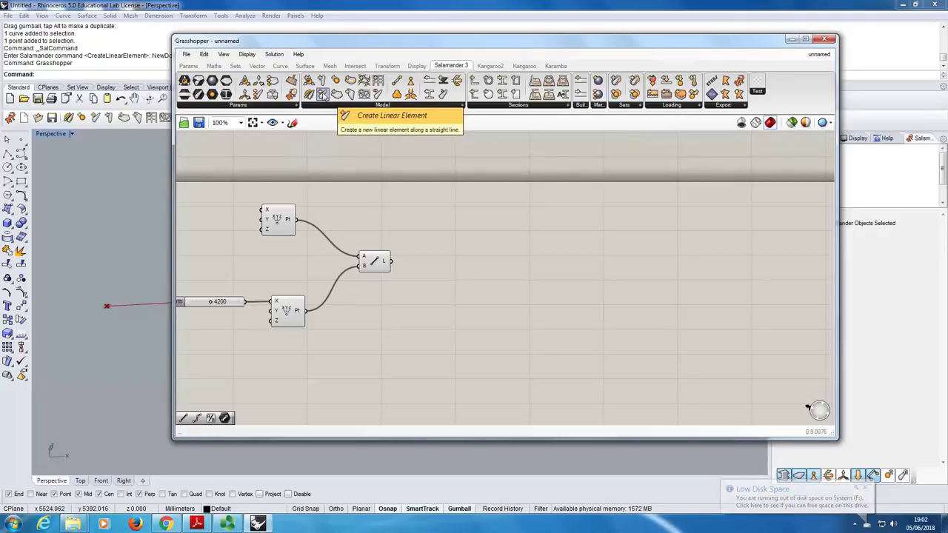
pyautogui.click(323, 95)
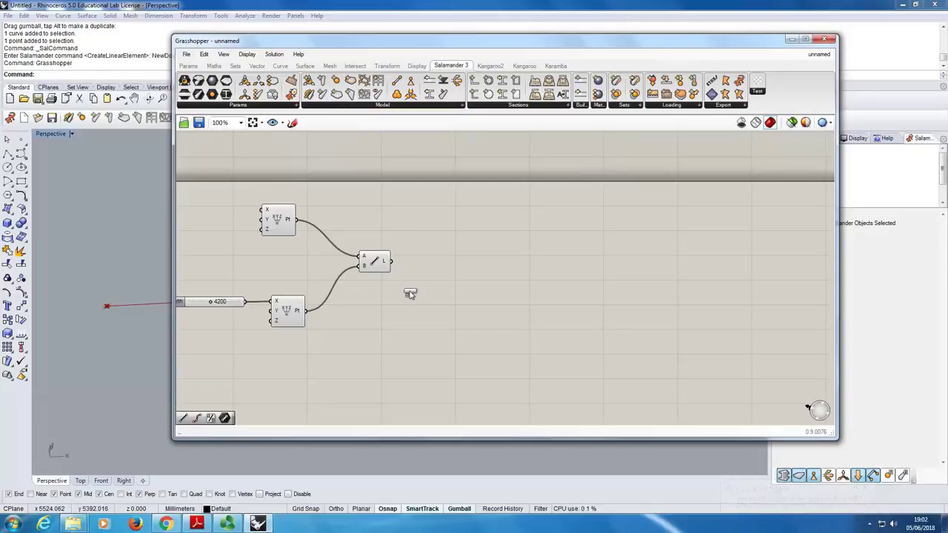
pyautogui.click(470, 270)
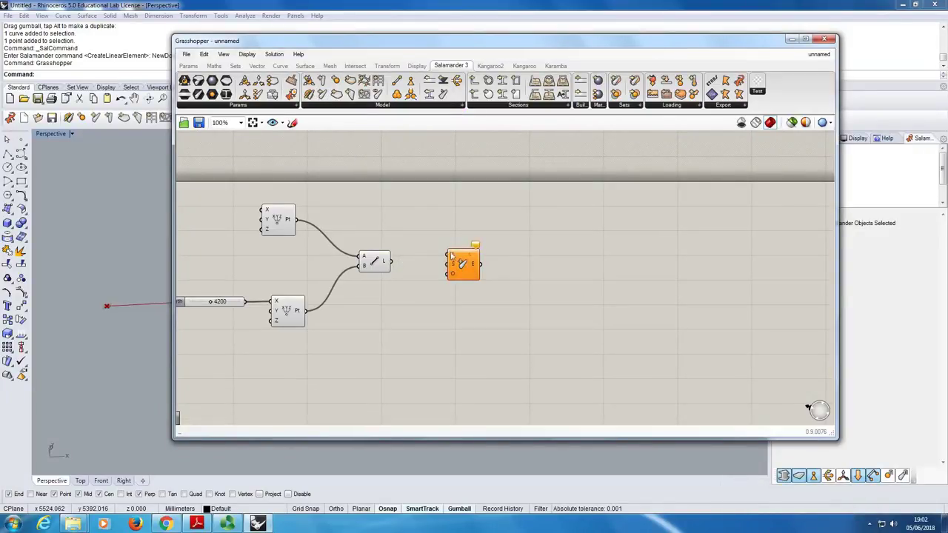
# Step: Connect the Line component's output to the linear element's Line input and move the element component farther from the Line component
pyautogui.moveTo(453, 257)
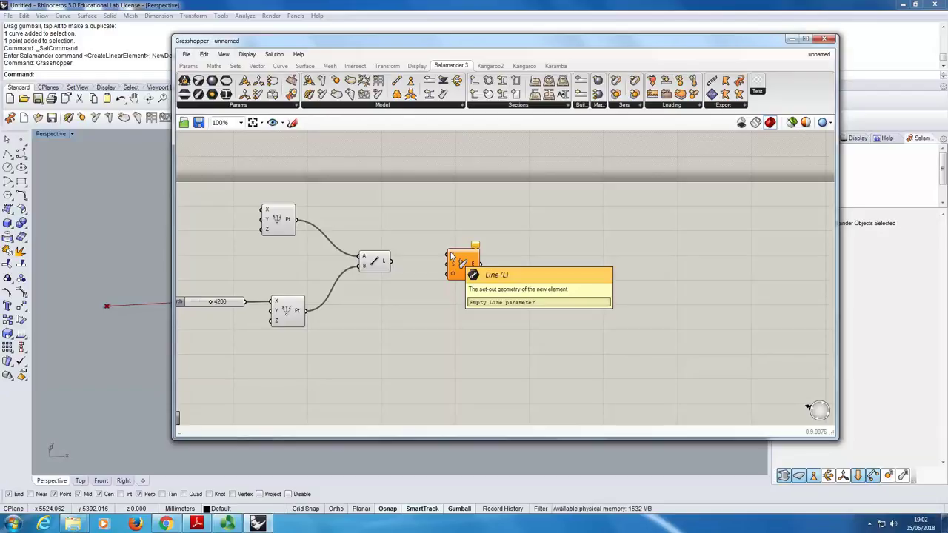
pyautogui.moveTo(392, 261); pyautogui.dragTo(447, 254)
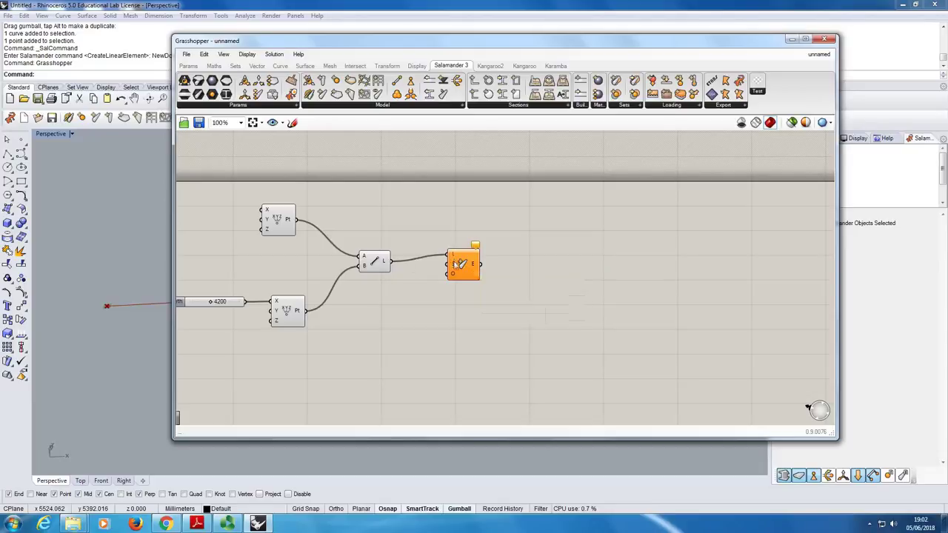
pyautogui.moveTo(454, 40); pyautogui.dragTo(543, 28)
pyautogui.moveTo(196, 272); pyautogui.dragTo(172, 290, button='right')
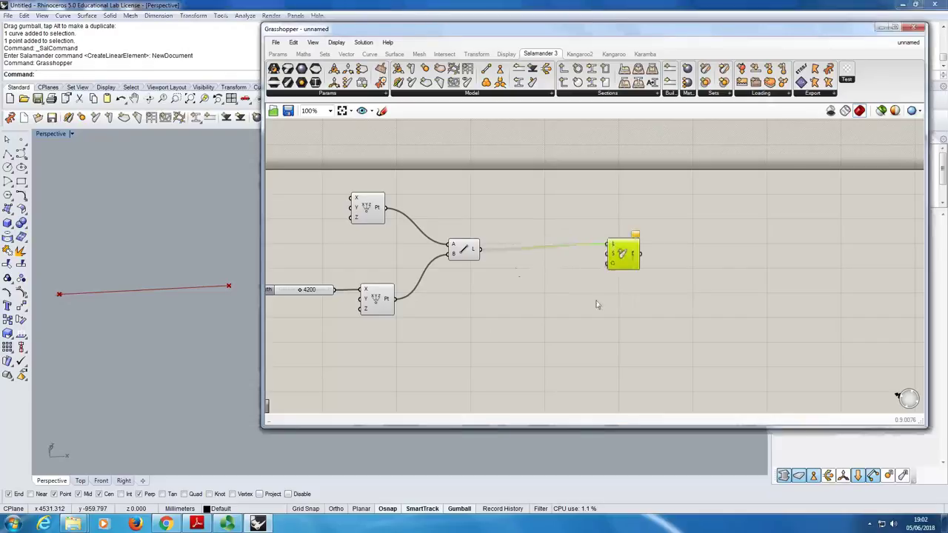
pyautogui.click(596, 305)
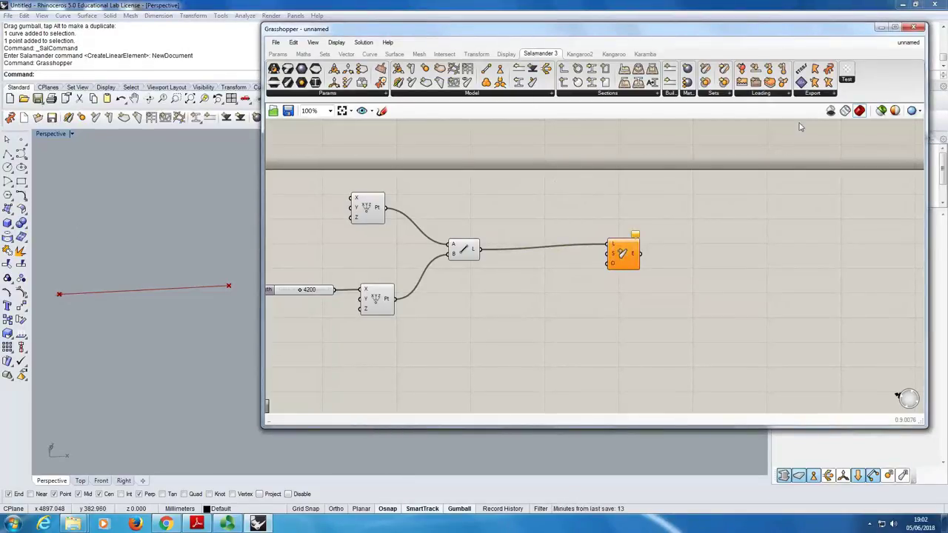
# Step: Try a Rectangular Hollow Section component on the canvas below the Line component and remove it
pyautogui.click(605, 94)
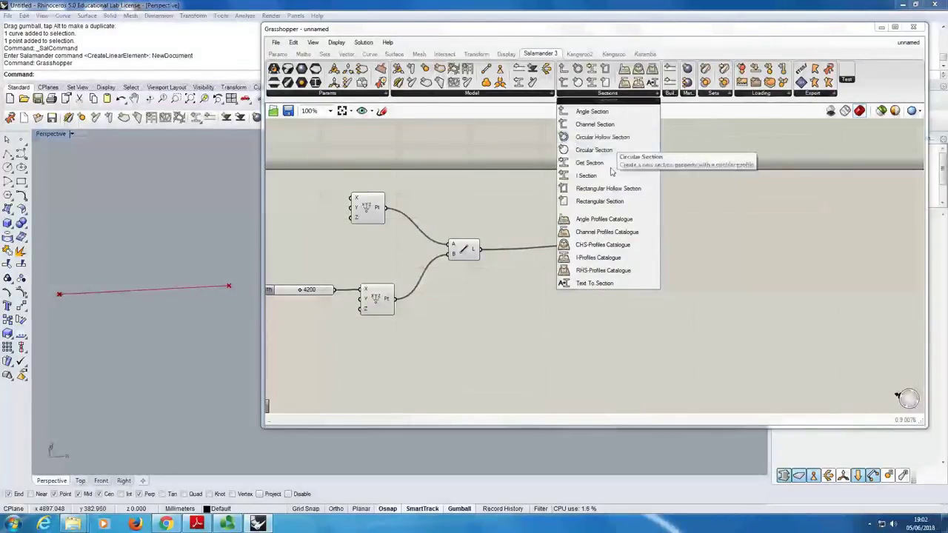
pyautogui.click(609, 189)
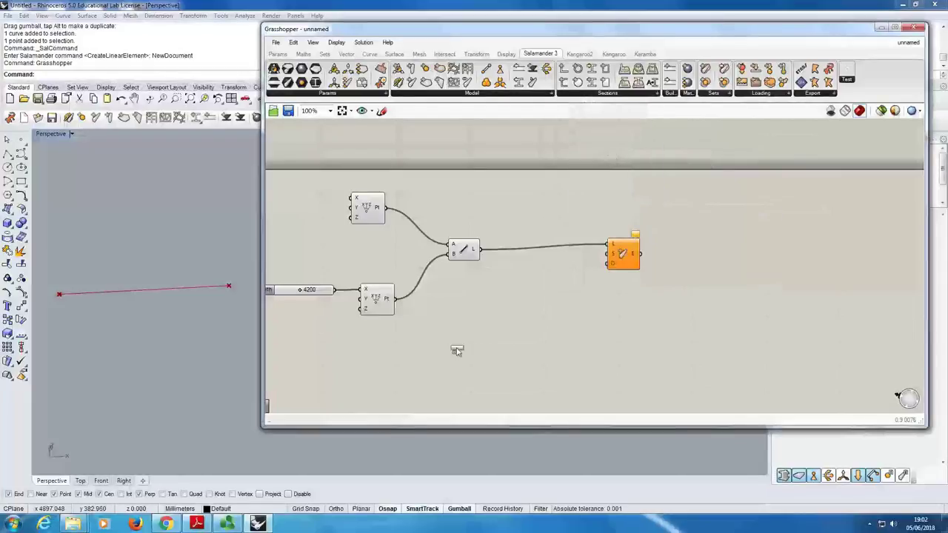
pyautogui.click(480, 346)
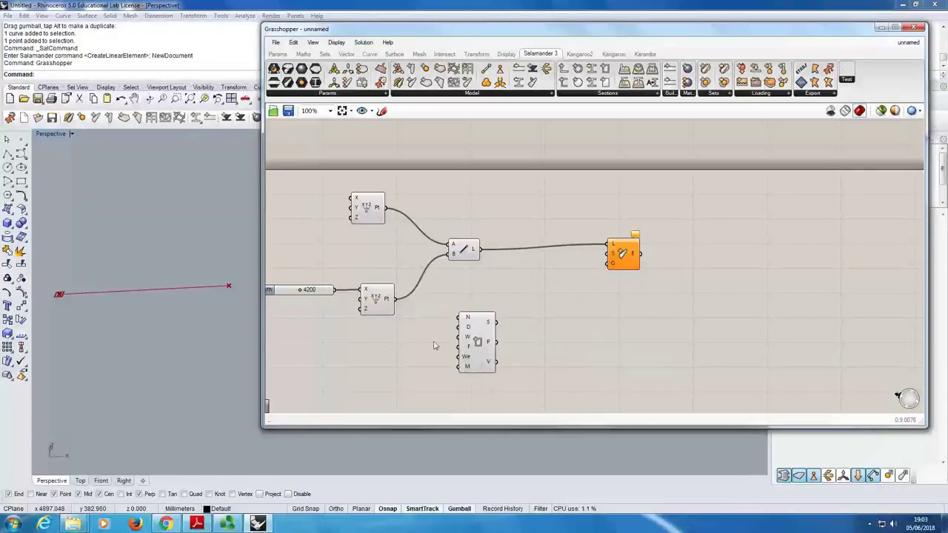
pyautogui.click(480, 354)
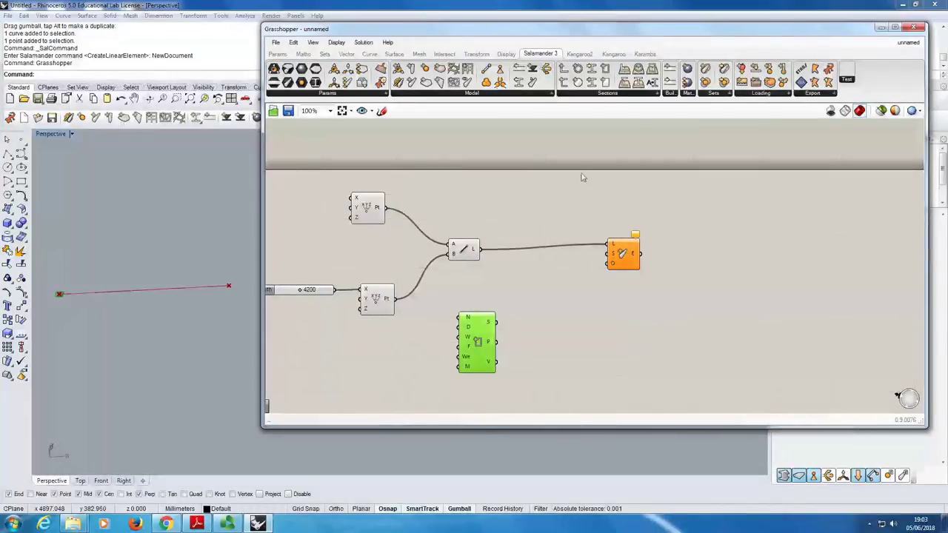
pyautogui.press('Delete')
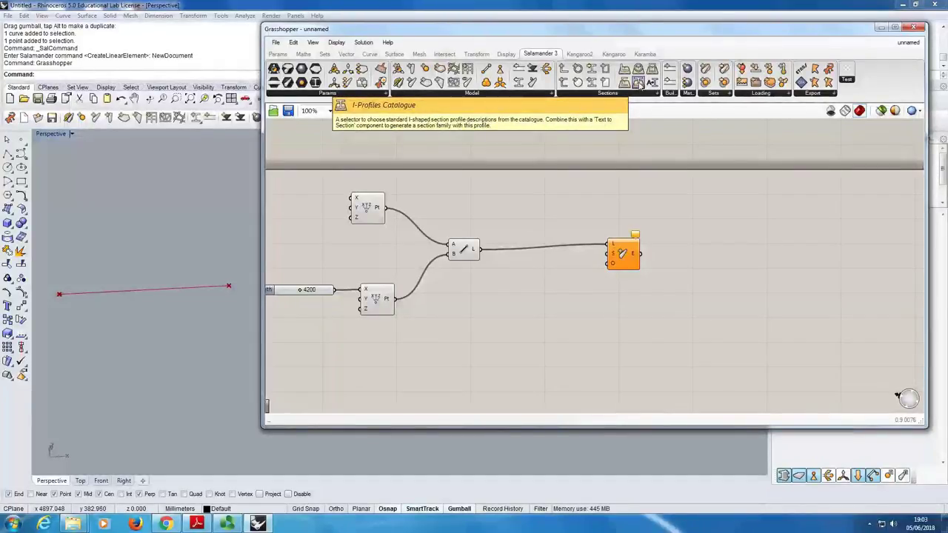
# Step: Place an I-Profiles Catalogue selector below the Line component and choose the UB 457x152x82 profile
pyautogui.moveTo(638, 83); pyautogui.dragTo(491, 345)
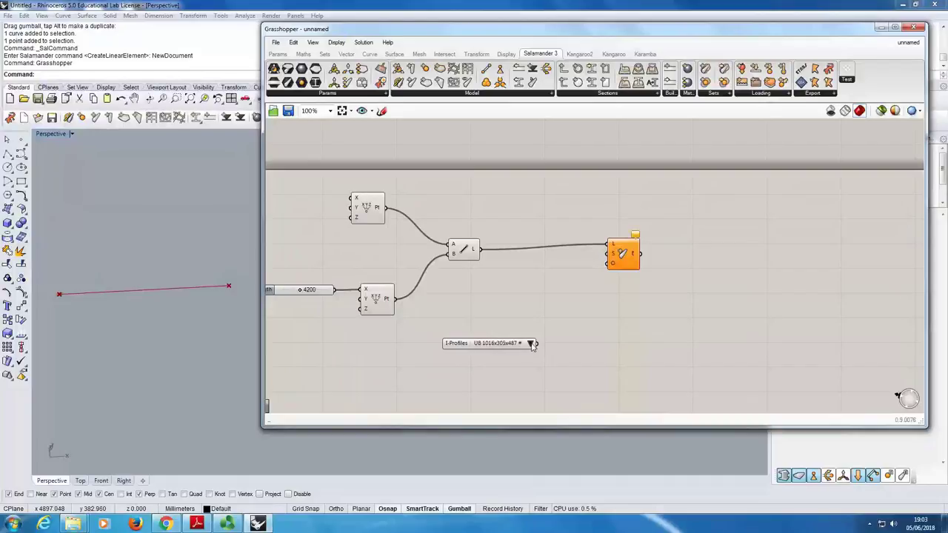
pyautogui.click(530, 345)
pyautogui.moveTo(565, 351)
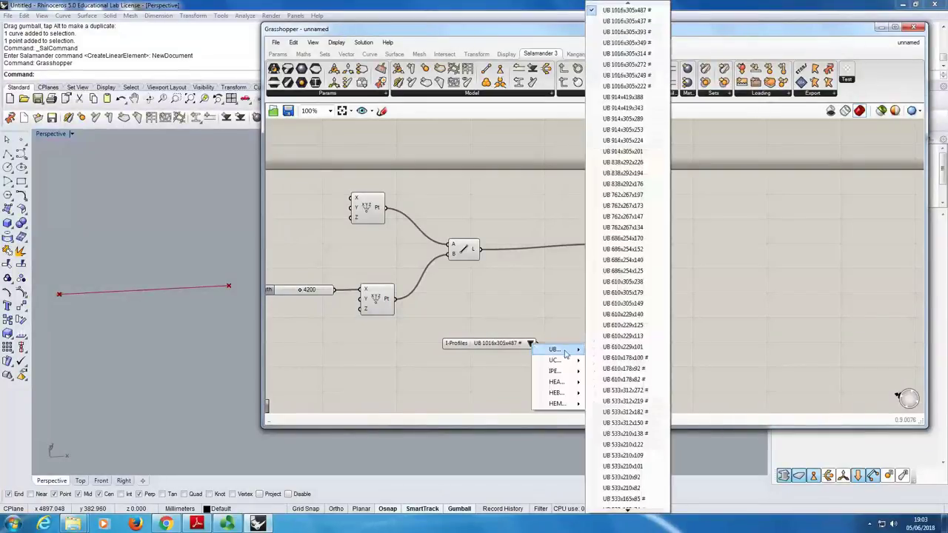
pyautogui.moveTo(625, 510)
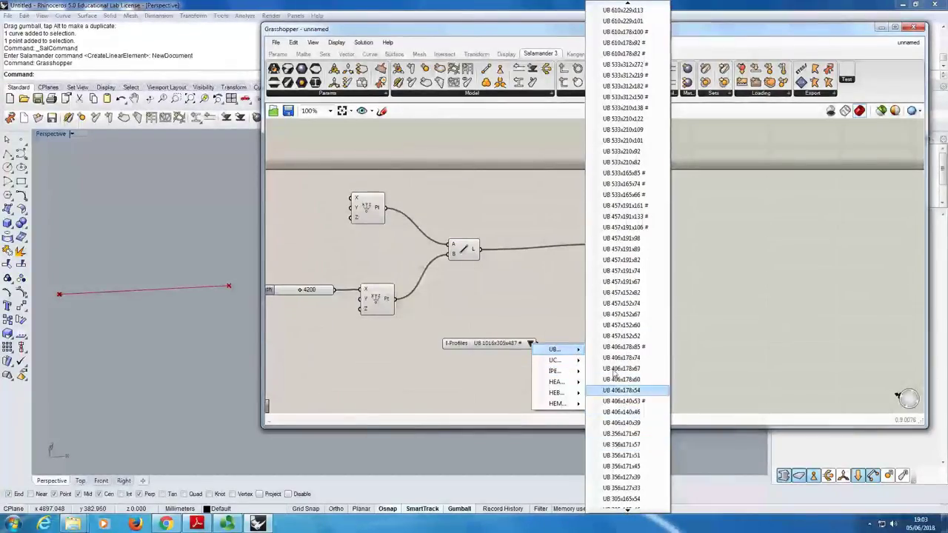
pyautogui.click(622, 294)
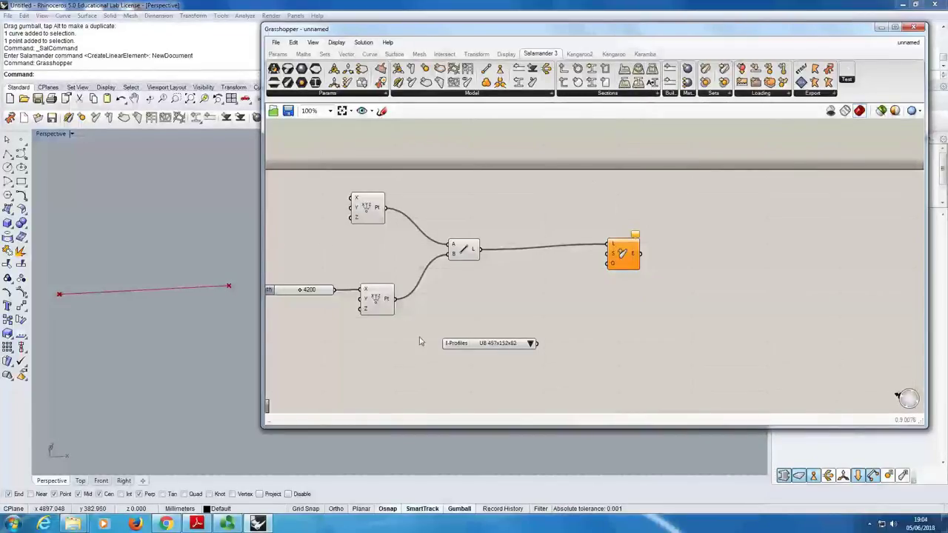
# Step: Try wiring the I-Profiles selector directly to the linear element's Section input, disconnect it, and reposition the selector
pyautogui.moveTo(468, 346); pyautogui.dragTo(438, 353)
pyautogui.click(509, 367)
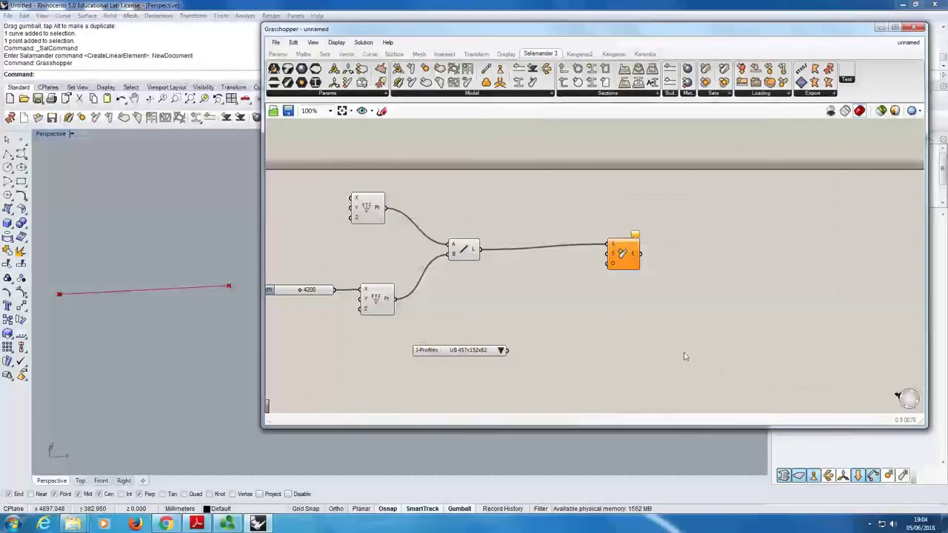
pyautogui.moveTo(507, 349); pyautogui.dragTo(607, 254)
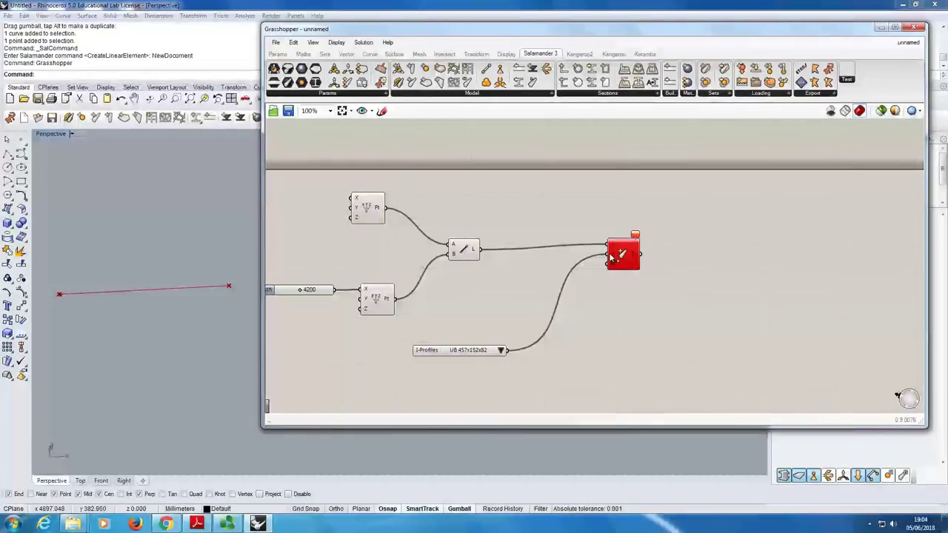
pyautogui.moveTo(512, 354)
pyautogui.mouseDown()
pyautogui.moveTo(605, 255)
pyautogui.moveTo(546, 335)
pyautogui.moveTo(509, 350)
pyautogui.mouseUp()
pyautogui.moveTo(450, 353); pyautogui.dragTo(460, 331)
pyautogui.click(581, 317)
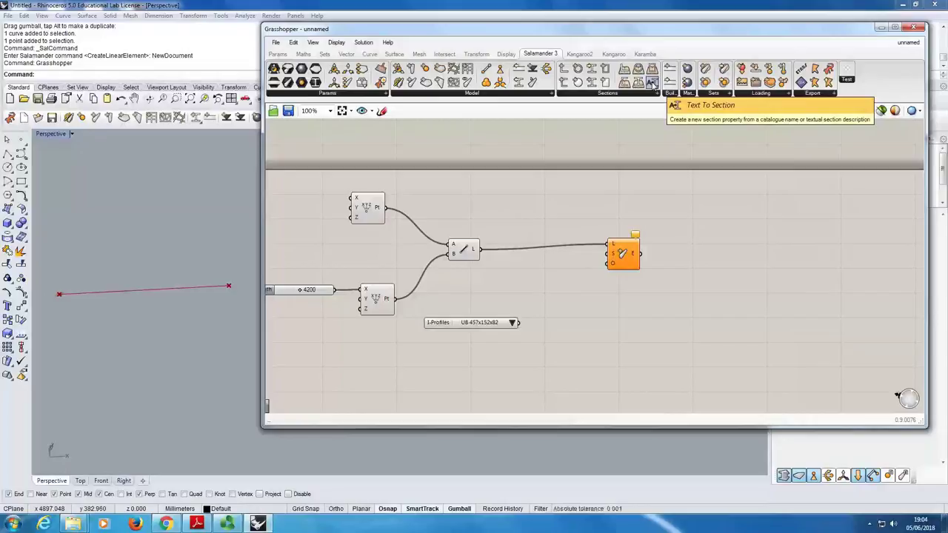
# Step: Place a Text To Section component below the linear element, connect the I-Profiles selector to its D input, and align the selector
pyautogui.moveTo(652, 83); pyautogui.dragTo(574, 314)
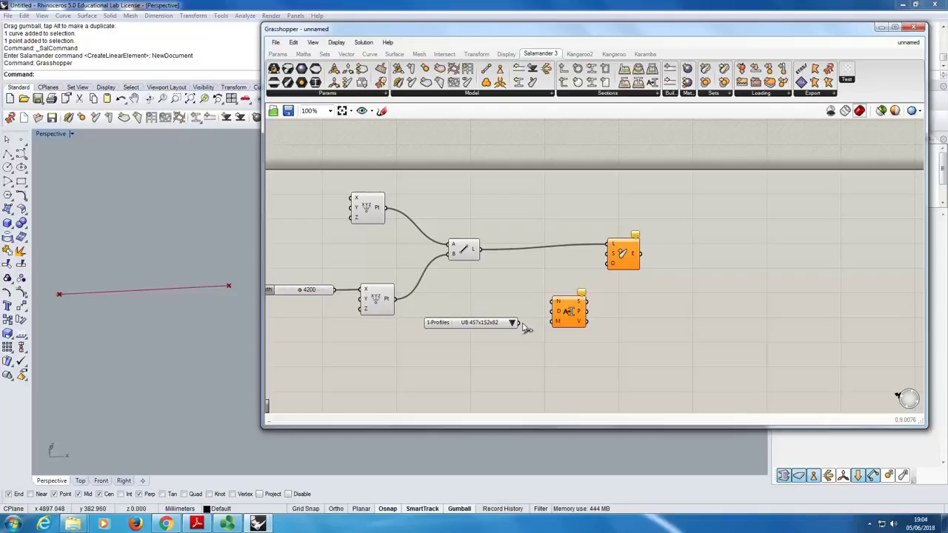
pyautogui.moveTo(521, 323); pyautogui.dragTo(554, 317)
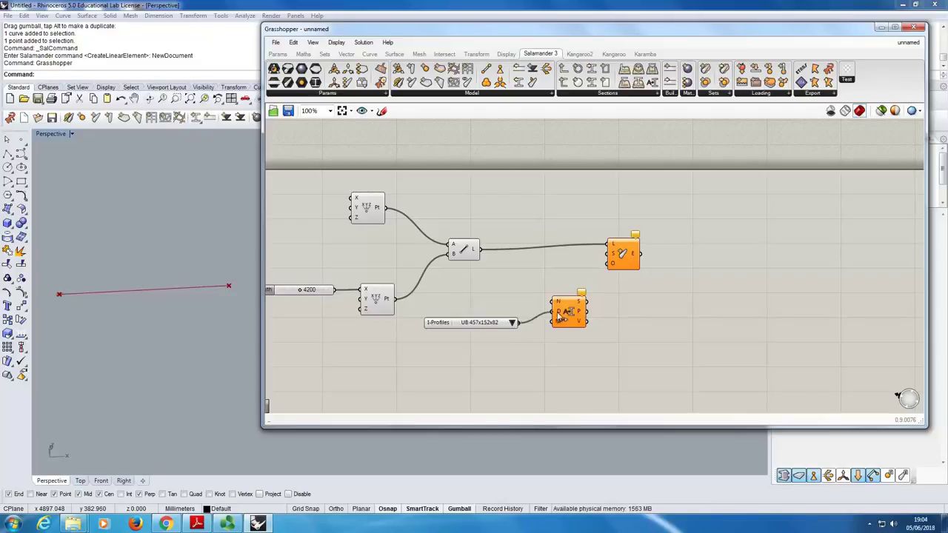
pyautogui.moveTo(465, 328); pyautogui.dragTo(456, 316)
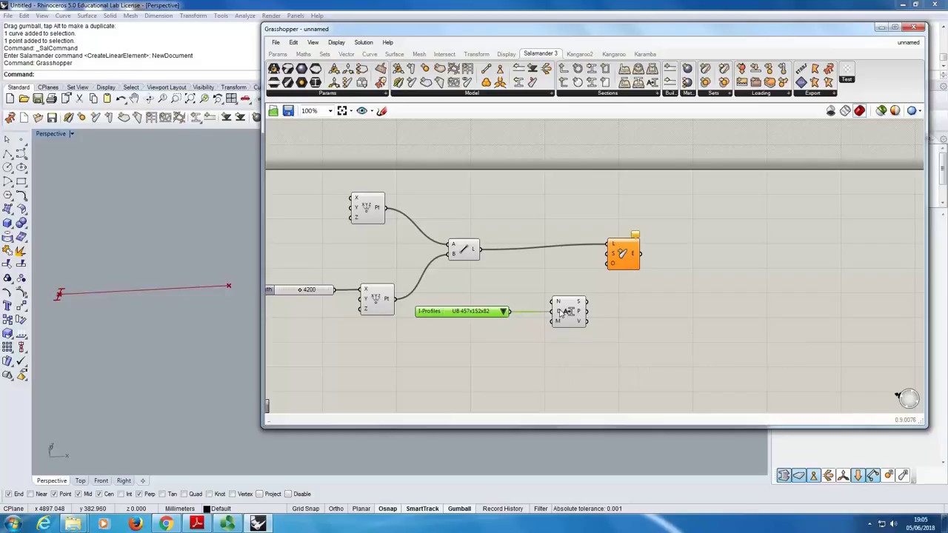
pyautogui.moveTo(564, 312)
pyautogui.click(565, 312)
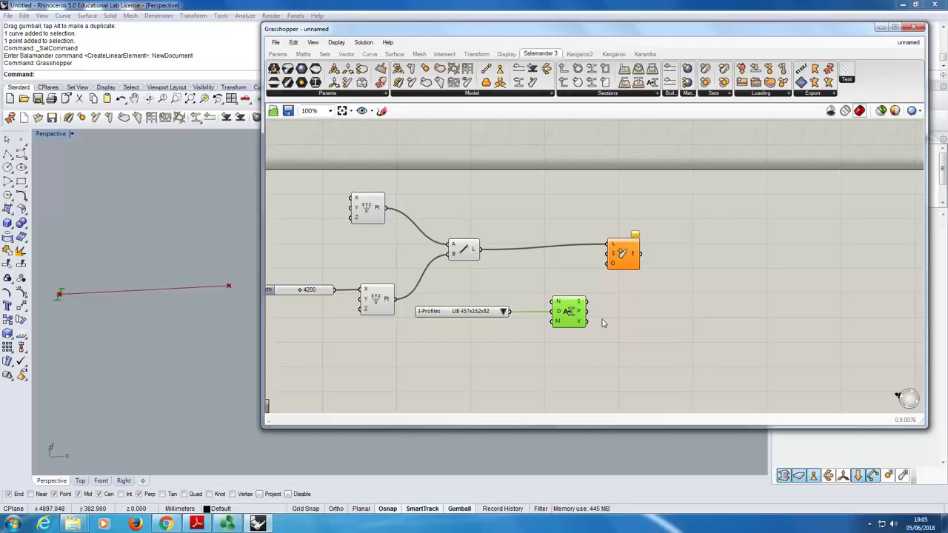
pyautogui.click(605, 313)
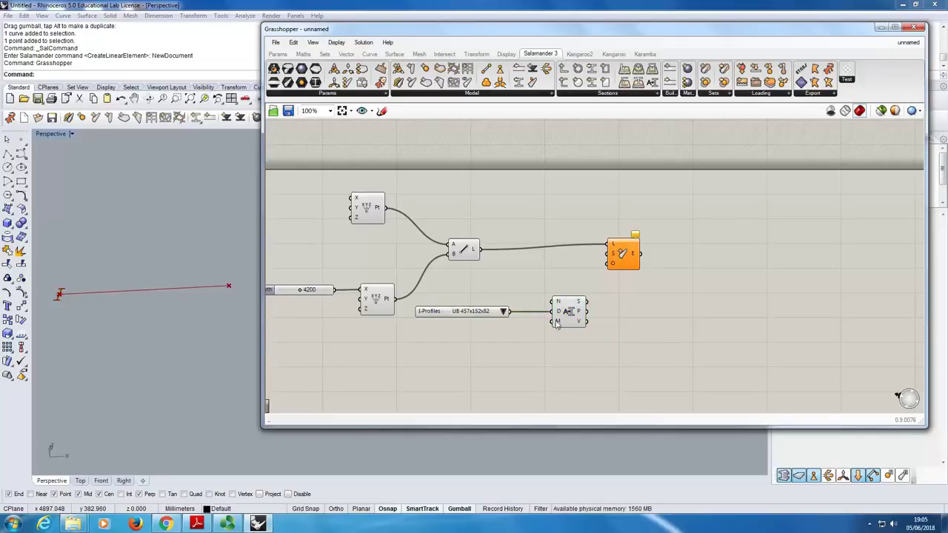
pyautogui.moveTo(557, 322)
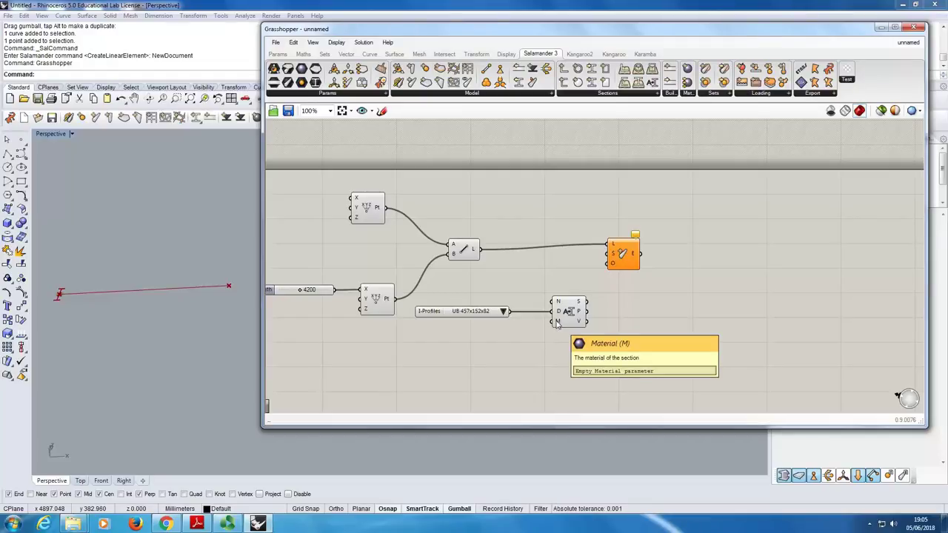
# Step: Move the Grasshopper window to uncover more of the Perspective viewport and shift the linear element component slightly farther from the Line component
pyautogui.moveTo(410, 39); pyautogui.dragTo(442, 29)
pyautogui.keyDown('shift'); pyautogui.moveTo(161, 277); pyautogui.dragTo(203, 293, button='right'); pyautogui.keyUp('shift')
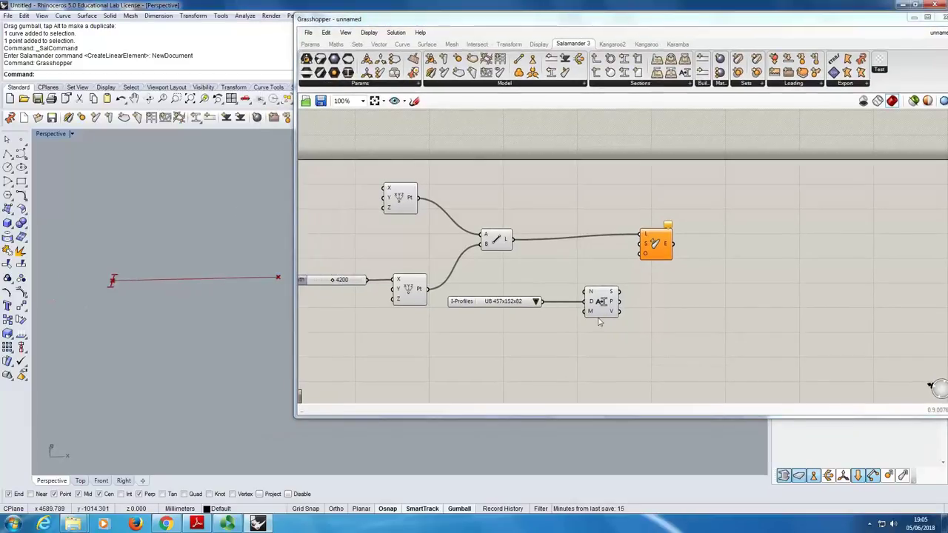
pyautogui.moveTo(650, 256); pyautogui.dragTo(661, 260)
pyautogui.click(655, 297)
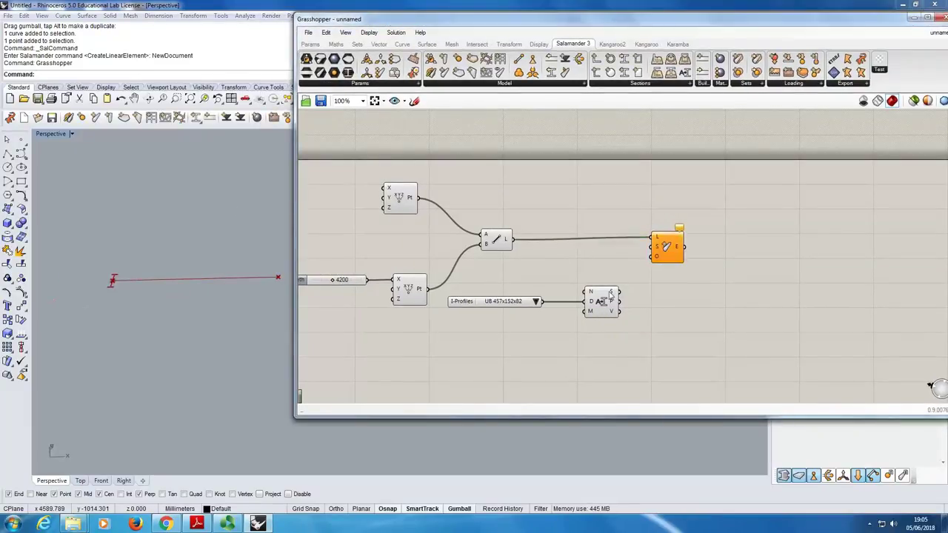
# Step: Connect the Text To Section component's Section output to the linear element's Section input and inspect the beam in the Perspective viewport
pyautogui.moveTo(612, 294)
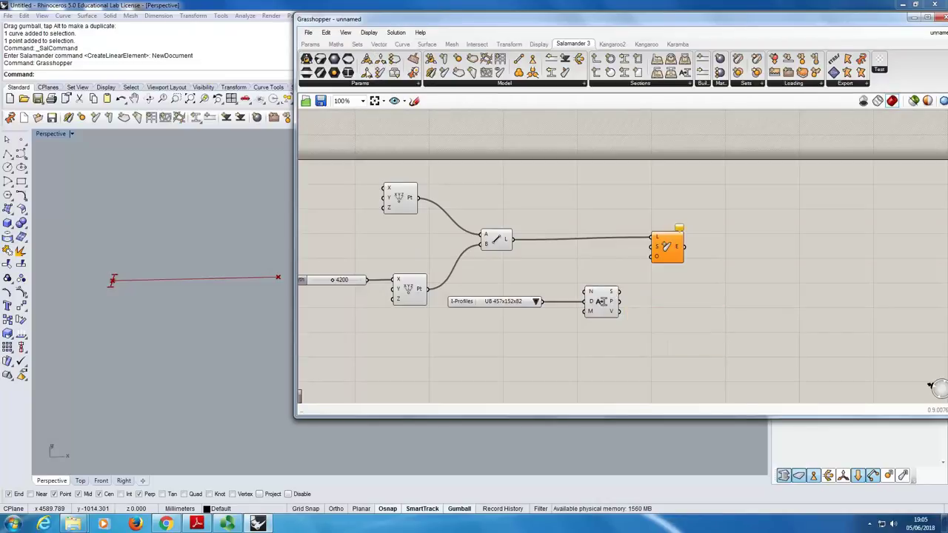
pyautogui.click(354, 86)
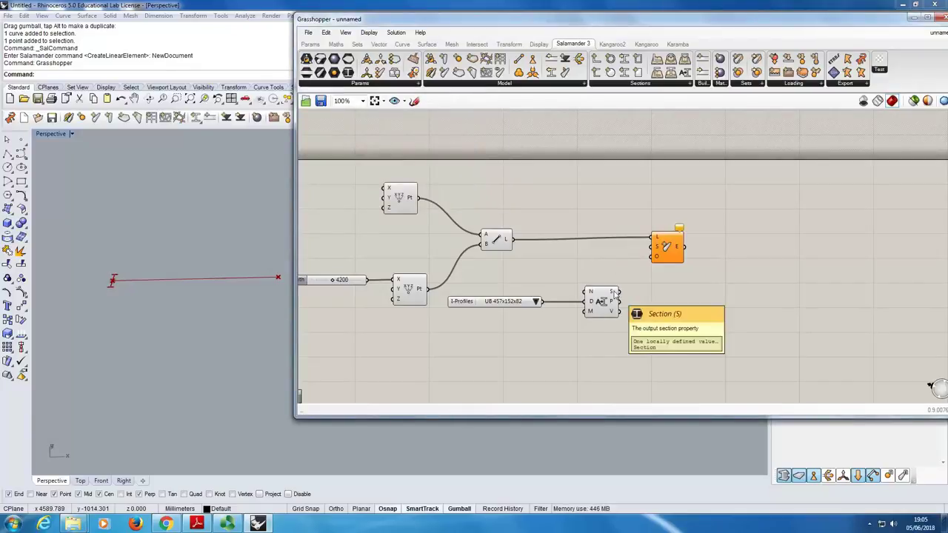
pyautogui.moveTo(614, 293); pyautogui.dragTo(655, 252)
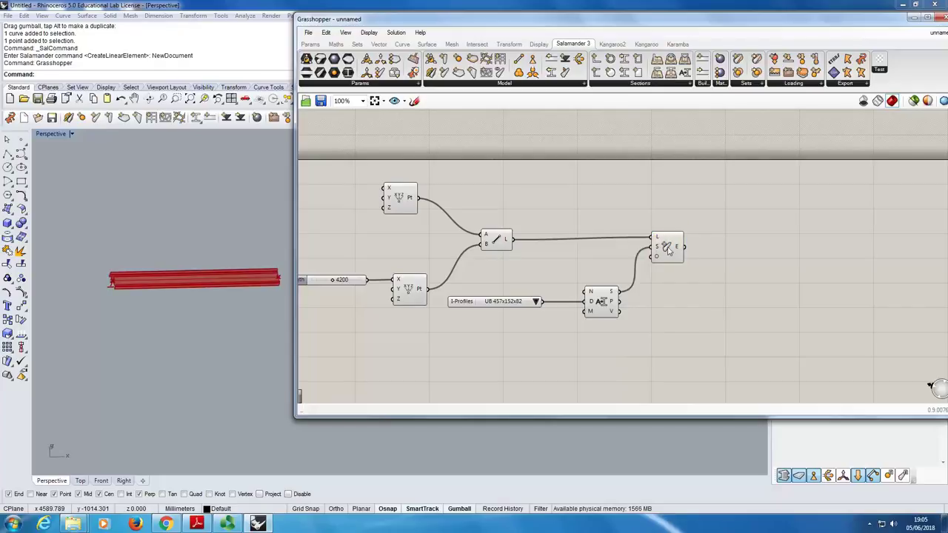
pyautogui.click(670, 253)
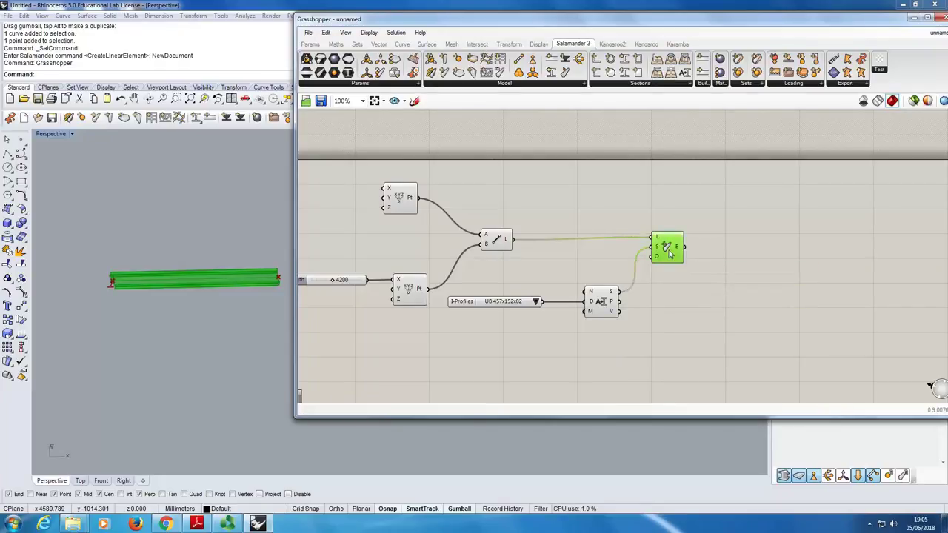
pyautogui.click(672, 289)
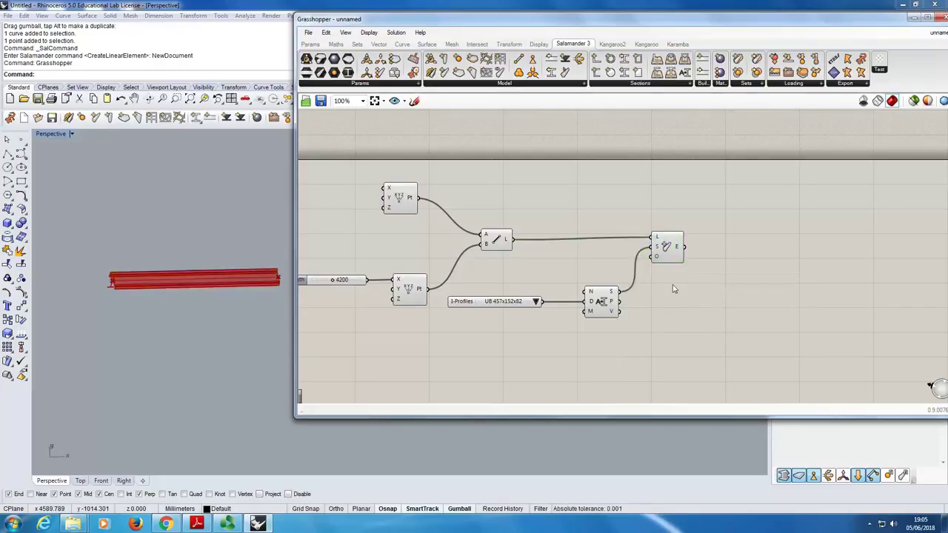
pyautogui.moveTo(260, 288); pyautogui.dragTo(847, 285, button='right')
pyautogui.scroll(5, 210, 328)
pyautogui.scroll(-4, 209, 336)
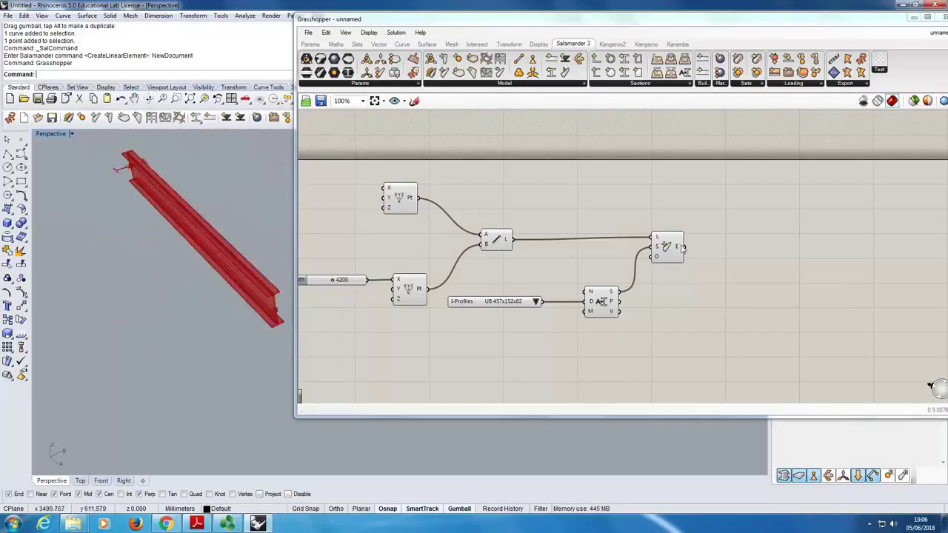
pyautogui.moveTo(683, 247)
# Step: Inspect the Text To Section outputs and profile outline at the beam end, and turn off that component's preview
pyautogui.moveTo(612, 302)
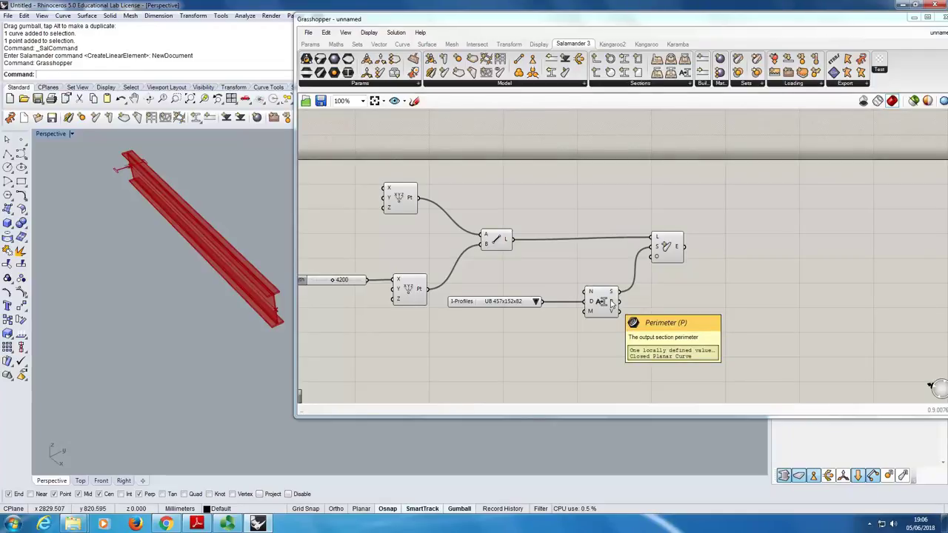
pyautogui.click(607, 302)
pyautogui.moveTo(237, 296); pyautogui.dragTo(132, 287, button='right')
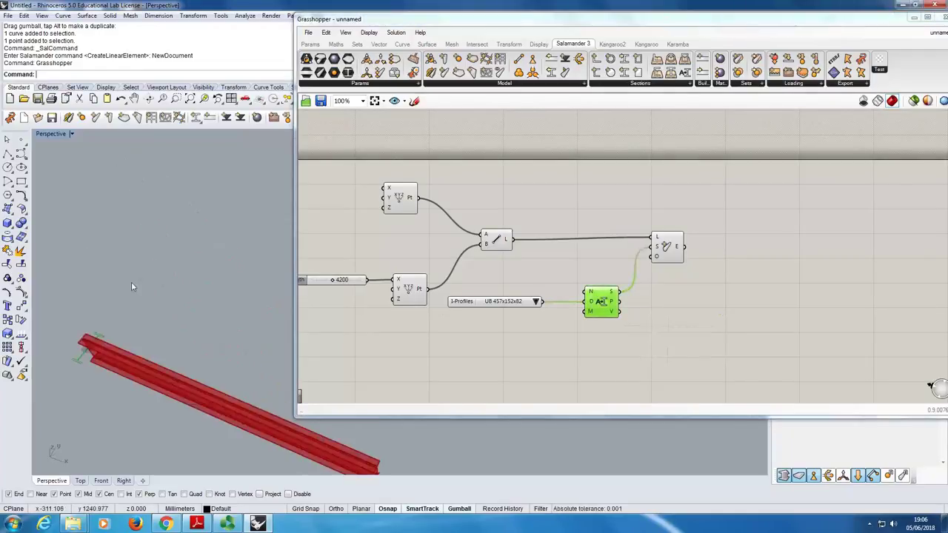
pyautogui.scroll(5, 132, 287)
pyautogui.moveTo(149, 385); pyautogui.dragTo(135, 305, button='right')
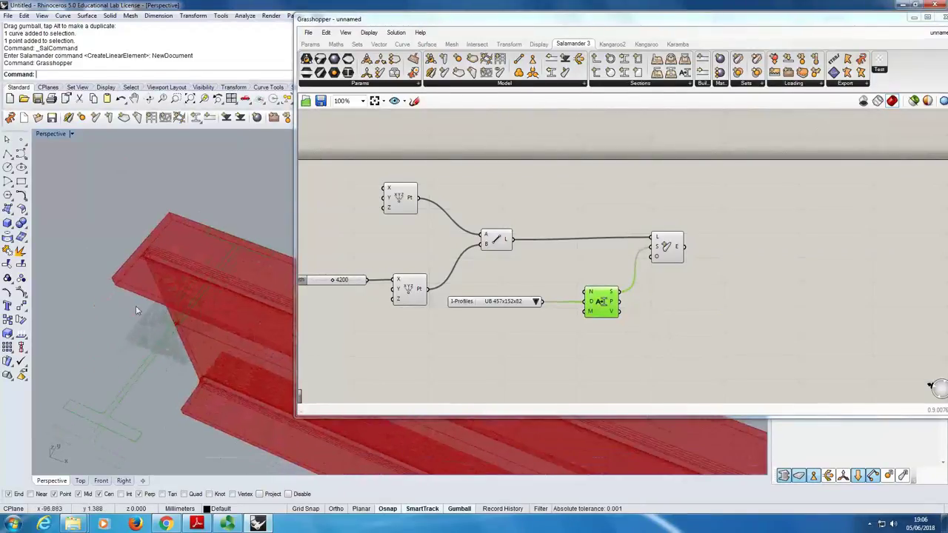
pyautogui.scroll(-3, 135, 305)
pyautogui.scroll(-3, 107, 299)
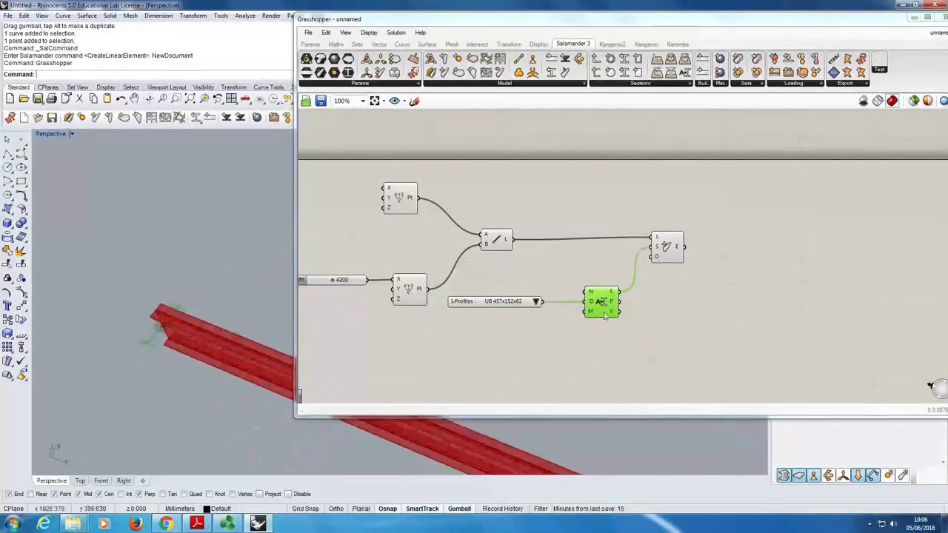
pyautogui.moveTo(613, 315)
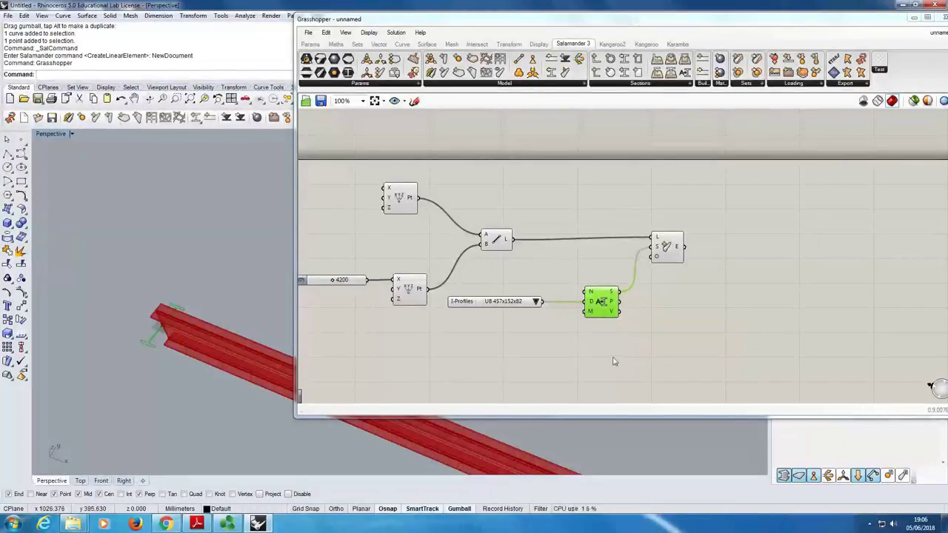
pyautogui.middleClick(640, 317)
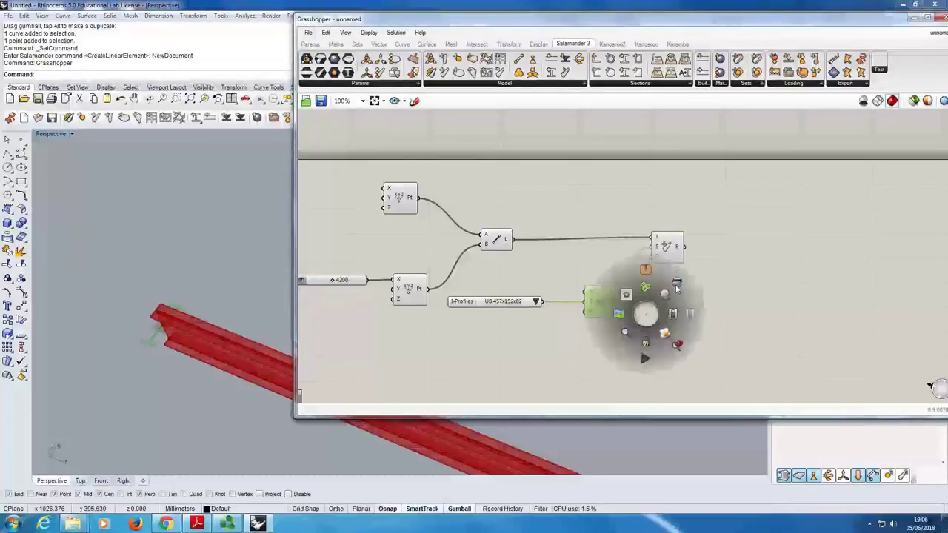
pyautogui.click(676, 289)
pyautogui.moveTo(238, 282); pyautogui.dragTo(157, 327, button='right')
pyautogui.scroll(-1, 157, 332)
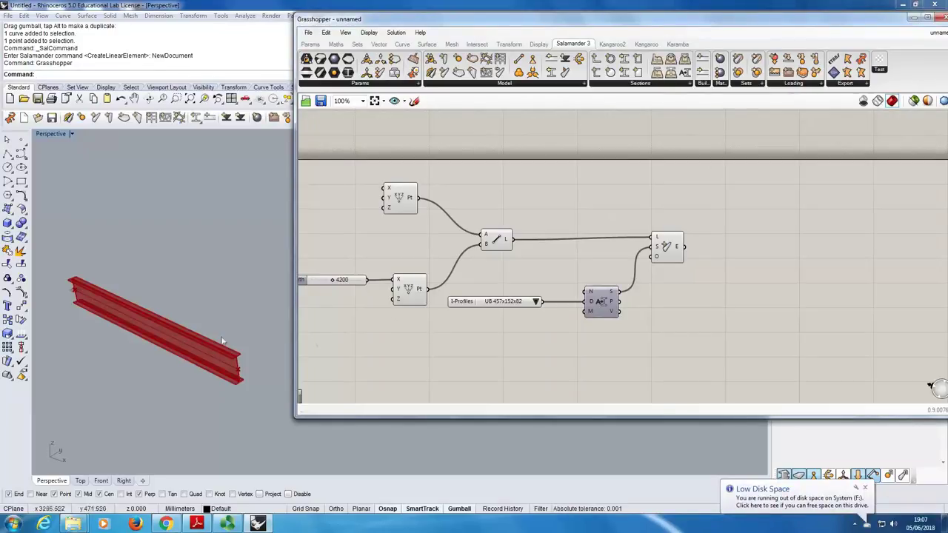
# Step: Examine the linear element's beam preview in the Perspective viewport from several angles, with the component selected and deselected
pyautogui.click(661, 254)
pyautogui.click(474, 355)
pyautogui.moveTo(177, 355); pyautogui.dragTo(179, 301, button='right')
pyautogui.click(674, 252)
pyautogui.scroll(3, 183, 311)
pyautogui.scroll(-3, 185, 317)
pyautogui.moveTo(205, 333); pyautogui.dragTo(230, 337, button='right')
pyautogui.click(684, 302)
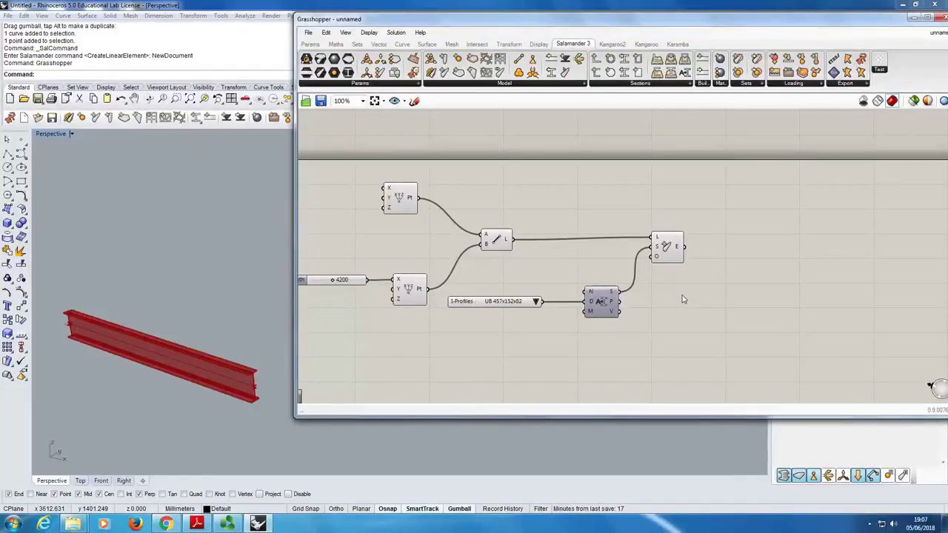
pyautogui.click(670, 252)
pyautogui.click(677, 296)
# Step: Lengthen the beam by raising the length slider to 9800, keeping the whole beam in the Perspective view
pyautogui.moveTo(319, 280); pyautogui.dragTo(360, 283)
pyautogui.click(192, 343)
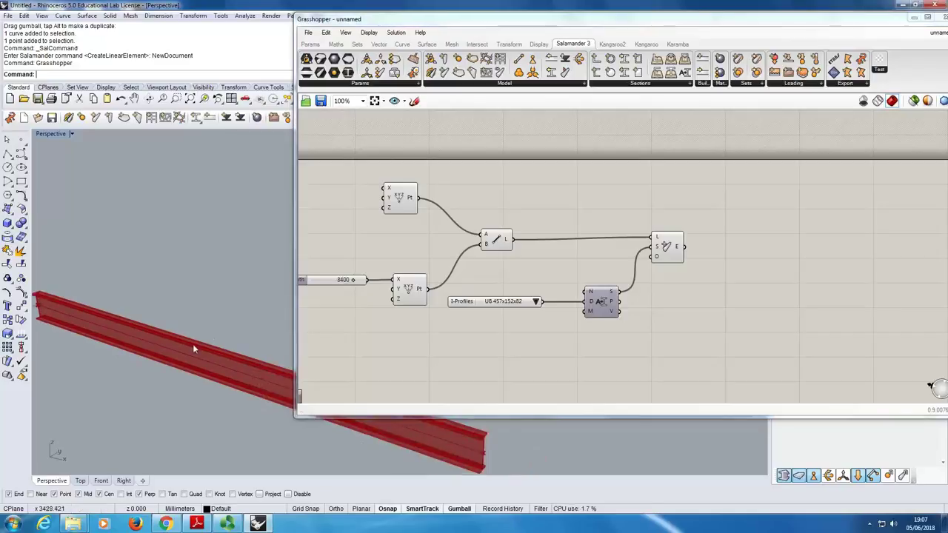
pyautogui.scroll(-3, 194, 345)
pyautogui.keyDown('shift'); pyautogui.moveTo(169, 349); pyautogui.dragTo(194, 297, button='right'); pyautogui.keyUp('shift')
pyautogui.moveTo(358, 287); pyautogui.dragTo(370, 283)
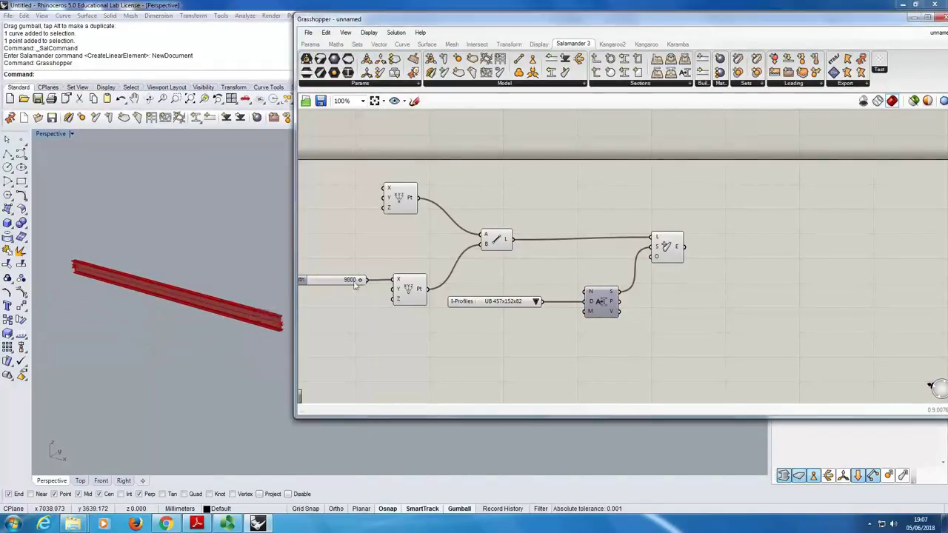
pyautogui.click(171, 303)
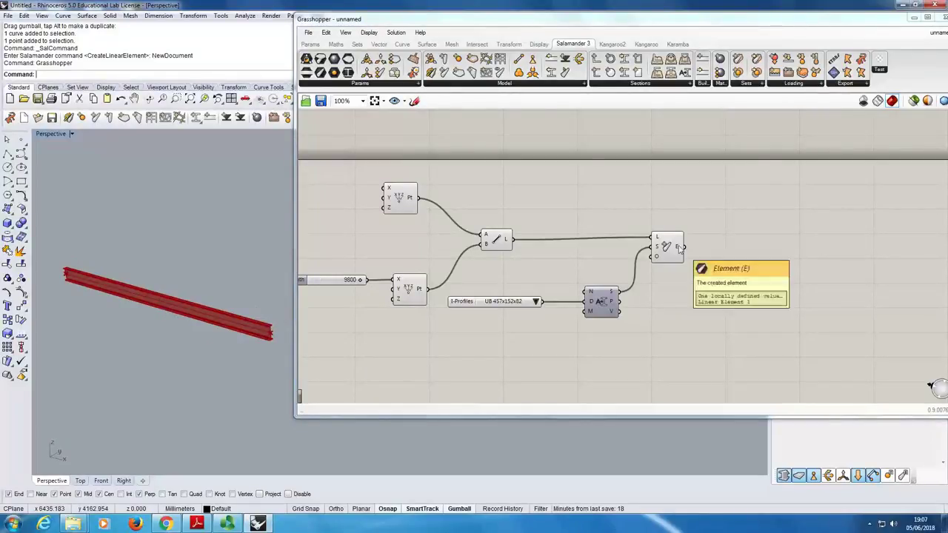
# Step: Place Salamander's node support component on the canvas beyond the linear element, leaving a gap between them
pyautogui.moveTo(654, 257)
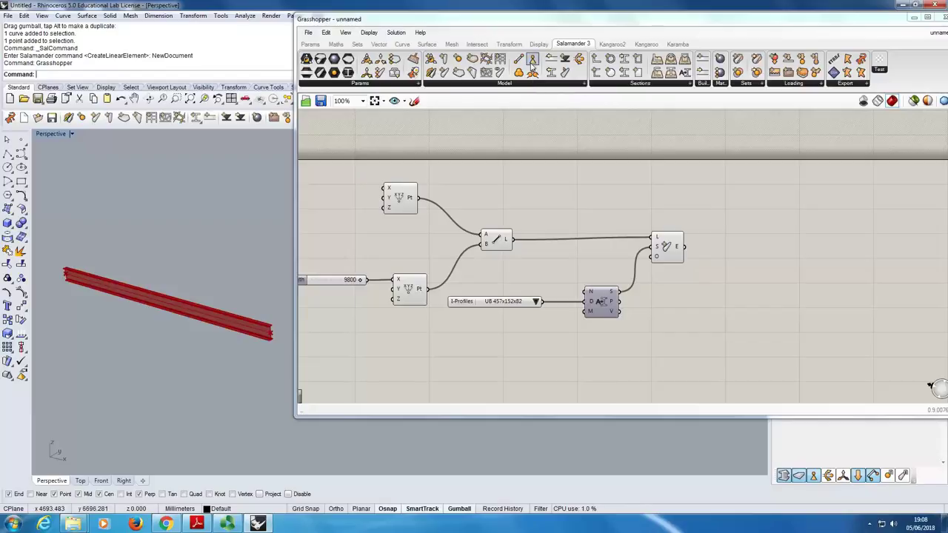
pyautogui.moveTo(533, 61); pyautogui.dragTo(774, 293)
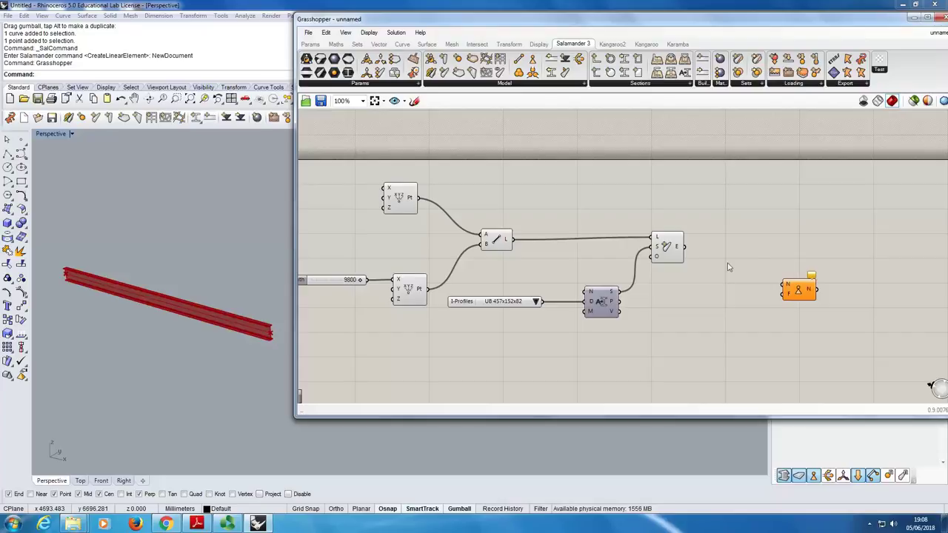
pyautogui.moveTo(799, 294); pyautogui.dragTo(812, 280)
pyautogui.click(786, 301)
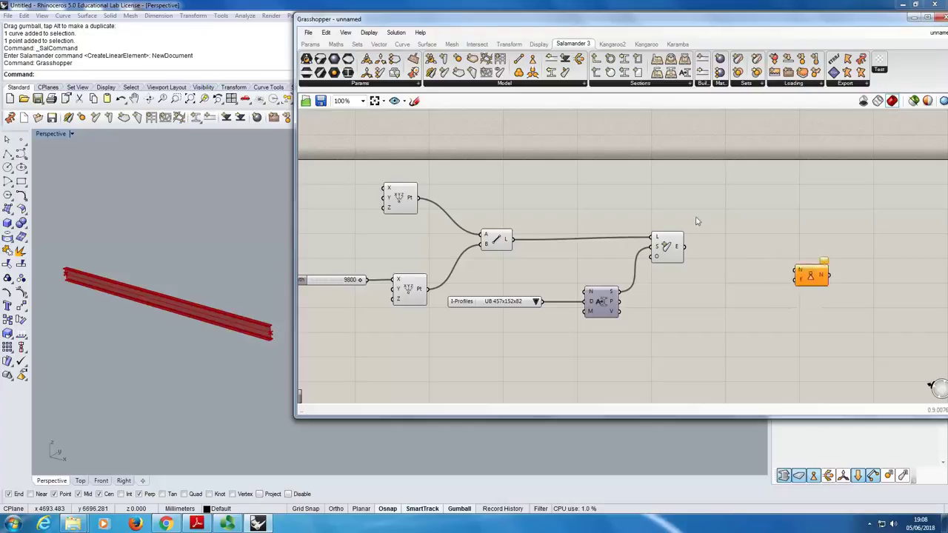
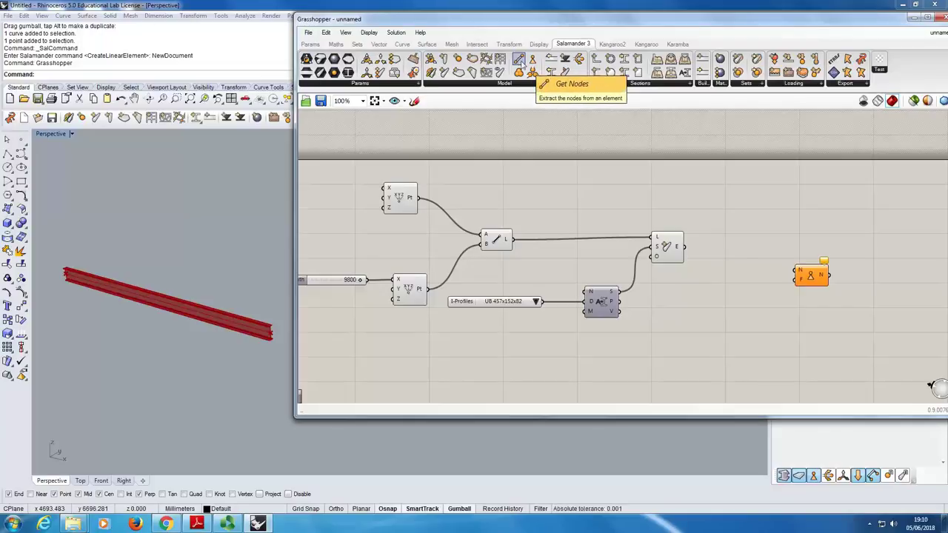
# Step: Insert a Get Nodes component fed by the linear element's Element output and move the node support component farther away
pyautogui.click(518, 60)
pyautogui.click(731, 249)
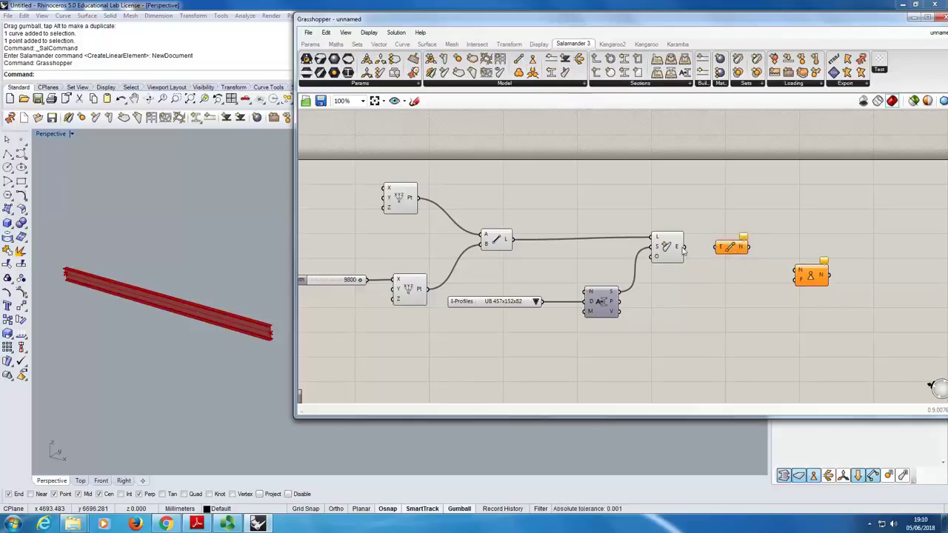
pyautogui.moveTo(685, 248); pyautogui.dragTo(722, 248)
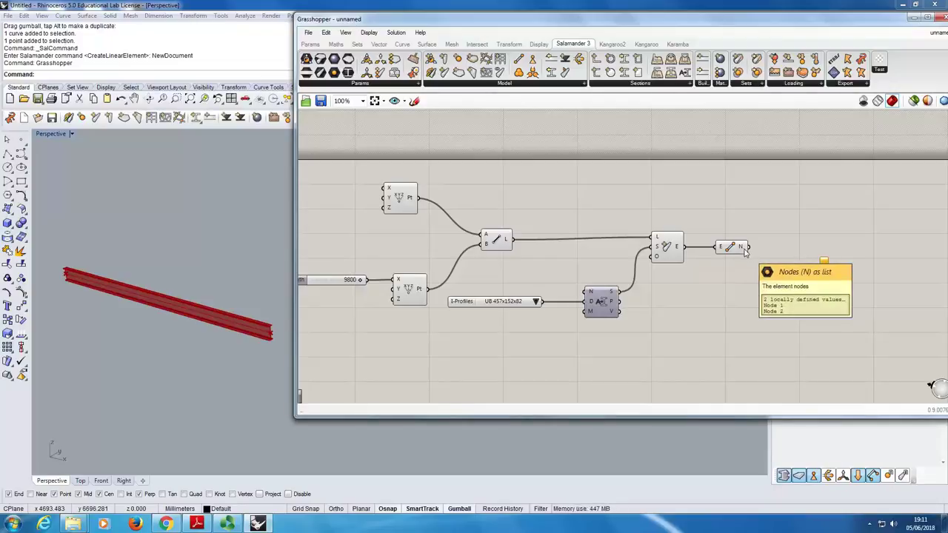
pyautogui.hotkey('ctrl', 'v')
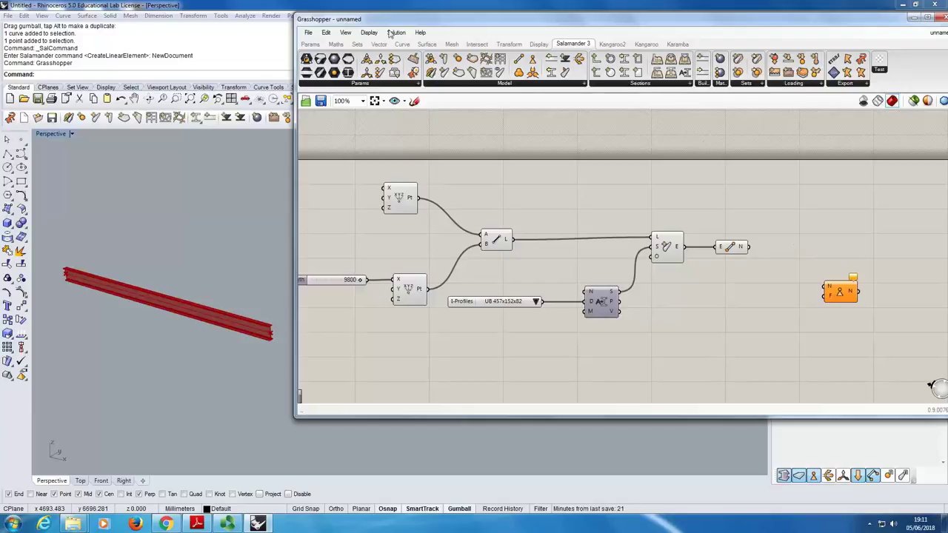
# Step: Place a List Item component beyond Get Nodes and feed its List input from the nodes output
pyautogui.moveTo(751, 191); pyautogui.dragTo(578, 223, button='right')
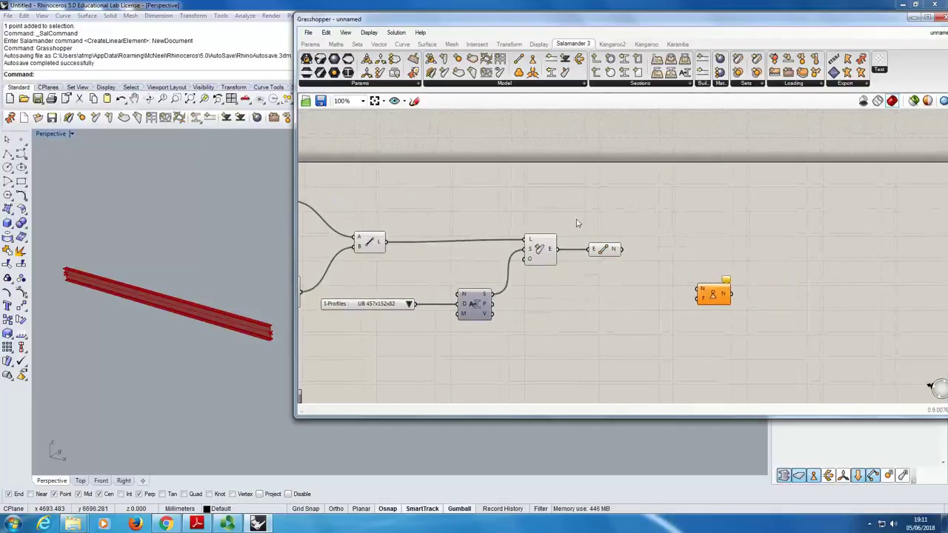
pyautogui.click(336, 44)
pyautogui.click(356, 45)
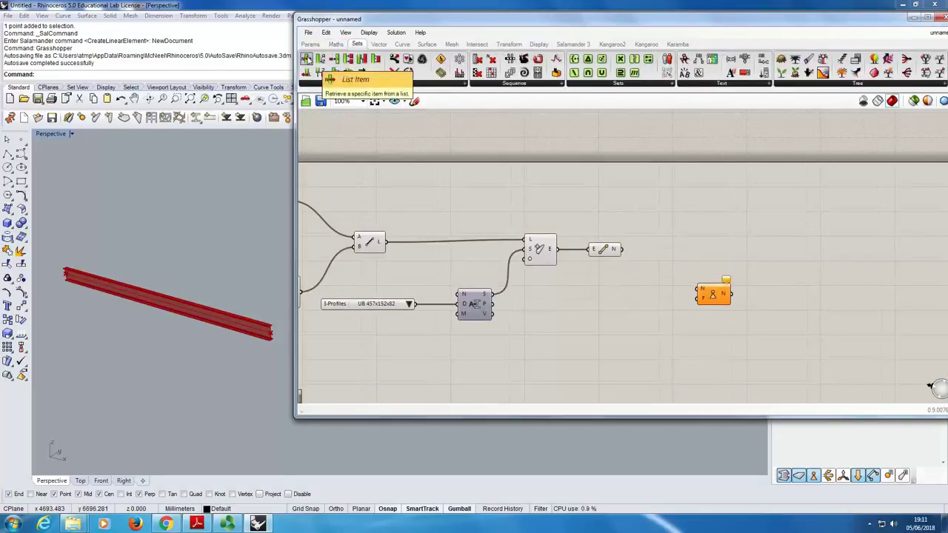
pyautogui.moveTo(307, 59); pyautogui.dragTo(656, 259)
pyautogui.scroll(4, 646, 267)
pyautogui.scroll(1, 646, 266)
pyautogui.moveTo(592, 235); pyautogui.dragTo(643, 221)
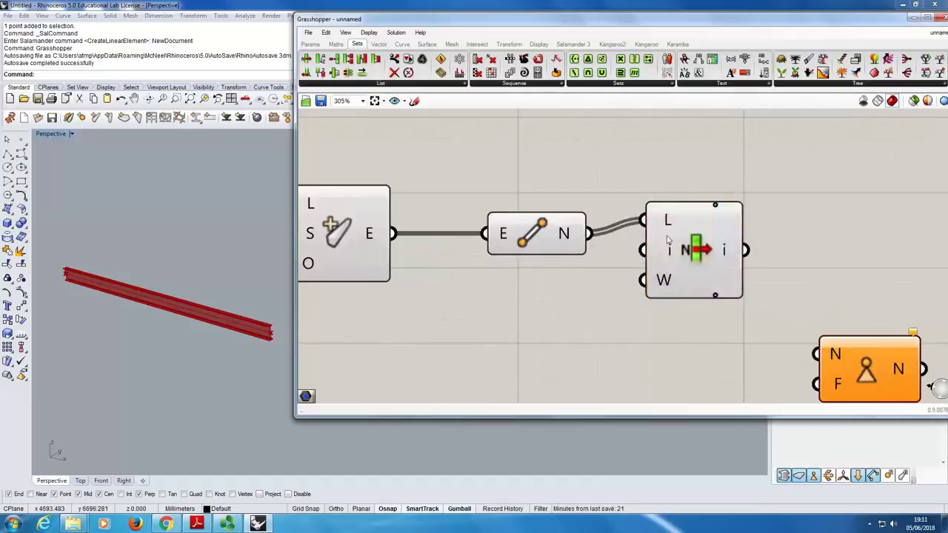
# Step: Add a -1 output to the List Item component and wire it to the node support's Node input
pyautogui.scroll(2, 803, 219)
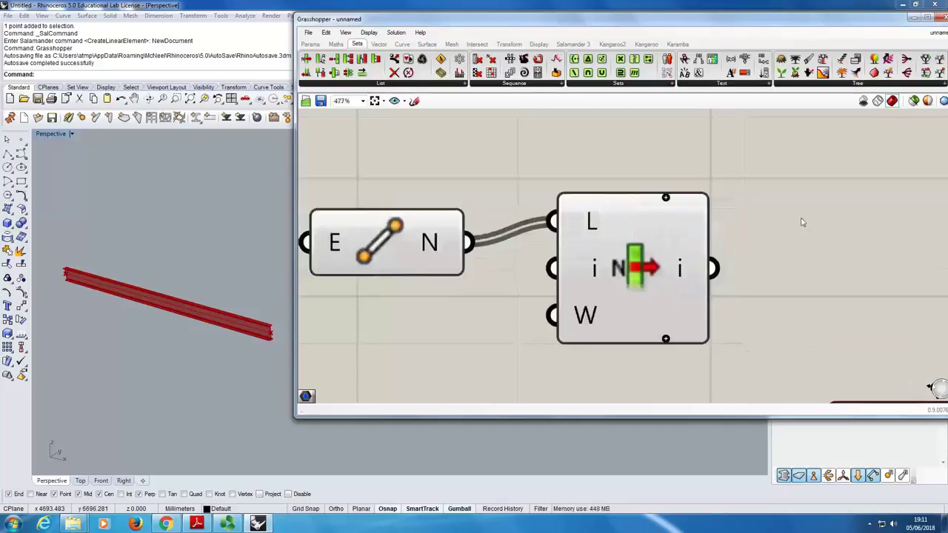
pyautogui.scroll(1, 657, 196)
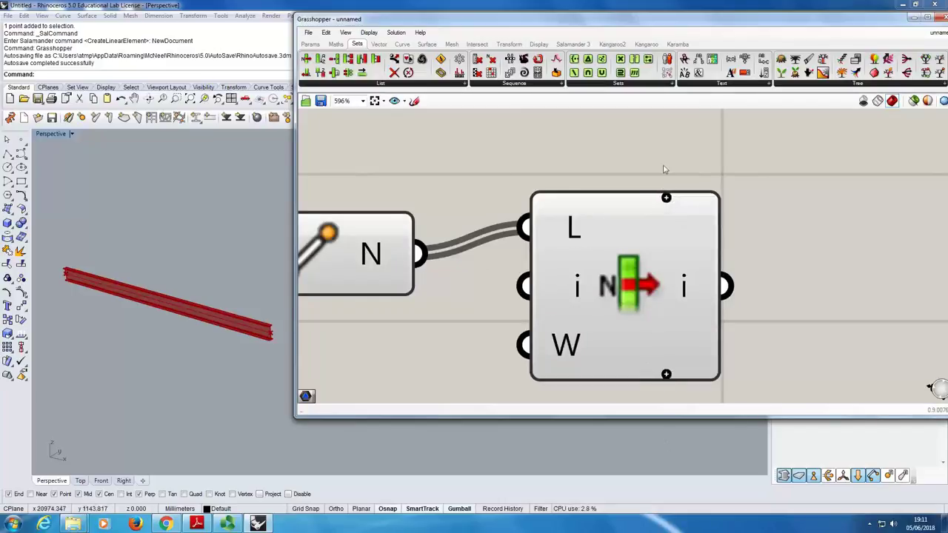
pyautogui.click(666, 198)
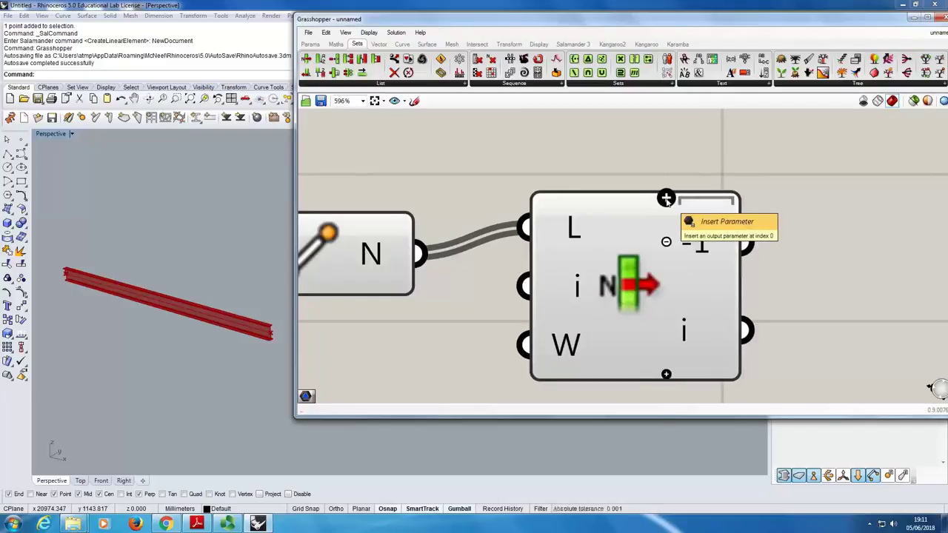
pyautogui.scroll(-3, 706, 245)
pyautogui.moveTo(751, 314); pyautogui.dragTo(614, 228, button='right')
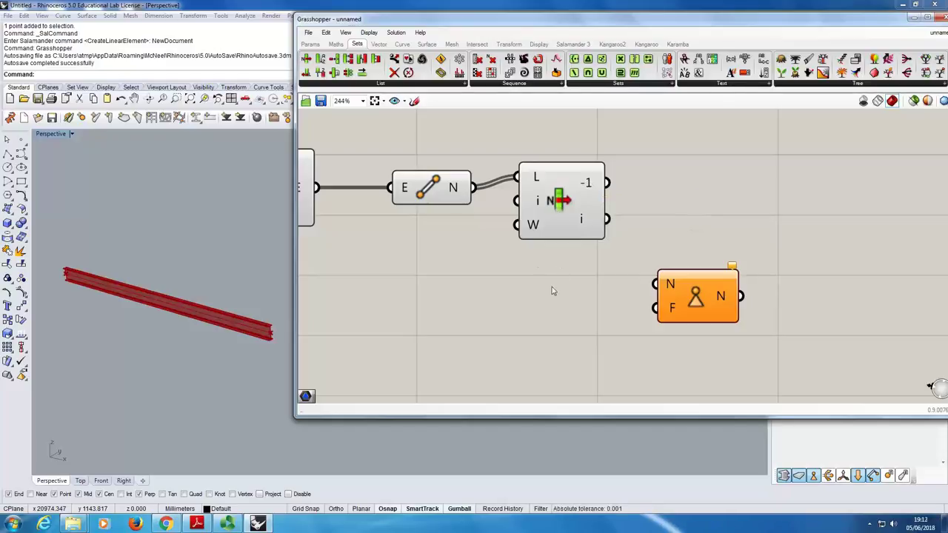
pyautogui.scroll(-3, 518, 279)
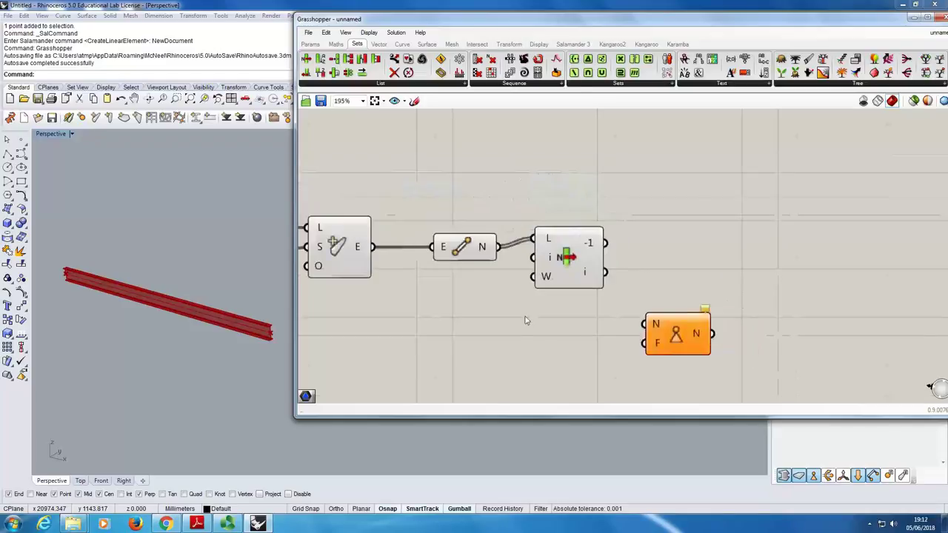
pyautogui.moveTo(362, 272)
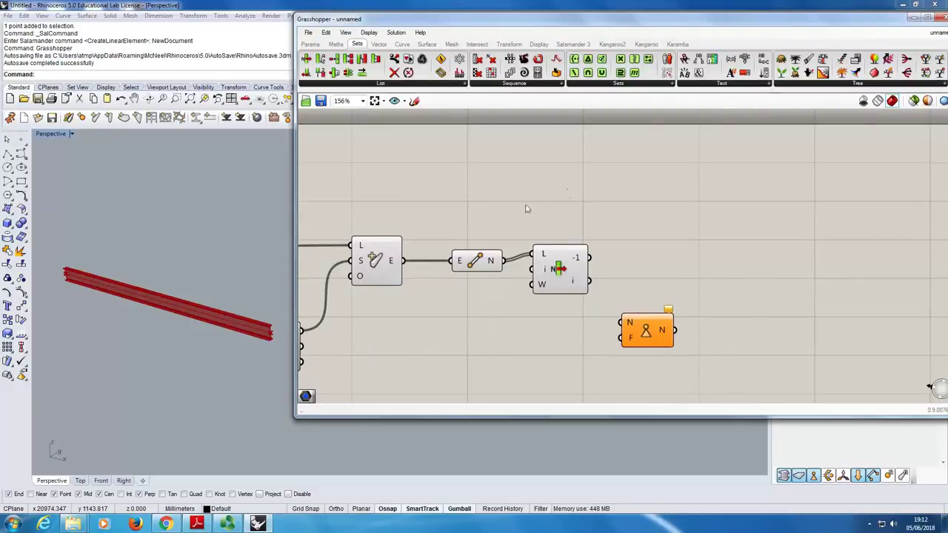
pyautogui.moveTo(653, 335); pyautogui.dragTo(684, 314)
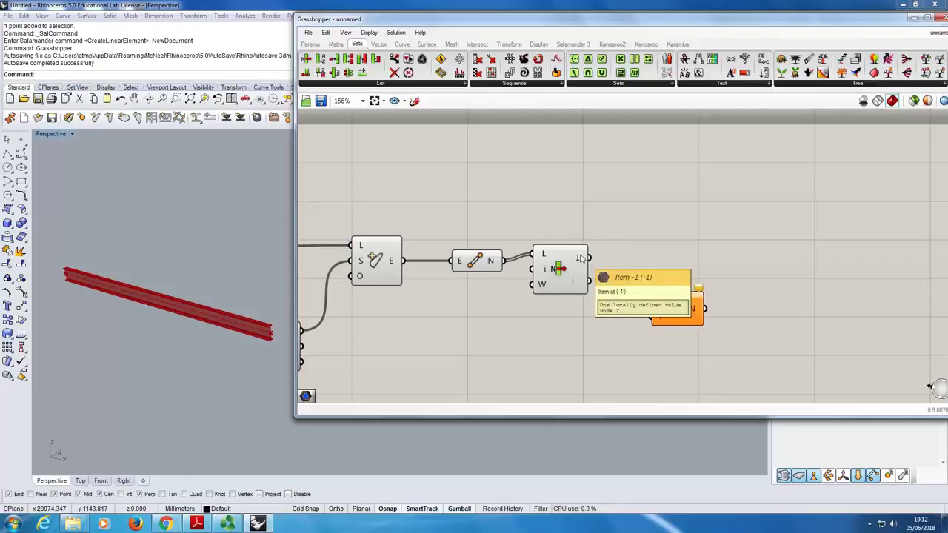
pyautogui.moveTo(591, 258); pyautogui.dragTo(658, 302)
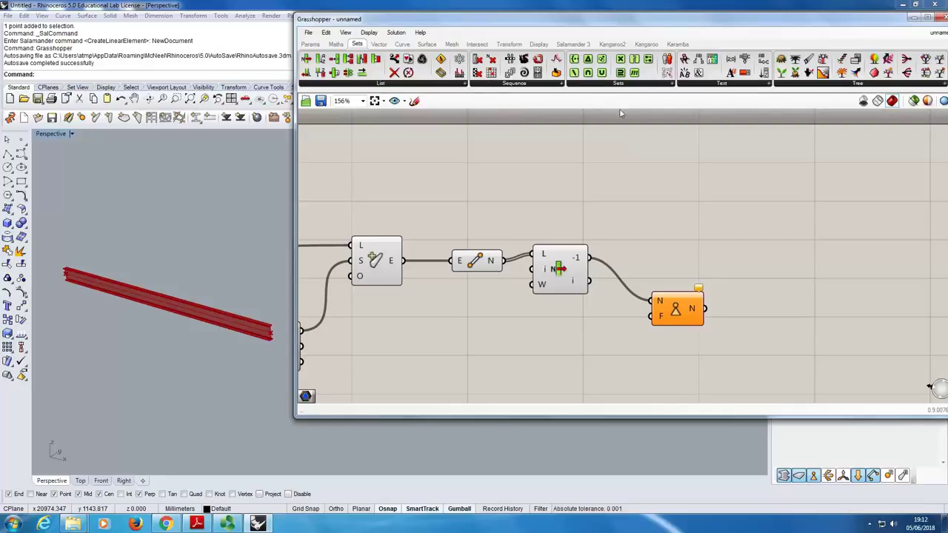
# Step: Place Salamander's Bool6D selector on the canvas below the List Item component
pyautogui.click(576, 45)
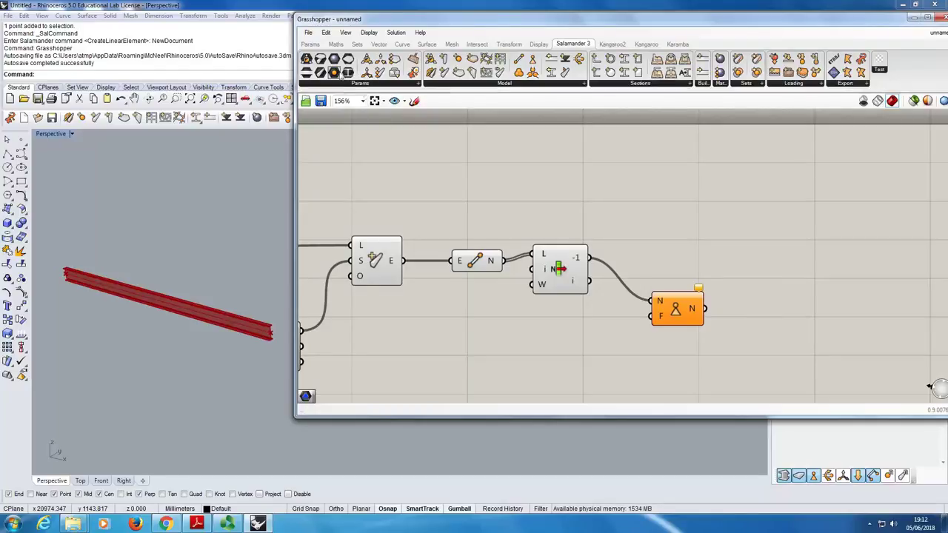
pyautogui.click(361, 83)
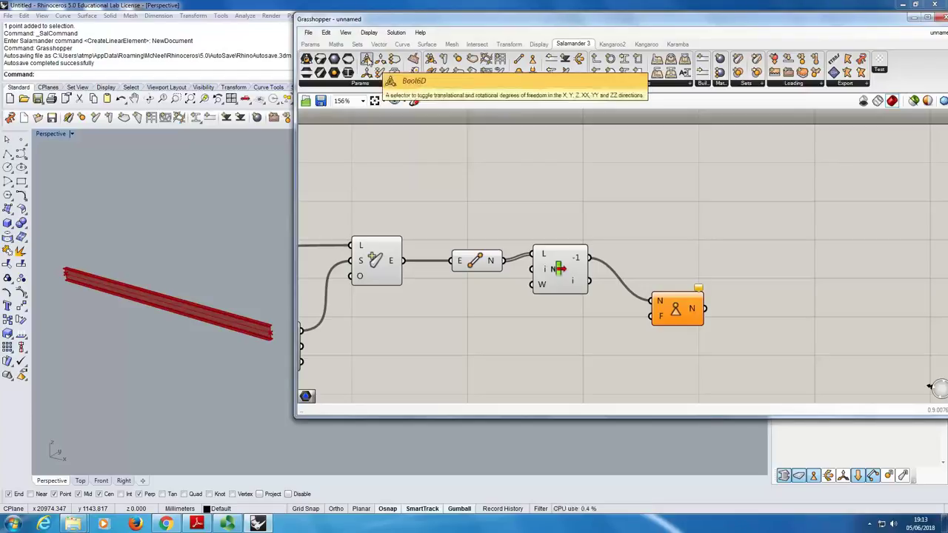
pyautogui.moveTo(367, 59); pyautogui.dragTo(511, 260)
pyautogui.click(533, 276)
pyautogui.moveTo(535, 285); pyautogui.dragTo(535, 303)
pyautogui.click(605, 289)
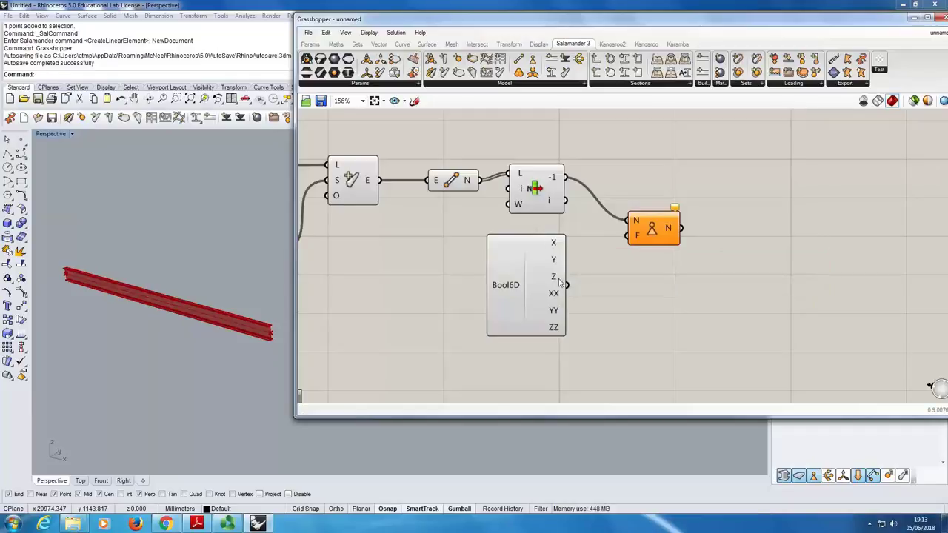
# Step: Enable X, Y and Z in the Bool6D selector and connect it to the node support's F input
pyautogui.click(534, 246)
pyautogui.click(534, 262)
pyautogui.click(535, 278)
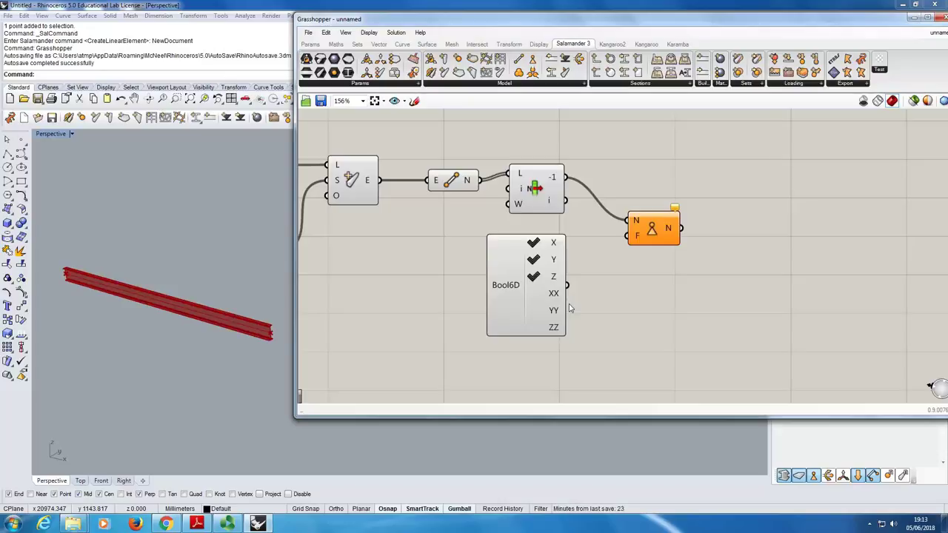
pyautogui.moveTo(568, 285); pyautogui.dragTo(628, 235)
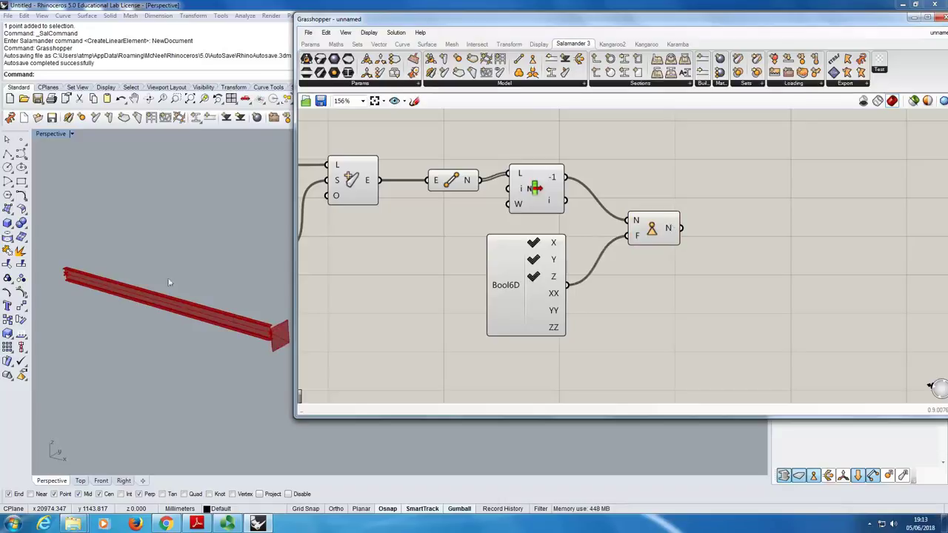
pyautogui.moveTo(62, 298); pyautogui.dragTo(256, 312, button='right')
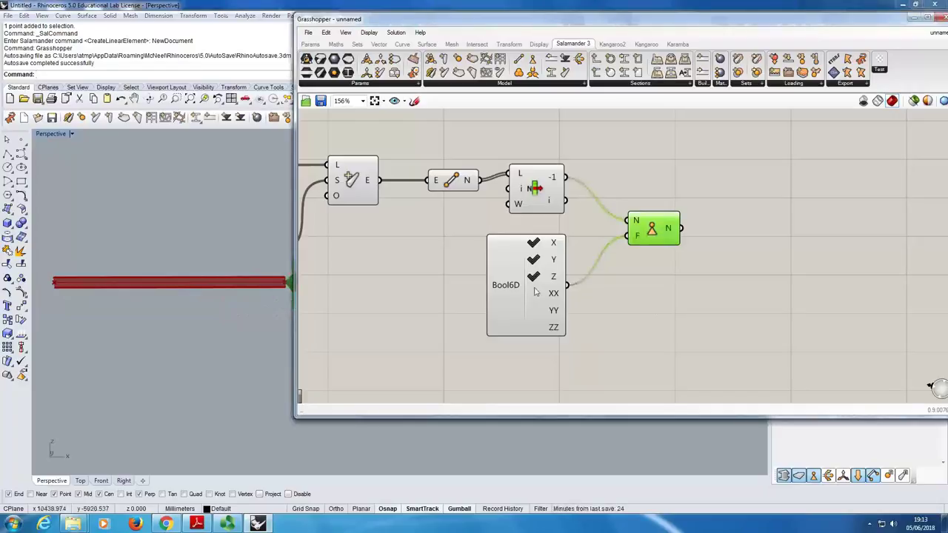
# Step: Duplicate the node support together with its Bool6D selector and place the copies below the originals
pyautogui.keyDown('shift'); pyautogui.click(519, 309); pyautogui.keyUp('shift')
pyautogui.keyDown('alt'); pyautogui.moveTo(656, 236); pyautogui.dragTo(663, 320); pyautogui.keyUp('alt')
pyautogui.moveTo(663, 320); pyautogui.dragTo(680, 231, button='right')
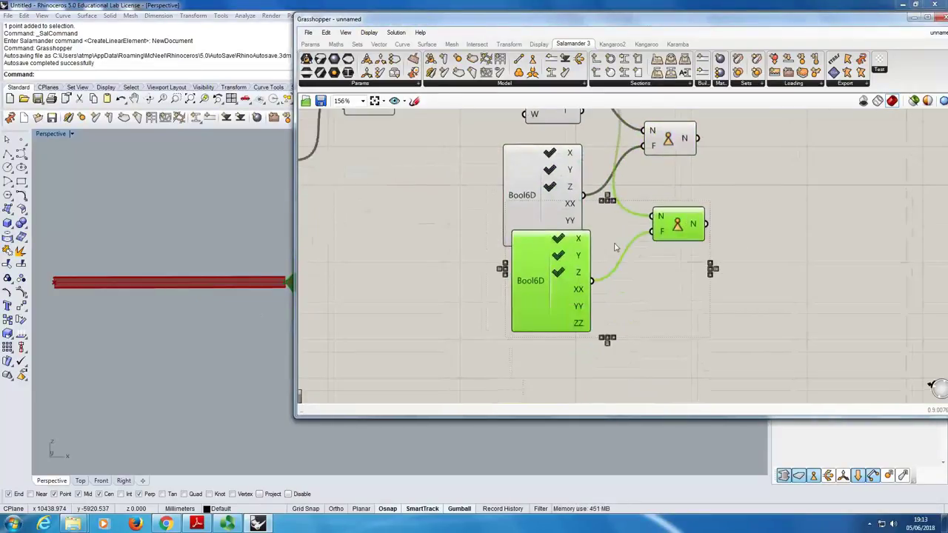
pyautogui.moveTo(680, 231); pyautogui.dragTo(699, 286)
pyautogui.scroll(-2, 699, 286)
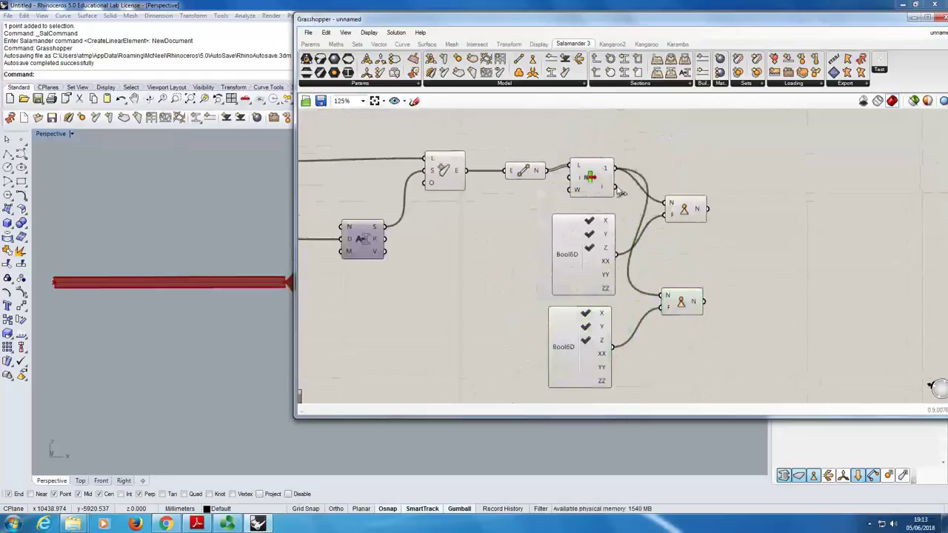
# Step: Feed the duplicate support from List Item's i output and enable XX, YY and ZZ in its selector, keeping the whole beam in sight
pyautogui.moveTo(615, 185); pyautogui.dragTo(669, 297)
pyautogui.click(584, 353)
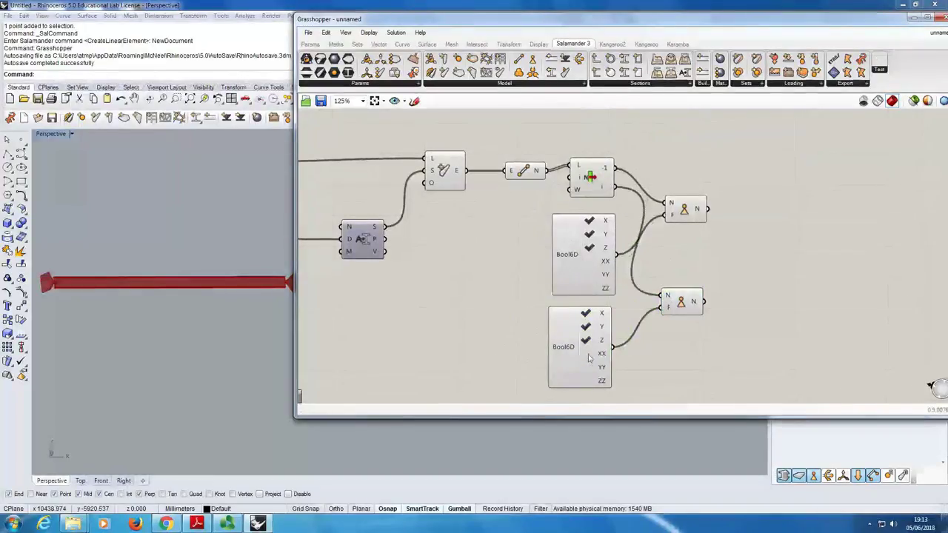
pyautogui.click(586, 368)
pyautogui.click(586, 381)
pyautogui.moveTo(464, 24); pyautogui.dragTo(526, 27)
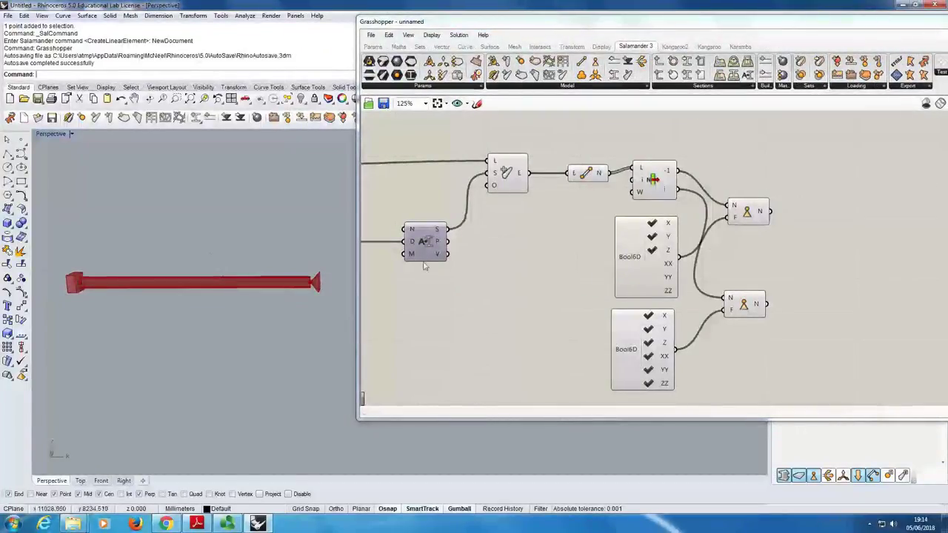
pyautogui.click(648, 342)
pyautogui.click(715, 358)
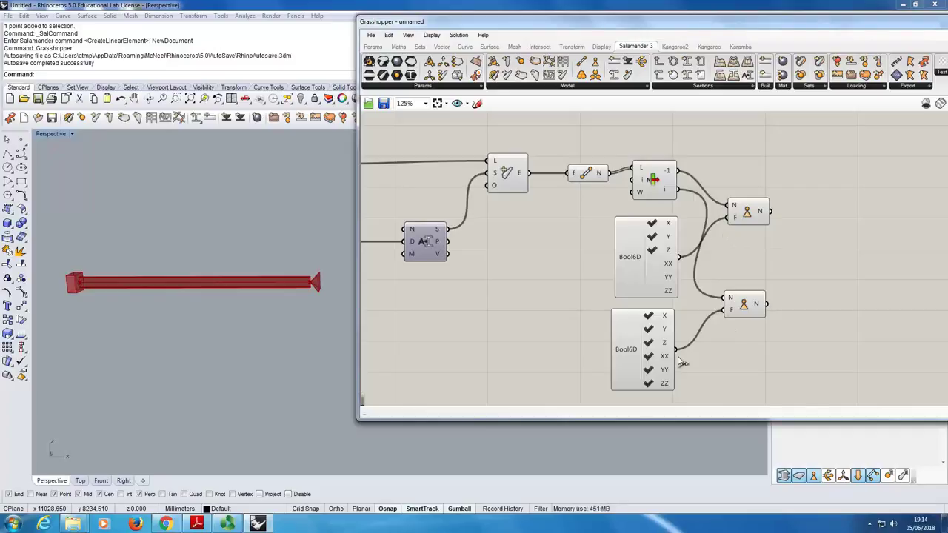
pyautogui.moveTo(672, 357)
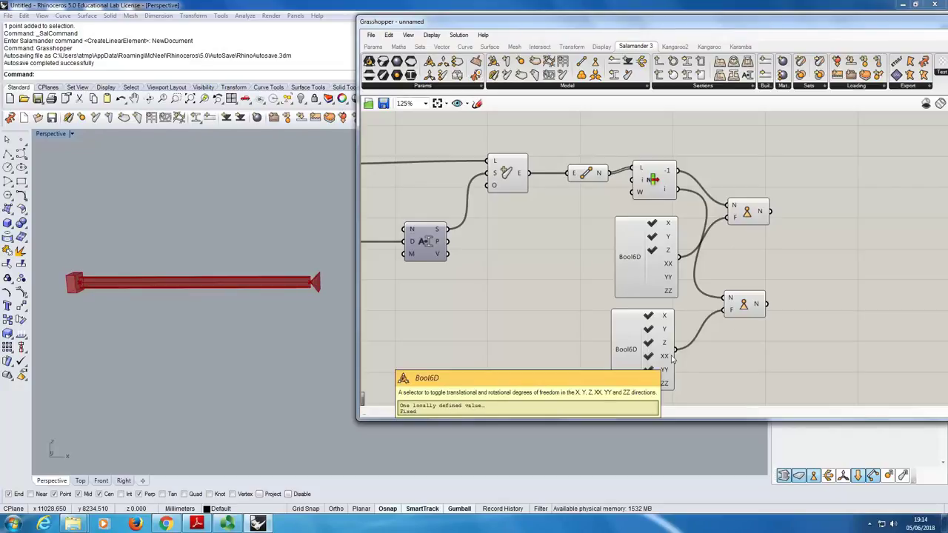
# Step: Try a Z-only restraint on the first support by releasing Y and X, and restore both directions
pyautogui.click(652, 237)
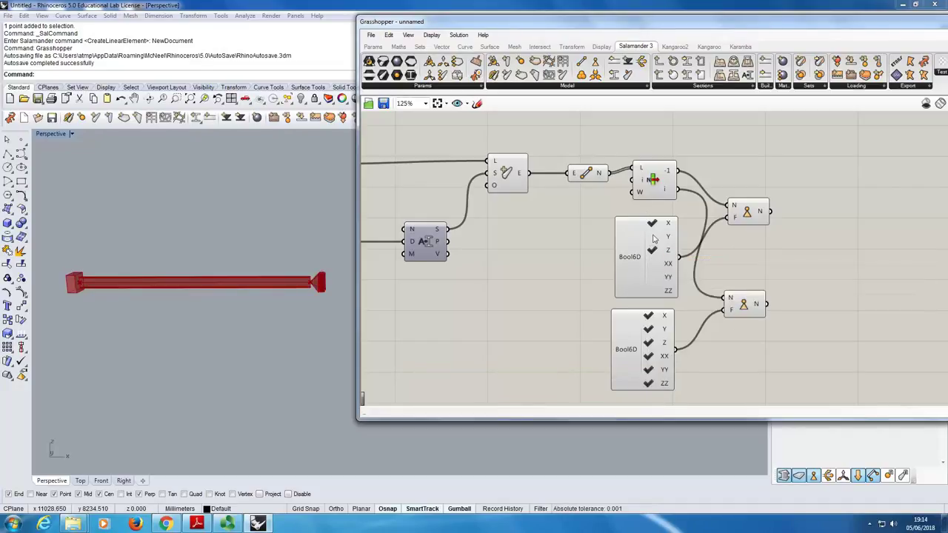
pyautogui.click(651, 223)
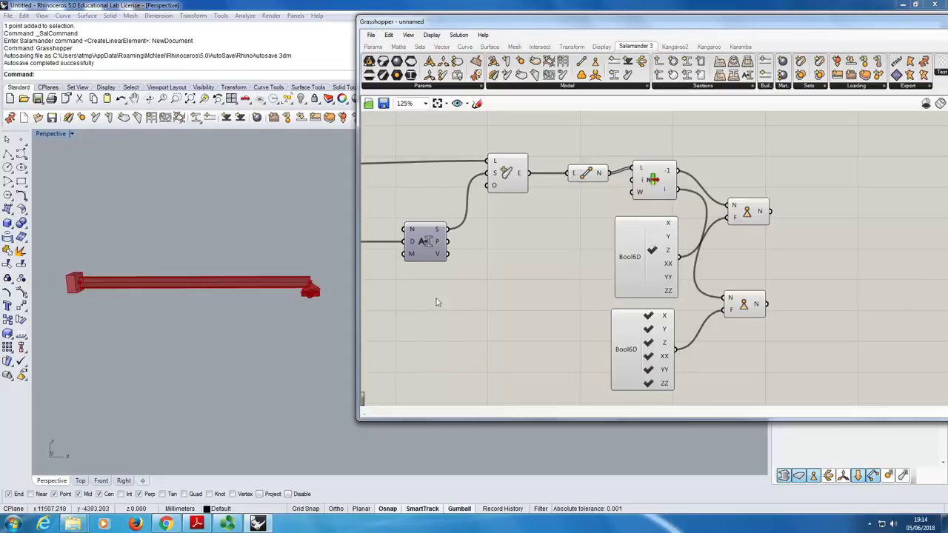
pyautogui.click(651, 223)
pyautogui.click(651, 237)
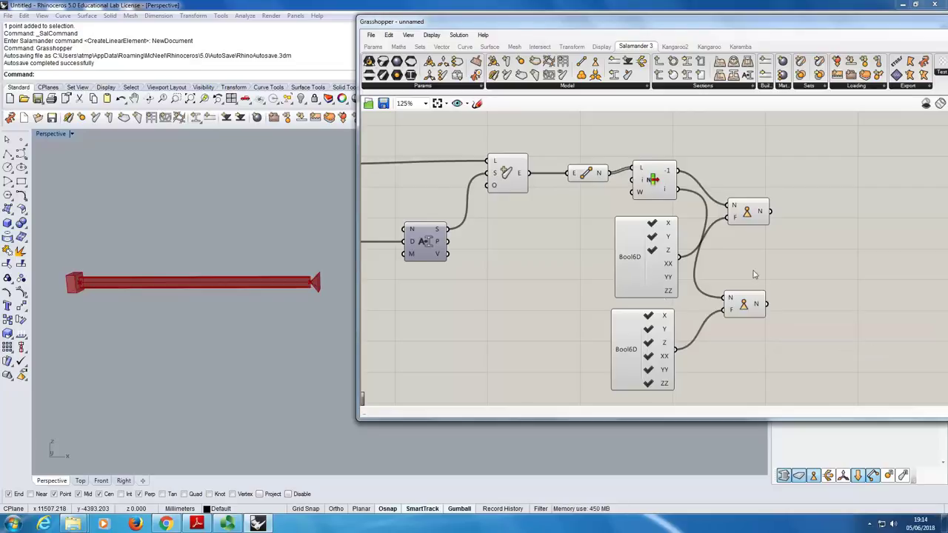
# Step: Move the duplicate node support component slightly closer to the first one
pyautogui.moveTo(753, 270); pyautogui.dragTo(674, 268, button='right')
pyautogui.moveTo(665, 302); pyautogui.dragTo(673, 290)
pyautogui.click(739, 331)
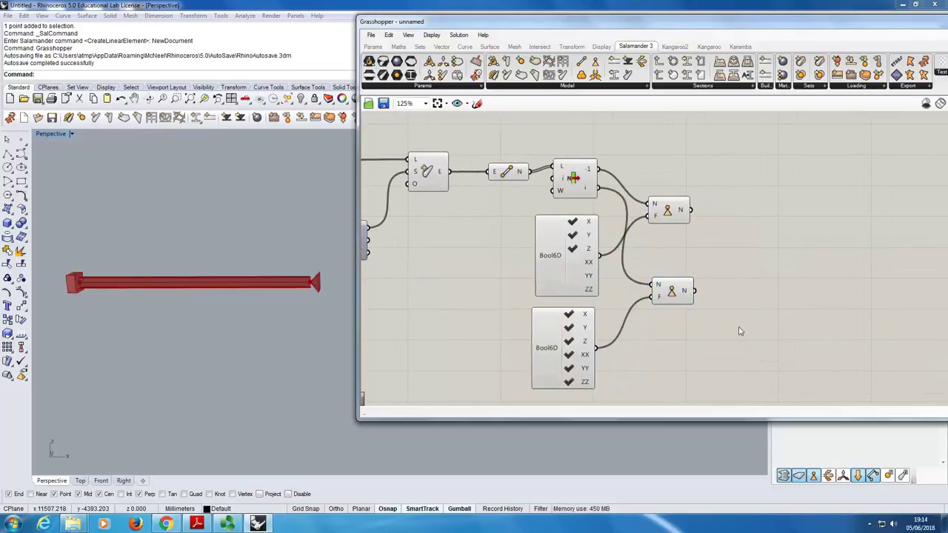
# Step: Compare which end of the beam each node support controls by selecting the two support components alternately
pyautogui.click(682, 295)
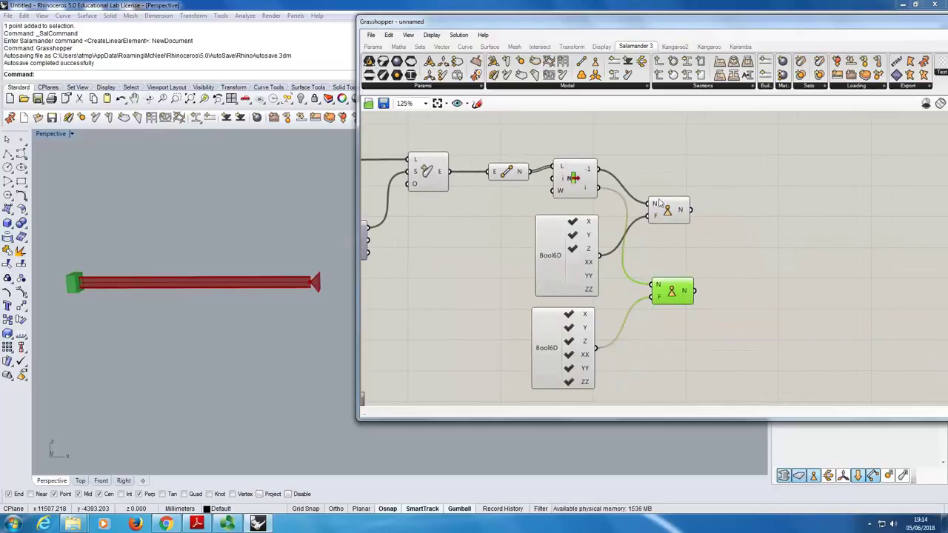
pyautogui.click(674, 215)
pyautogui.click(669, 293)
pyautogui.click(669, 215)
pyautogui.click(669, 293)
pyautogui.click(673, 213)
pyautogui.click(684, 262)
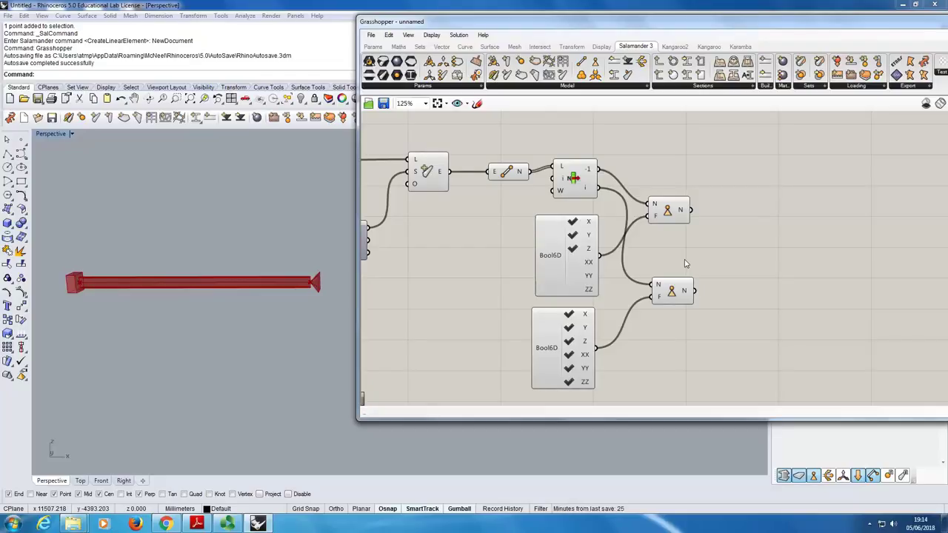
# Step: Move the first node support component down the canvas, closer to the duplicate support
pyautogui.moveTo(667, 214); pyautogui.dragTo(667, 241)
pyautogui.click(676, 197)
pyautogui.moveTo(676, 197); pyautogui.dragTo(721, 236, button='right')
pyautogui.scroll(-4, 721, 235)
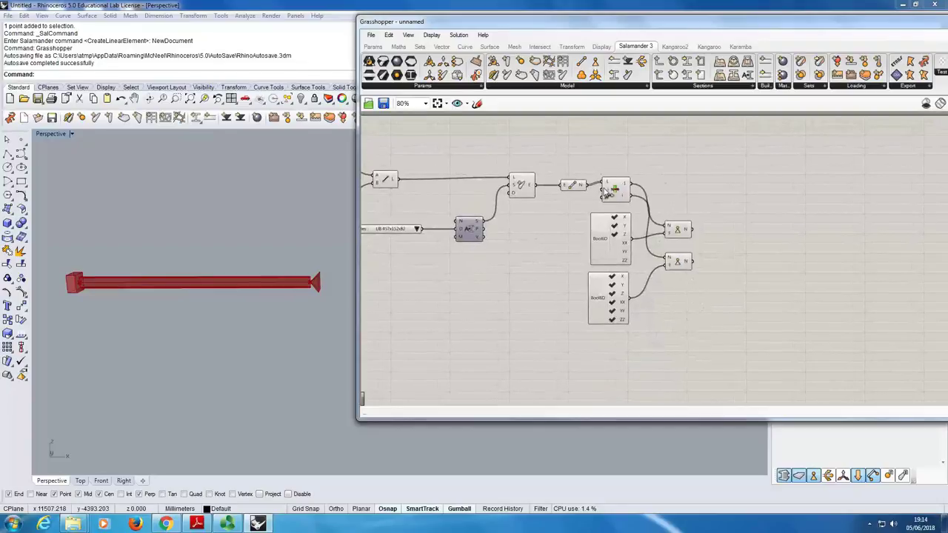
pyautogui.moveTo(569, 321); pyautogui.dragTo(628, 252, button='right')
# Step: Place a Linear Element Load component below the Bool6D selectors, keeping the beam and both supports in view
pyautogui.moveTo(751, 23); pyautogui.dragTo(707, 18)
pyautogui.moveTo(763, 282); pyautogui.dragTo(777, 290, button='right')
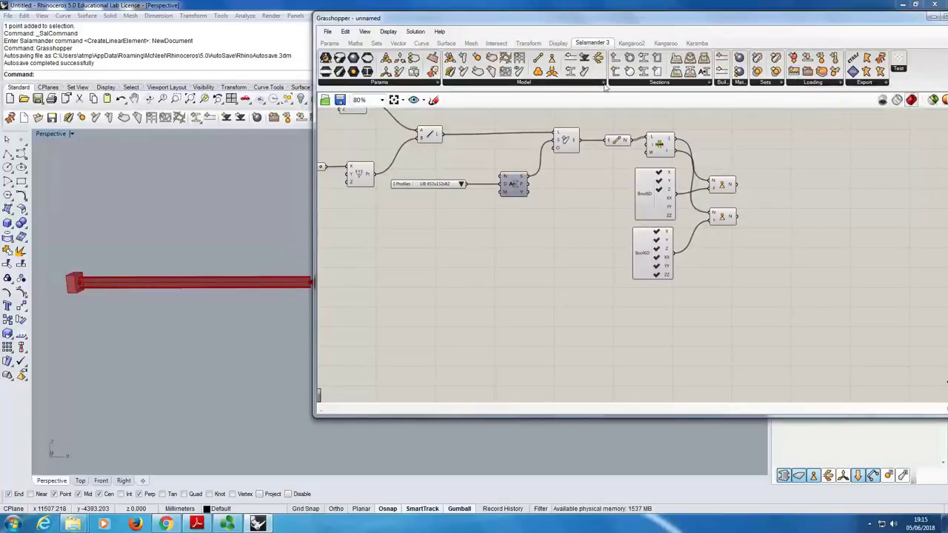
pyautogui.click(812, 83)
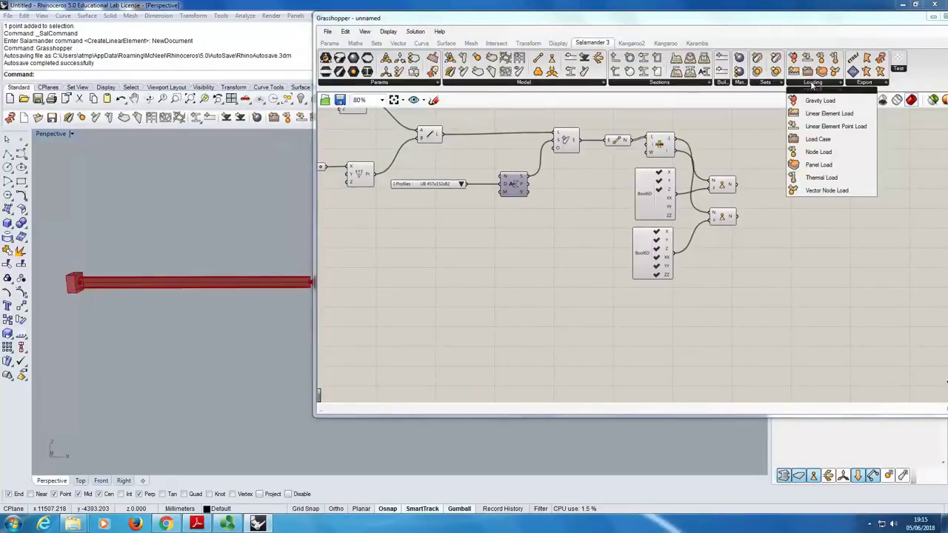
pyautogui.click(836, 115)
pyautogui.click(673, 333)
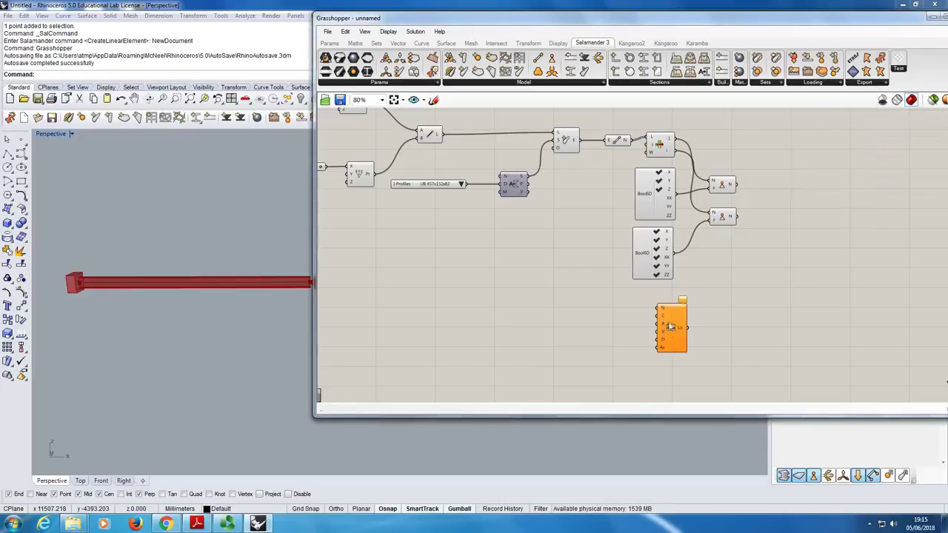
pyautogui.moveTo(628, 296); pyautogui.dragTo(653, 290, button='right')
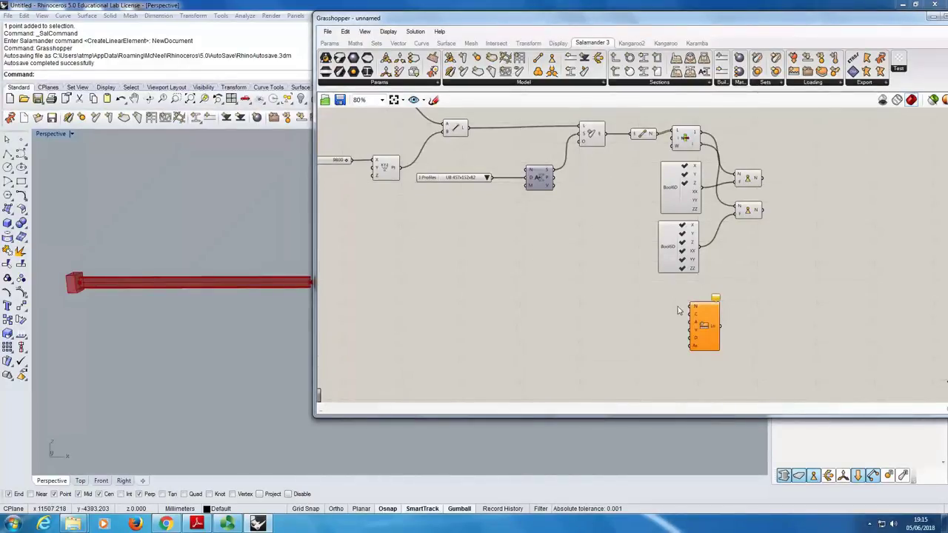
pyautogui.moveTo(296, 296); pyautogui.dragTo(212, 299, button='right')
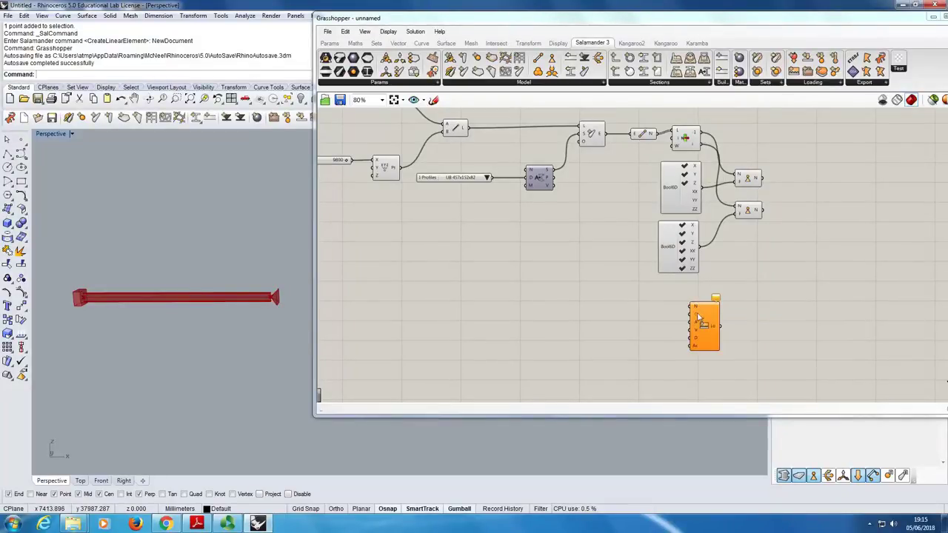
# Step: Connect the created beam element to the linear load's ApplyTo input and shift the load component slightly on the canvas
pyautogui.moveTo(696, 317)
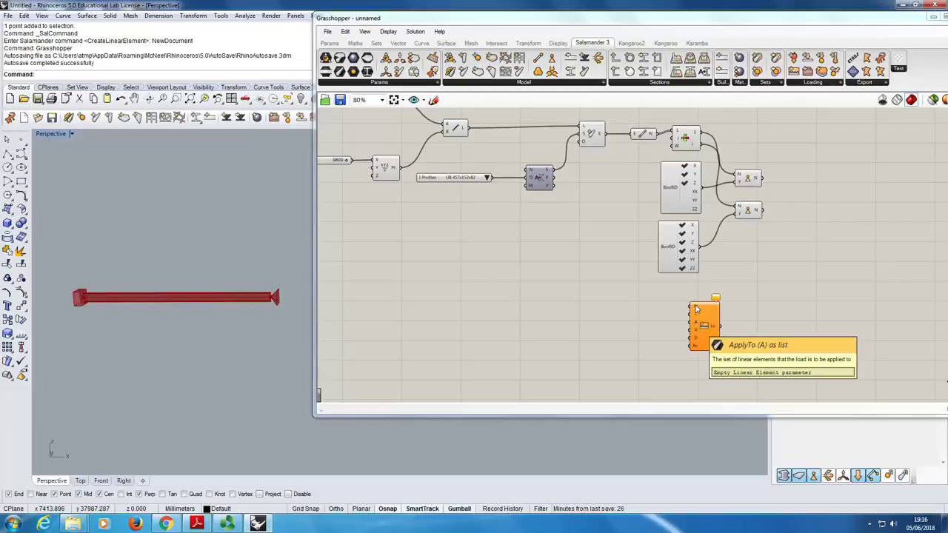
pyautogui.moveTo(605, 134); pyautogui.dragTo(675, 327)
pyautogui.click(591, 134)
pyautogui.click(595, 212)
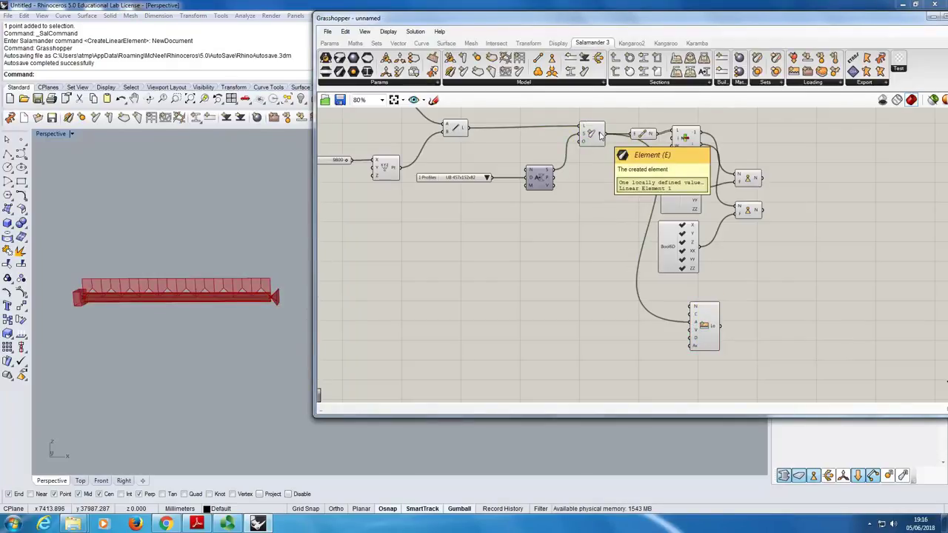
pyautogui.moveTo(714, 331); pyautogui.dragTo(697, 331)
pyautogui.click(748, 327)
# Step: Examine the distributed load on the beam from an angled view, highlighting it through the load component
pyautogui.moveTo(274, 276); pyautogui.dragTo(222, 285, button='right')
pyautogui.scroll(5, 268, 272)
pyautogui.scroll(-4, 268, 273)
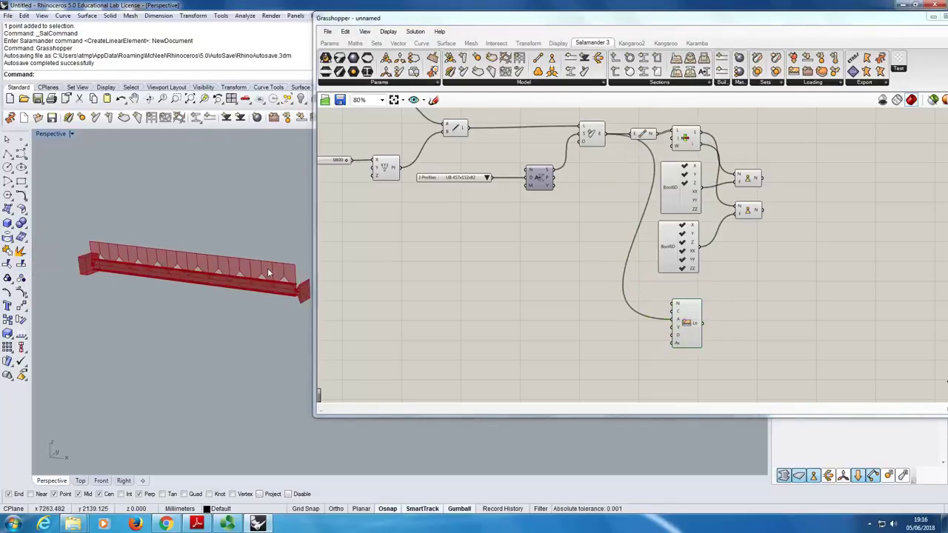
pyautogui.click(683, 324)
pyautogui.moveTo(237, 275)
pyautogui.mouseDown(button='right')
pyautogui.moveTo(222, 283)
pyautogui.moveTo(236, 290)
pyautogui.moveTo(226, 287)
pyautogui.mouseUp(button='right')
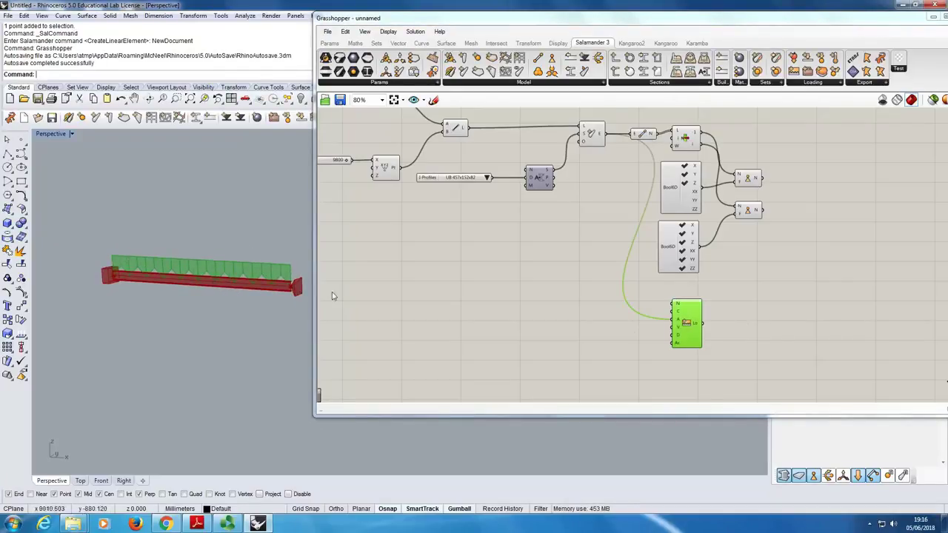
pyautogui.click(512, 309)
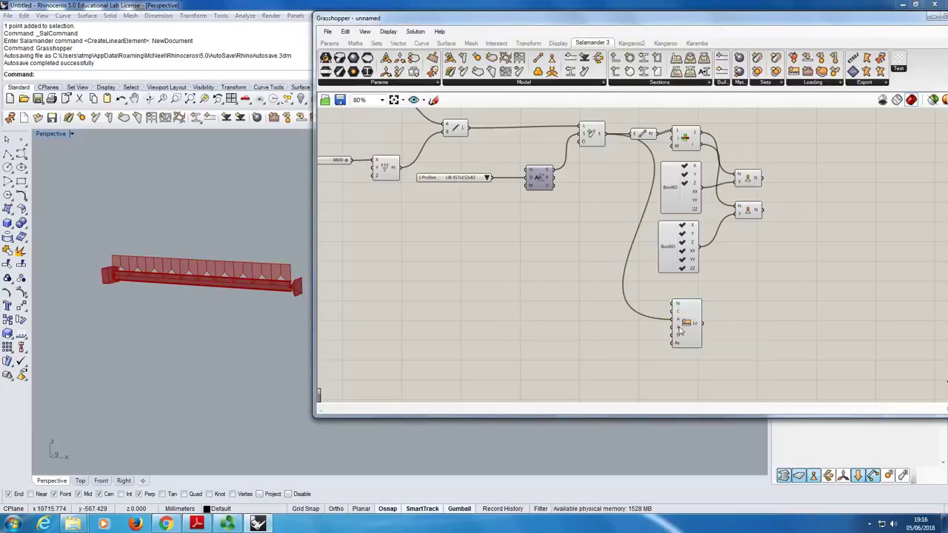
# Step: Add a number slider with the value 6.00 in the empty canvas area beside the load component
pyautogui.moveTo(679, 331)
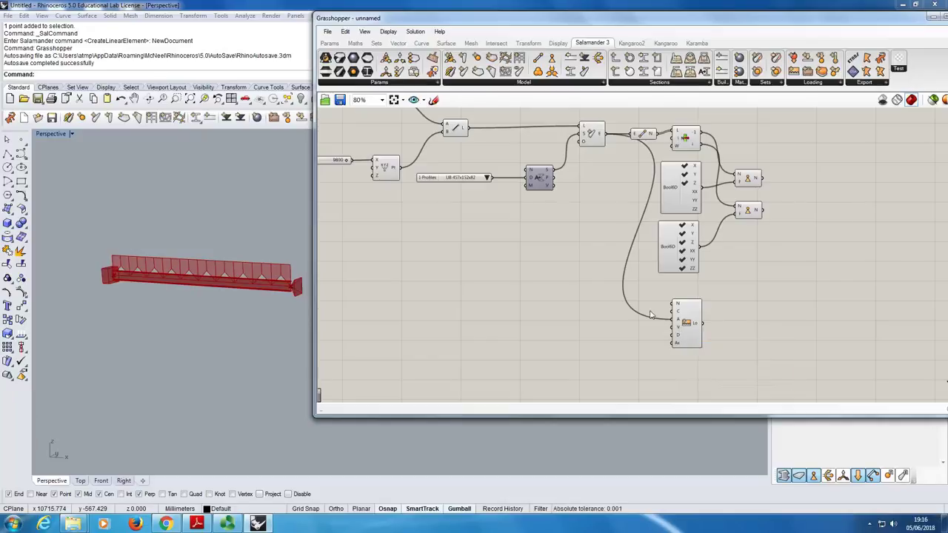
pyautogui.moveTo(598, 307); pyautogui.dragTo(659, 309, button='right')
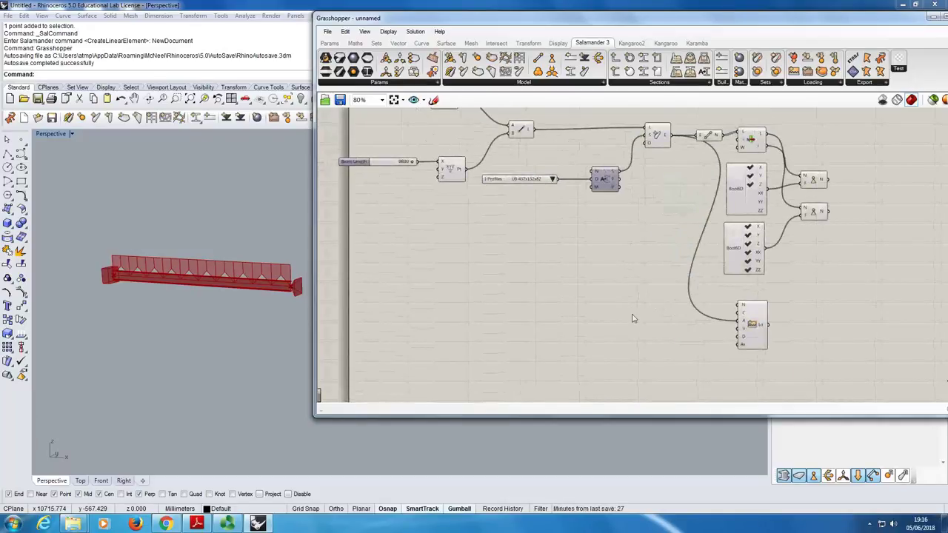
pyautogui.doubleClick(534, 313)
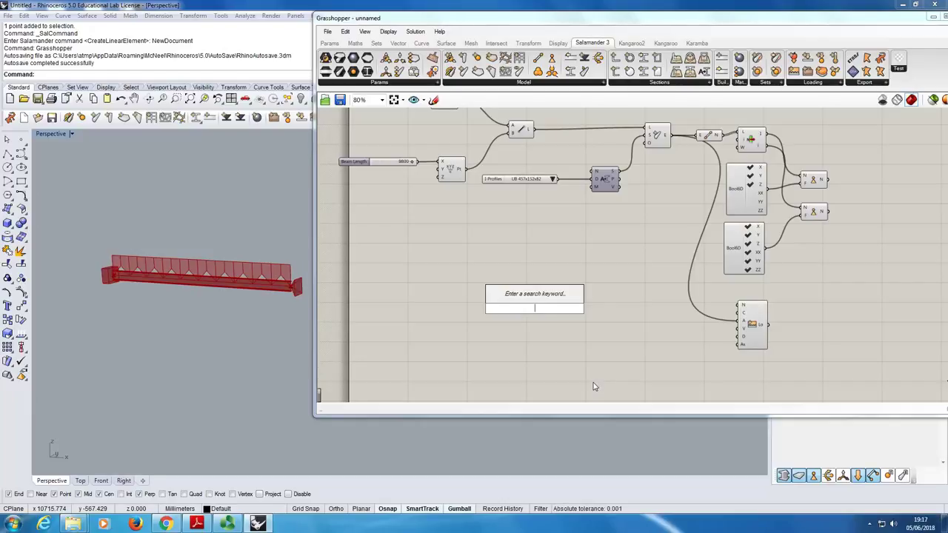
pyautogui.write('6.00')
pyautogui.press('Return')
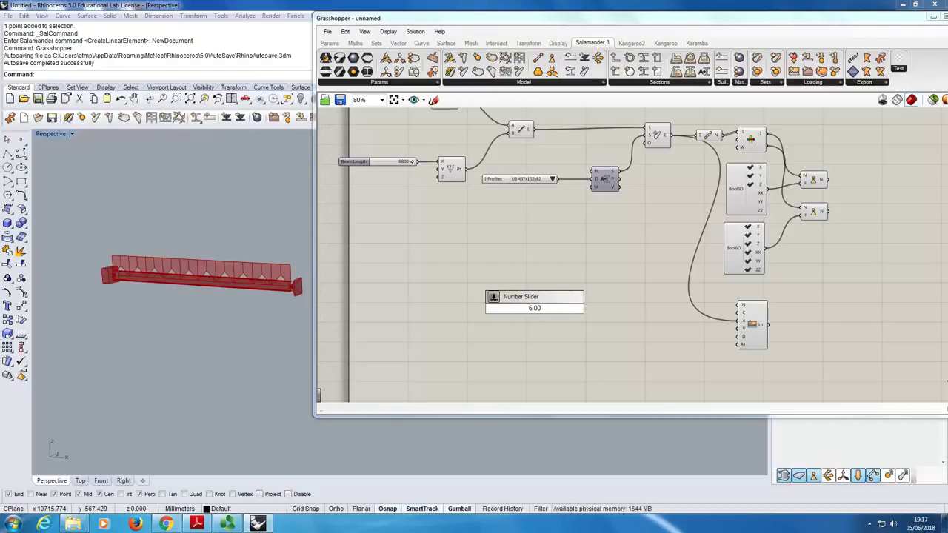
pyautogui.press('Return')
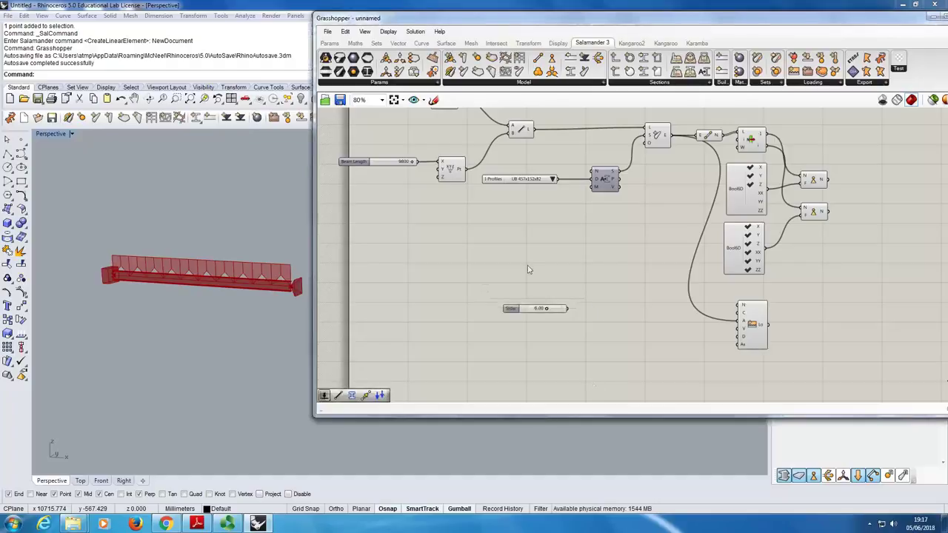
# Step: Rename the new slider "UDL (kN/m)" and move it closer to the linear load component
pyautogui.rightClick(509, 312)
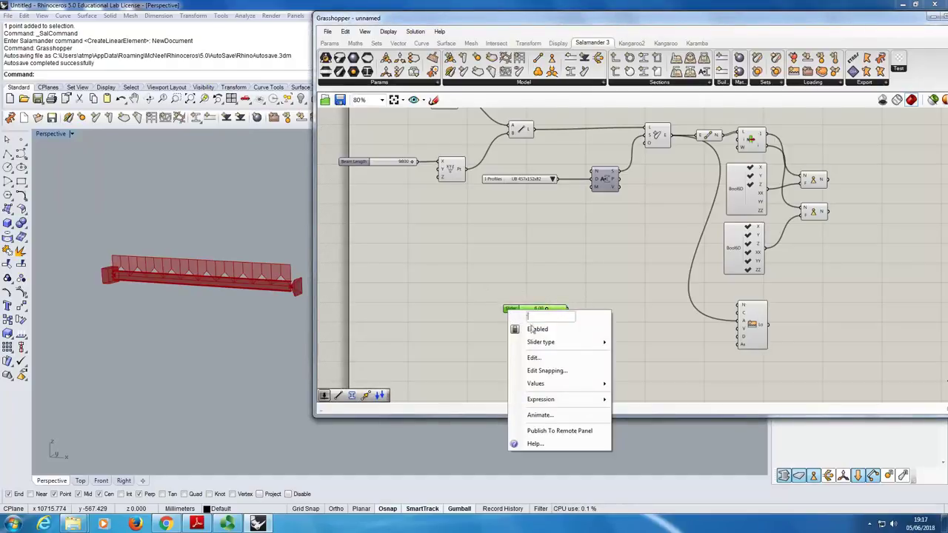
pyautogui.write('udl')
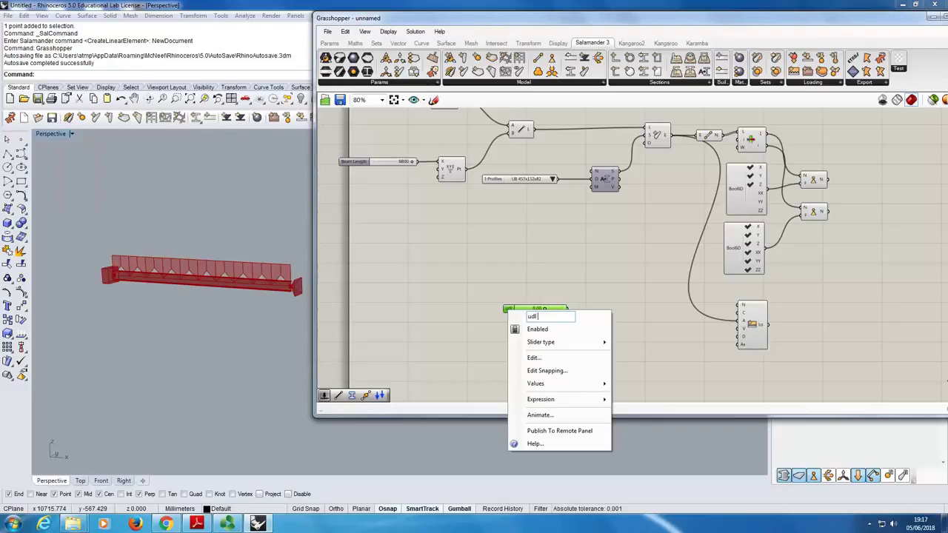
pyautogui.press('BackSpace')
pyautogui.press('BackSpace')
pyautogui.press('BackSpace')
pyautogui.press('BackSpace')
pyautogui.press('BackSpace')
pyautogui.write('UDL (')
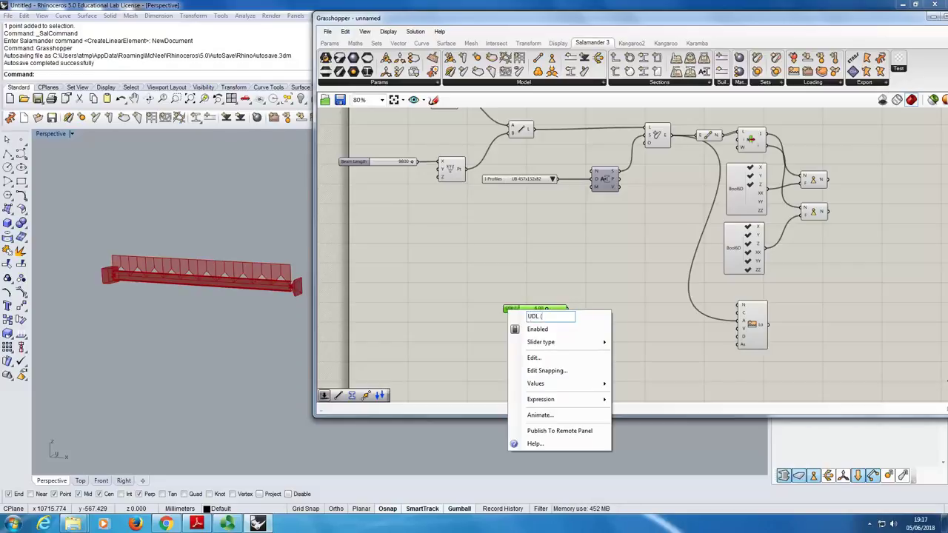
pyautogui.write('kN/m)')
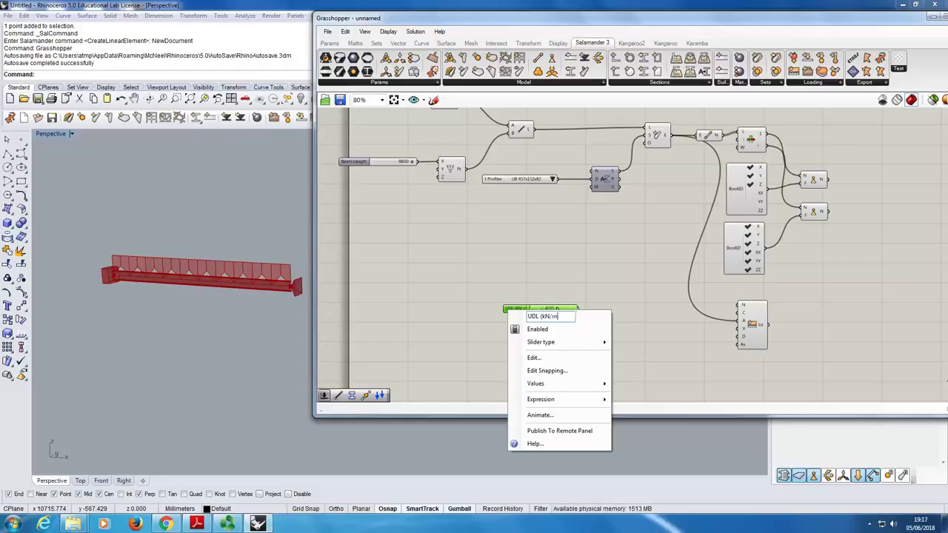
pyautogui.click(602, 283)
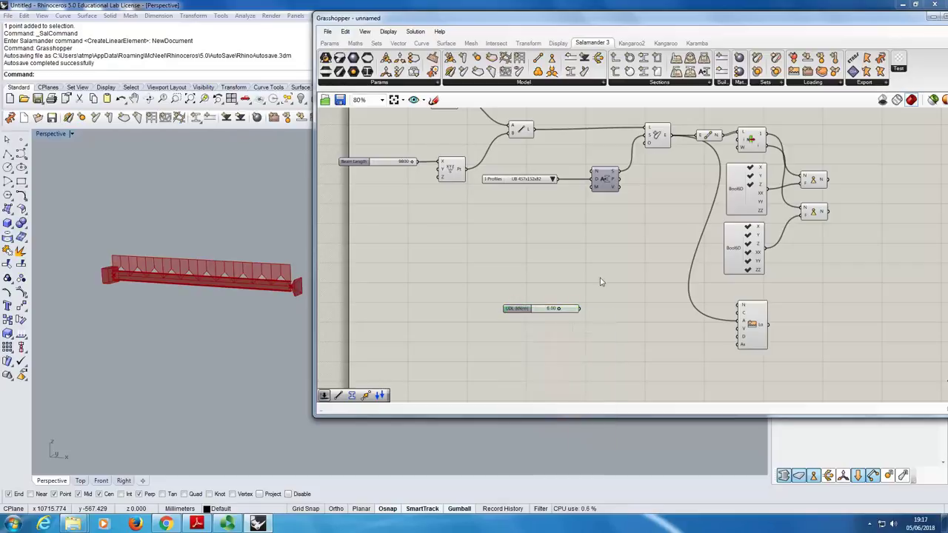
pyautogui.moveTo(530, 308); pyautogui.dragTo(556, 346)
pyautogui.click(476, 328)
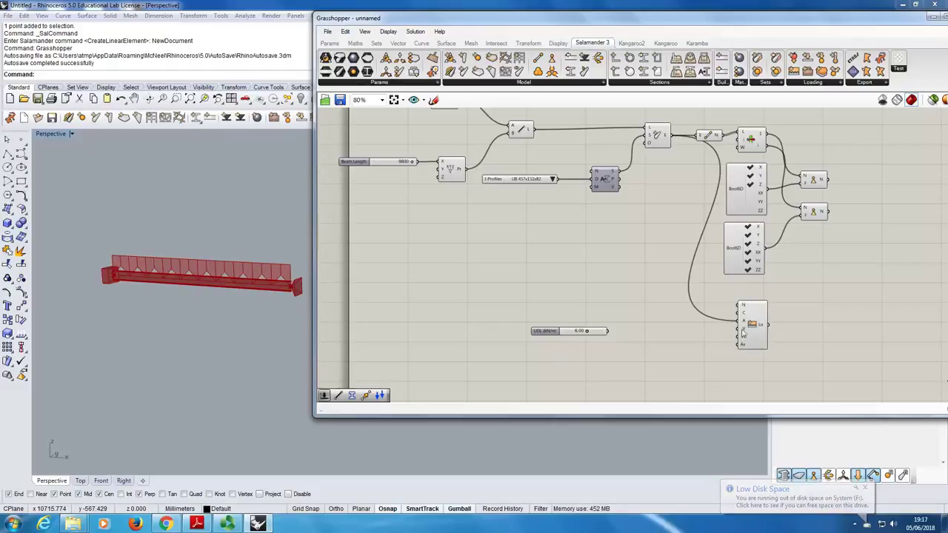
# Step: Place an Expression component between the UDL slider and the load component and remove its y input
pyautogui.moveTo(743, 333)
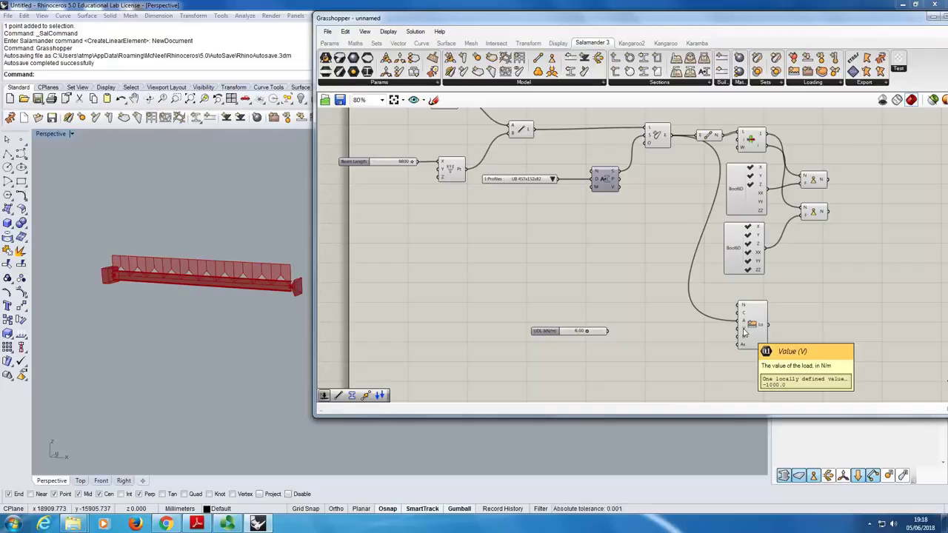
pyautogui.click(356, 43)
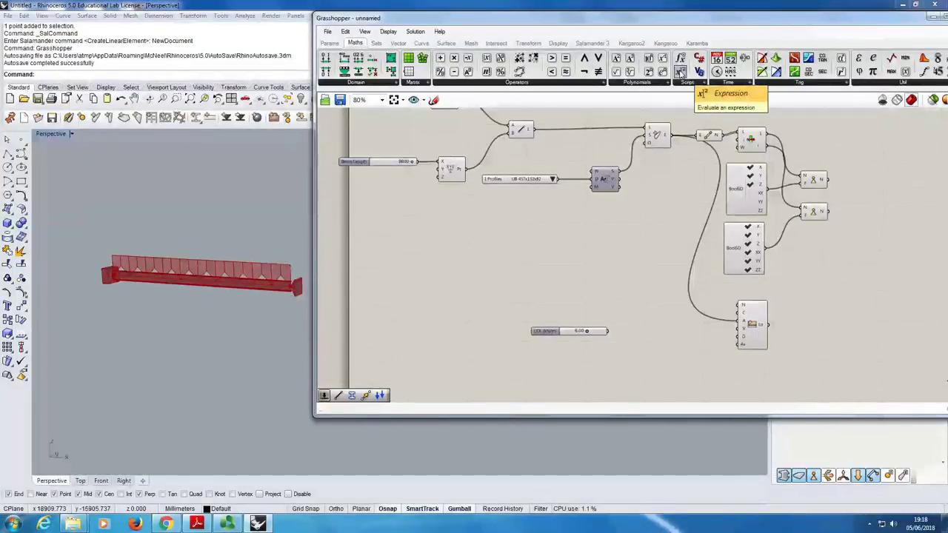
pyautogui.moveTo(590, 405); pyautogui.dragTo(652, 339)
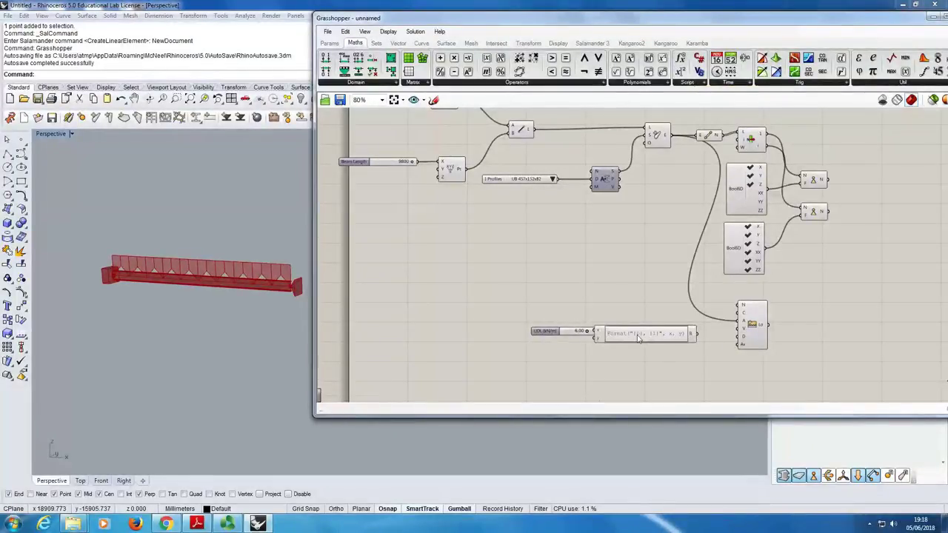
pyautogui.click(664, 342)
pyautogui.scroll(3, 665, 342)
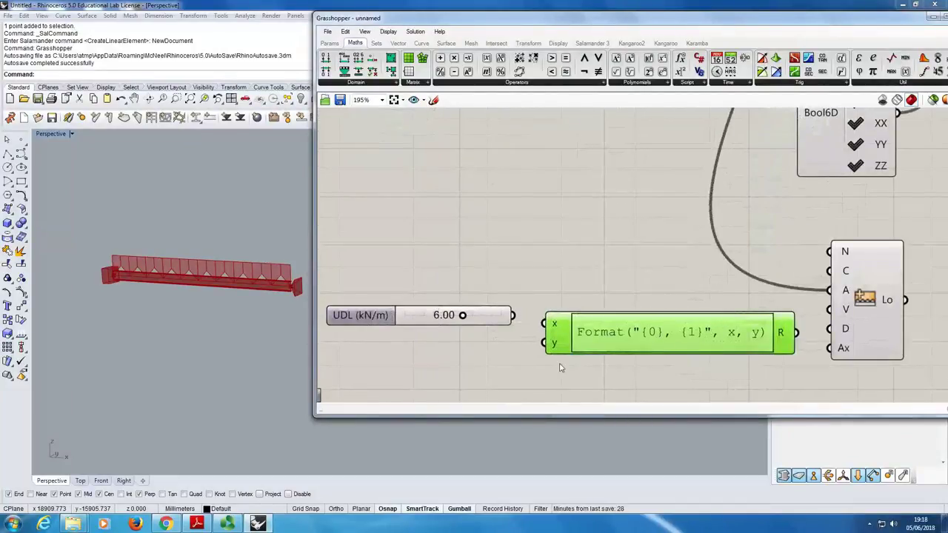
pyautogui.scroll(2, 559, 363)
pyautogui.scroll(3, 584, 339)
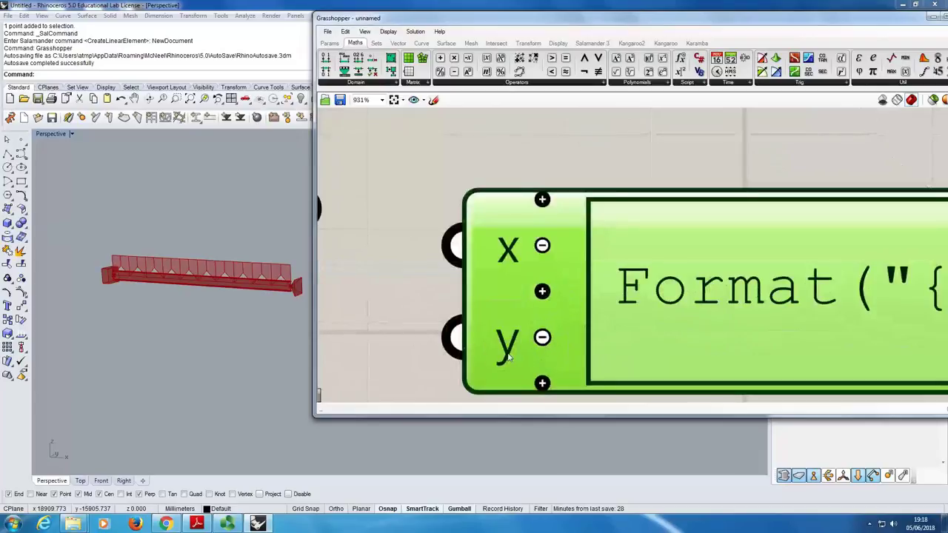
pyautogui.click(542, 339)
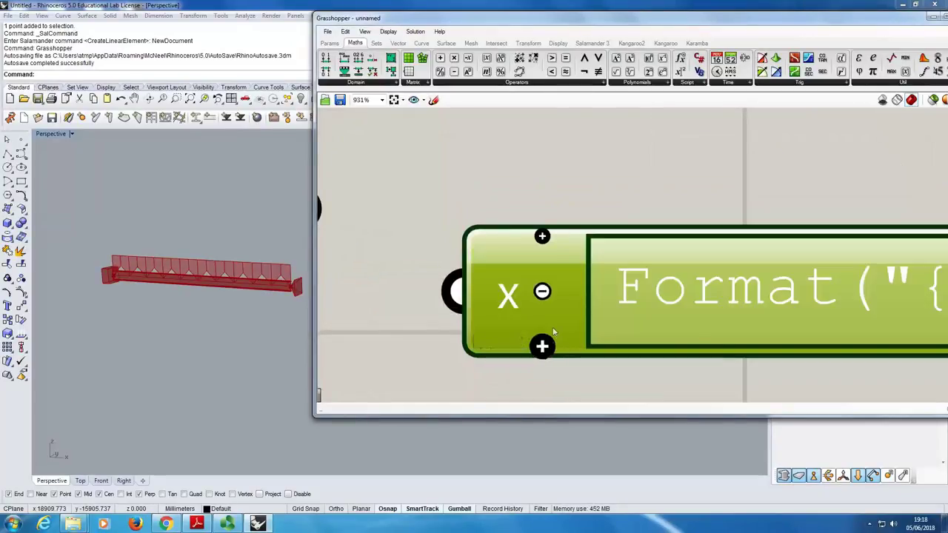
pyautogui.scroll(-2, 552, 337)
pyautogui.scroll(-3, 554, 337)
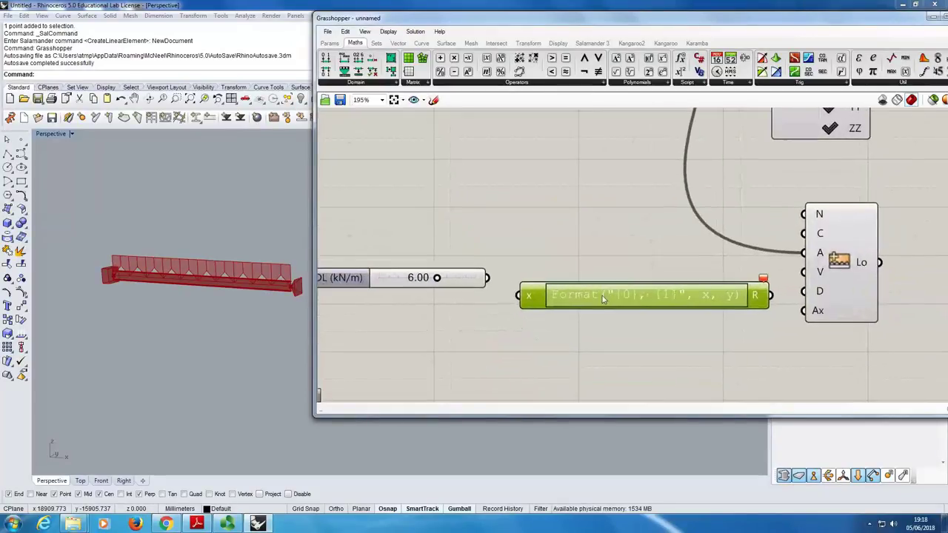
# Step: Wire the UDL slider into the expression's x input and set the expression to -x*1000
pyautogui.moveTo(524, 295); pyautogui.dragTo(487, 278)
pyautogui.doubleClick(620, 297)
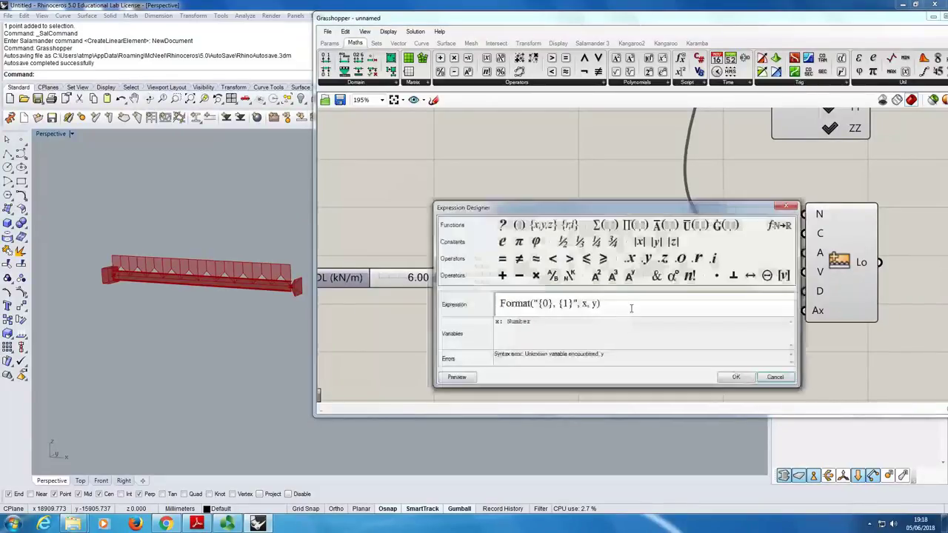
pyautogui.moveTo(595, 306); pyautogui.dragTo(442, 310)
pyautogui.press('BackSpace')
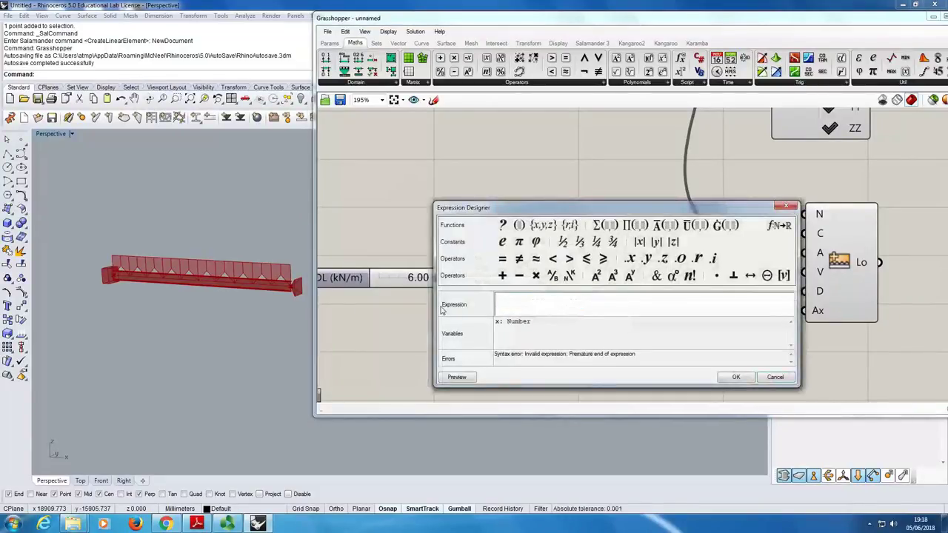
pyautogui.write('-x')
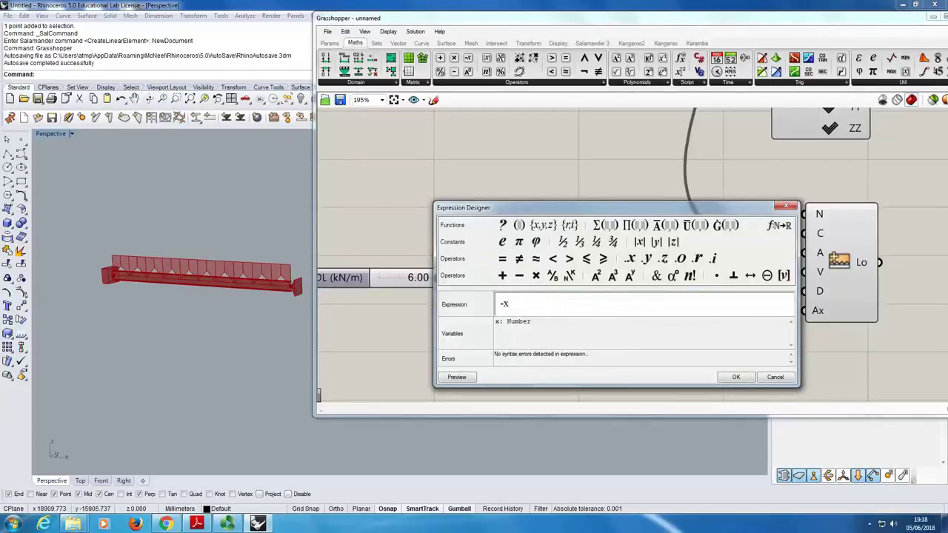
pyautogui.write('*')
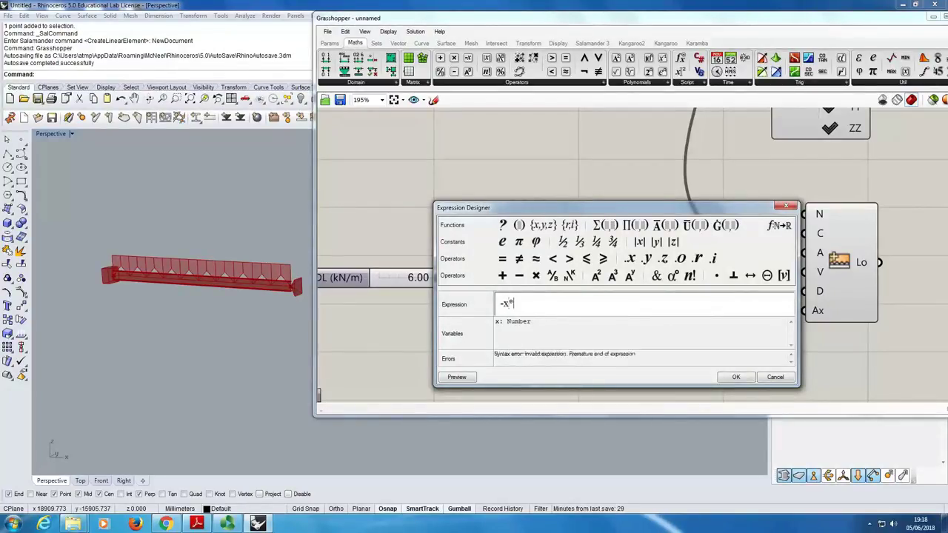
pyautogui.write('1000')
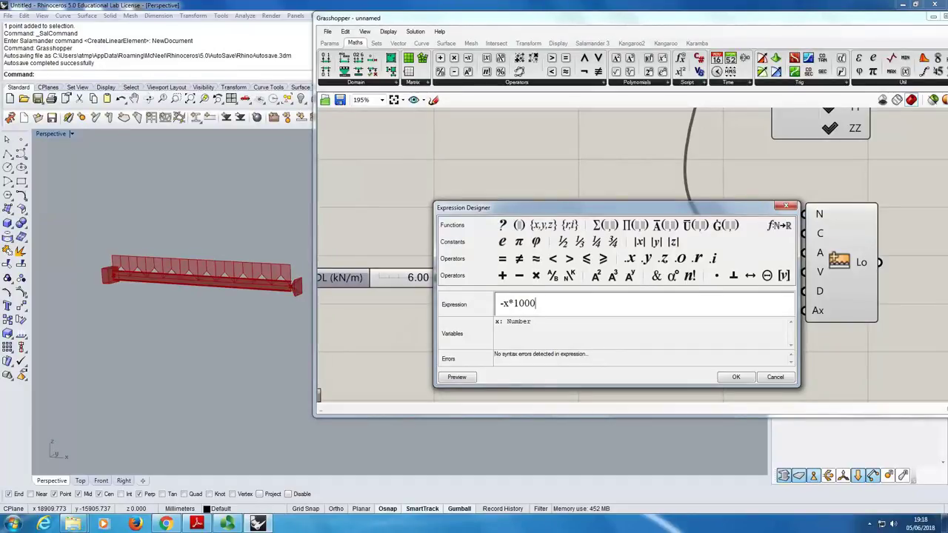
pyautogui.click(737, 378)
# Step: Connect the expression's result to the Value input of the linear element load
pyautogui.moveTo(682, 294)
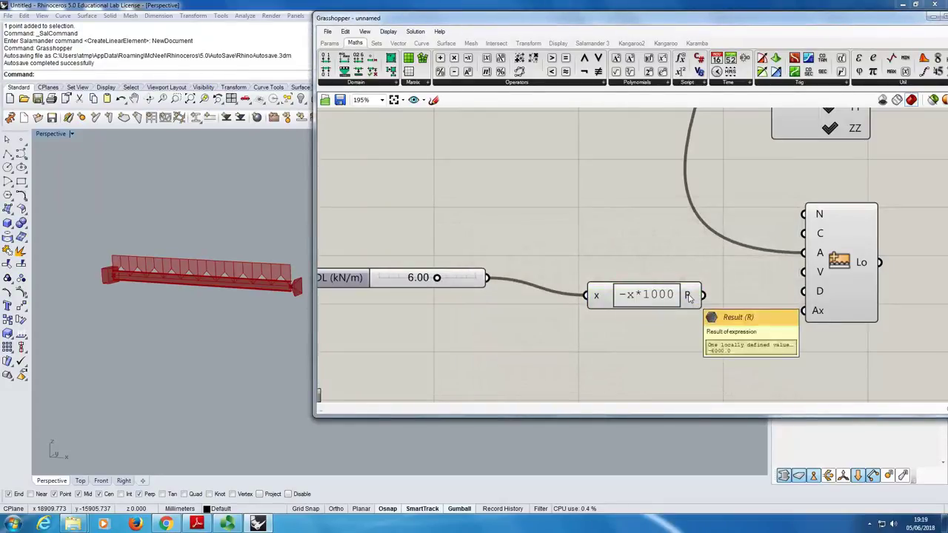
pyautogui.moveTo(713, 298); pyautogui.dragTo(809, 285)
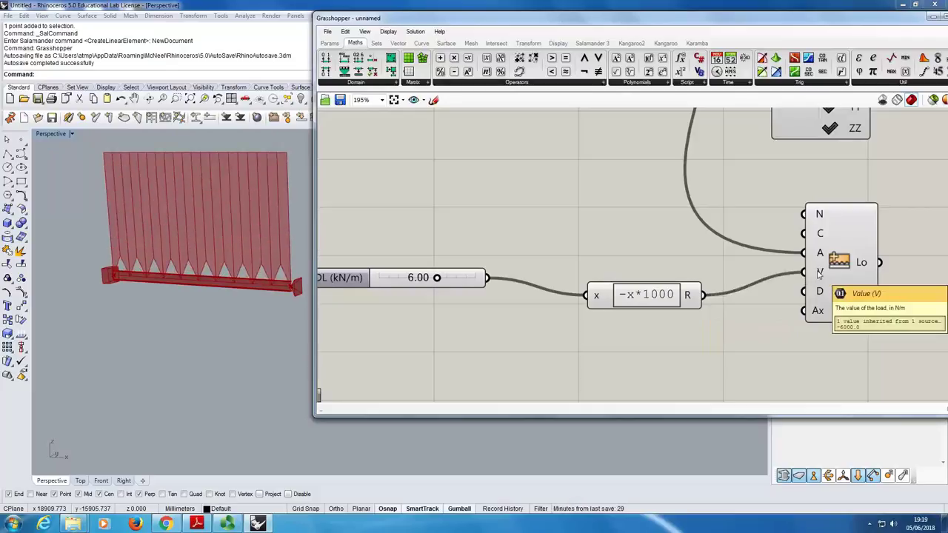
pyautogui.click(593, 303)
pyautogui.click(518, 311)
# Step: Lower the UDL slider to 4.91 kN/m and move the Grasshopper window fully onto the screen
pyautogui.scroll(-2, 508, 271)
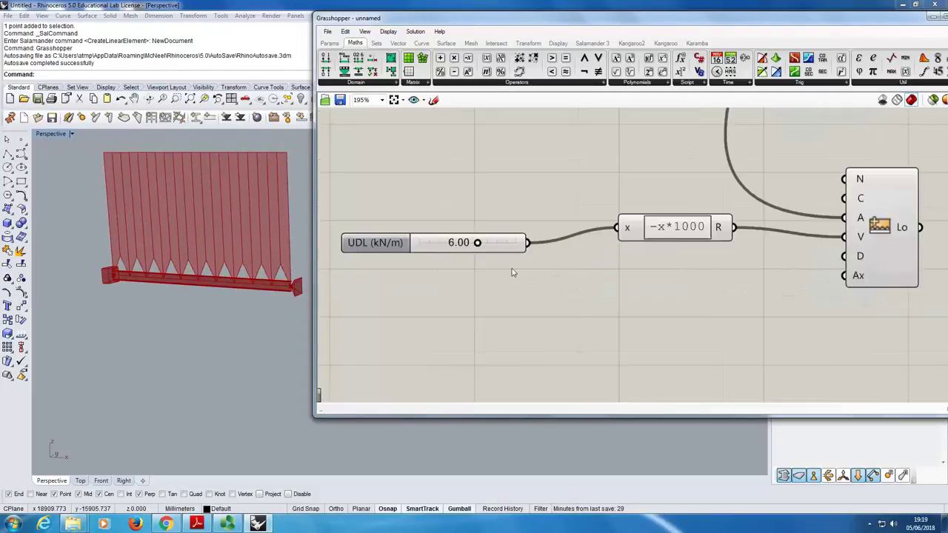
pyautogui.moveTo(485, 249)
pyautogui.mouseDown()
pyautogui.moveTo(467, 248)
pyautogui.moveTo(487, 249)
pyautogui.moveTo(470, 249)
pyautogui.moveTo(478, 247)
pyautogui.mouseUp()
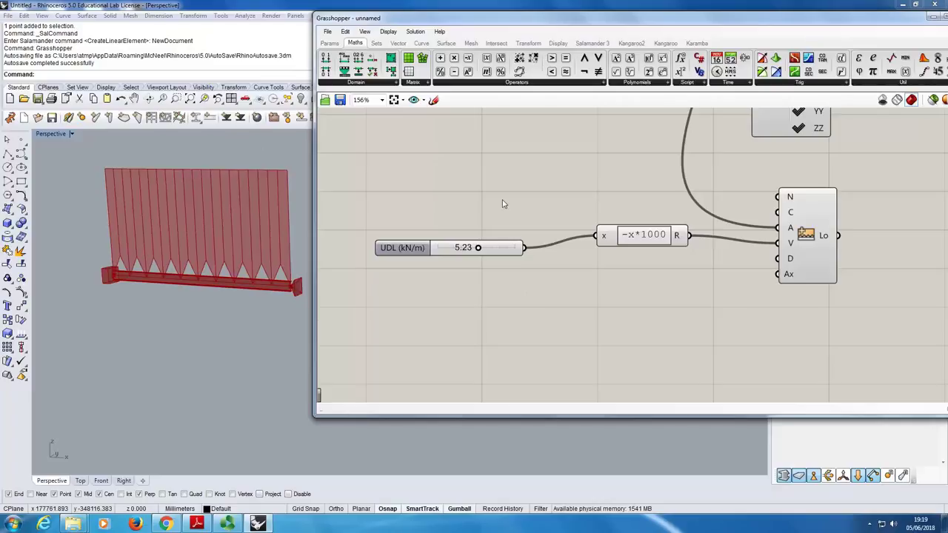
pyautogui.moveTo(477, 248); pyautogui.dragTo(482, 255)
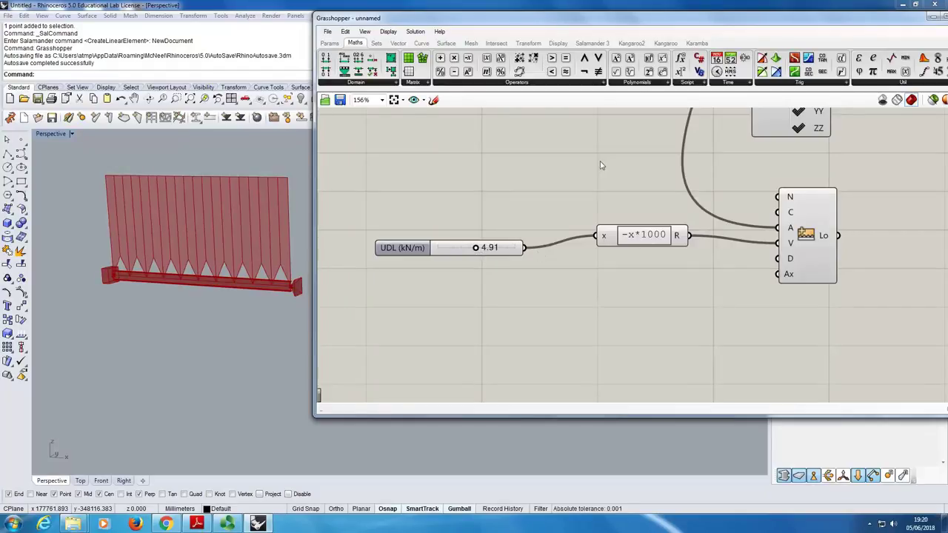
pyautogui.moveTo(651, 25); pyautogui.dragTo(601, 22)
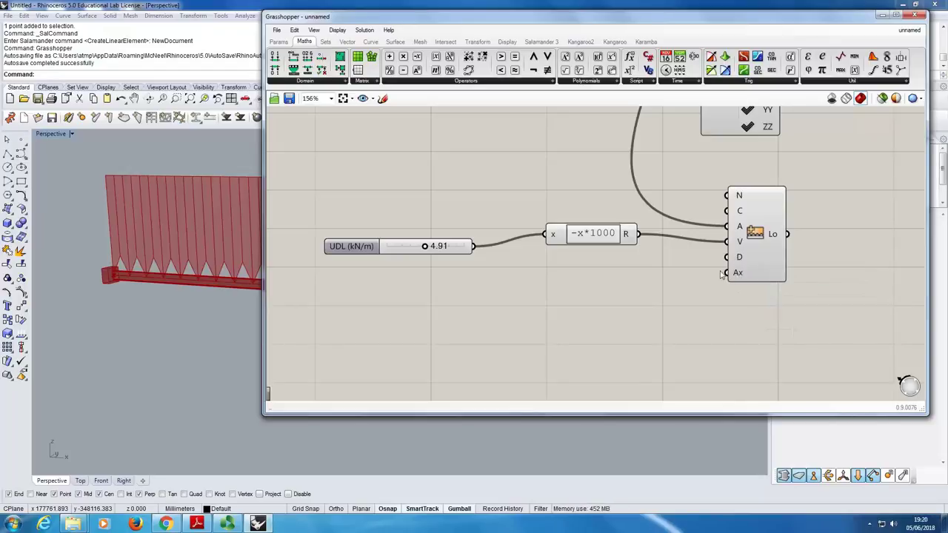
pyautogui.moveTo(664, 290); pyautogui.dragTo(669, 323, button='right')
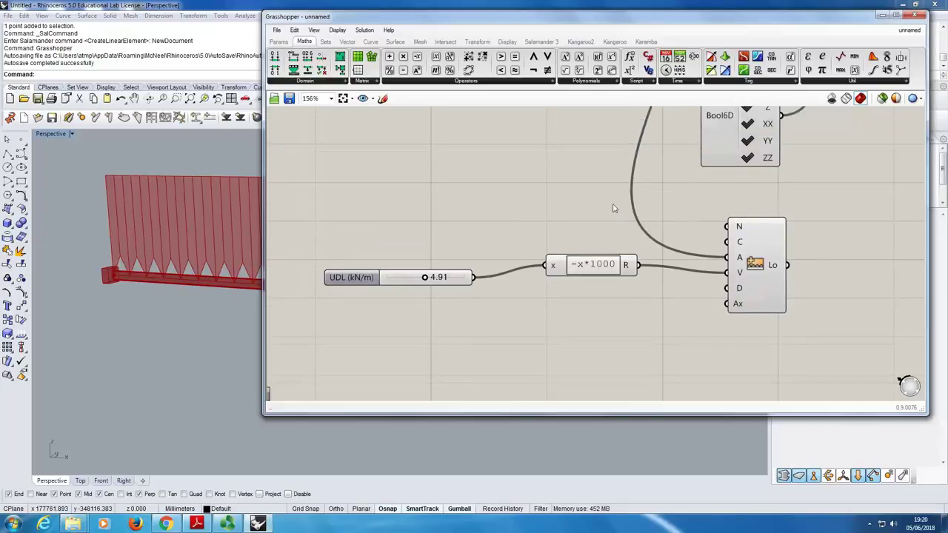
# Step: Place a Salamander Direction selector below the expression and look through its direction options, leaving it on X
pyautogui.click(540, 42)
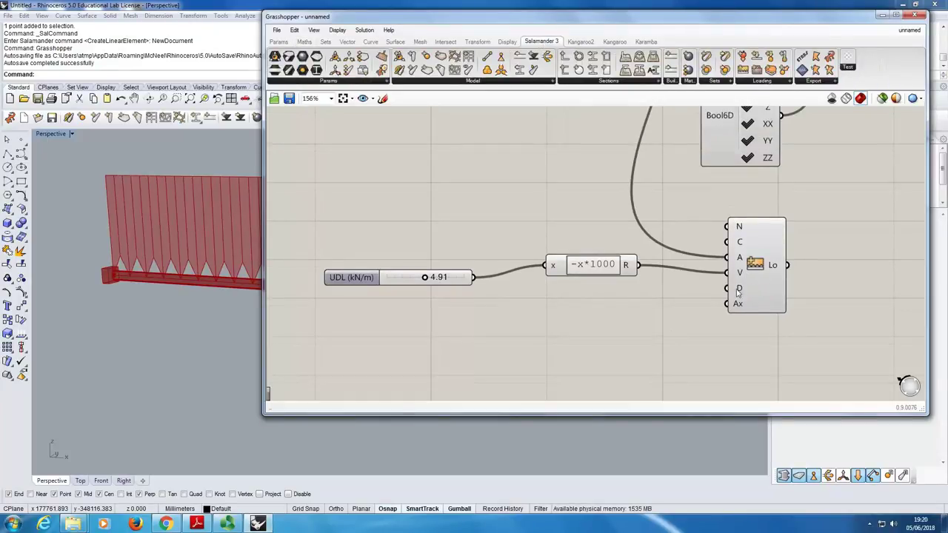
pyautogui.click(337, 81)
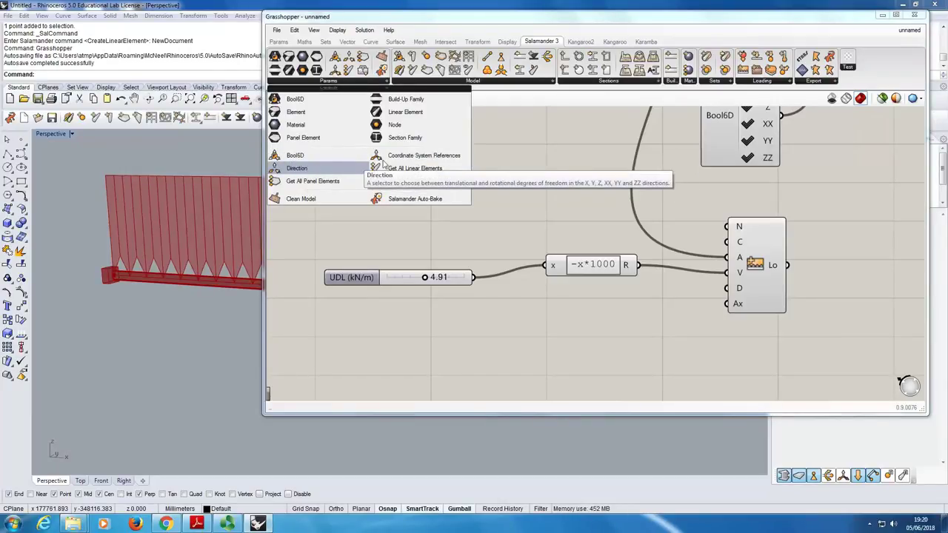
pyautogui.click(315, 168)
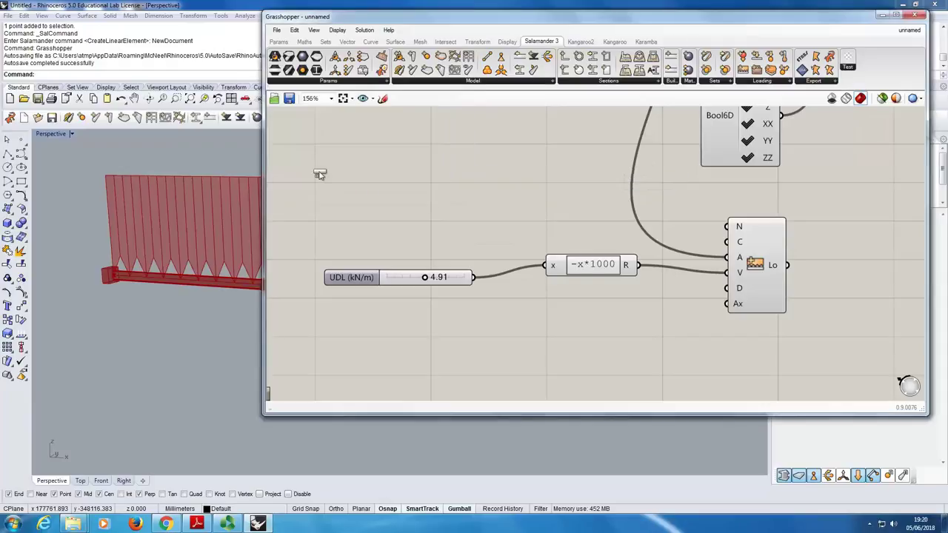
pyautogui.click(491, 331)
pyautogui.click(517, 327)
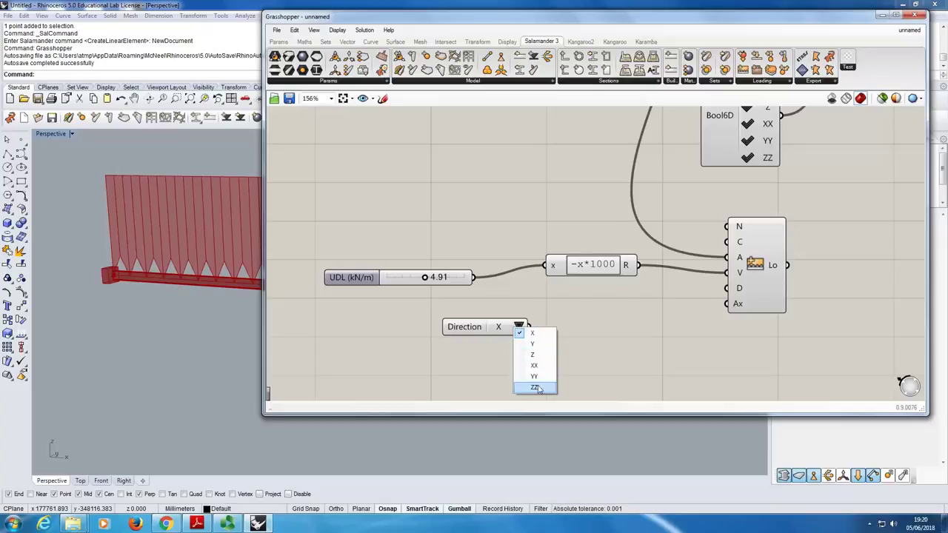
pyautogui.click(673, 309)
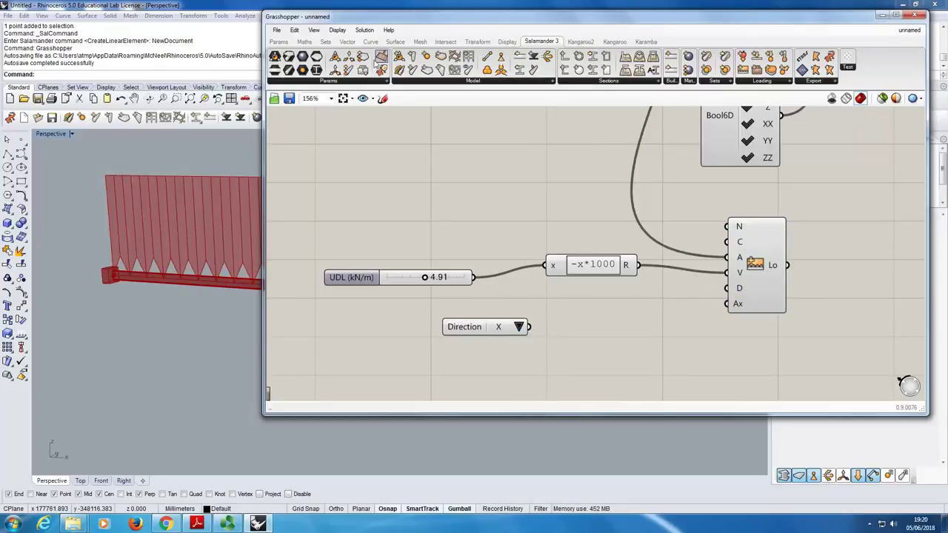
# Step: Place a Coordinate System References selector below the Direction selector and view its Global and Local options, leaving it on Global
pyautogui.click(337, 81)
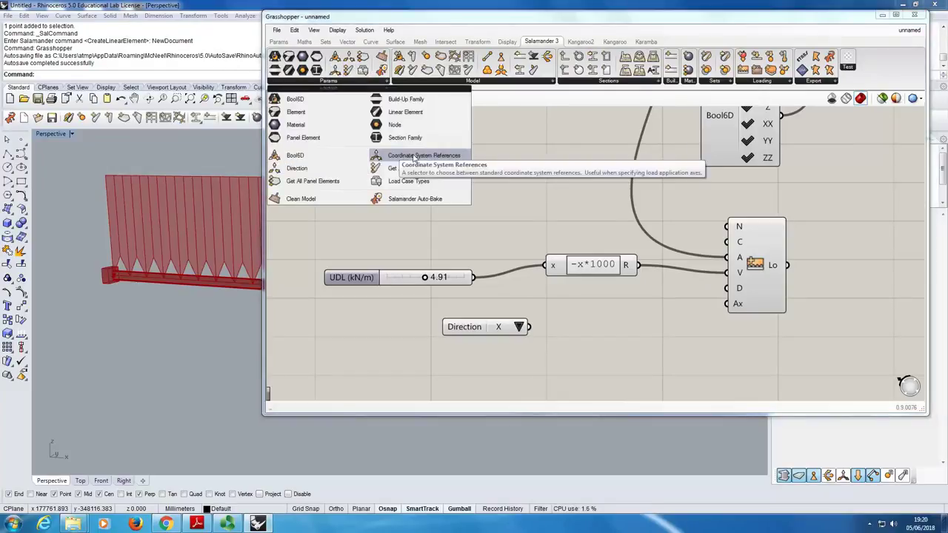
pyautogui.click(415, 157)
pyautogui.click(579, 356)
pyautogui.click(603, 349)
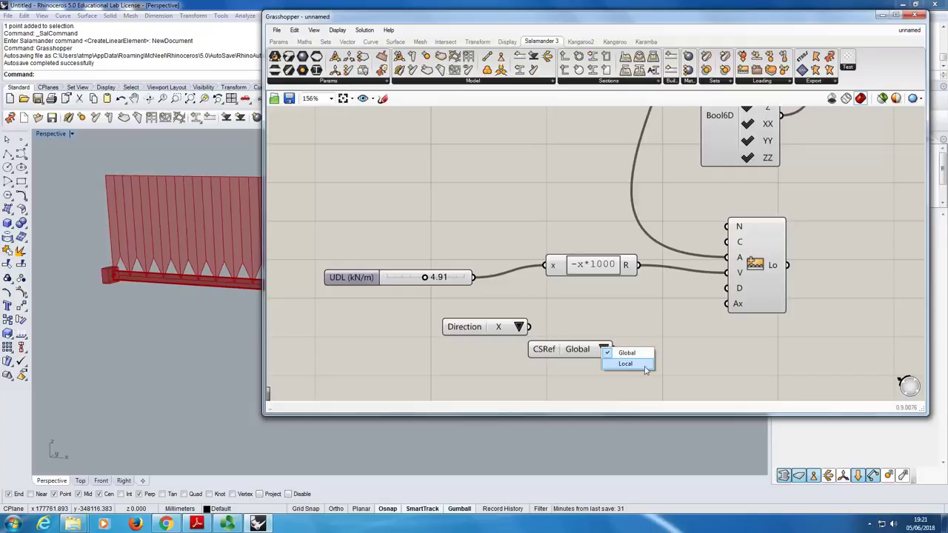
pyautogui.click(550, 324)
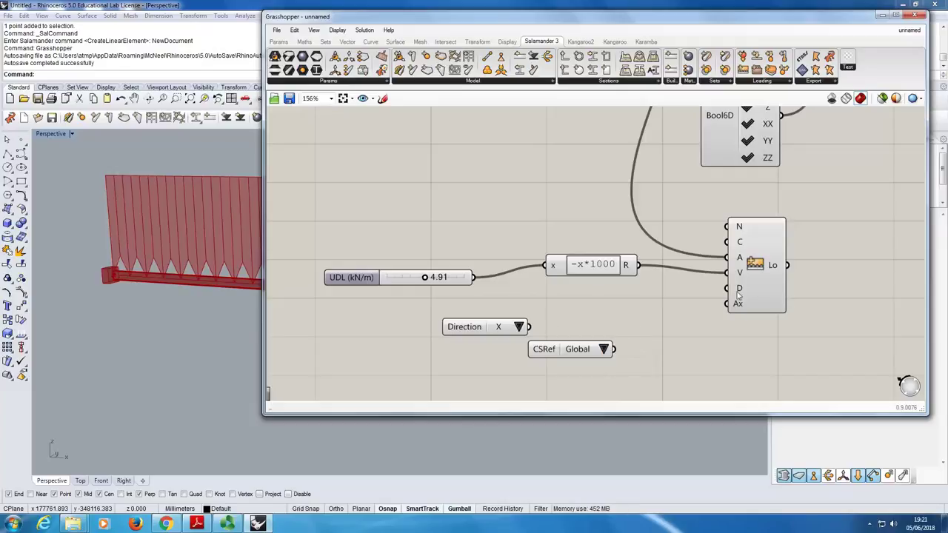
# Step: Inspect the load component's Direction and Axes inputs, and delete the unconnected Direction and CSRef selectors
pyautogui.moveTo(737, 293)
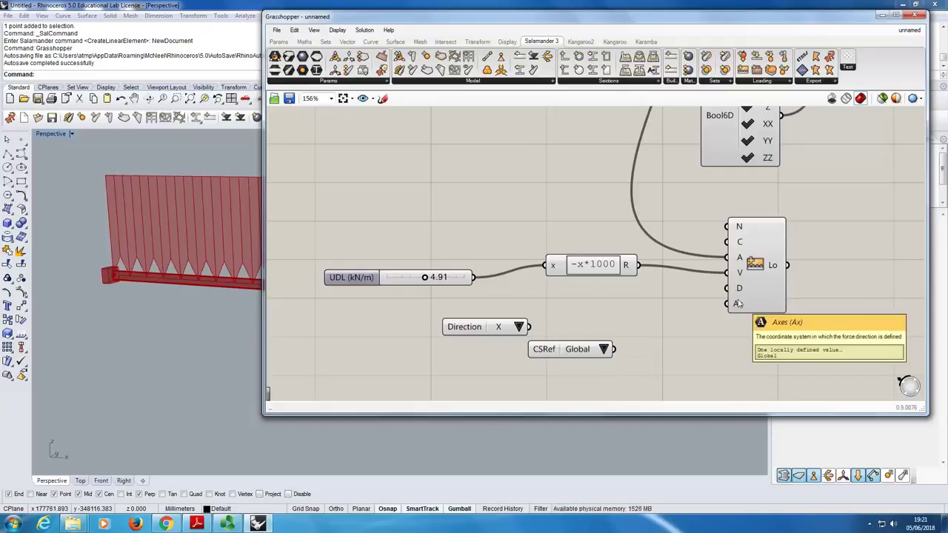
pyautogui.moveTo(429, 309); pyautogui.dragTo(646, 405)
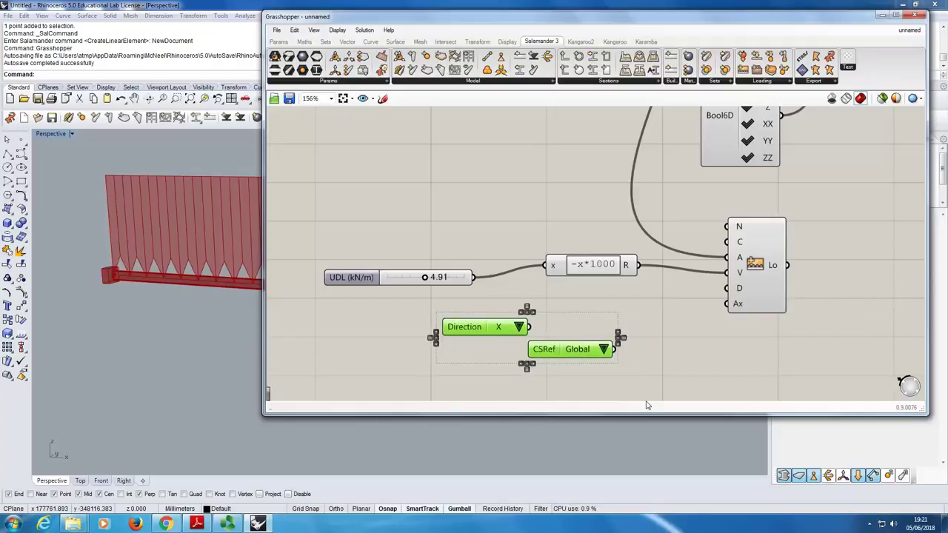
pyautogui.press('Delete')
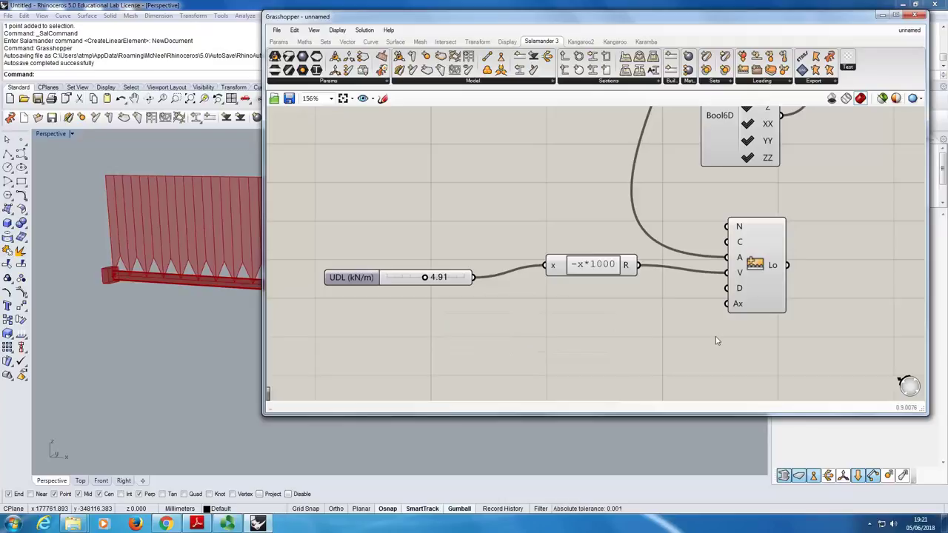
# Step: Move the Grasshopper window clear of the loaded beam in the viewport and set the Beam Length slider to 7456
pyautogui.scroll(-3, 636, 196)
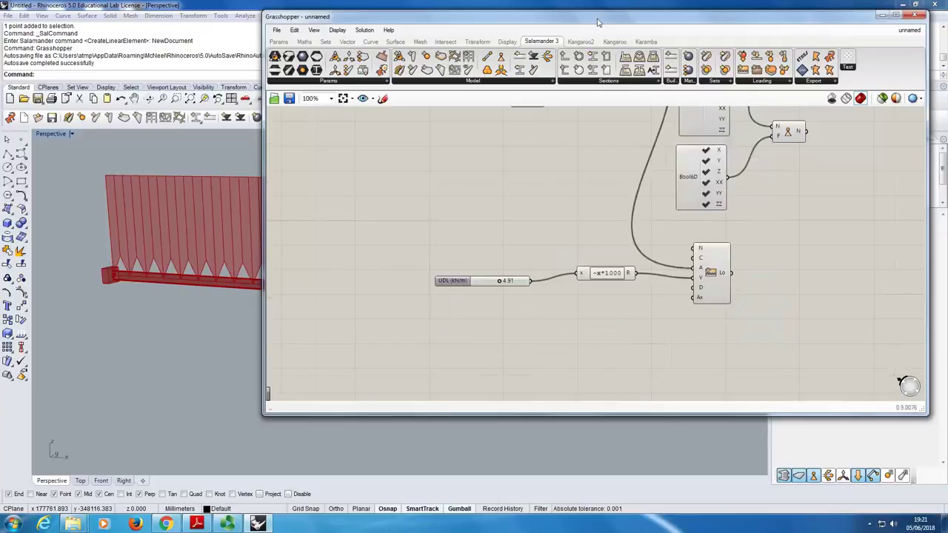
pyautogui.moveTo(599, 18); pyautogui.dragTo(598, 47)
pyautogui.scroll(-2, 594, 285)
pyautogui.scroll(-1, 594, 284)
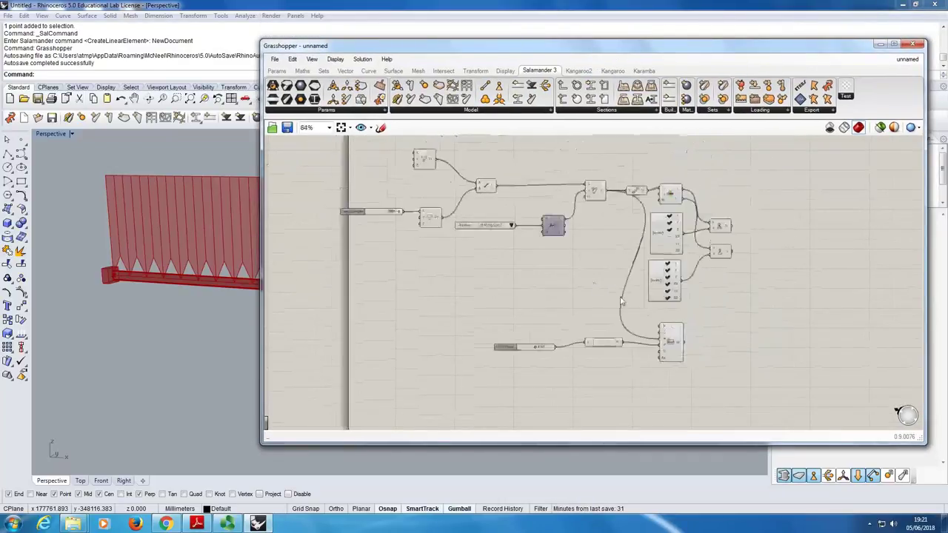
pyautogui.moveTo(542, 46); pyautogui.dragTo(625, 34)
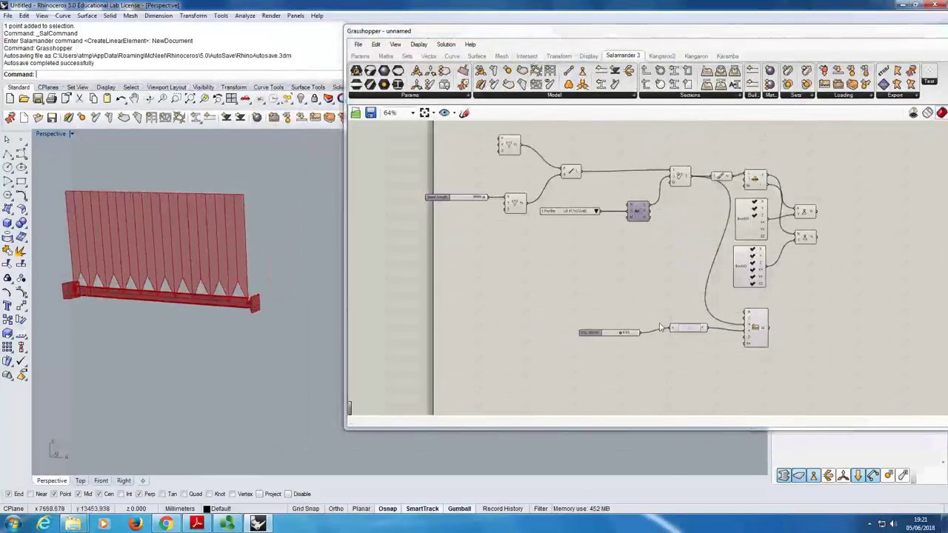
pyautogui.moveTo(622, 294); pyautogui.dragTo(586, 289, button='right')
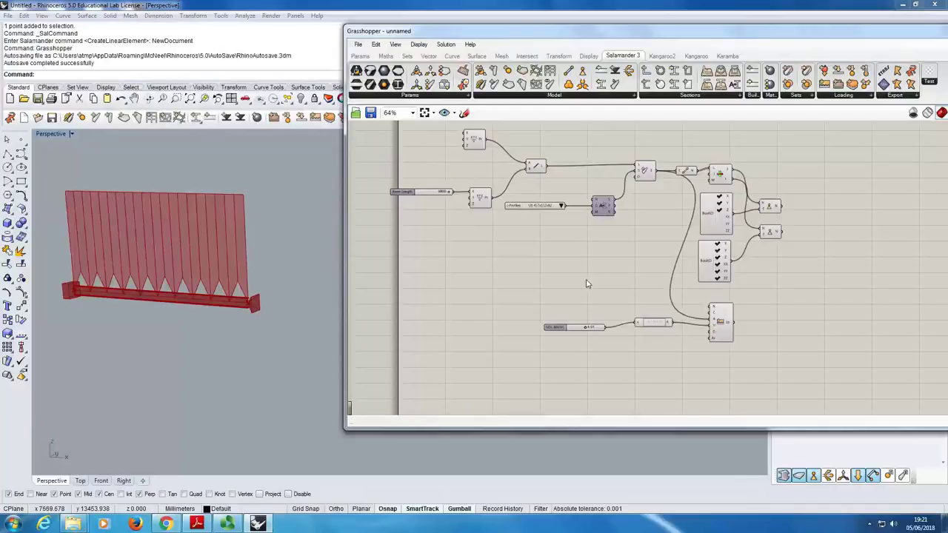
pyautogui.moveTo(447, 194)
pyautogui.mouseDown()
pyautogui.moveTo(433, 196)
pyautogui.moveTo(447, 197)
pyautogui.mouseUp()
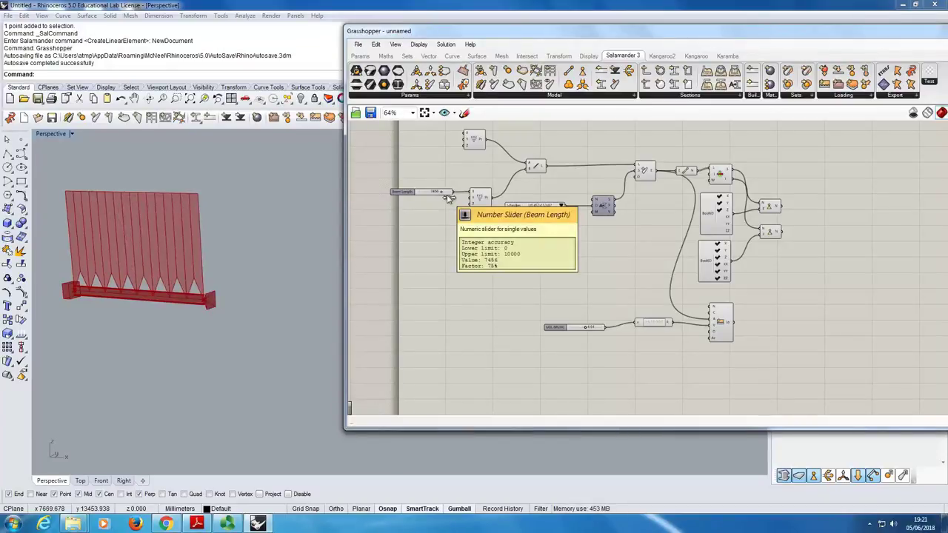
# Step: Check the Rhino model units and examine the Beam Length slider's value in relation to them
pyautogui.click(177, 508)
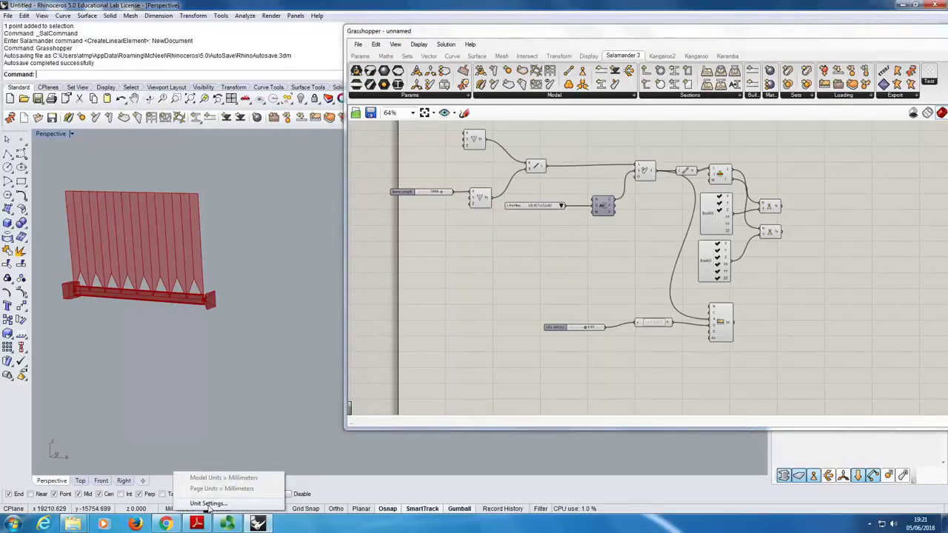
pyautogui.scroll(3, 440, 198)
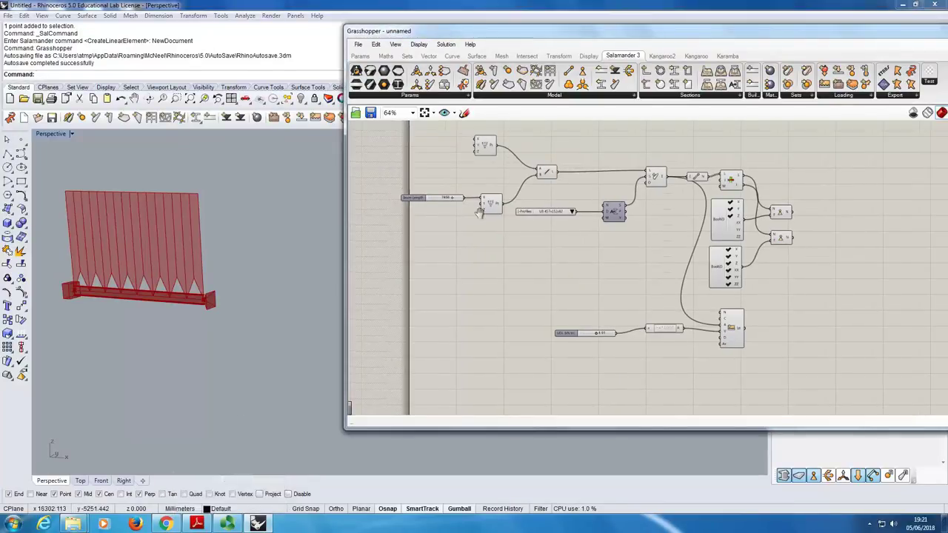
pyautogui.scroll(2, 440, 198)
pyautogui.scroll(2, 418, 195)
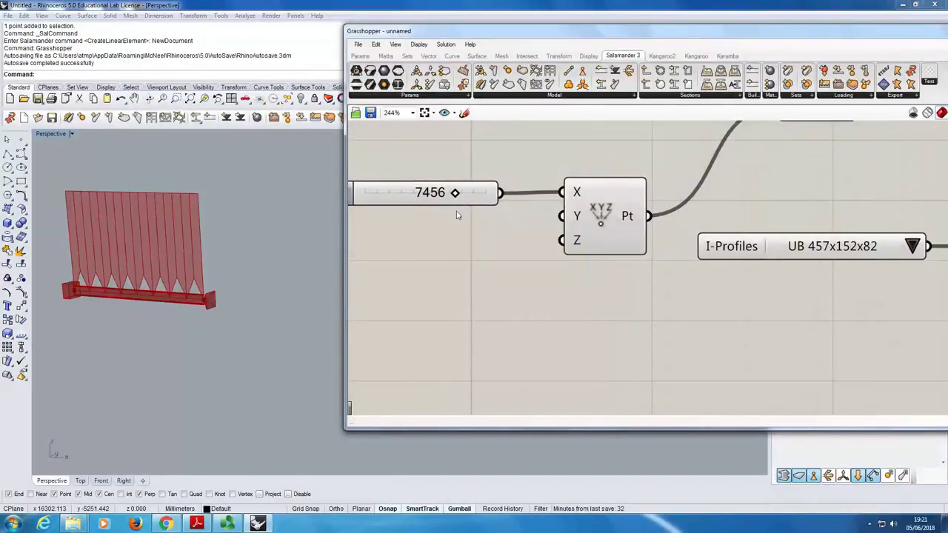
pyautogui.scroll(-3, 463, 265)
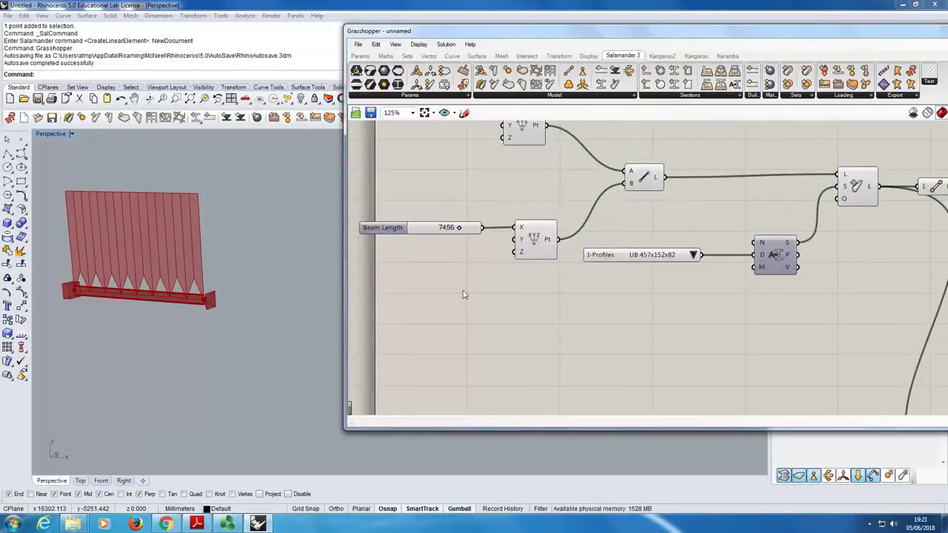
pyautogui.scroll(-3, 469, 333)
pyautogui.scroll(3, 510, 260)
pyautogui.scroll(-2, 364, 354)
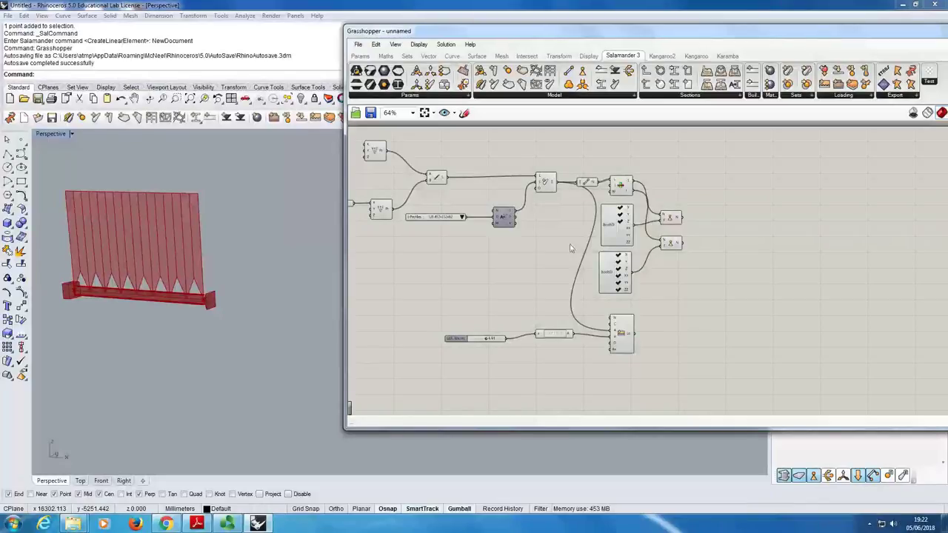
# Step: Examine the linear load's Value input and the unit it expects, comparing it with the Rhino model units
pyautogui.scroll(3, 582, 350)
pyautogui.moveTo(631, 328)
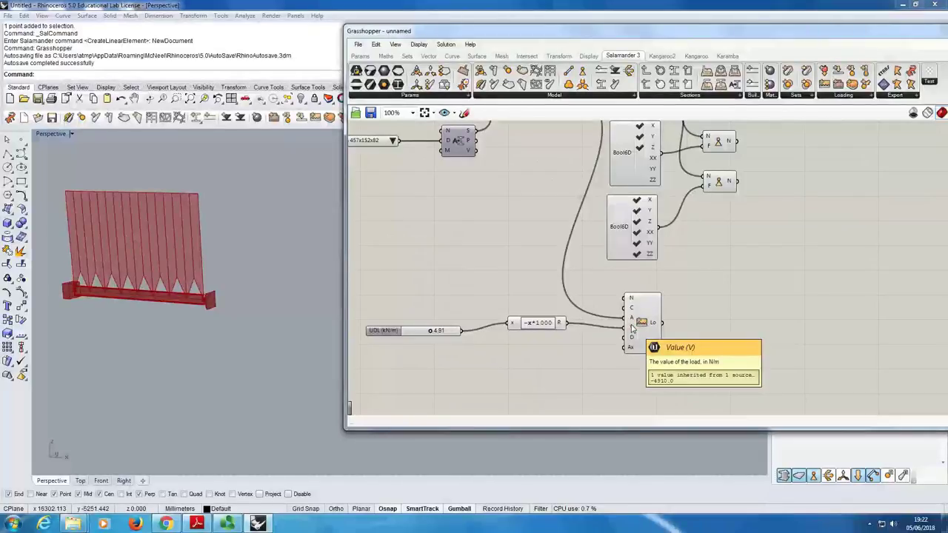
pyautogui.moveTo(453, 244); pyautogui.dragTo(536, 257, button='right')
pyautogui.scroll(-2, 535, 258)
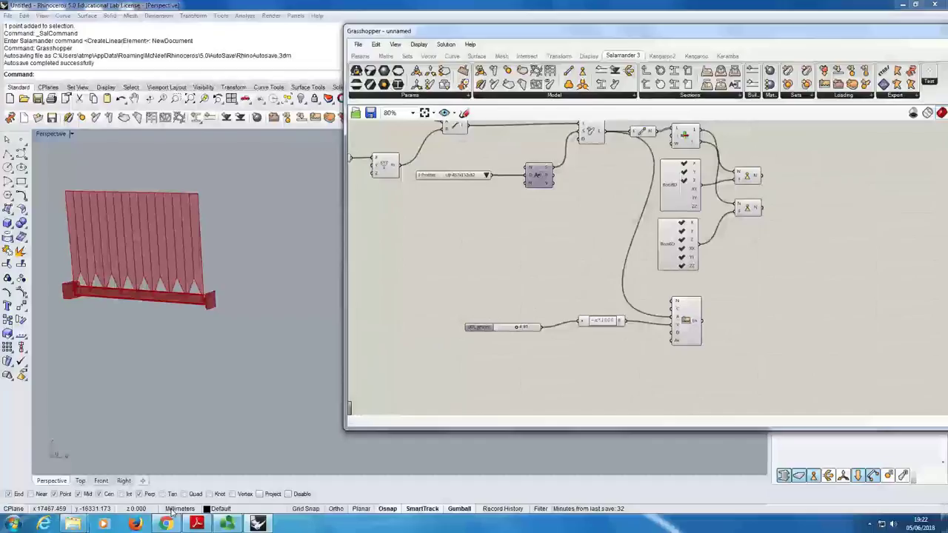
pyautogui.moveTo(427, 283); pyautogui.dragTo(562, 319, button='right')
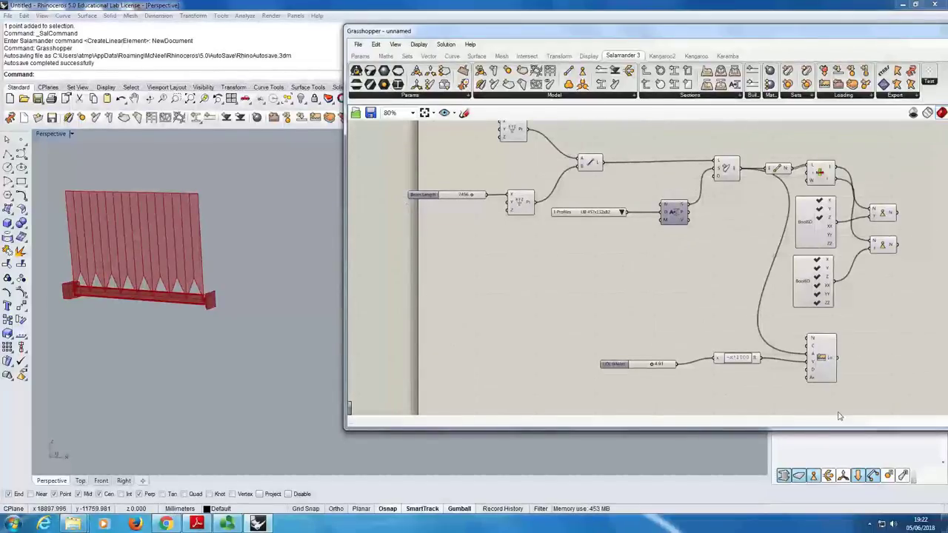
pyautogui.moveTo(736, 303); pyautogui.dragTo(688, 317, button='right')
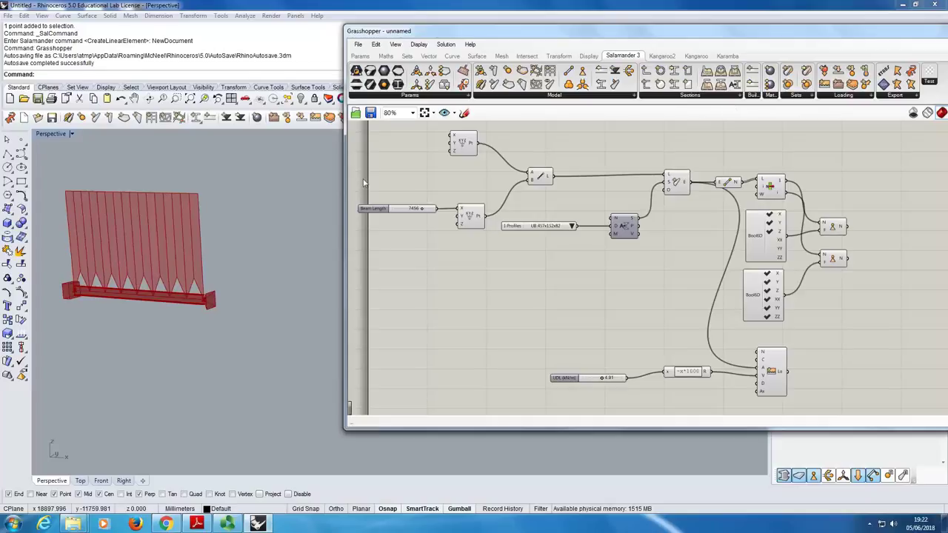
pyautogui.click(541, 178)
pyautogui.click(580, 165)
pyautogui.click(548, 178)
pyautogui.click(622, 166)
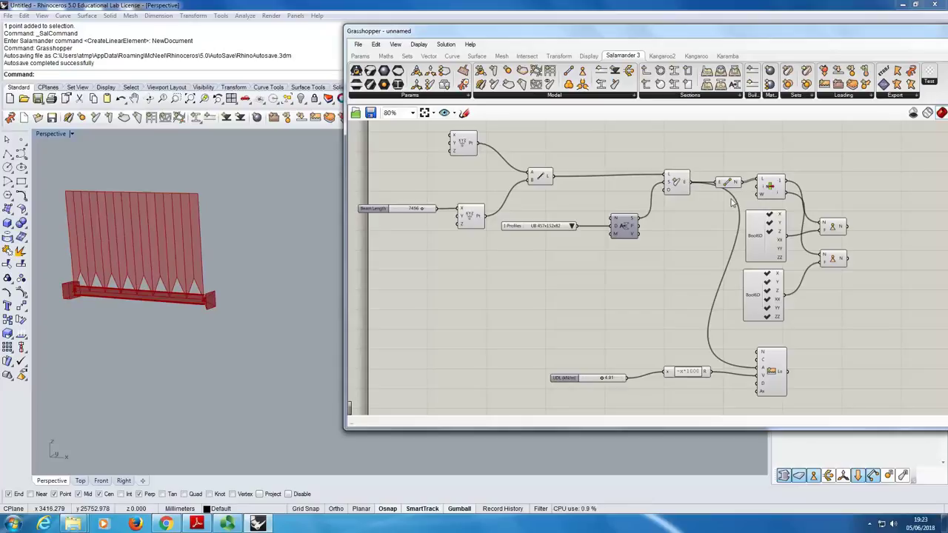
pyautogui.moveTo(562, 240); pyautogui.dragTo(474, 231, button='right')
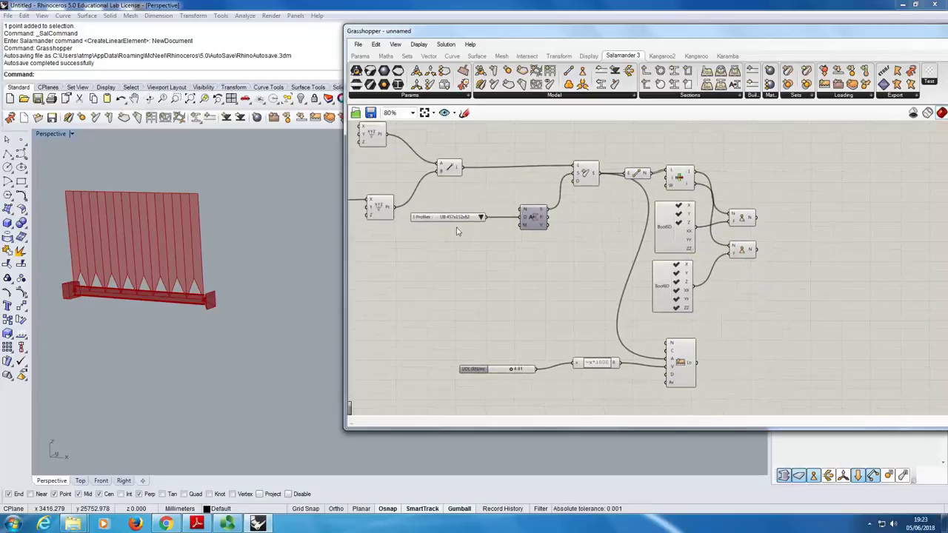
# Step: Set the Beam Length slider to 10000 and lower the UDL slider to about 4.8 kN/m
pyautogui.scroll(-2, 421, 243)
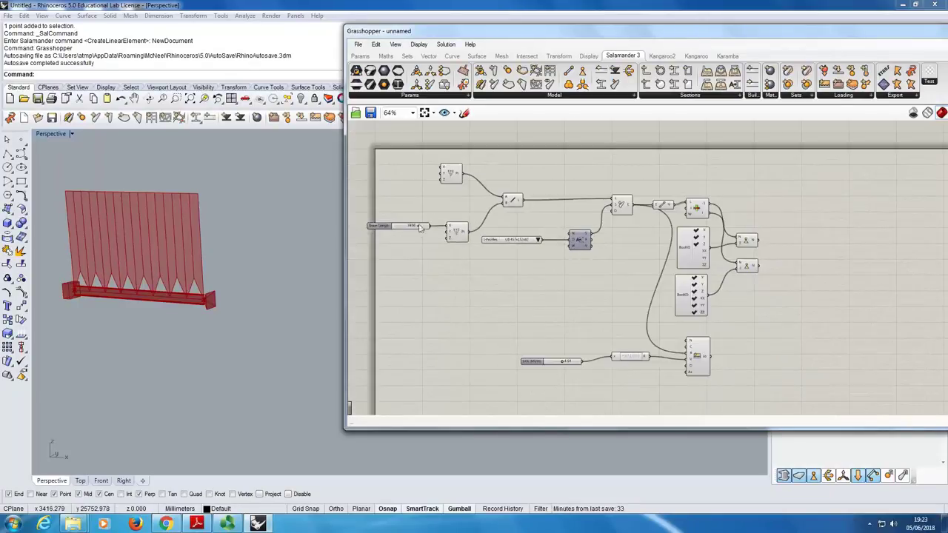
pyautogui.moveTo(421, 228); pyautogui.dragTo(427, 228)
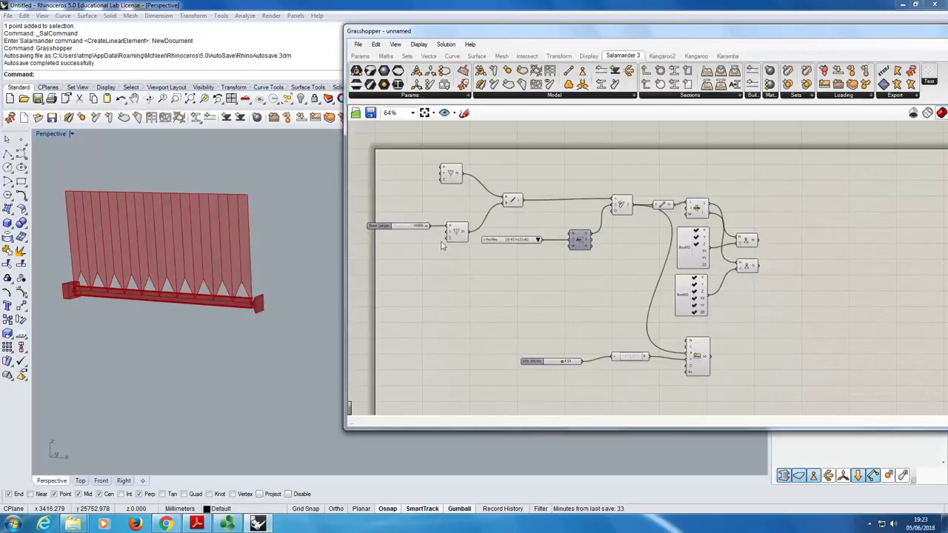
pyautogui.moveTo(565, 363)
pyautogui.mouseDown()
pyautogui.moveTo(575, 364)
pyautogui.moveTo(561, 363)
pyautogui.mouseUp()
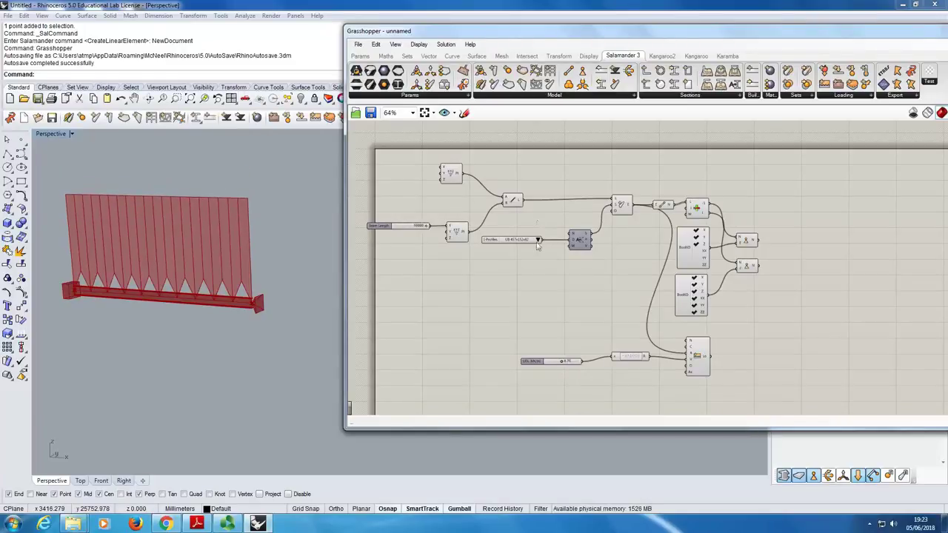
# Step: Set the beam's I-profile catalogue section to UB 762x267x134
pyautogui.click(539, 241)
pyautogui.moveTo(559, 248)
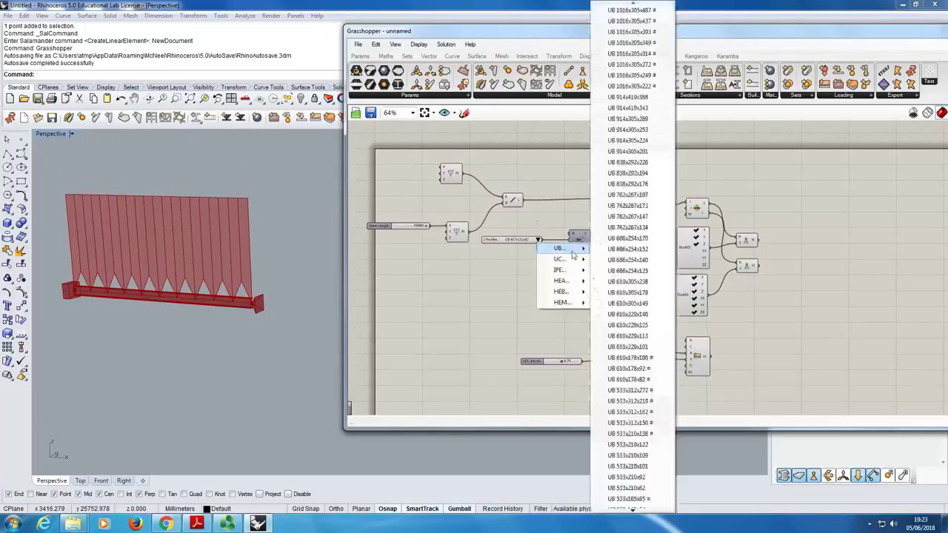
pyautogui.click(639, 458)
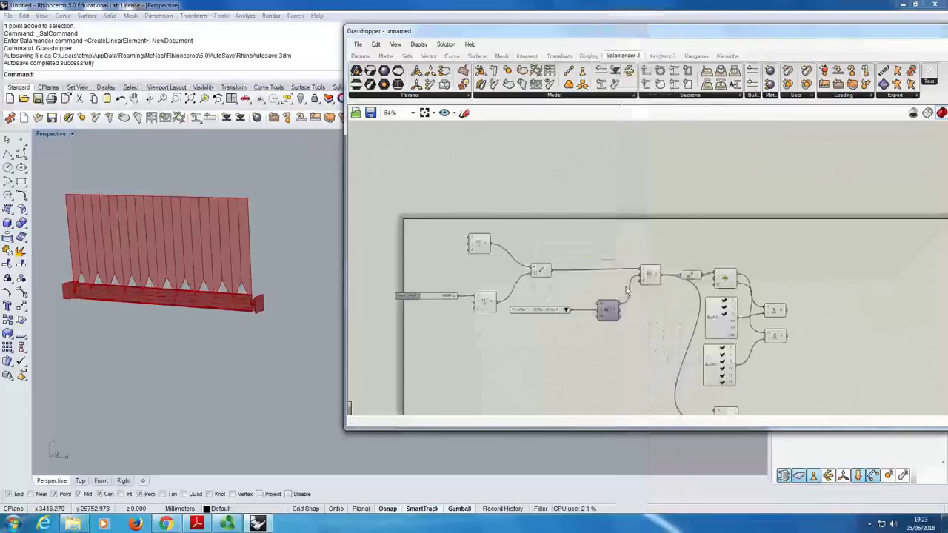
# Step: Set the beam's I-profile catalogue section to UB 254x146x31
pyautogui.scroll(4, 544, 259)
pyautogui.click(545, 259)
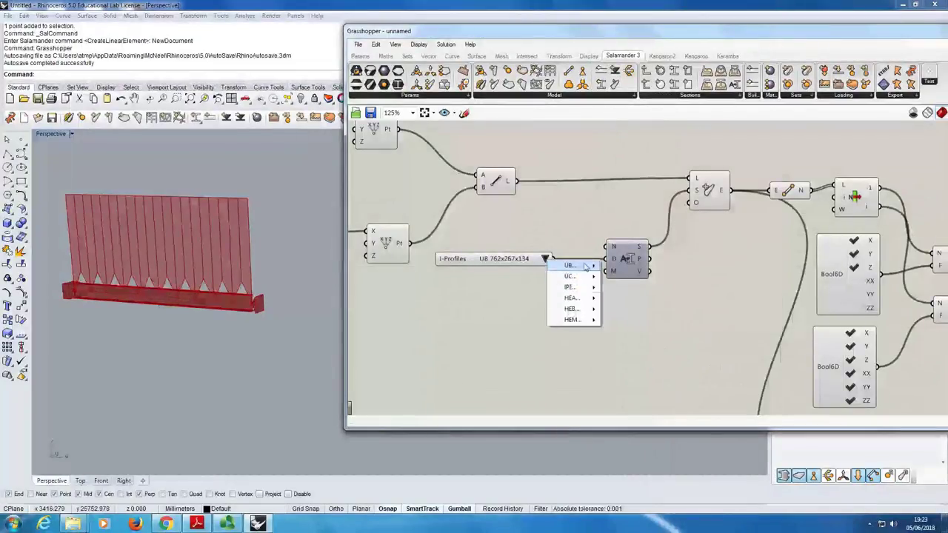
pyautogui.moveTo(585, 267)
pyautogui.moveTo(641, 511)
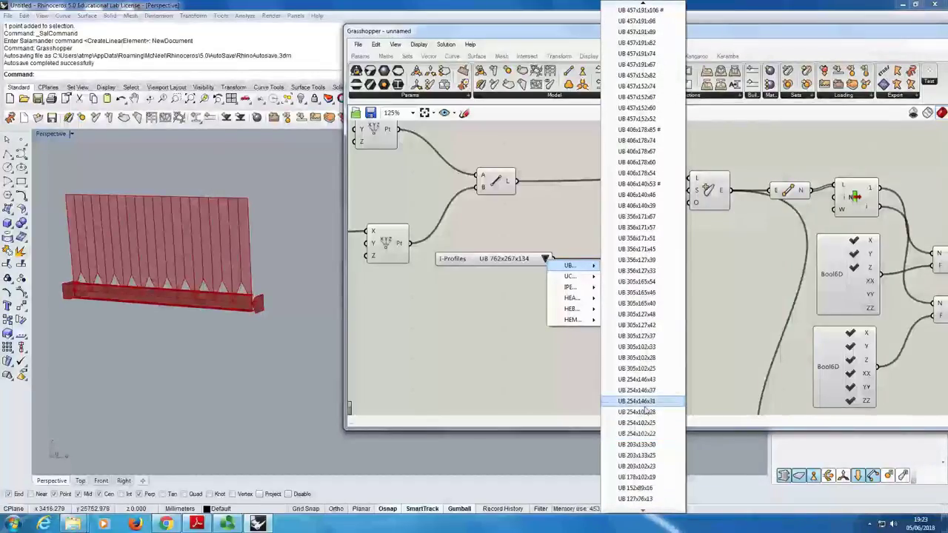
pyautogui.click(643, 405)
pyautogui.scroll(-3, 672, 341)
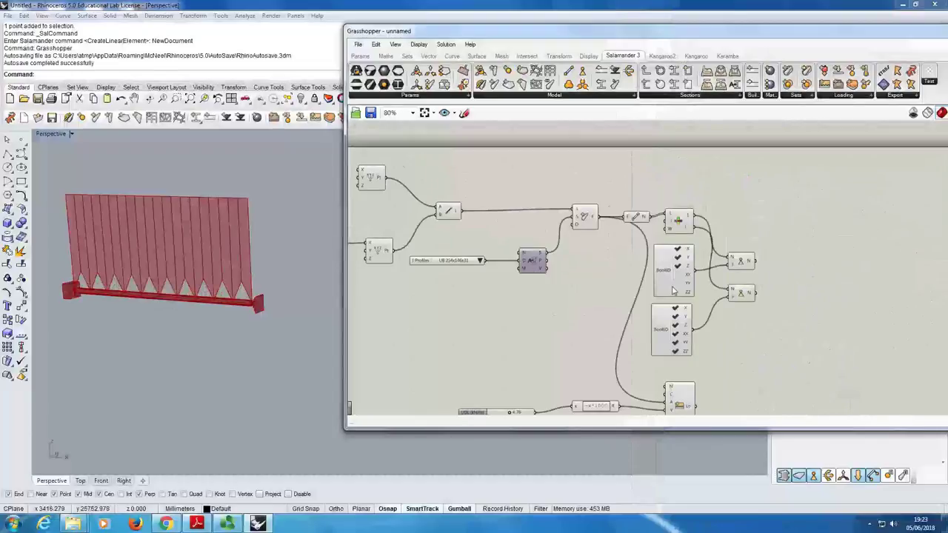
# Step: Add an Export GWA component to the canvas beyond the two node support components
pyautogui.moveTo(672, 291); pyautogui.dragTo(546, 233, button='right')
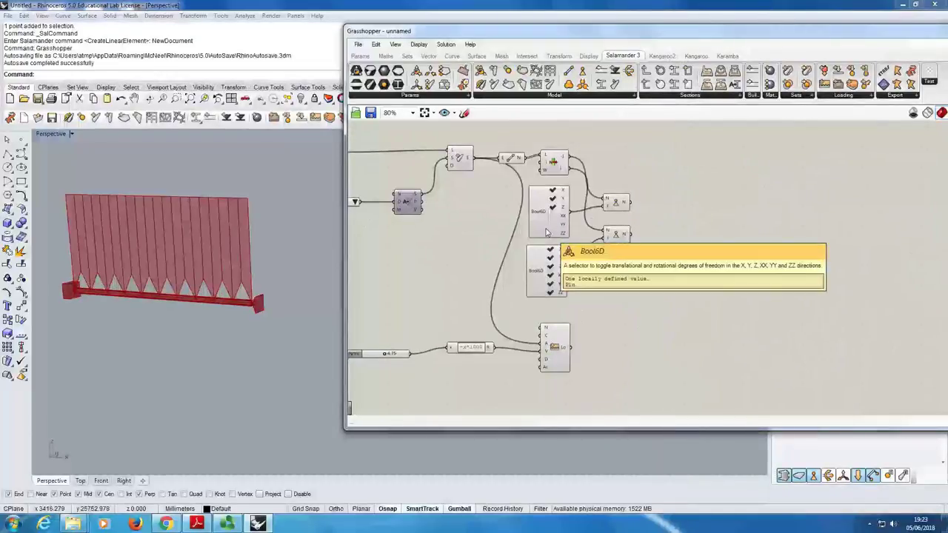
pyautogui.moveTo(429, 324); pyautogui.dragTo(495, 297, button='right')
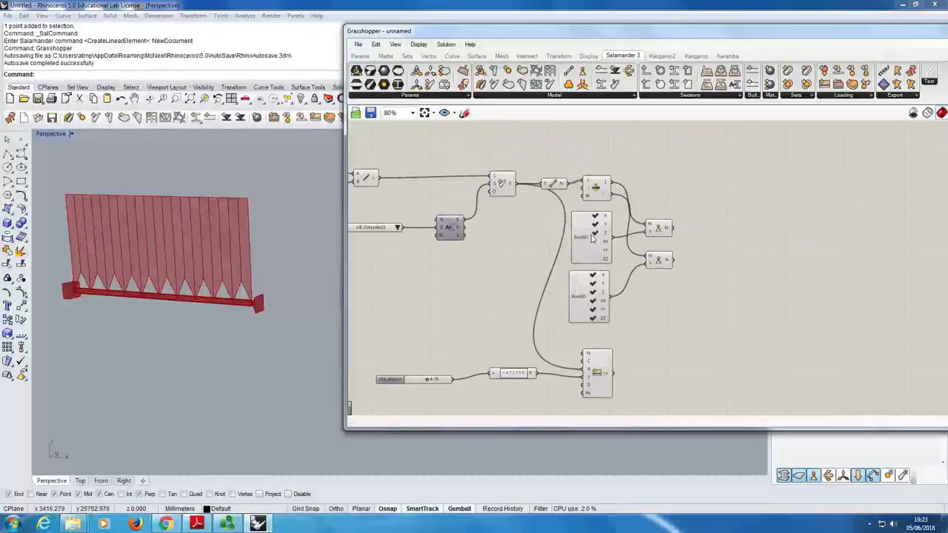
pyautogui.moveTo(724, 193); pyautogui.dragTo(703, 214, button='right')
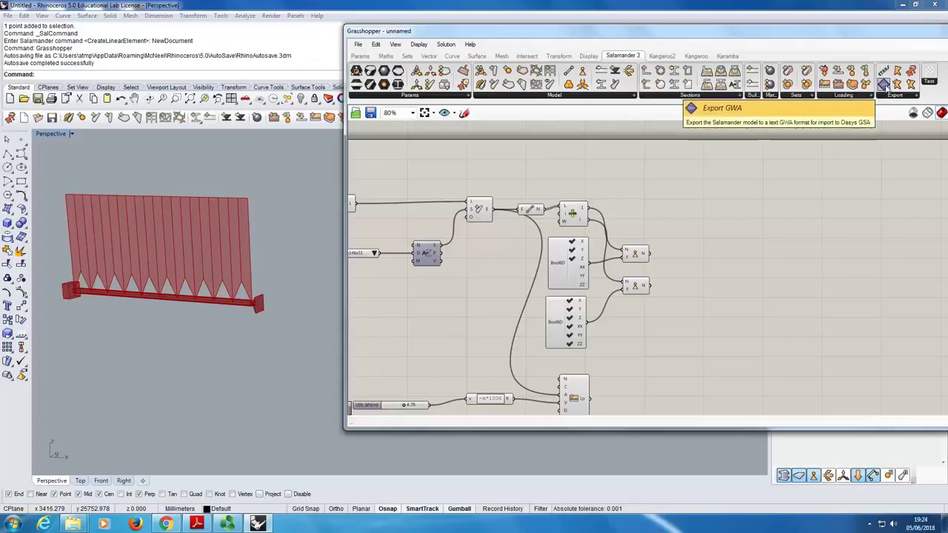
pyautogui.moveTo(884, 85); pyautogui.dragTo(759, 282)
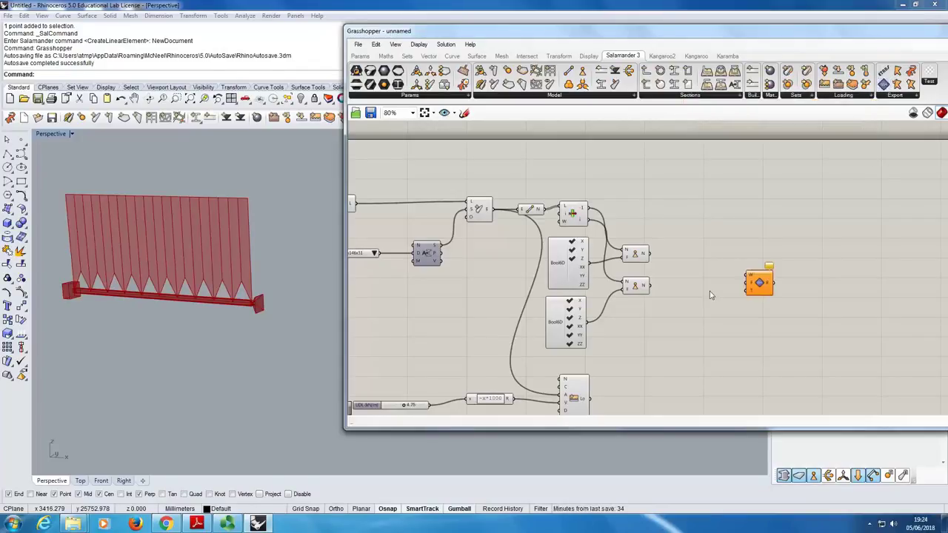
# Step: Move the Export GWA component up, roughly level with the upper node support component
pyautogui.scroll(3, 711, 237)
pyautogui.scroll(-2, 693, 244)
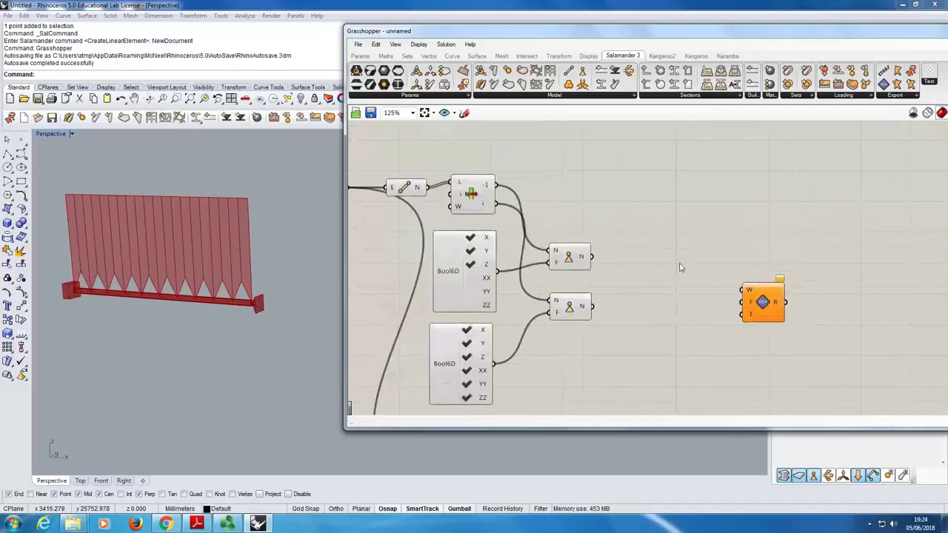
pyautogui.click(764, 296)
pyautogui.click(692, 229)
pyautogui.moveTo(764, 297); pyautogui.dragTo(754, 247)
pyautogui.click(650, 278)
pyautogui.click(685, 187)
pyautogui.click(673, 219)
pyautogui.moveTo(673, 219); pyautogui.dragTo(721, 233, button='right')
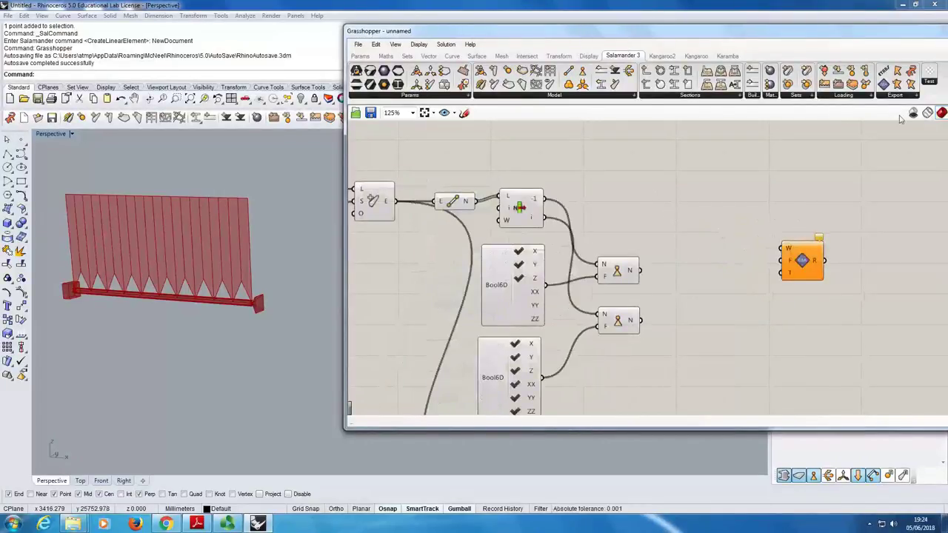
# Step: Add a Boolean Toggle set to False, connected to the Export GWA component's Write input, and position it above the component
pyautogui.moveTo(804, 261)
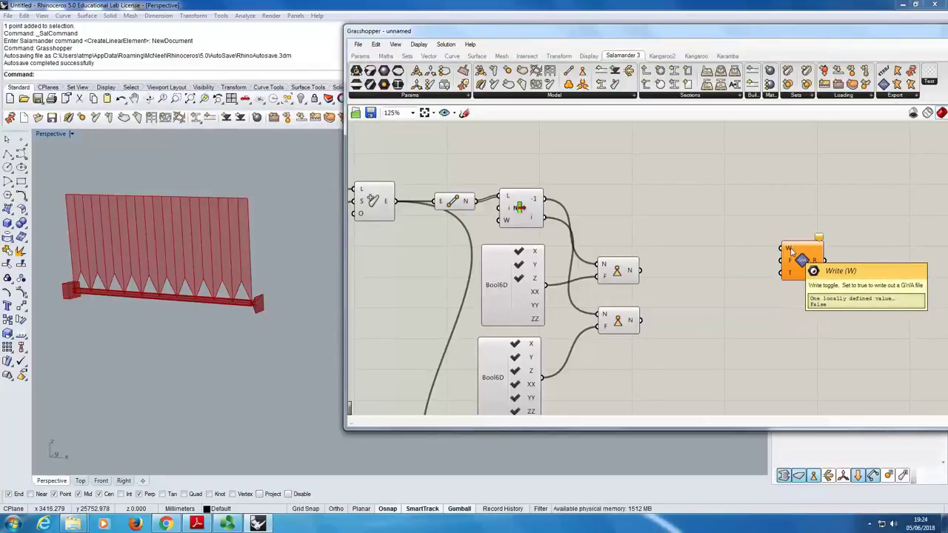
pyautogui.click(360, 55)
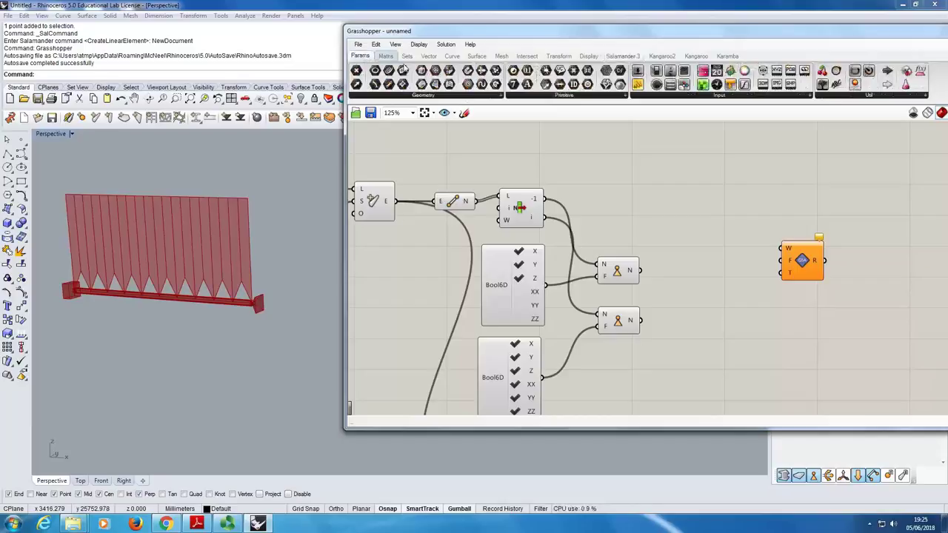
pyautogui.moveTo(656, 71); pyautogui.dragTo(782, 248)
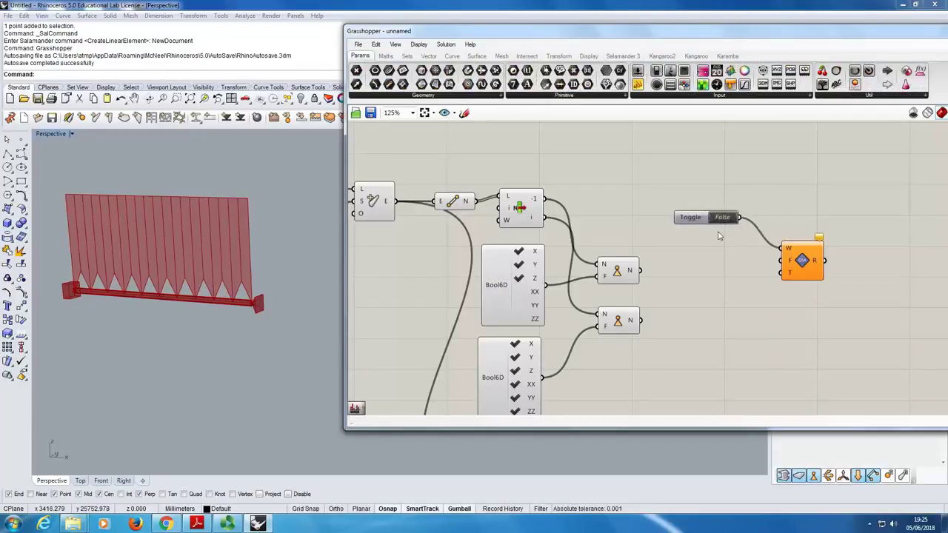
pyautogui.doubleClick(722, 218)
pyautogui.moveTo(694, 220); pyautogui.dragTo(674, 188)
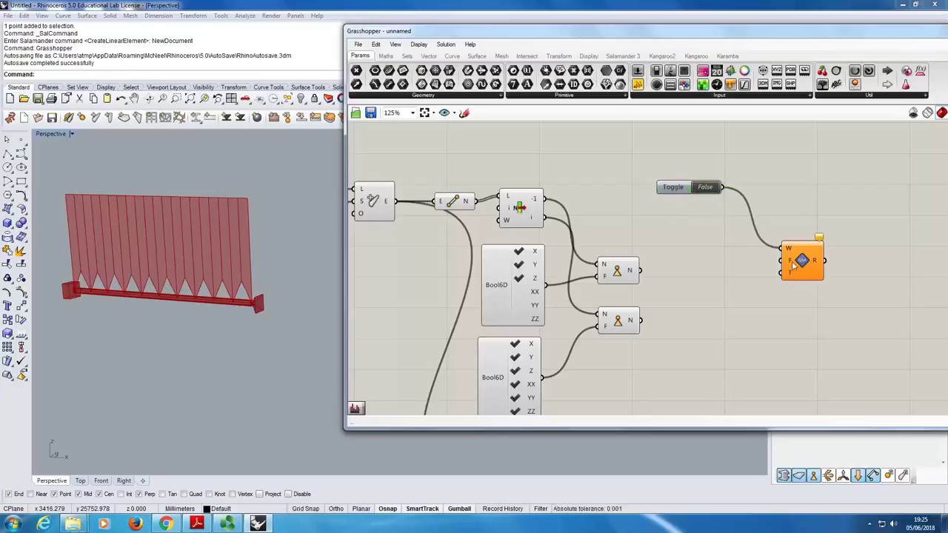
# Step: Switch to Windows Explorer and open the temp folder on the C: drive
pyautogui.moveTo(791, 265)
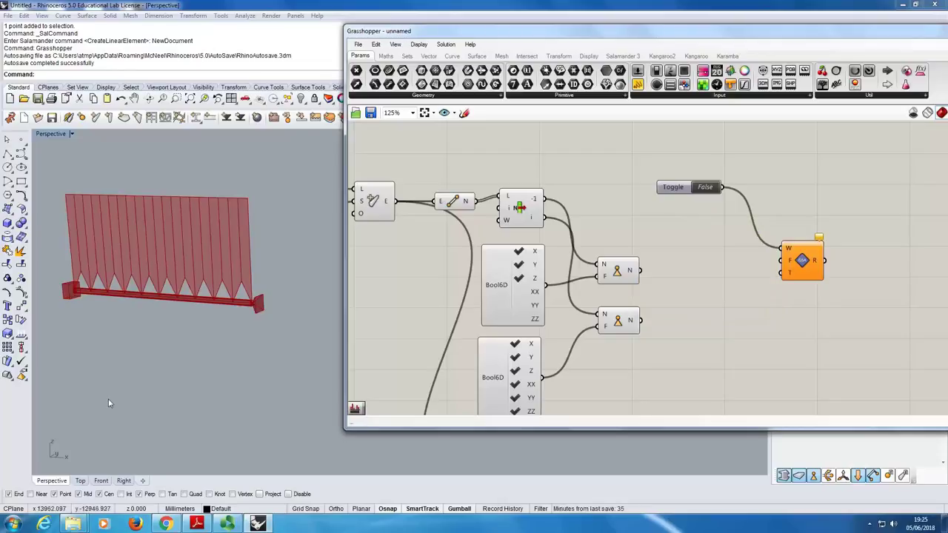
pyautogui.click(13, 525)
pyautogui.click(191, 318)
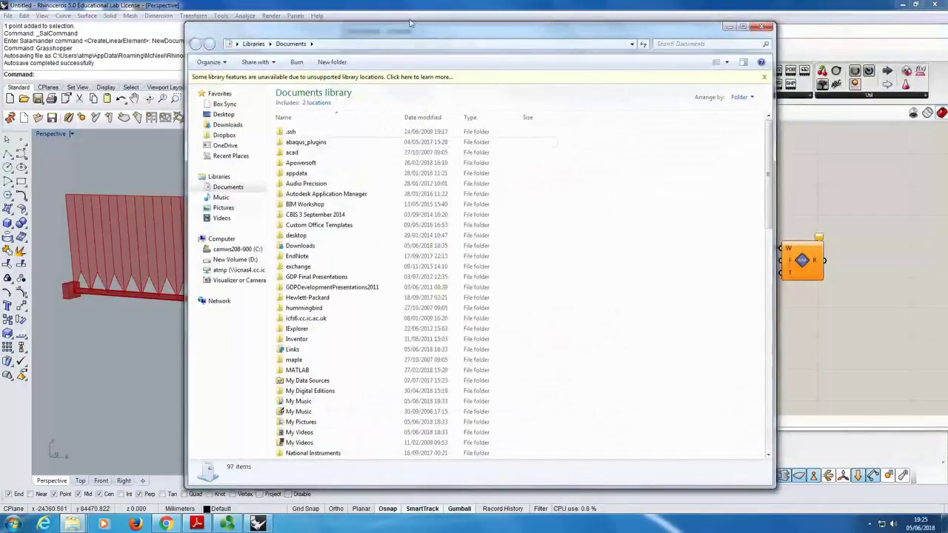
pyautogui.click(431, 46)
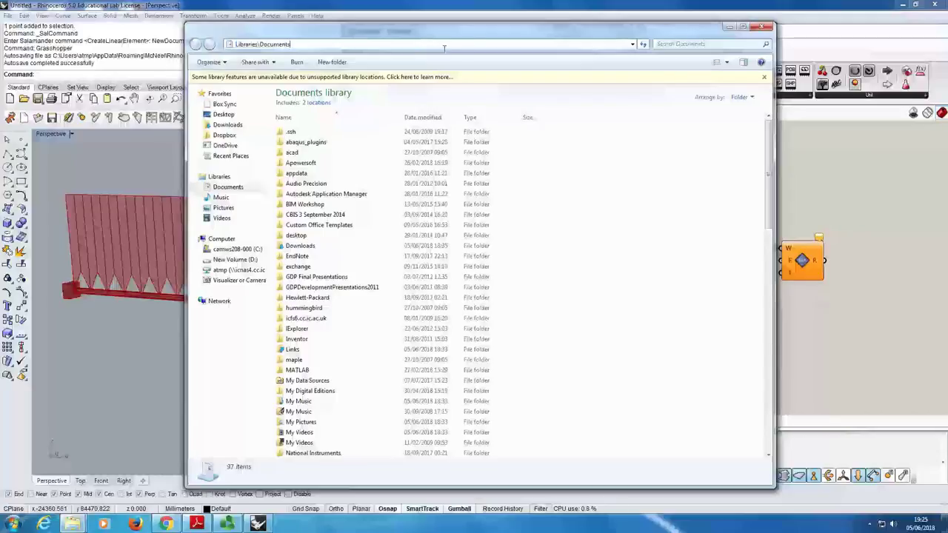
pyautogui.click(632, 44)
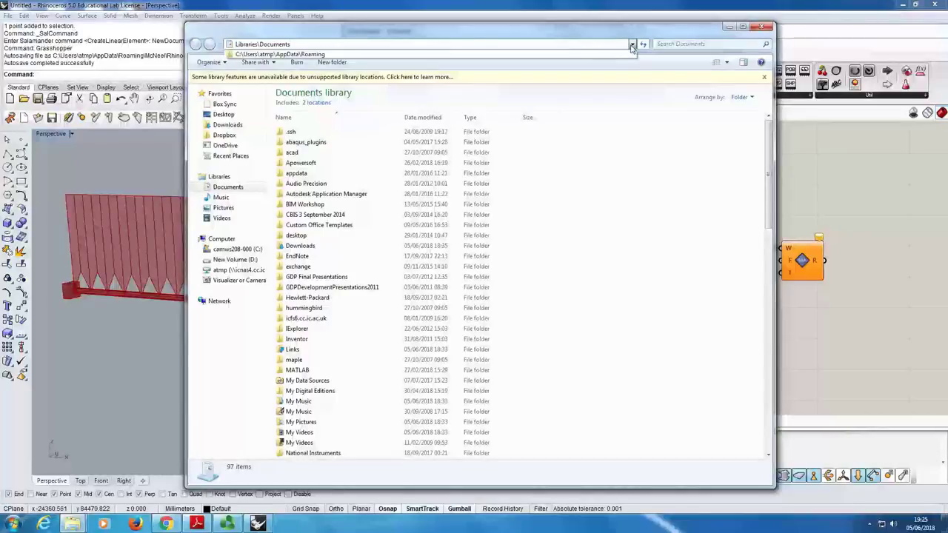
pyautogui.click(632, 44)
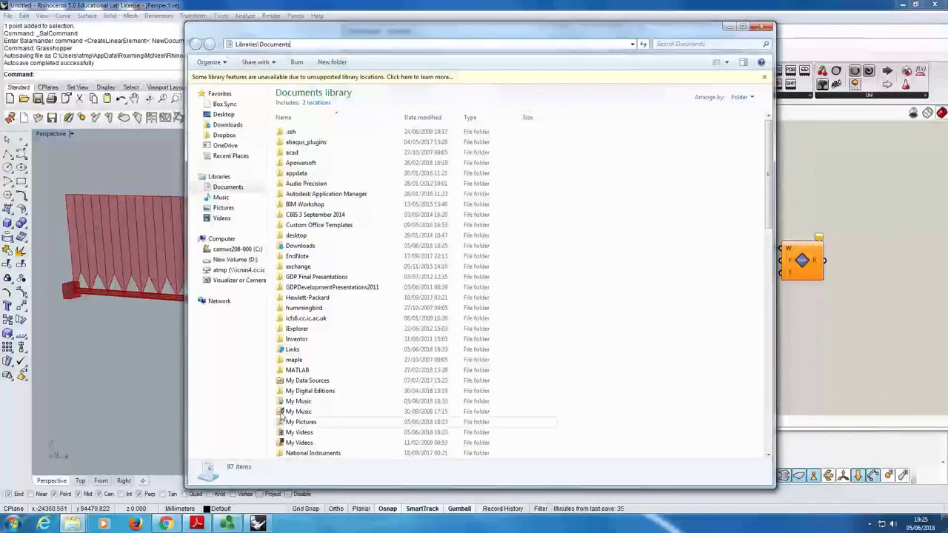
pyautogui.click(226, 187)
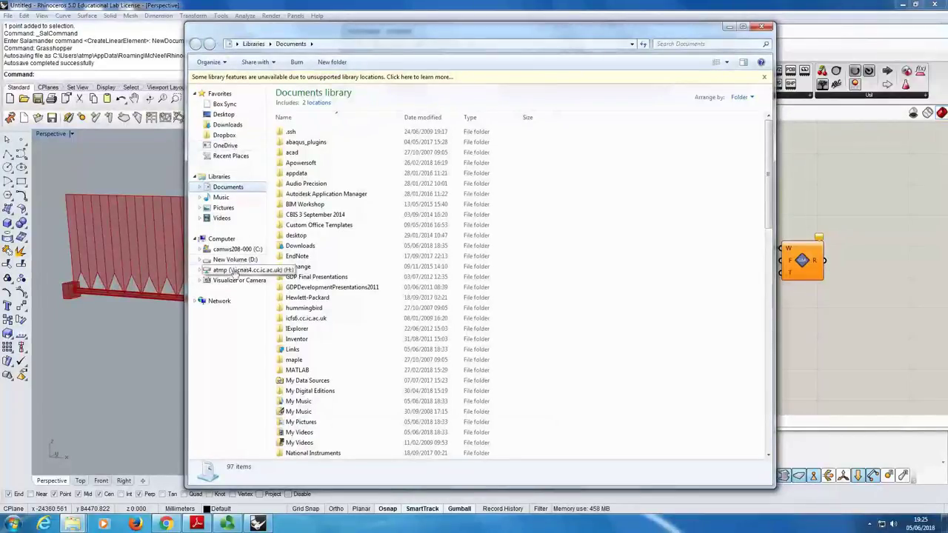
pyautogui.press('c')
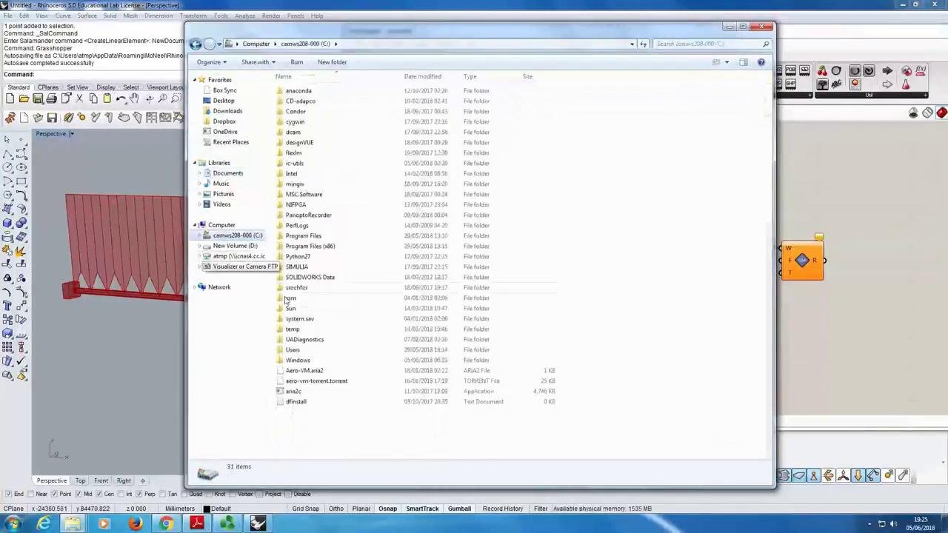
pyautogui.doubleClick(291, 329)
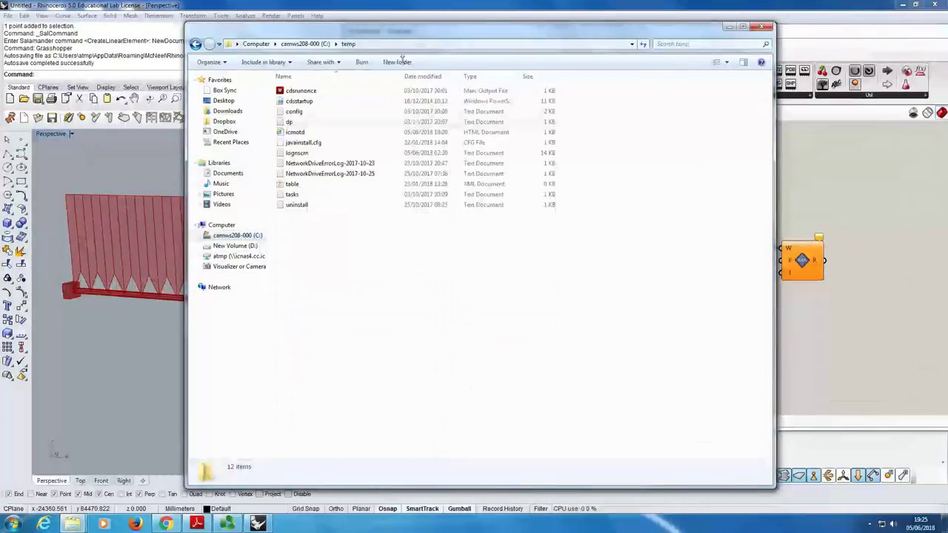
pyautogui.moveTo(488, 35); pyautogui.dragTo(387, 25)
# Step: Add a Panel below the Boolean Toggle containing the file path C:\Temp\Example.gwa and shrink it around the text
pyautogui.click(696, 177)
pyautogui.moveTo(625, 181); pyautogui.dragTo(645, 156, button='right')
pyautogui.moveTo(637, 84); pyautogui.dragTo(704, 204)
pyautogui.click(714, 248)
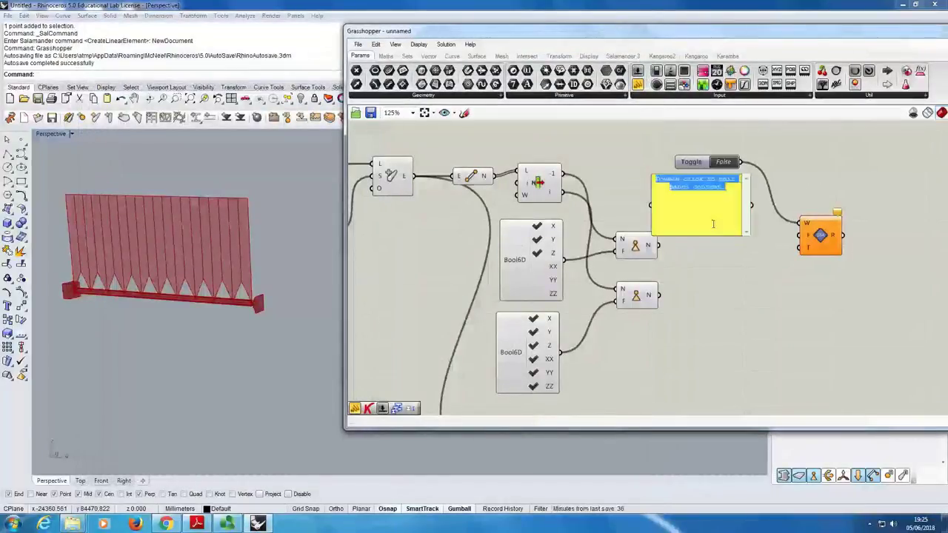
pyautogui.doubleClick(722, 226)
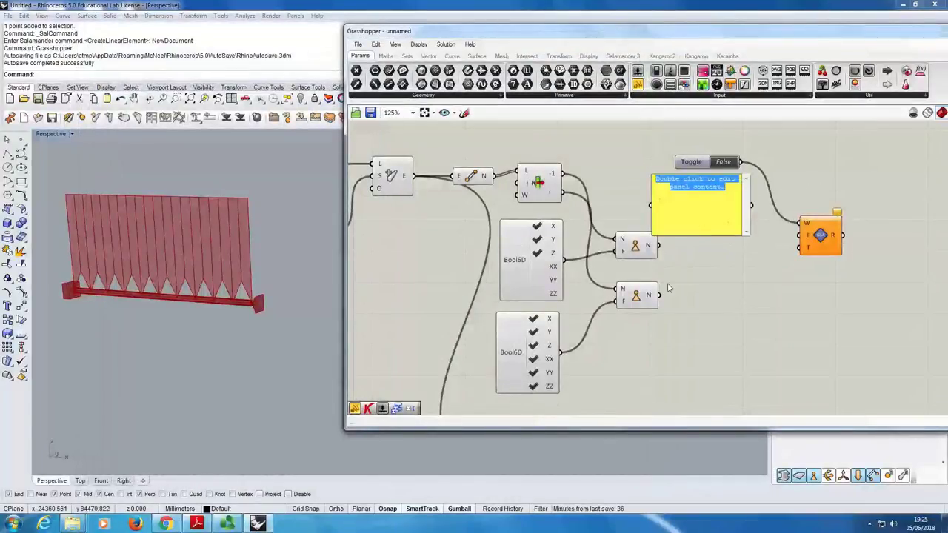
pyautogui.write('c:\\')
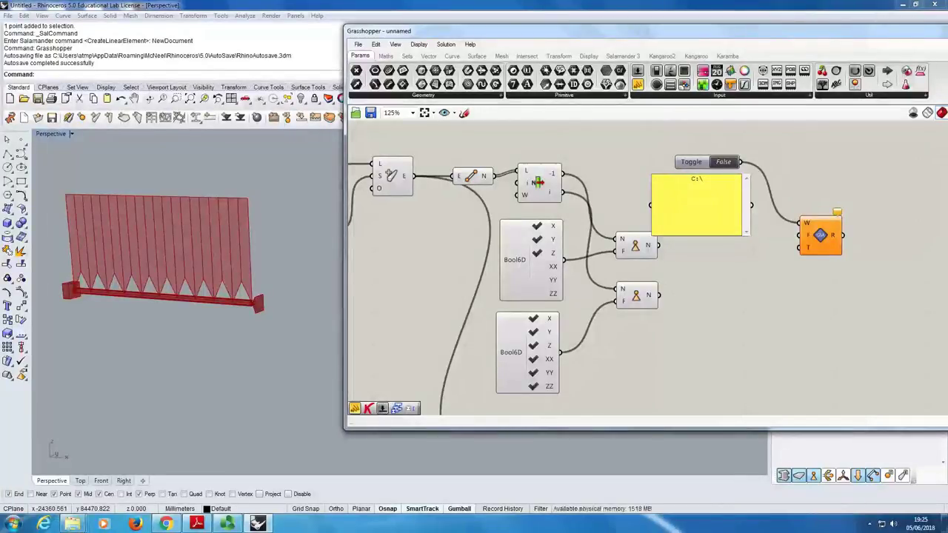
pyautogui.write('Temp\\')
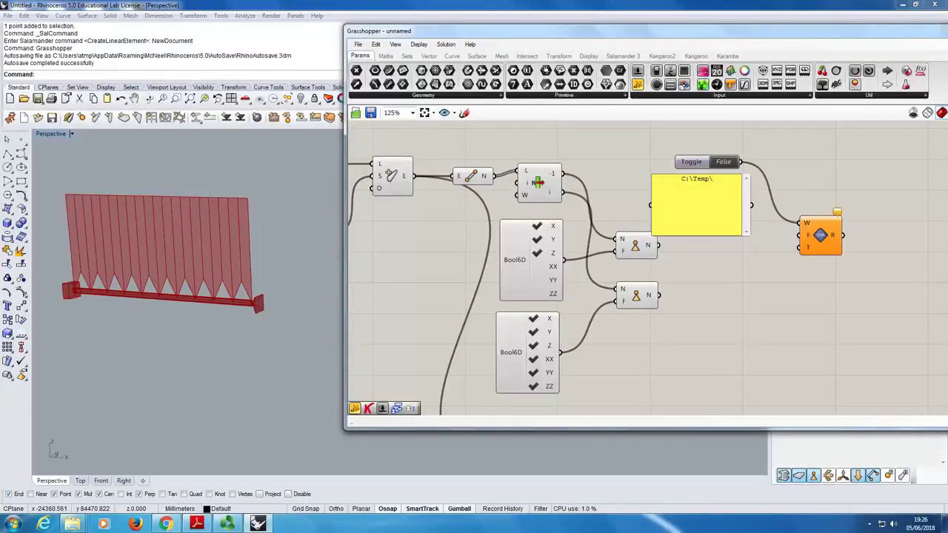
pyautogui.write('Example.gwa')
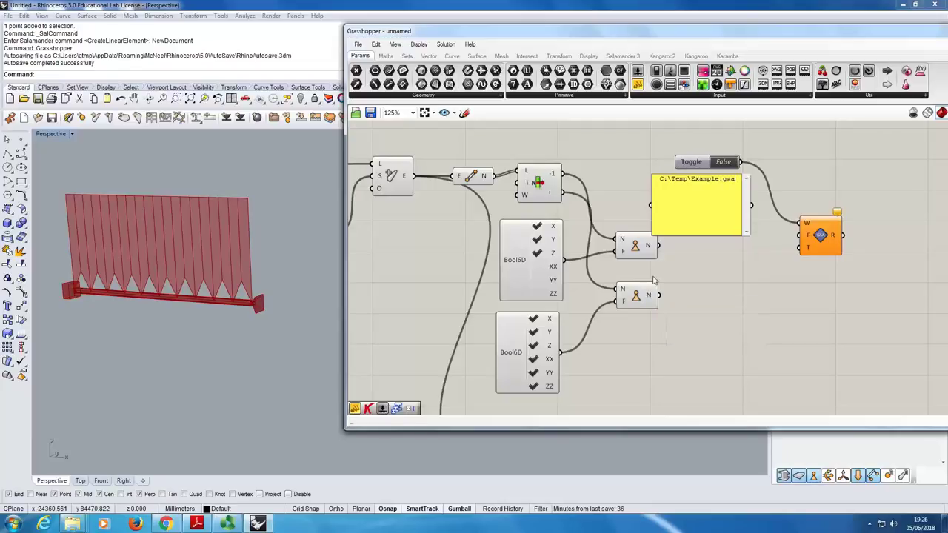
pyautogui.rightClick(646, 250)
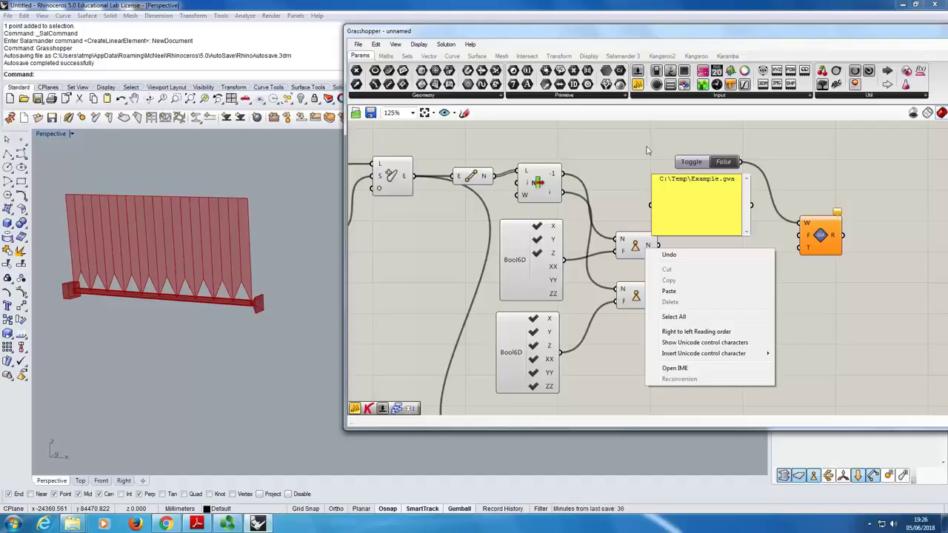
pyautogui.click(779, 161)
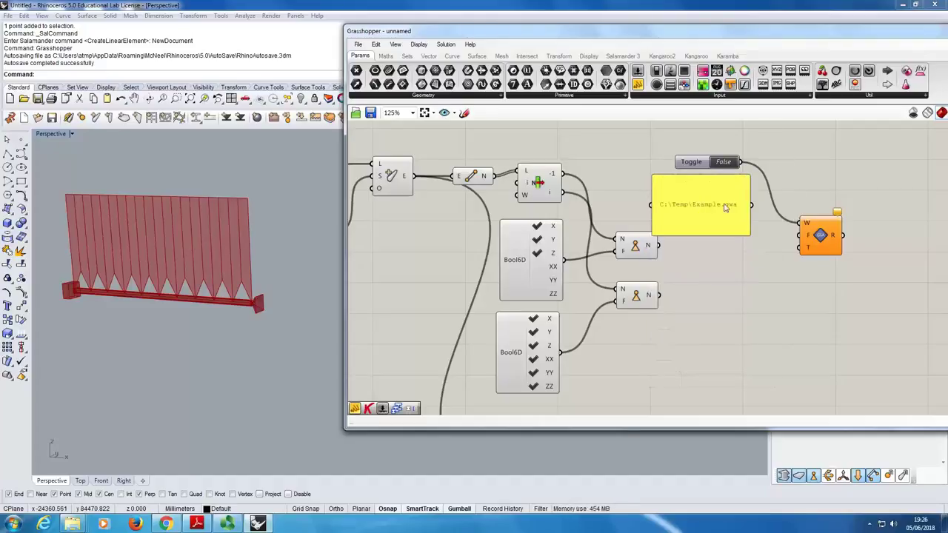
pyautogui.scroll(2, 725, 208)
pyautogui.moveTo(718, 221); pyautogui.dragTo(729, 214)
# Step: Save the Grasshopper definition on the Desktop as SalExample in Grasshopper Binary (*.gh) format
pyautogui.click(358, 44)
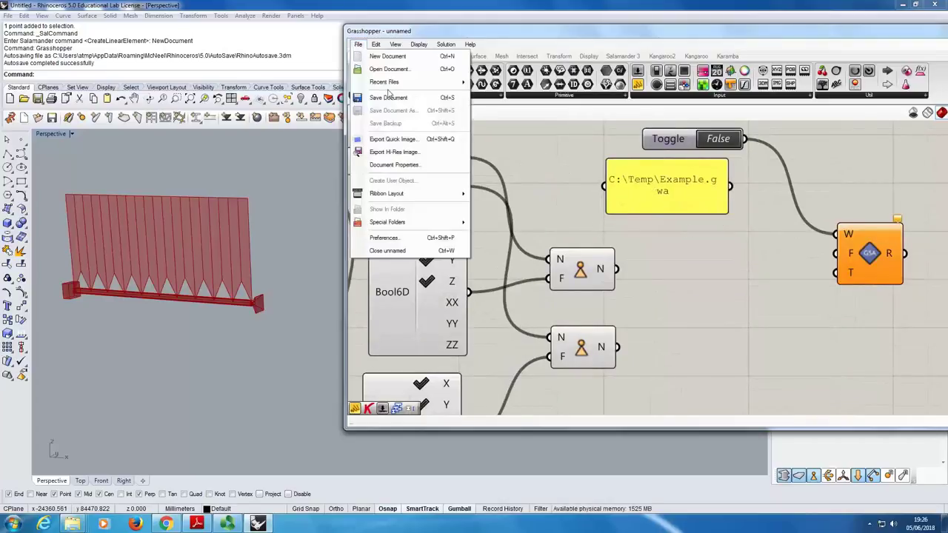
pyautogui.click(388, 97)
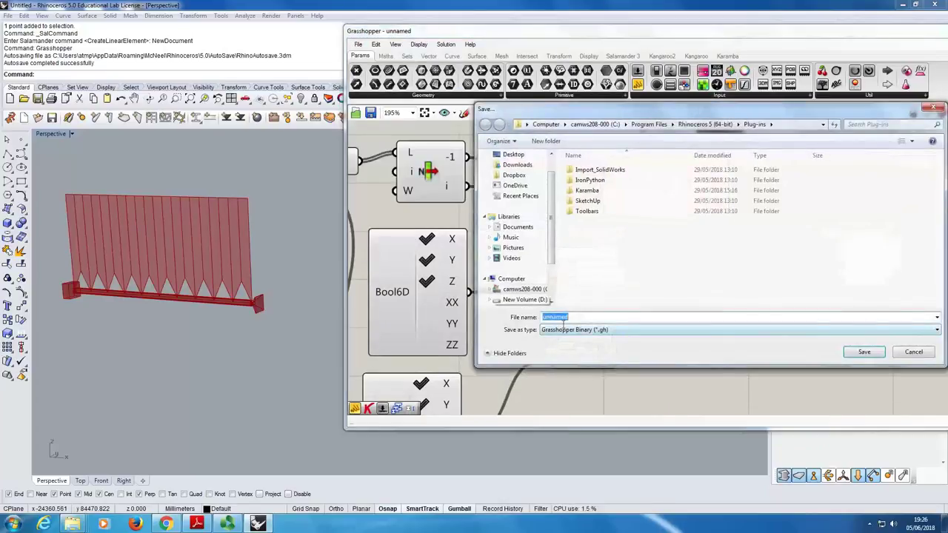
pyautogui.click(513, 155)
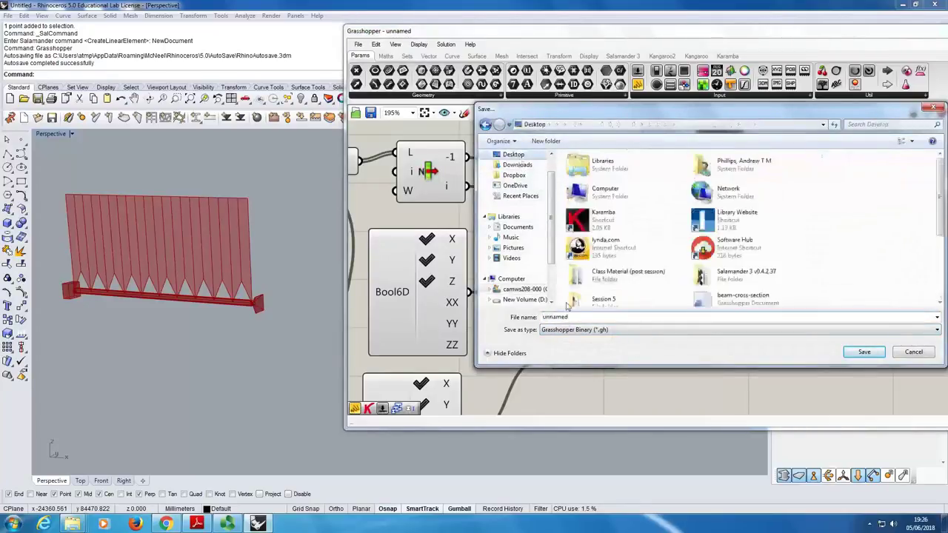
pyautogui.doubleClick(567, 317)
pyautogui.write('SalExample')
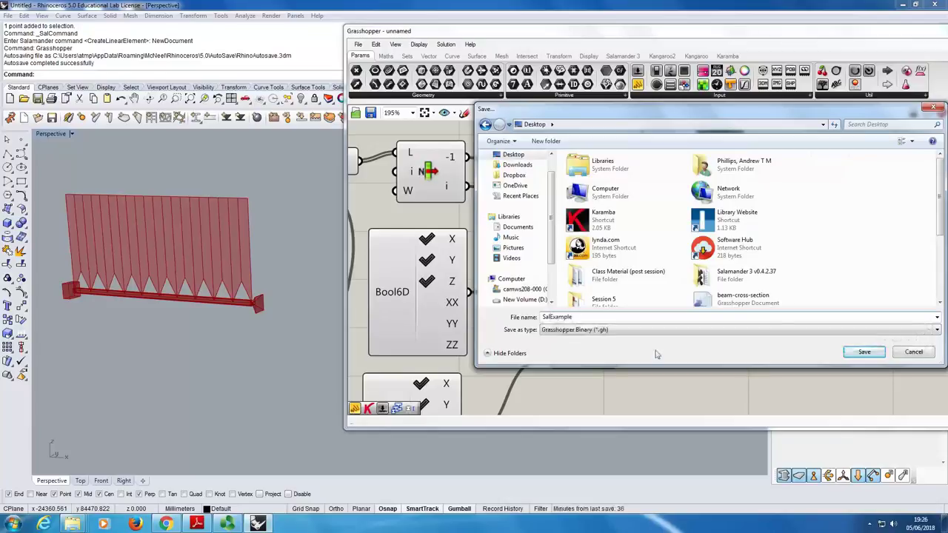
pyautogui.click(864, 351)
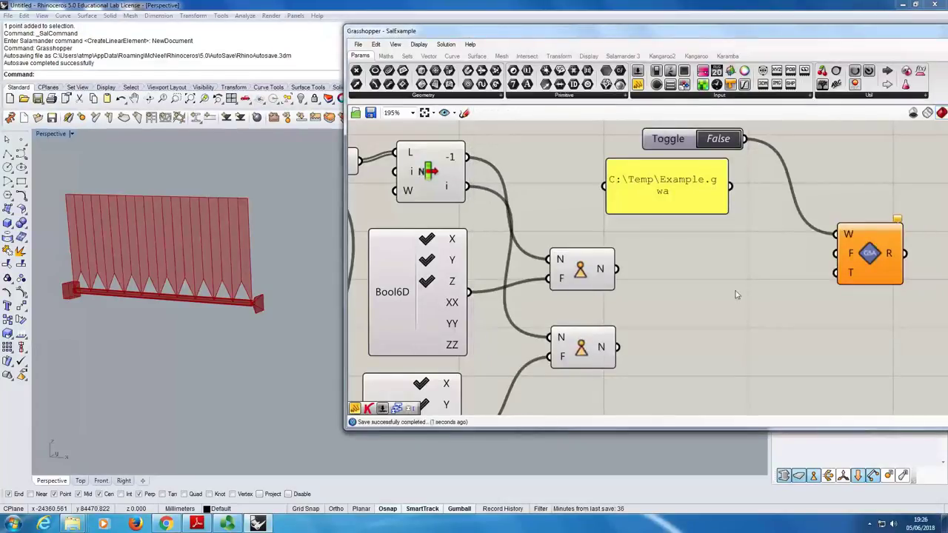
# Step: Widen the path panel to fit its text on one line and connect it to the Export GWA component's FilePath input
pyautogui.moveTo(613, 202); pyautogui.dragTo(583, 203)
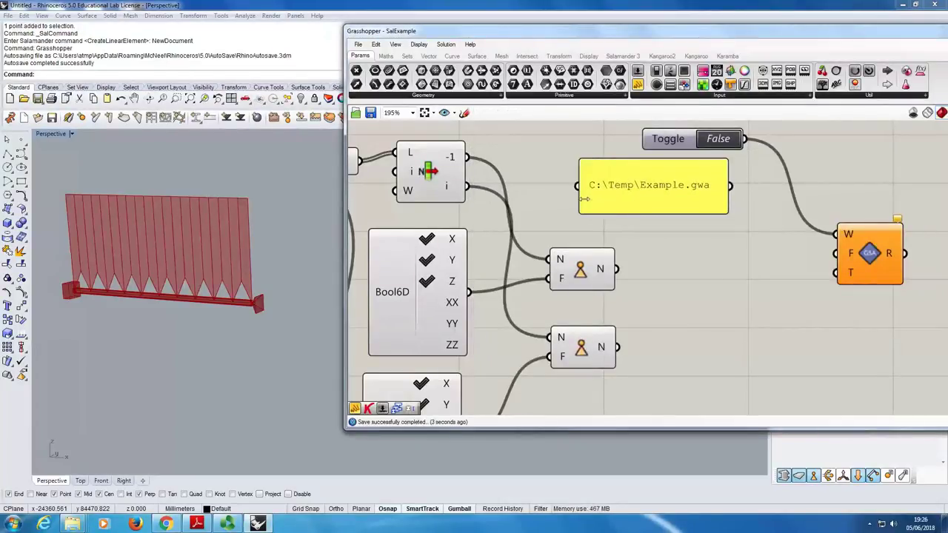
pyautogui.moveTo(739, 191); pyautogui.dragTo(843, 254)
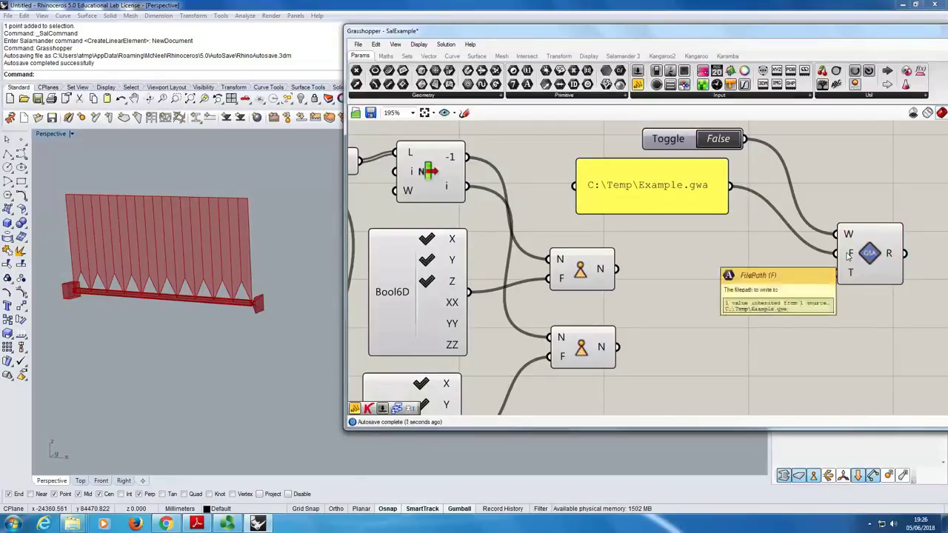
pyautogui.moveTo(698, 200); pyautogui.dragTo(660, 225)
pyautogui.click(729, 329)
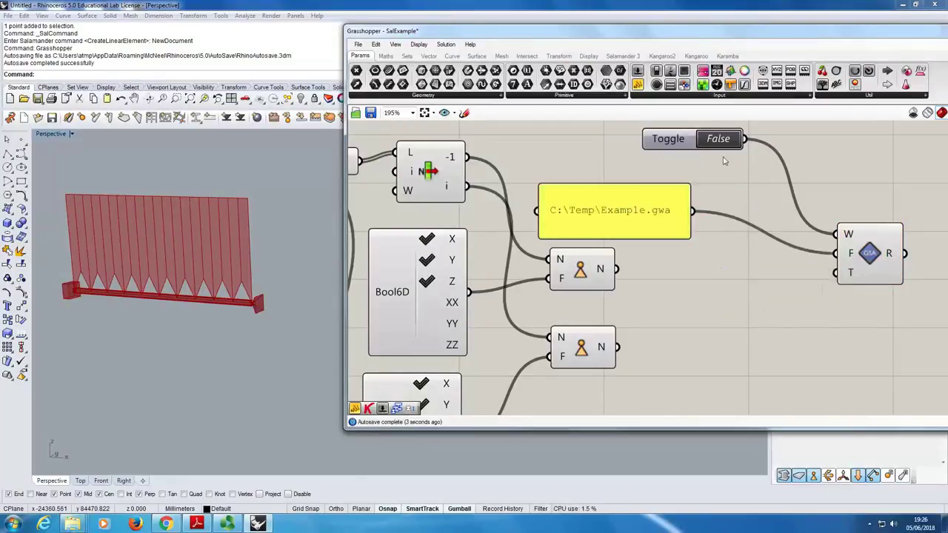
# Step: Set the Boolean Toggle to True to write the model to the GWA file
pyautogui.click(715, 140)
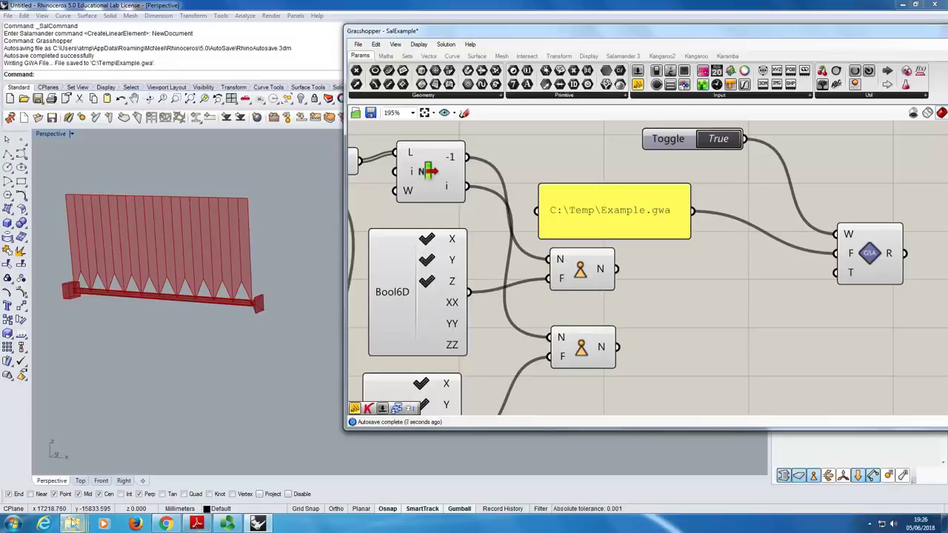
pyautogui.moveTo(73, 526)
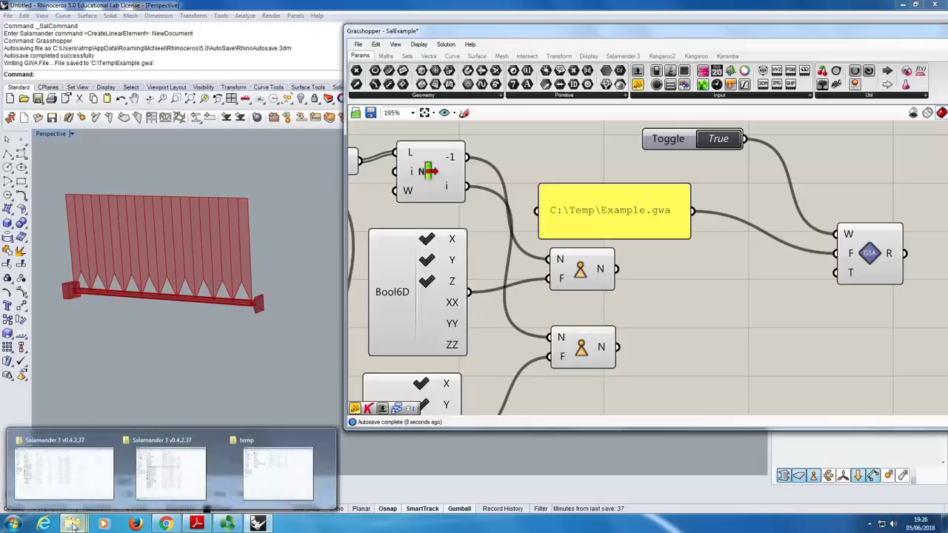
# Step: Open the exported Example file from the temp folder in Oasys GSA and display the beam loads
pyautogui.click(277, 474)
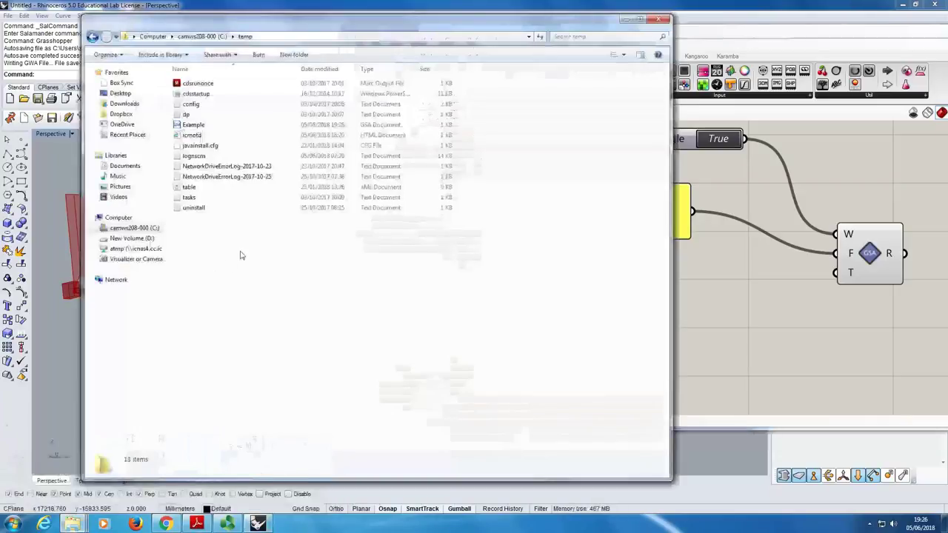
pyautogui.doubleClick(194, 125)
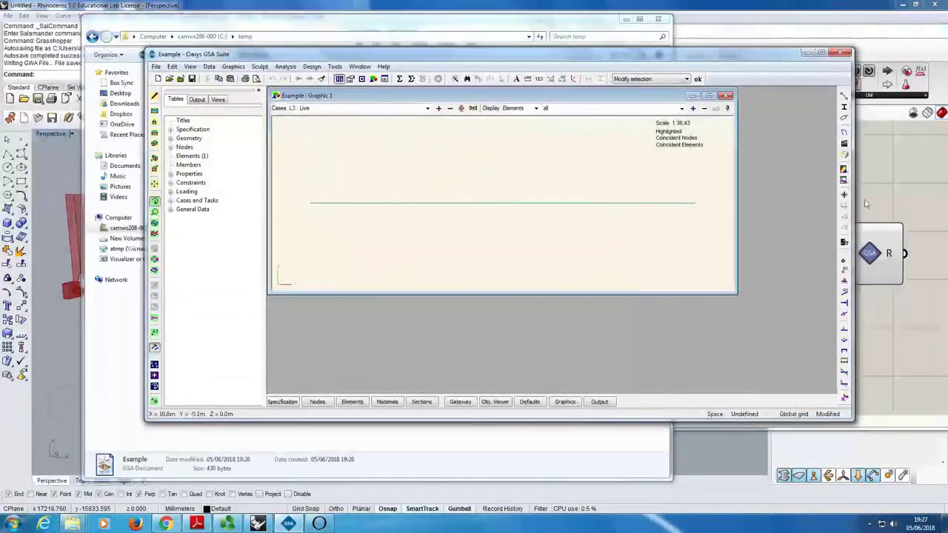
pyautogui.click(844, 329)
pyautogui.moveTo(543, 237); pyautogui.dragTo(560, 197)
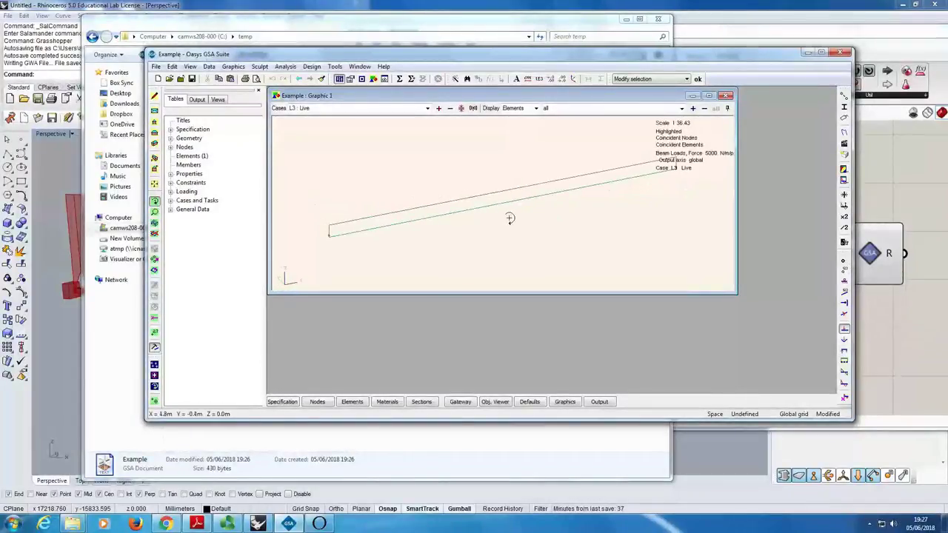
pyautogui.scroll(-2, 511, 214)
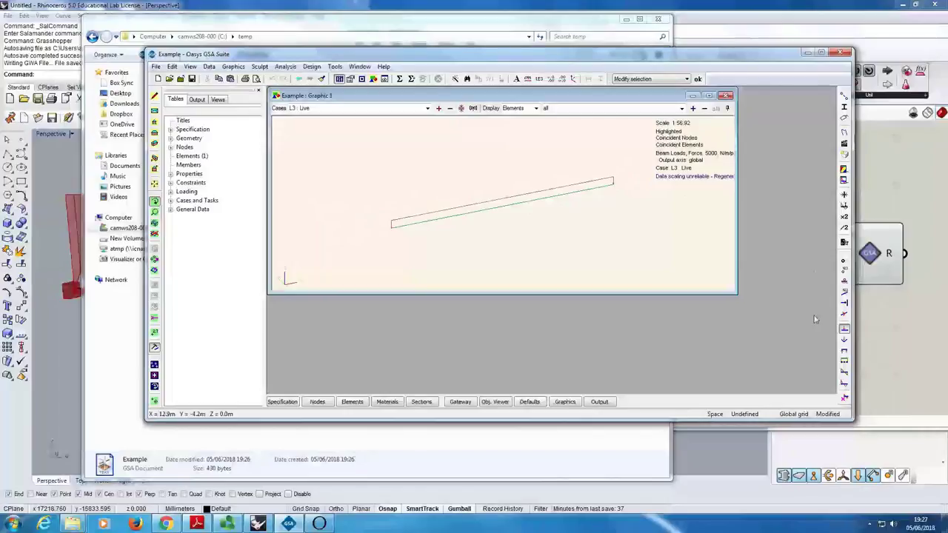
# Step: Display the support restraint labels and the section shape on the beam in the graphic view
pyautogui.click(844, 281)
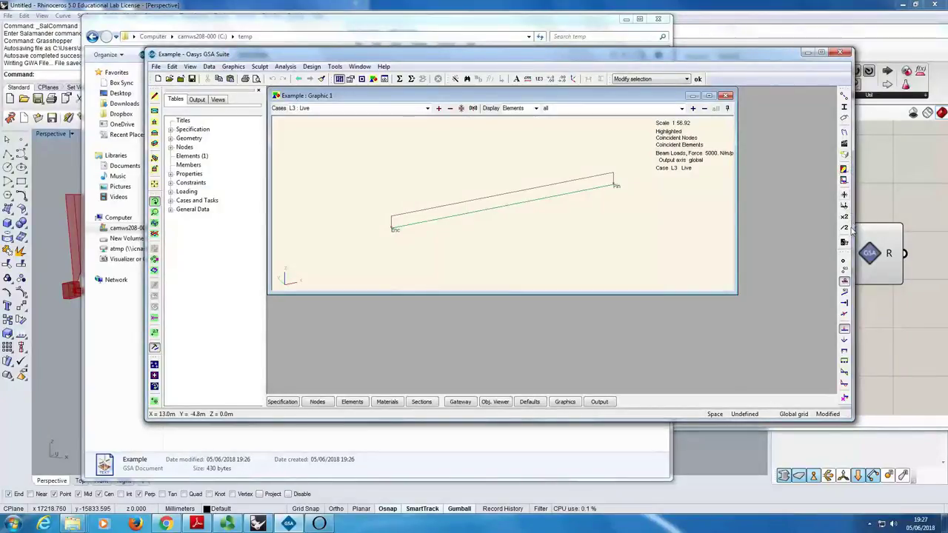
pyautogui.click(844, 107)
pyautogui.moveTo(488, 233)
pyautogui.mouseDown()
pyautogui.moveTo(357, 217)
pyautogui.moveTo(483, 237)
pyautogui.mouseUp()
# Step: Analyse the model and display the beam's deformed shape with the Myy moment diagram in a maximised graphic view
pyautogui.click(400, 80)
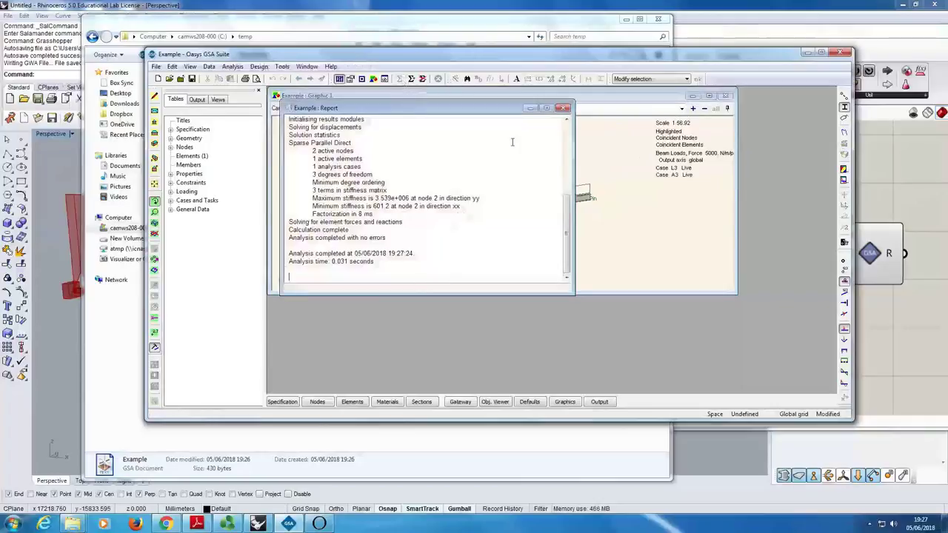
pyautogui.click(530, 108)
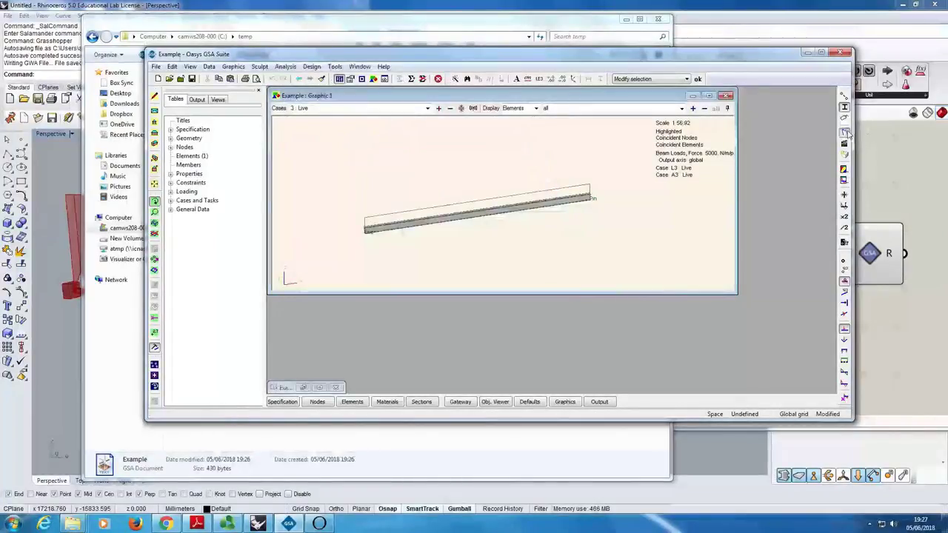
pyautogui.click(844, 132)
pyautogui.click(709, 96)
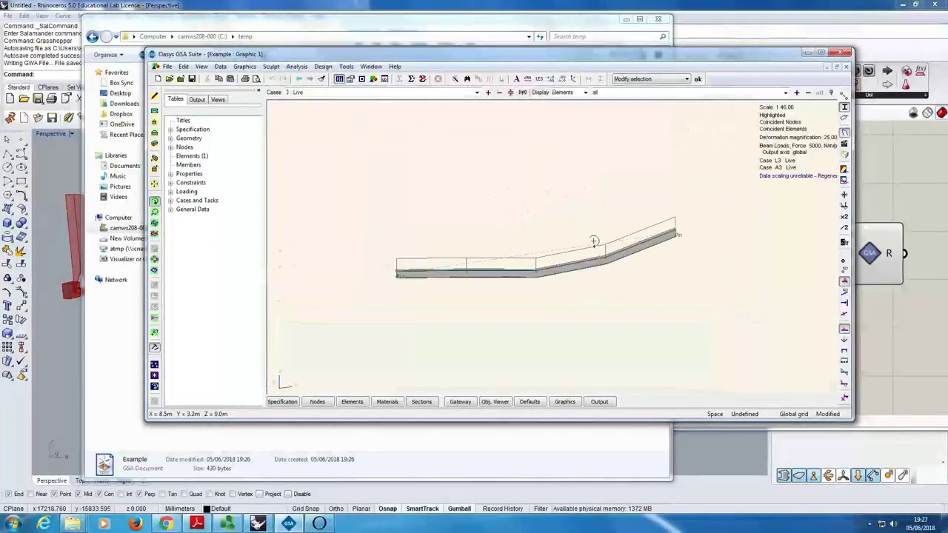
pyautogui.scroll(2, 496, 271)
pyautogui.scroll(-1, 681, 274)
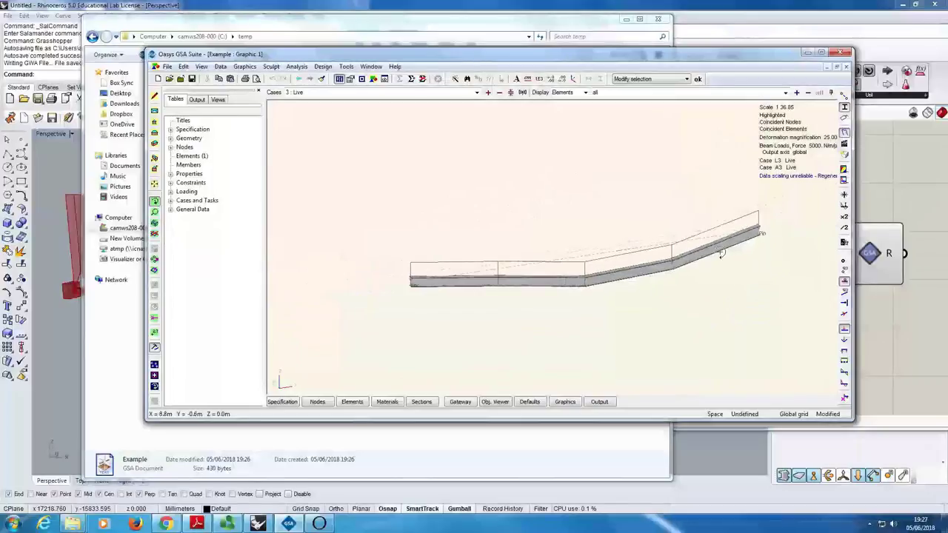
pyautogui.click(844, 383)
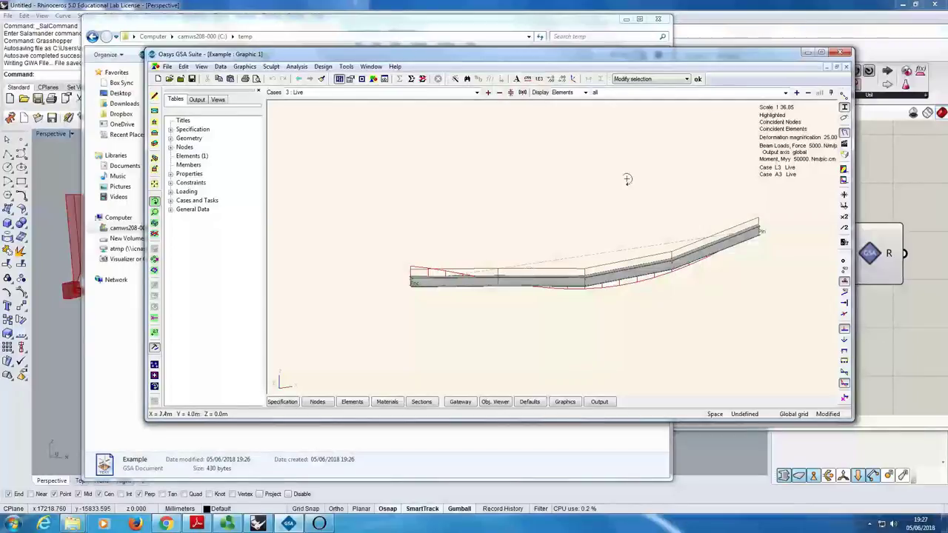
# Step: Close GSA without saving the changes and return to the Grasshopper definition
pyautogui.click(841, 53)
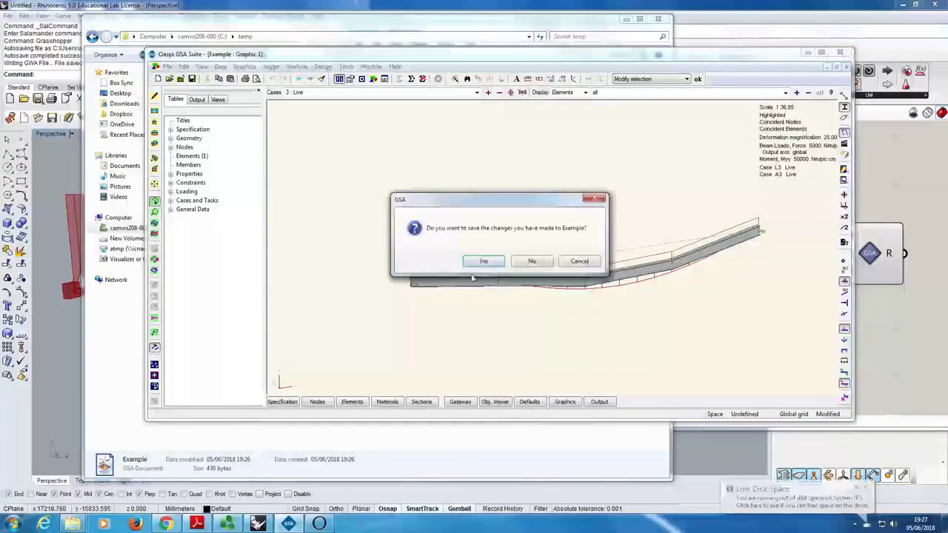
pyautogui.click(533, 261)
pyautogui.click(712, 254)
# Step: Move the file path panel up directly below the Boolean Toggle and reduce its height
pyautogui.scroll(-3, 822, 281)
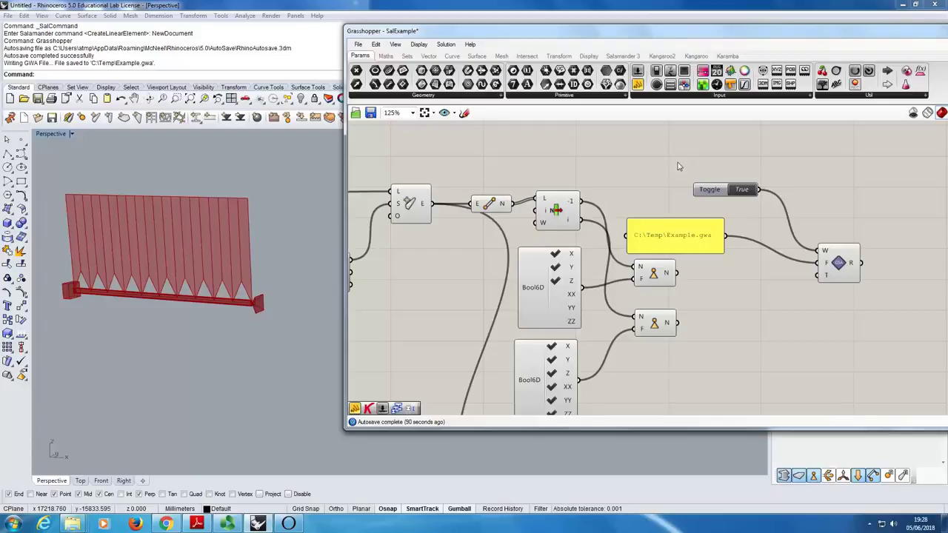
pyautogui.moveTo(705, 231); pyautogui.dragTo(718, 214)
pyautogui.click(778, 279)
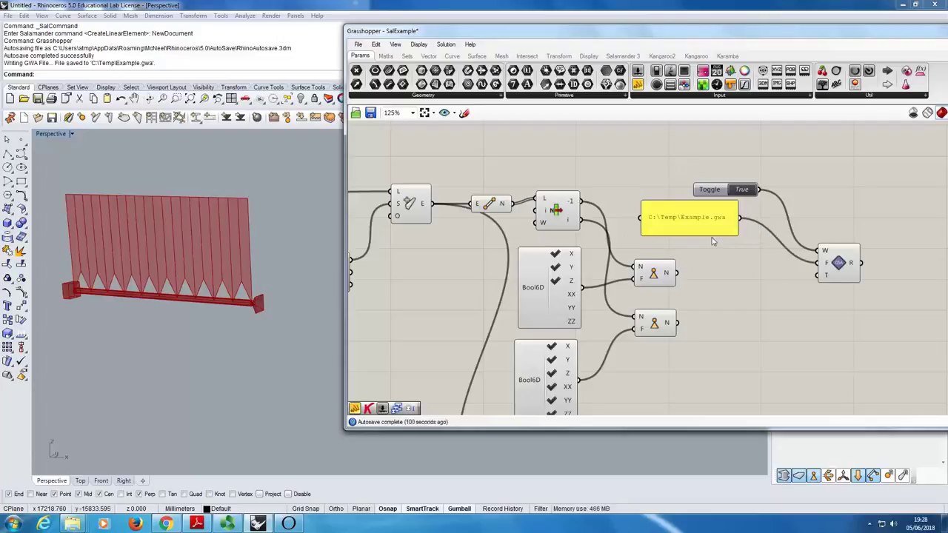
pyautogui.moveTo(710, 239); pyautogui.dragTo(711, 223)
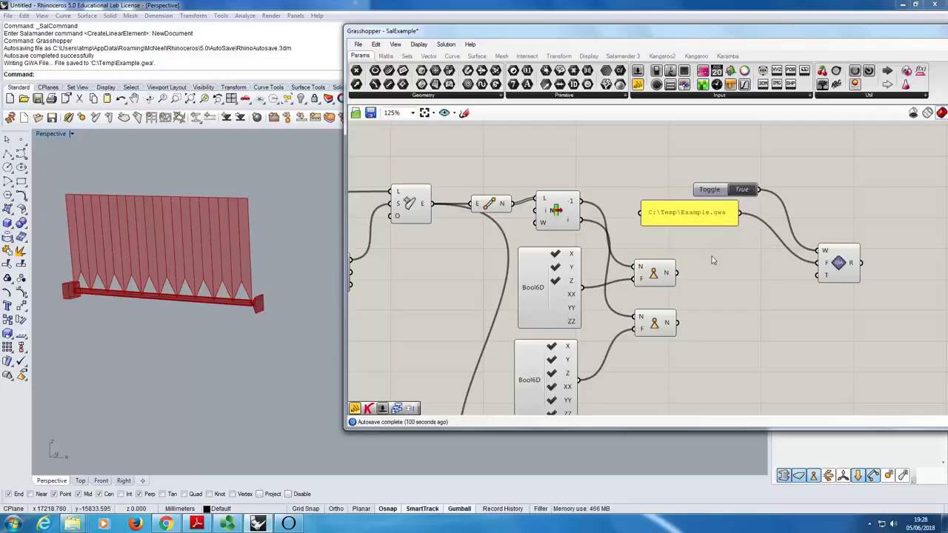
# Step: Connect the outputs of both node support components and the load component to the Export GWA component's T input
pyautogui.scroll(-2, 711, 261)
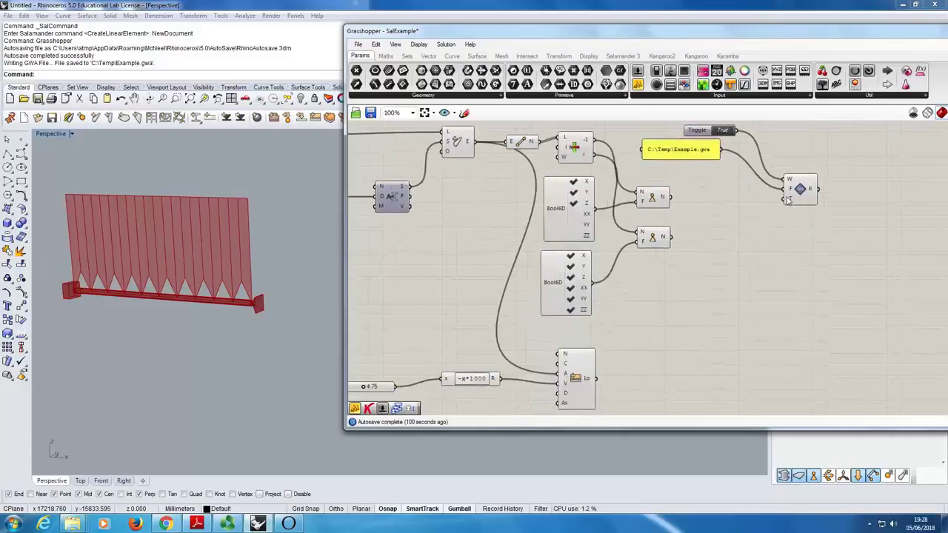
pyautogui.moveTo(789, 200)
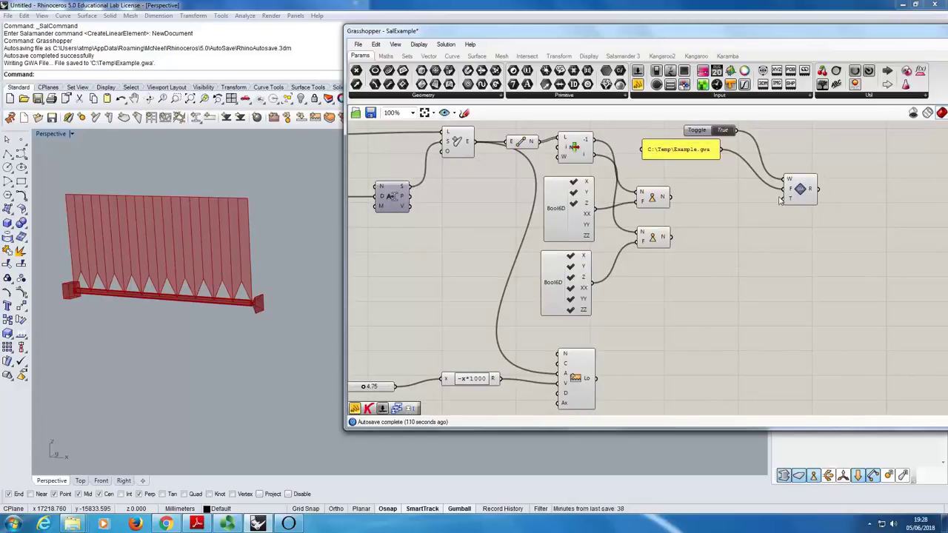
pyautogui.moveTo(709, 225); pyautogui.dragTo(712, 235, button='right')
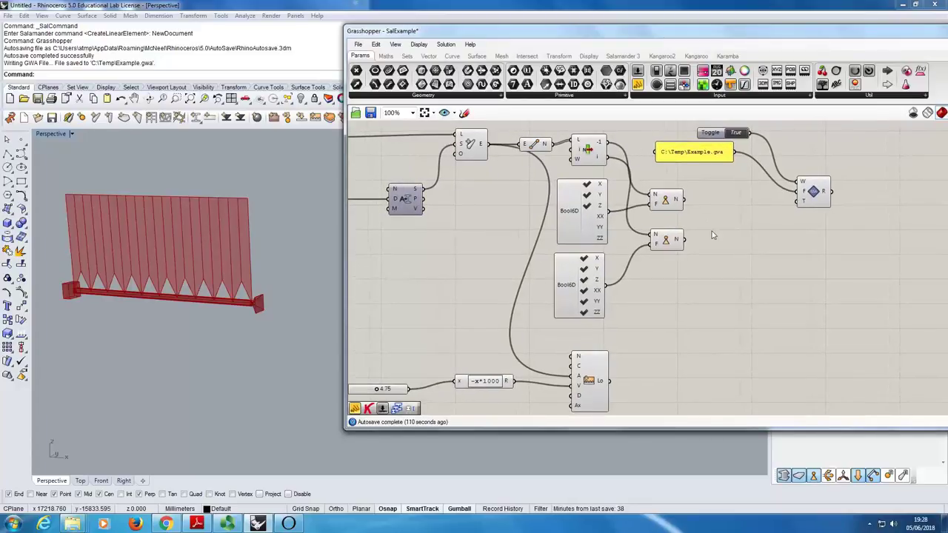
pyautogui.scroll(-2, 712, 235)
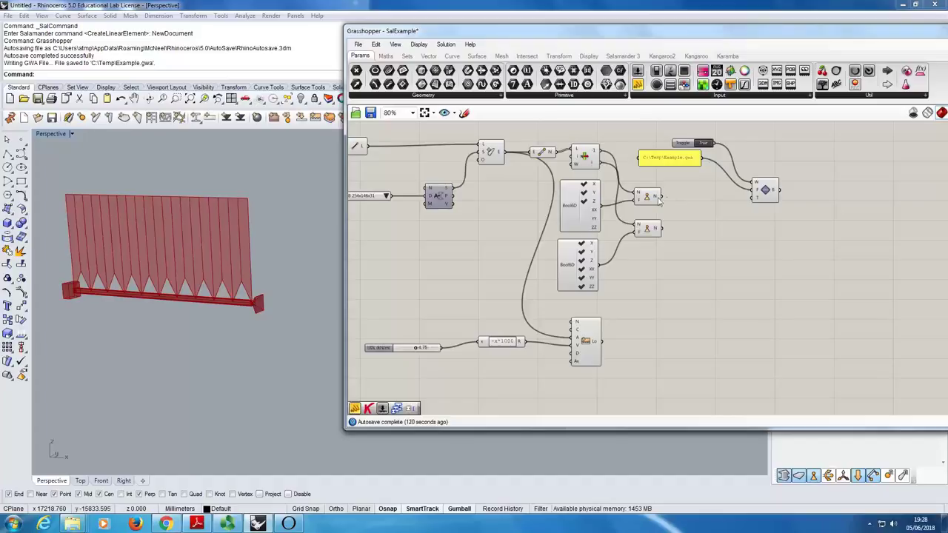
pyautogui.moveTo(661, 197); pyautogui.dragTo(758, 205)
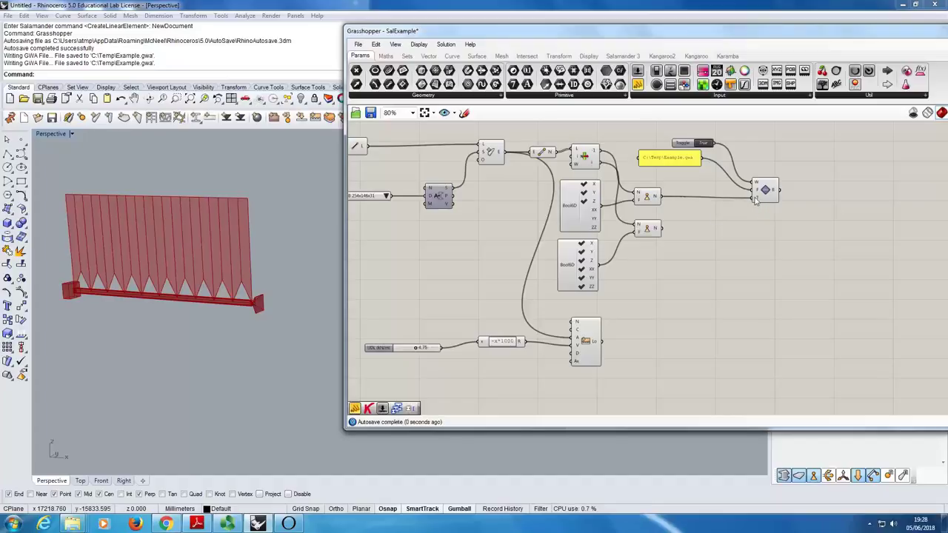
pyautogui.moveTo(665, 231); pyautogui.dragTo(756, 198)
pyautogui.moveTo(612, 346); pyautogui.dragTo(754, 198)
# Step: Move the Grasshopper window clear of the model preview and set the Beam Length slider to 4500
pyautogui.moveTo(649, 273); pyautogui.dragTo(703, 274, button='right')
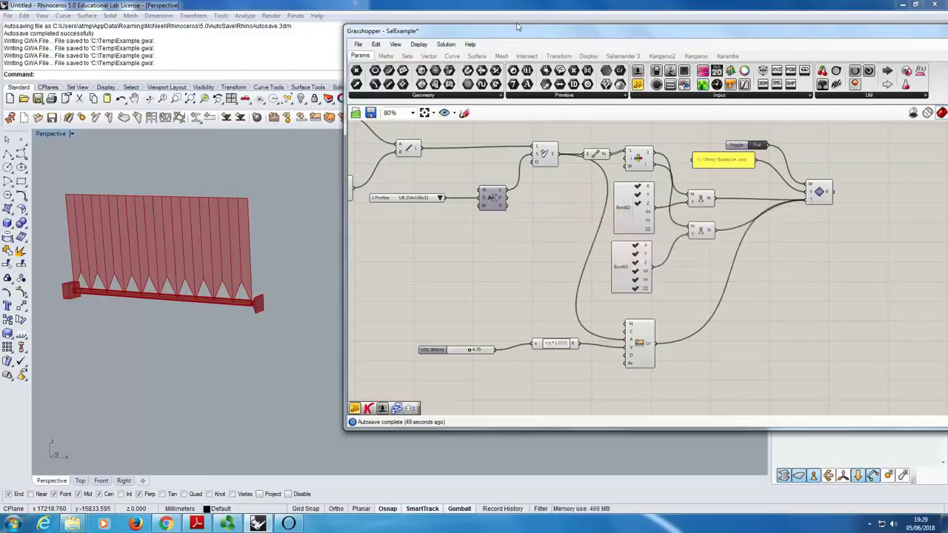
pyautogui.moveTo(518, 31); pyautogui.dragTo(559, 51)
pyautogui.moveTo(519, 265); pyautogui.dragTo(566, 261, button='right')
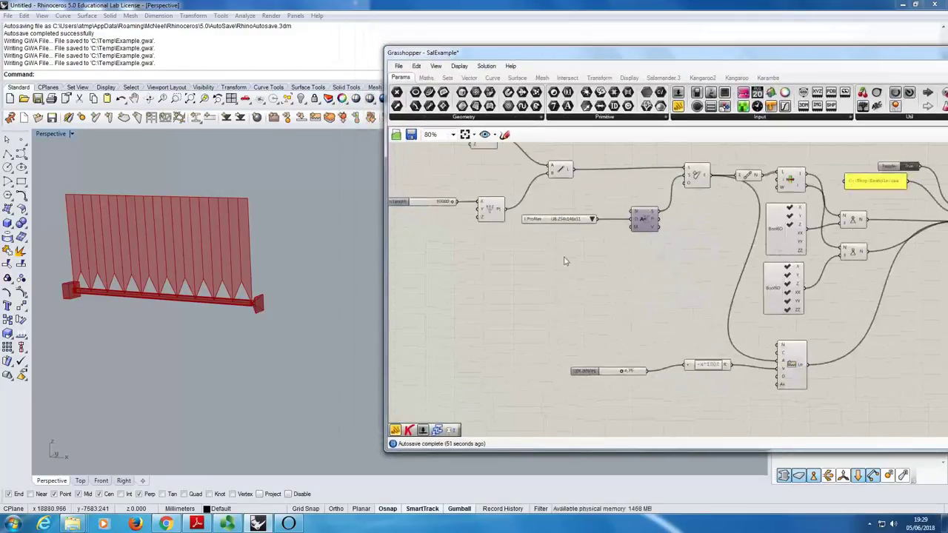
pyautogui.moveTo(459, 204); pyautogui.dragTo(431, 208)
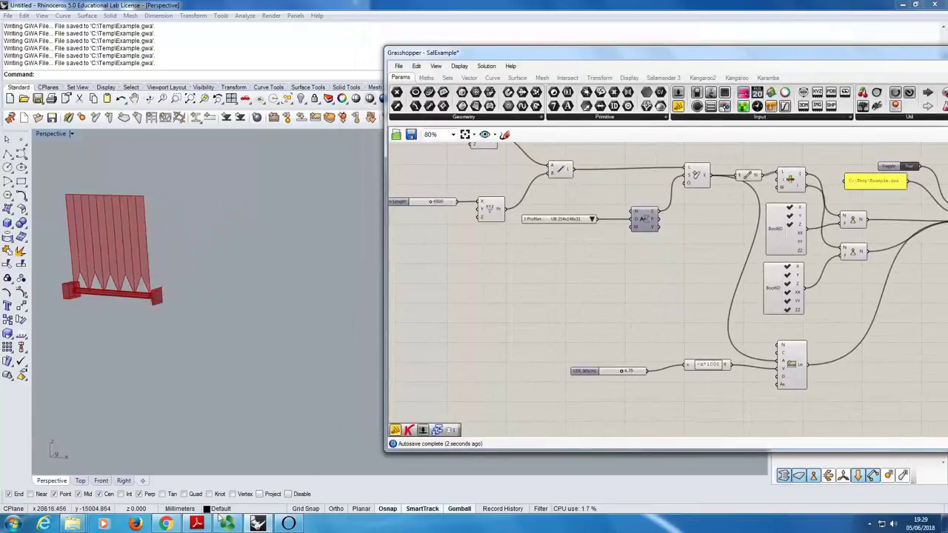
# Step: Reopen the Example file from the temp folder in GSA to check the shortened beam, and close it without saving
pyautogui.moveTo(74, 524)
pyautogui.click(277, 460)
pyautogui.doubleClick(192, 124)
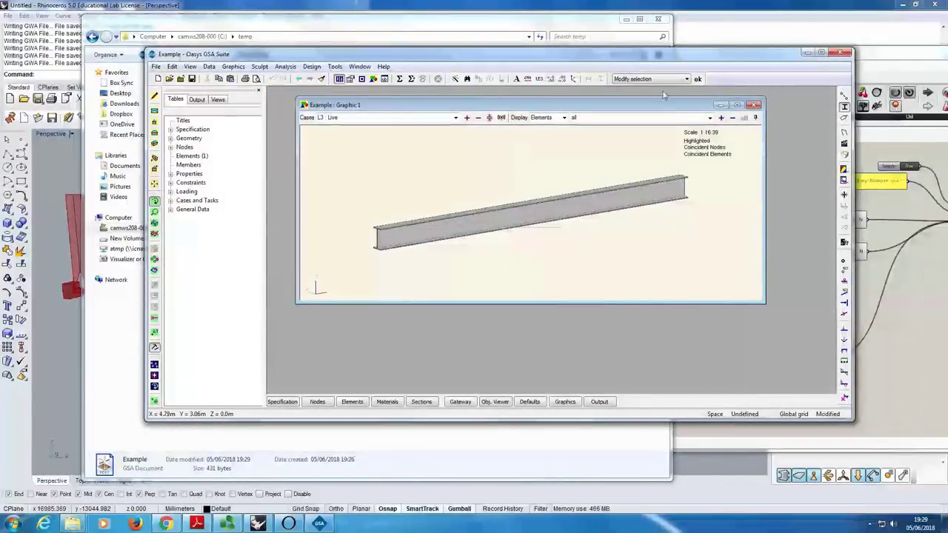
pyautogui.click(841, 53)
pyautogui.click(533, 262)
# Step: Return to Grasshopper and move the file path panel away from the toggle to above the element nodes component
pyautogui.click(809, 316)
pyautogui.scroll(-3, 674, 317)
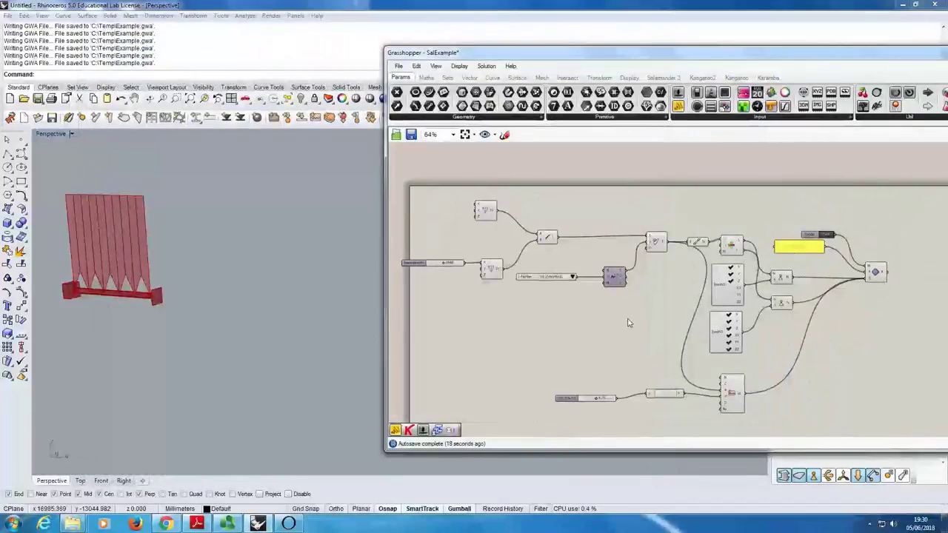
pyautogui.moveTo(802, 250); pyautogui.dragTo(694, 216)
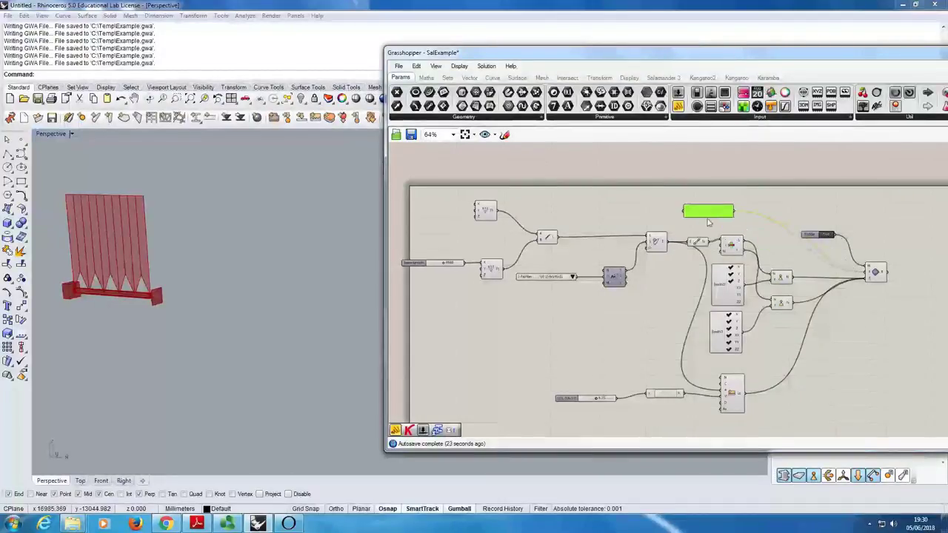
pyautogui.scroll(2, 670, 222)
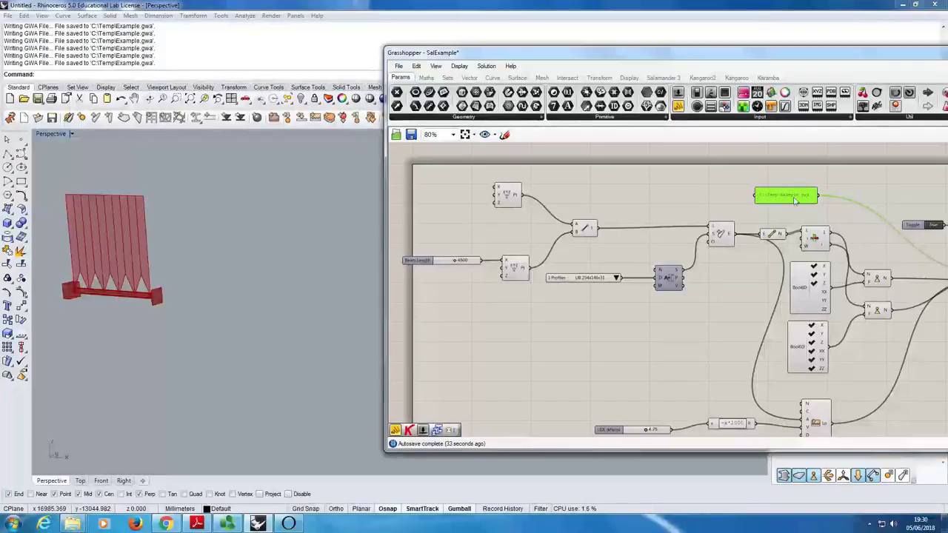
# Step: Reposition the Grasshopper window so the full definition shows beside the beam in the Rhino viewport
pyautogui.moveTo(426, 260); pyautogui.dragTo(455, 259)
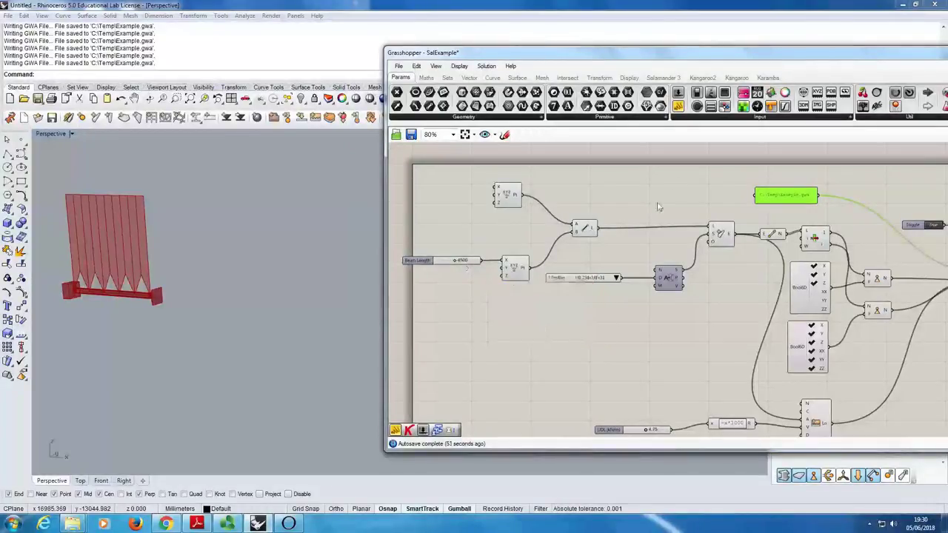
pyautogui.moveTo(552, 53); pyautogui.dragTo(425, 34)
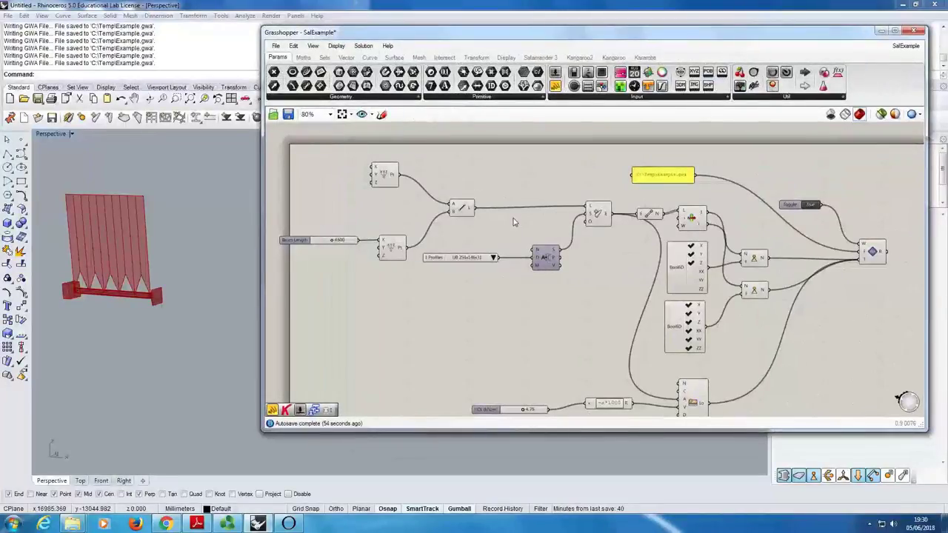
pyautogui.moveTo(95, 256); pyautogui.dragTo(191, 303, button='right')
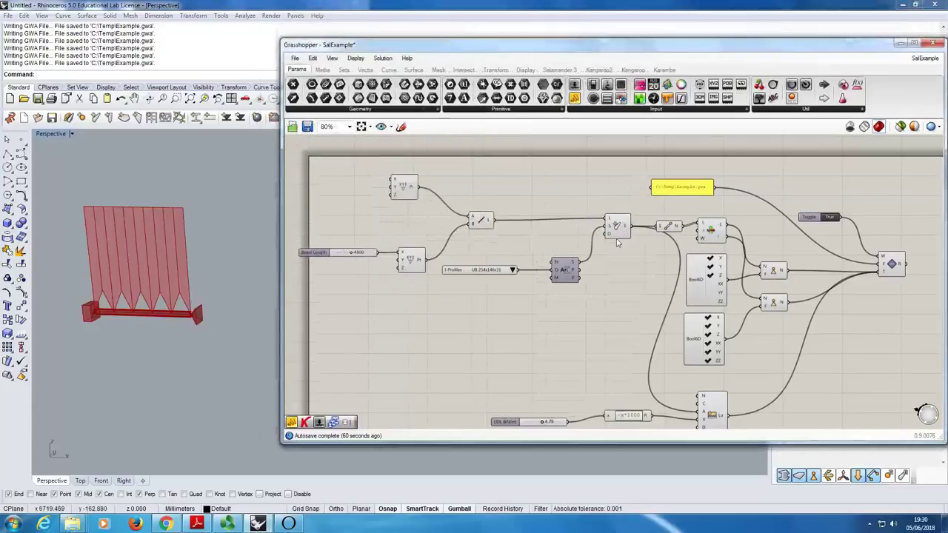
# Step: Bake the linear element component into Rhino on the Default layer with the default attributes
pyautogui.click(619, 227)
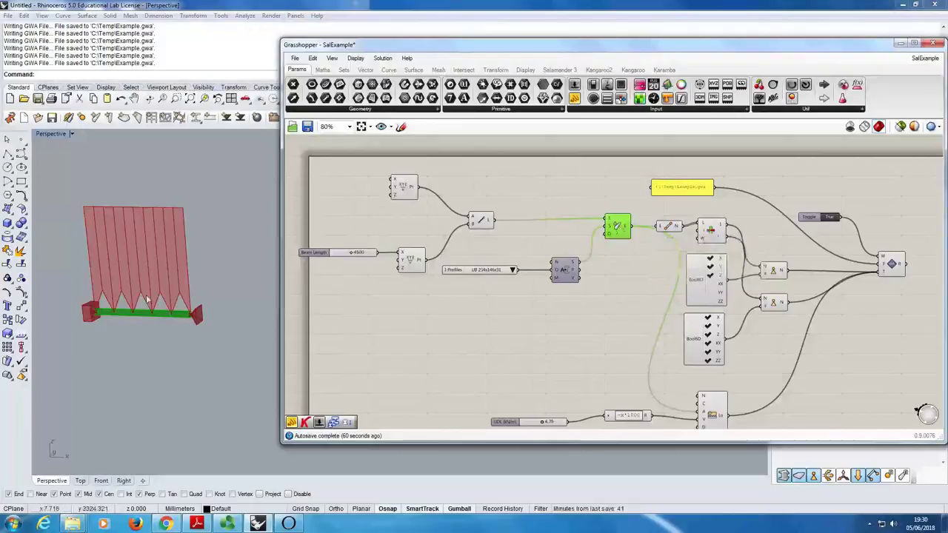
pyautogui.rightClick(617, 227)
pyautogui.click(645, 273)
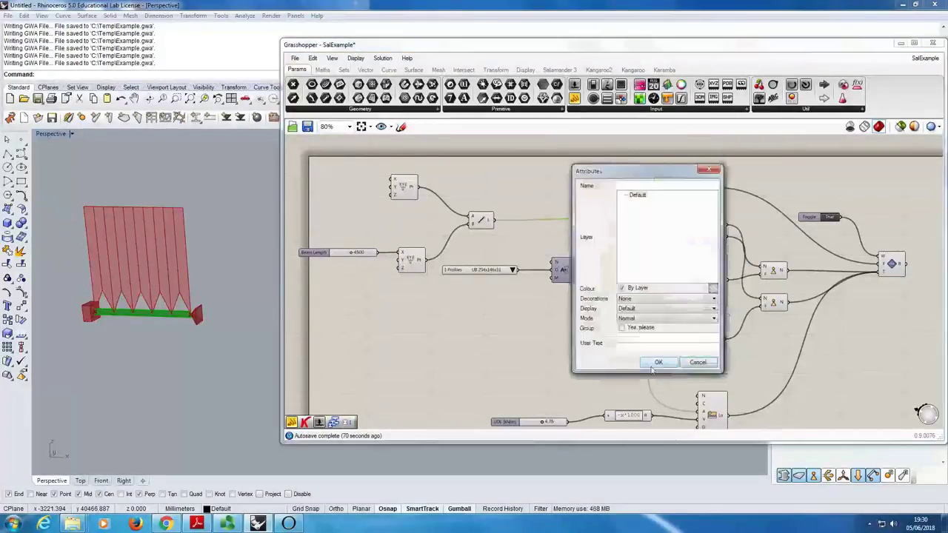
pyautogui.click(656, 363)
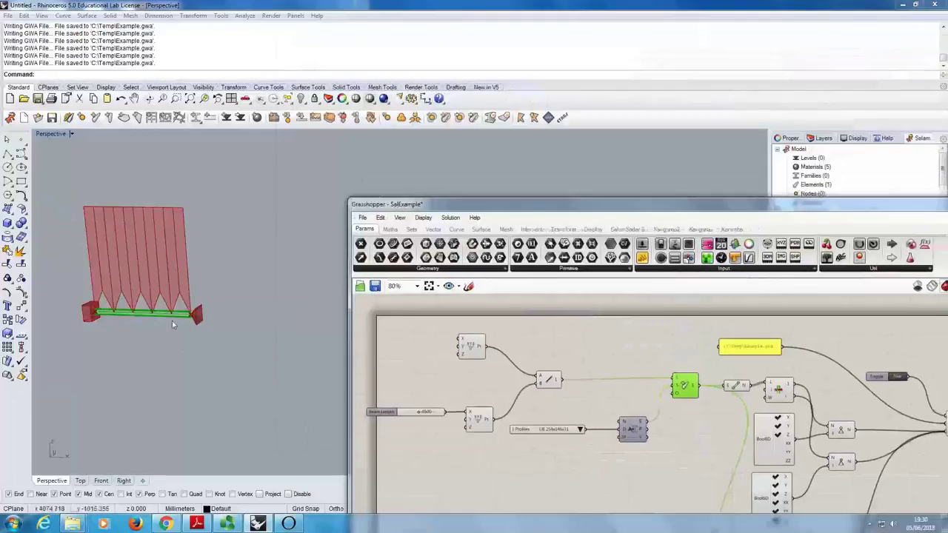
# Step: Uncover the Rhino viewport, select the baked beam and expand its Start vertex properties in Salamander
pyautogui.click(172, 324)
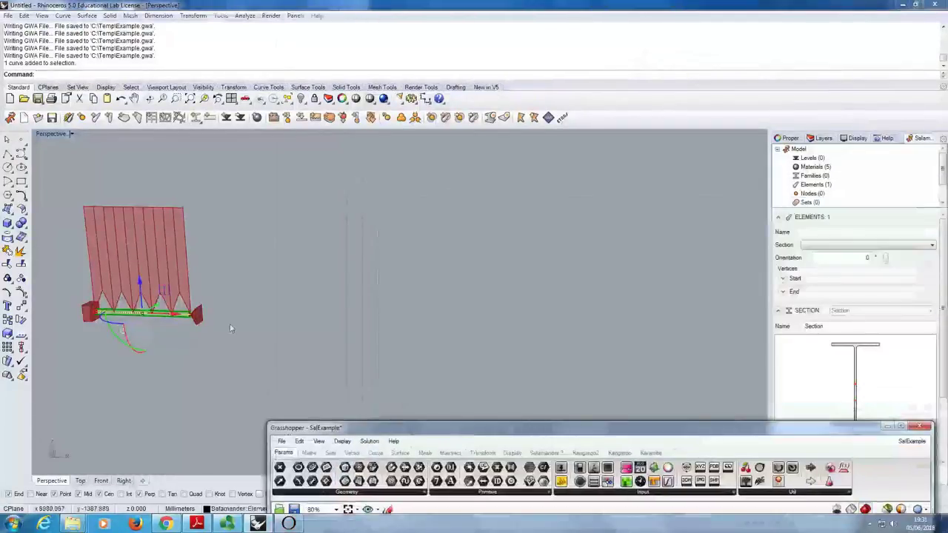
pyautogui.click(231, 328)
pyautogui.click(178, 313)
pyautogui.scroll(5, 178, 312)
pyautogui.scroll(-2, 198, 313)
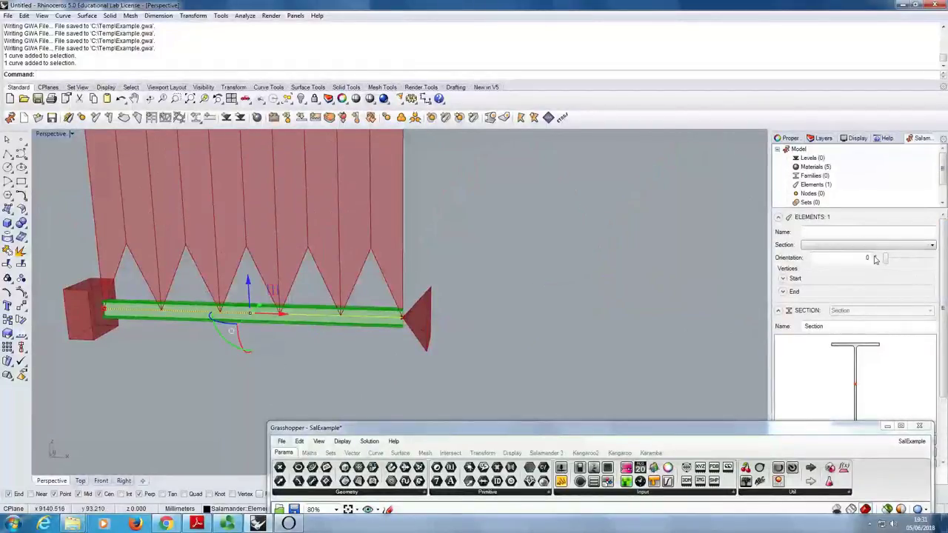
pyautogui.click(782, 279)
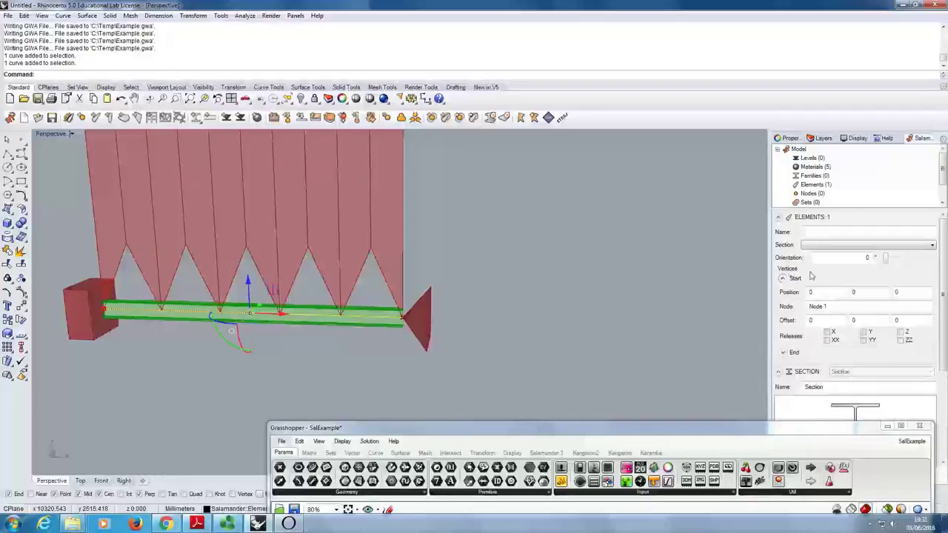
# Step: Release the X direction at the start vertex of the baked beam and deselect the beam
pyautogui.click(827, 331)
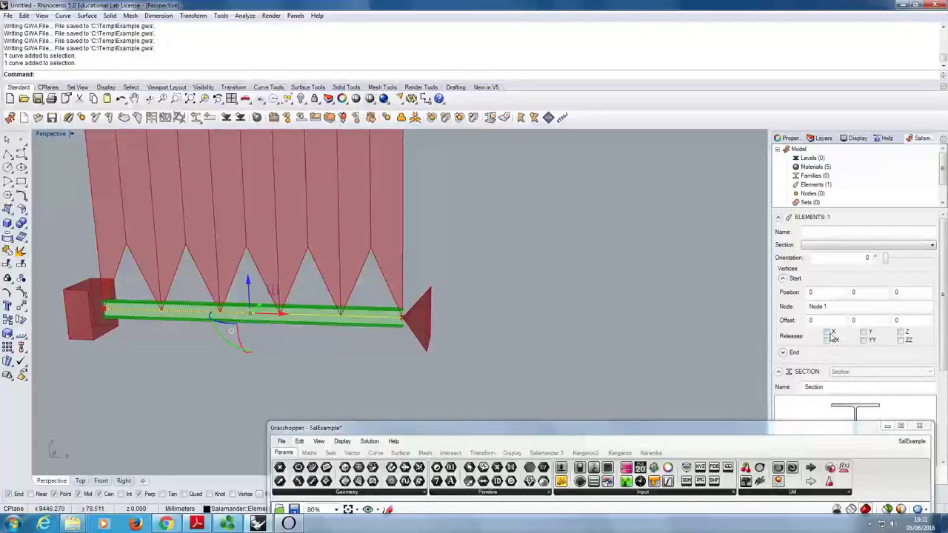
pyautogui.click(863, 331)
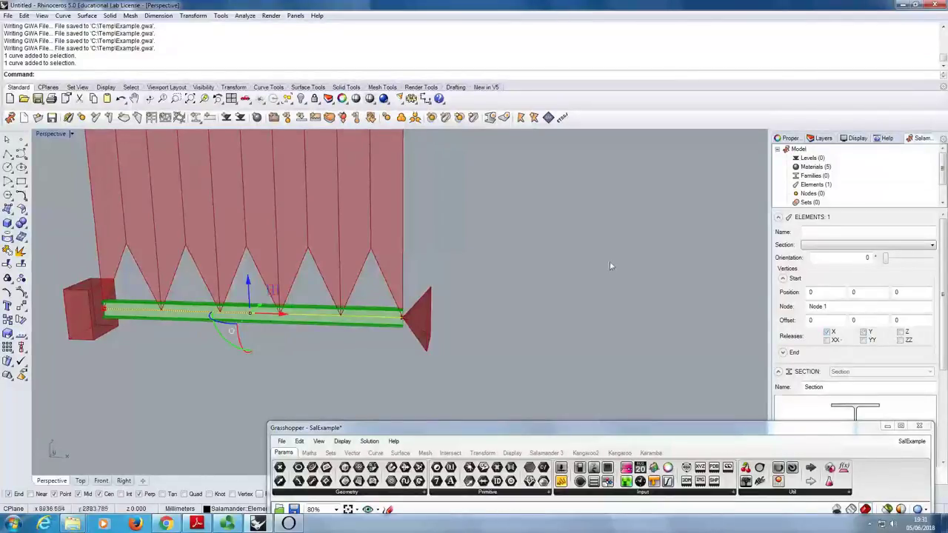
pyautogui.click(571, 335)
# Step: Reposition the Grasshopper window beside the beam in the Rhino viewport and delete the baked beam element
pyautogui.moveTo(599, 427); pyautogui.dragTo(667, 78)
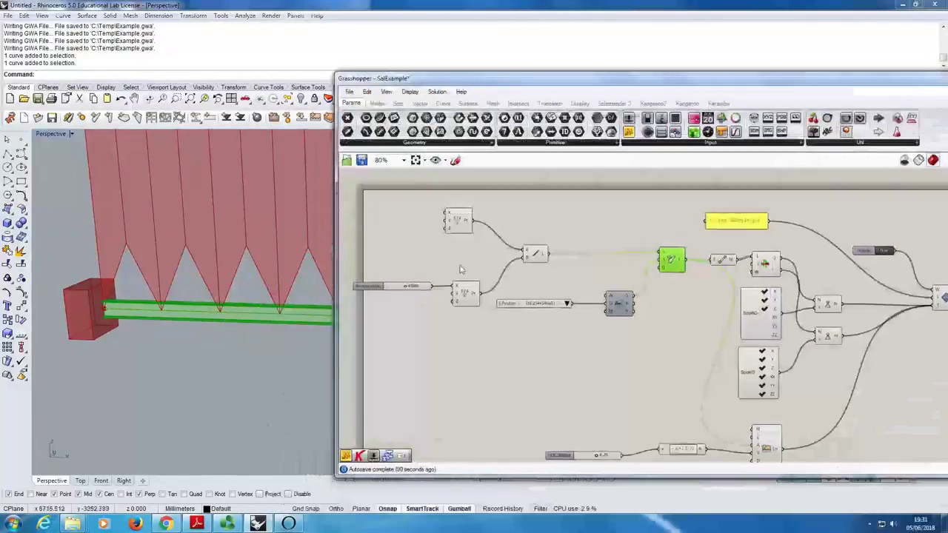
pyautogui.moveTo(460, 68); pyautogui.dragTo(578, 61)
pyautogui.moveTo(229, 296); pyautogui.dragTo(304, 294, button='right')
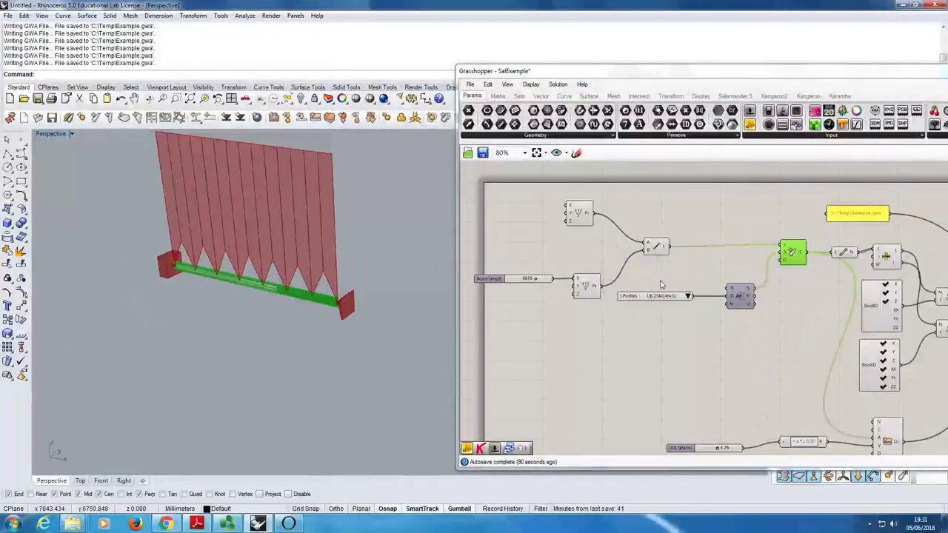
pyautogui.click(530, 242)
pyautogui.click(239, 286)
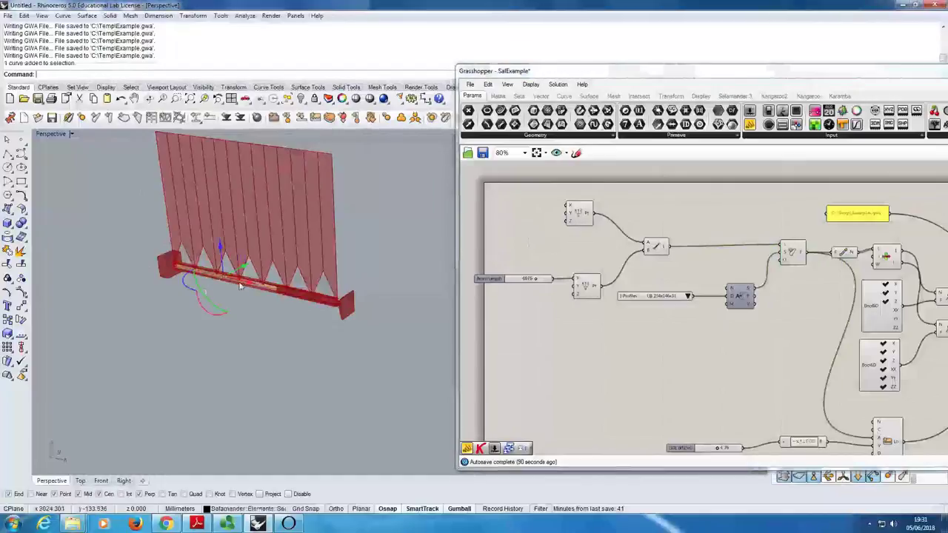
pyautogui.press('Delete')
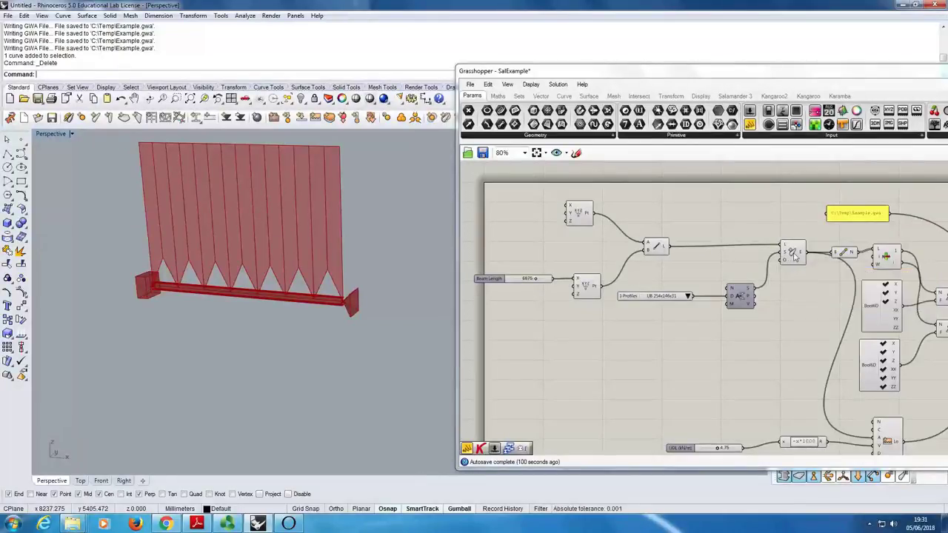
# Step: Check the element component's baking options and place a Salamander Auto-Bake component on the canvas above the line component
pyautogui.rightClick(805, 257)
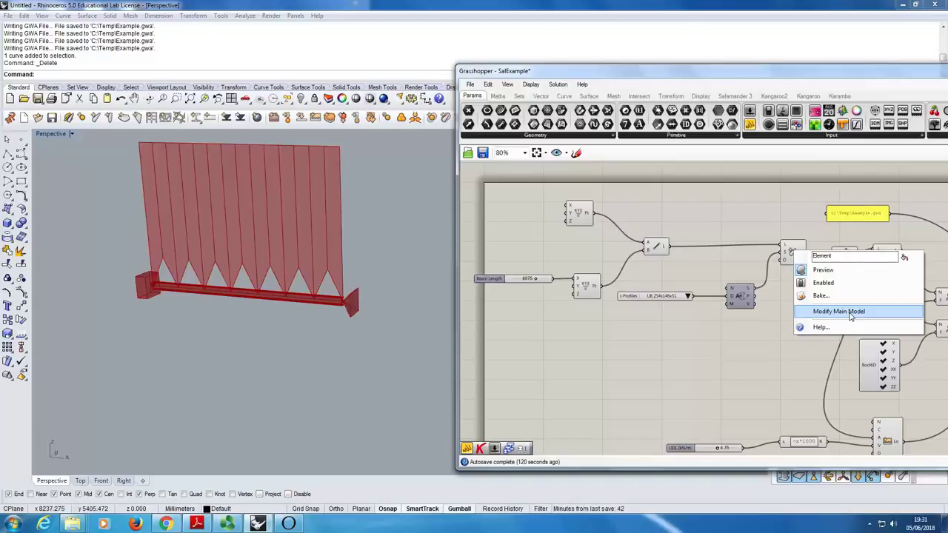
pyautogui.click(664, 205)
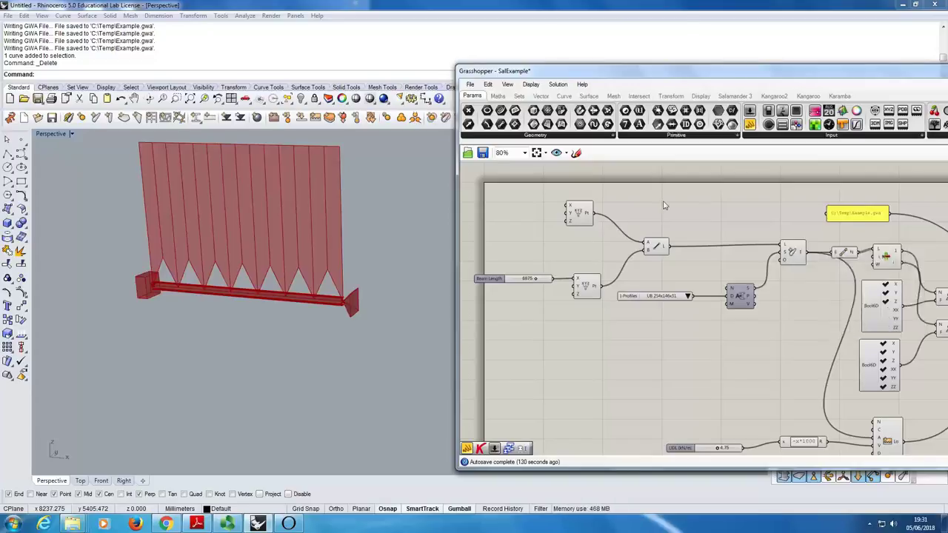
pyautogui.click(720, 94)
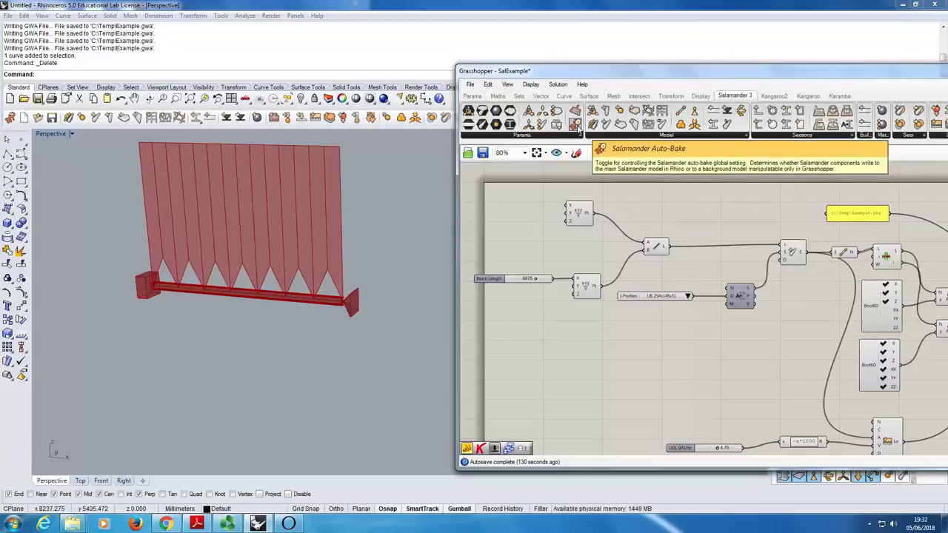
pyautogui.moveTo(582, 138); pyautogui.dragTo(733, 216)
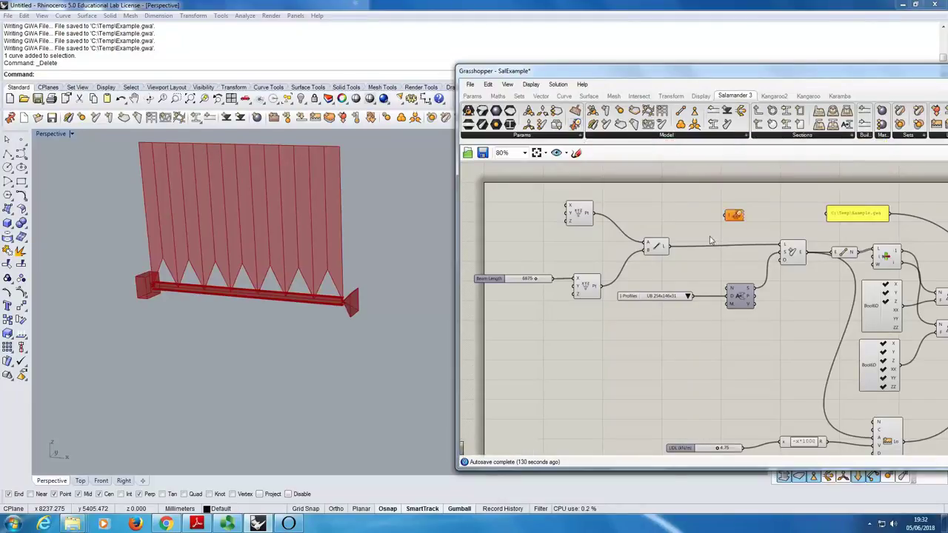
# Step: Add a Boolean toggle wired into the Salamander Auto-Bake component and set it to True
pyautogui.click(471, 95)
pyautogui.moveTo(699, 214); pyautogui.dragTo(688, 204)
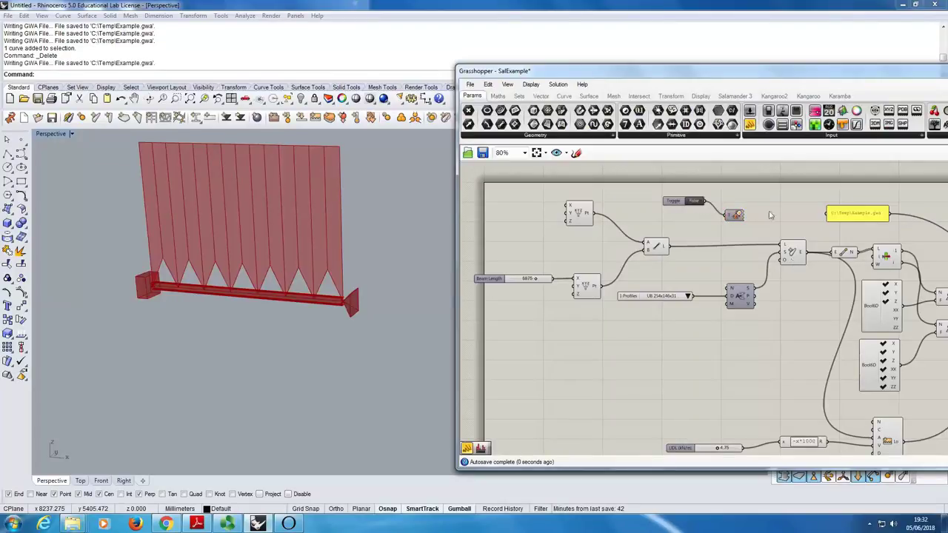
pyautogui.doubleClick(694, 203)
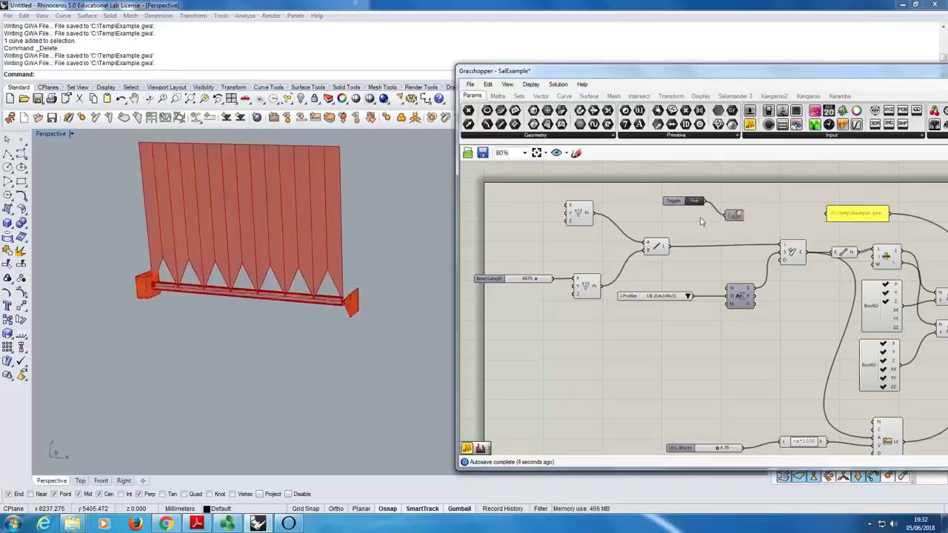
# Step: Reposition the Grasshopper window so the beam stays in view and set the Beam Length slider to 8625
pyautogui.moveTo(738, 73); pyautogui.dragTo(628, 53)
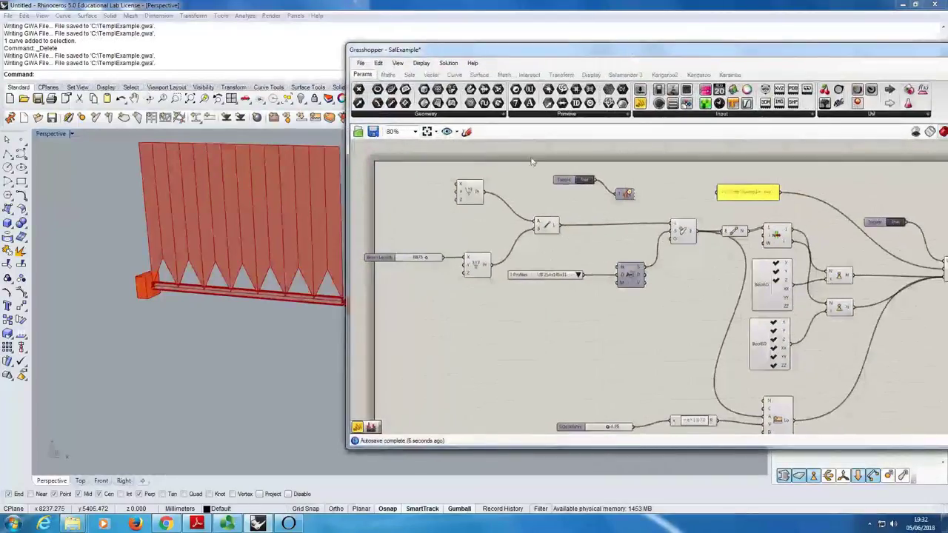
pyautogui.moveTo(548, 57); pyautogui.dragTo(624, 44)
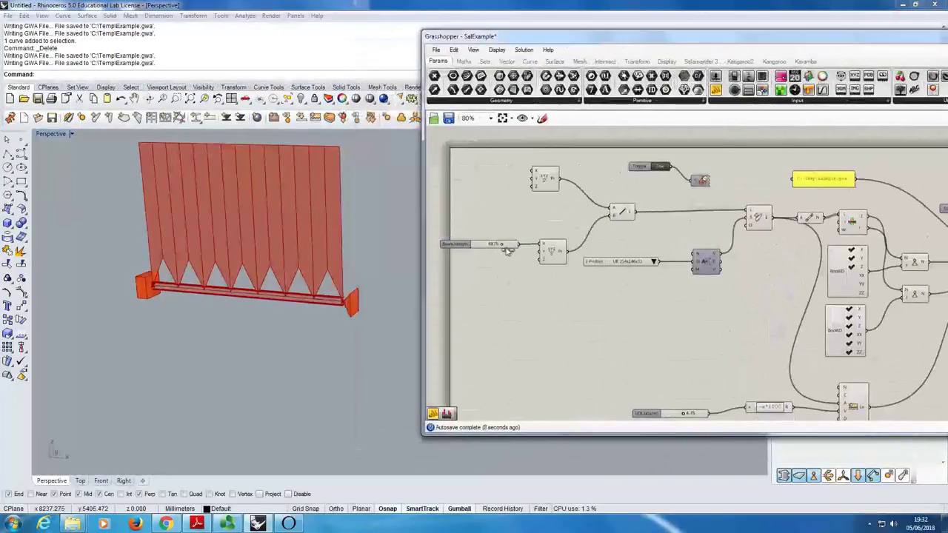
pyautogui.moveTo(501, 249); pyautogui.dragTo(509, 250)
# Step: Uncover the Rhino viewport, select the auto-baked beam to examine its Salamander element properties, and bring Grasshopper back beside it
pyautogui.moveTo(588, 44); pyautogui.dragTo(643, 302)
pyautogui.click(396, 302)
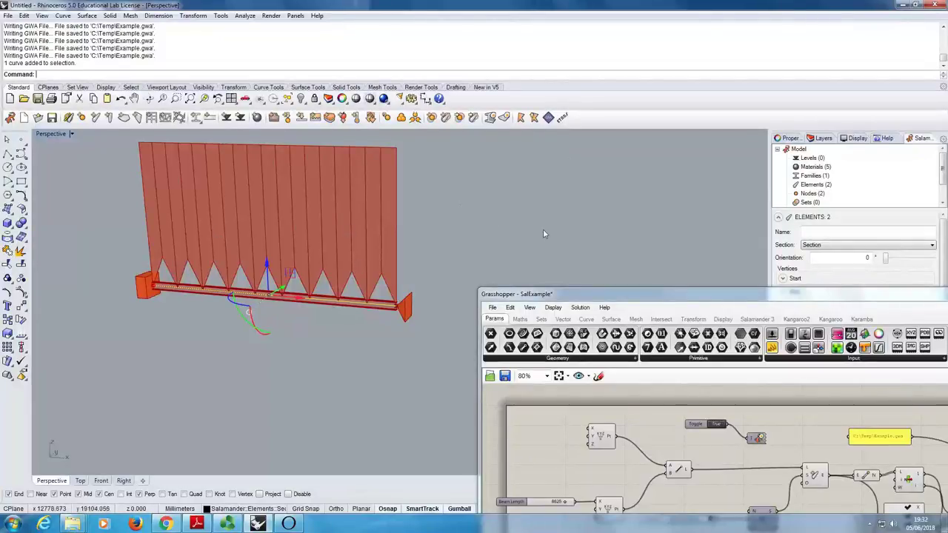
pyautogui.click(484, 214)
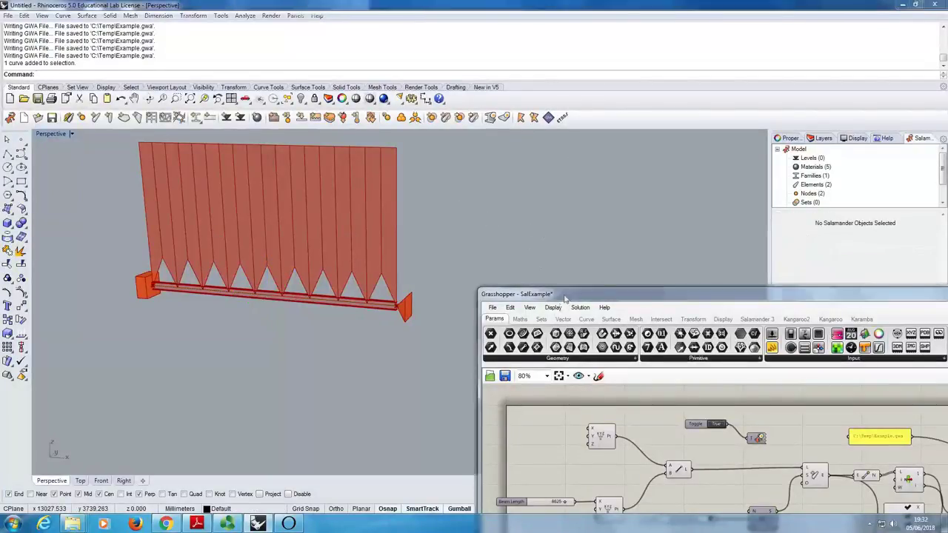
pyautogui.moveTo(561, 295); pyautogui.dragTo(545, 320)
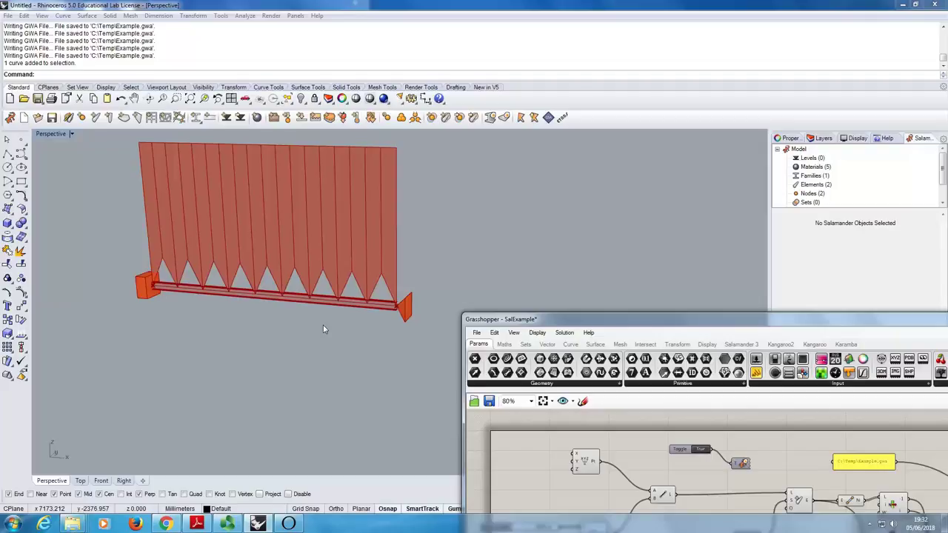
pyautogui.click(320, 300)
pyautogui.moveTo(659, 321); pyautogui.dragTo(545, 403)
pyautogui.moveTo(596, 383); pyautogui.dragTo(659, 181)
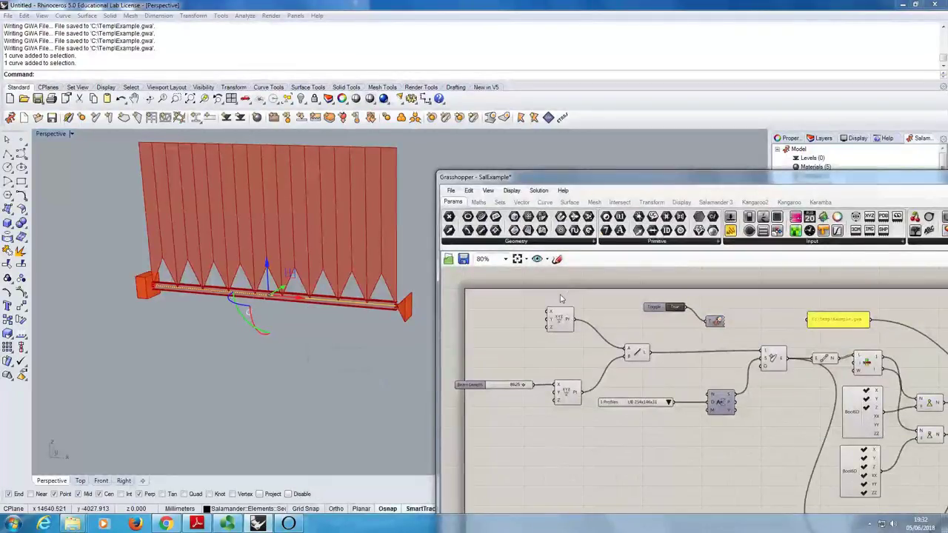
# Step: Set the Beam Length slider to 10000 with the auto-bake toggle at False, then return the toggle to True
pyautogui.moveTo(528, 385)
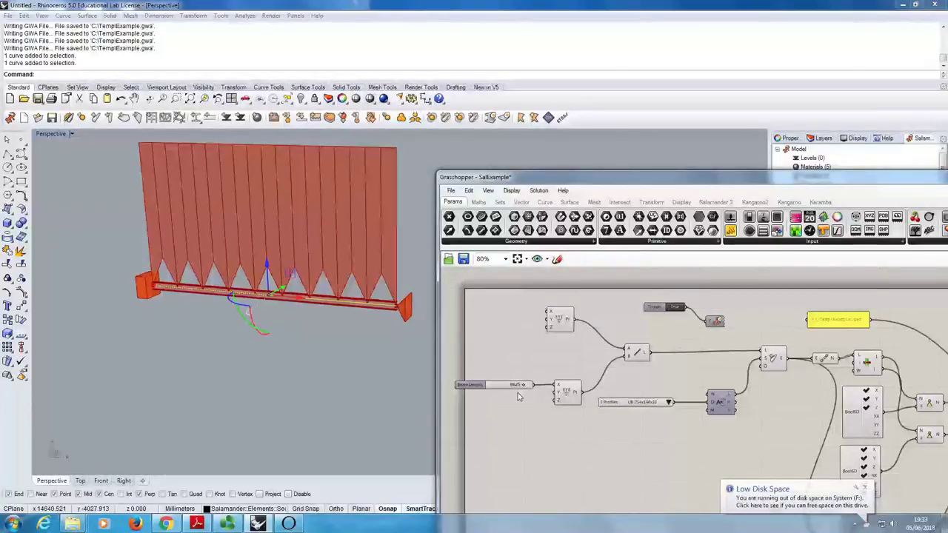
pyautogui.click(672, 310)
pyautogui.moveTo(522, 387)
pyautogui.mouseDown()
pyautogui.moveTo(535, 387)
pyautogui.moveTo(526, 387)
pyautogui.mouseUp()
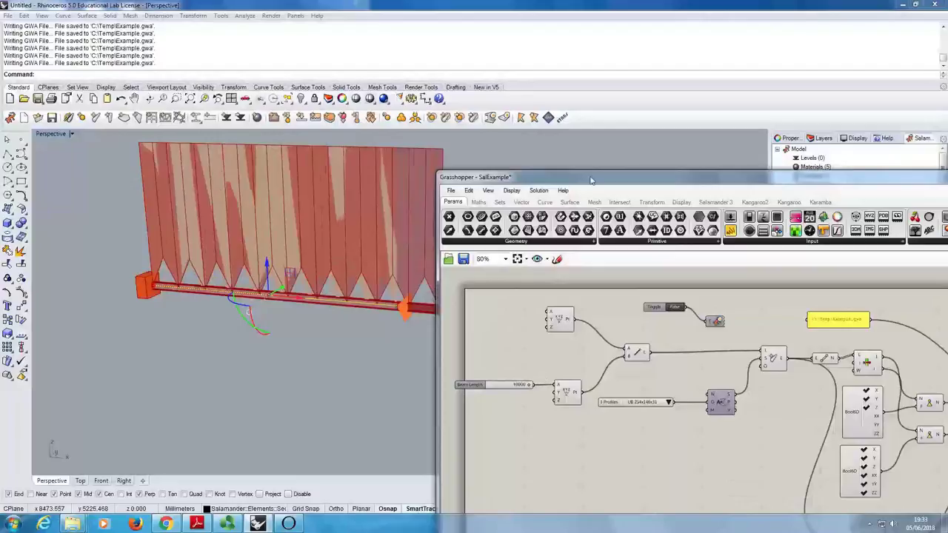
pyautogui.moveTo(519, 177); pyautogui.dragTo(563, 125)
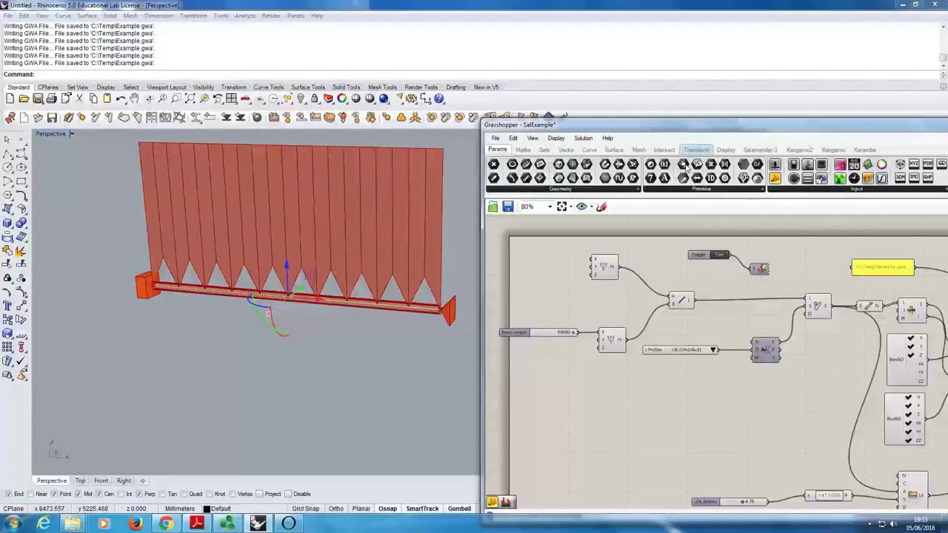
# Step: Uncover the Rhino window, open the Salamander export dialog to examine the available file types, and cancel it
pyautogui.moveTo(672, 126); pyautogui.dragTo(703, 221)
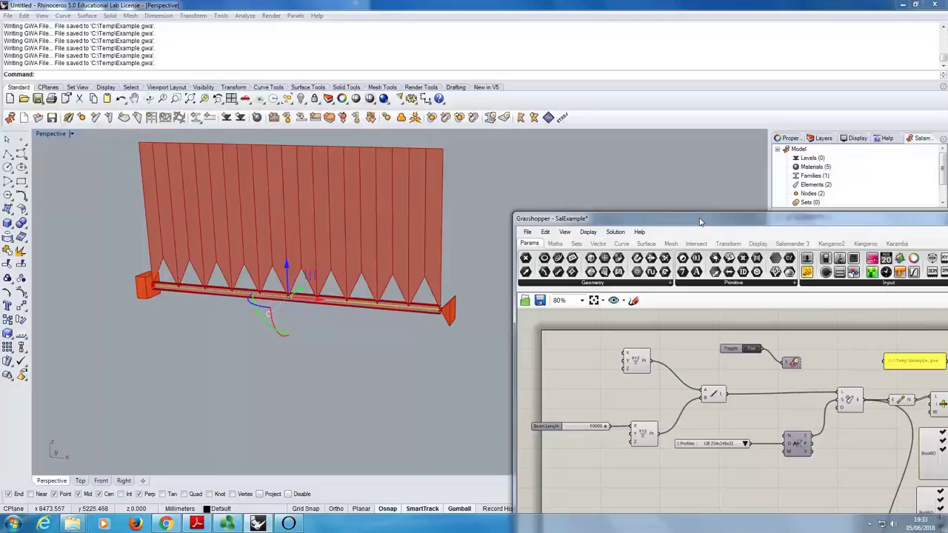
pyautogui.moveTo(695, 220); pyautogui.dragTo(744, 232)
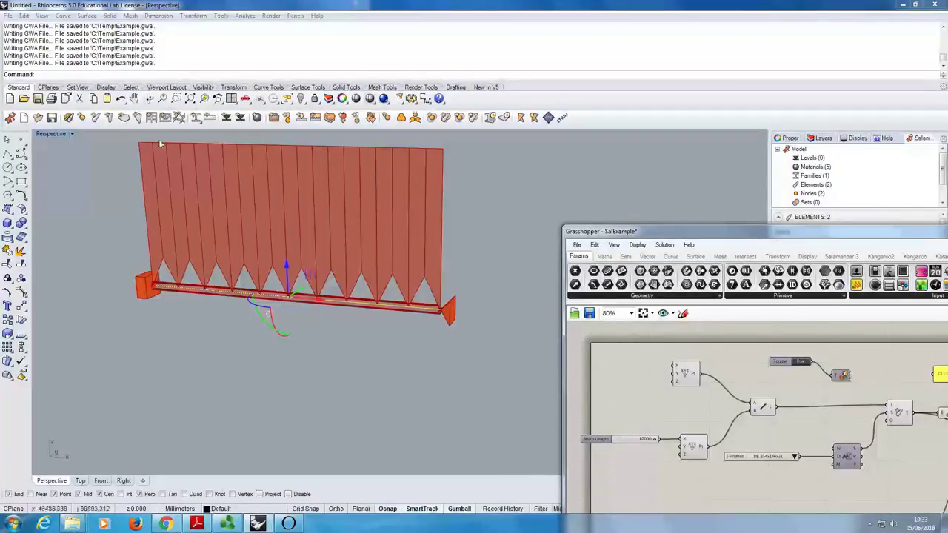
pyautogui.moveTo(737, 231); pyautogui.dragTo(652, 252)
pyautogui.click(797, 288)
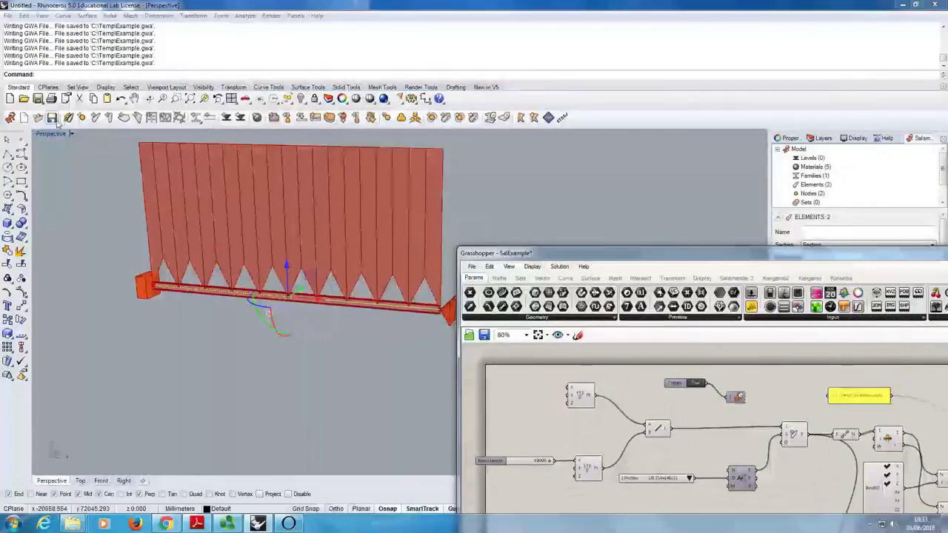
pyautogui.click(53, 118)
pyautogui.click(435, 359)
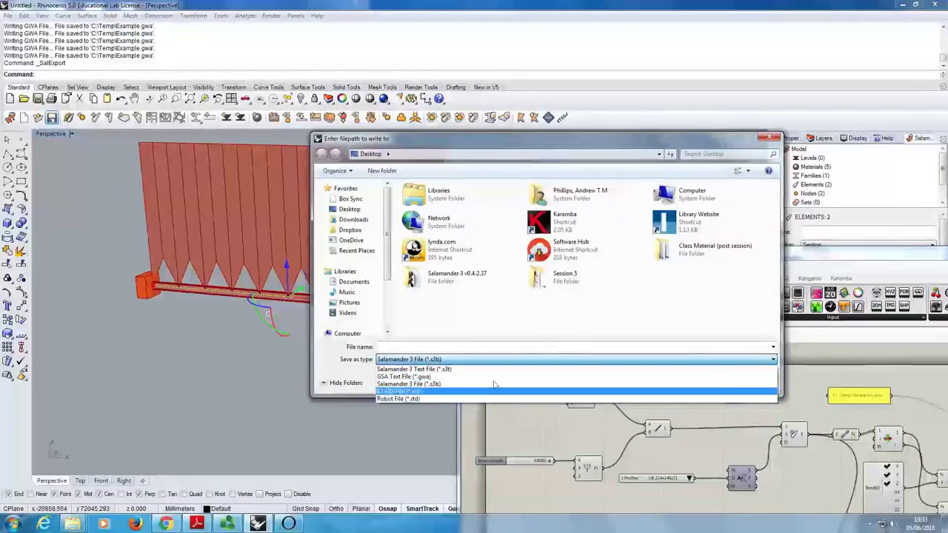
pyautogui.click(448, 357)
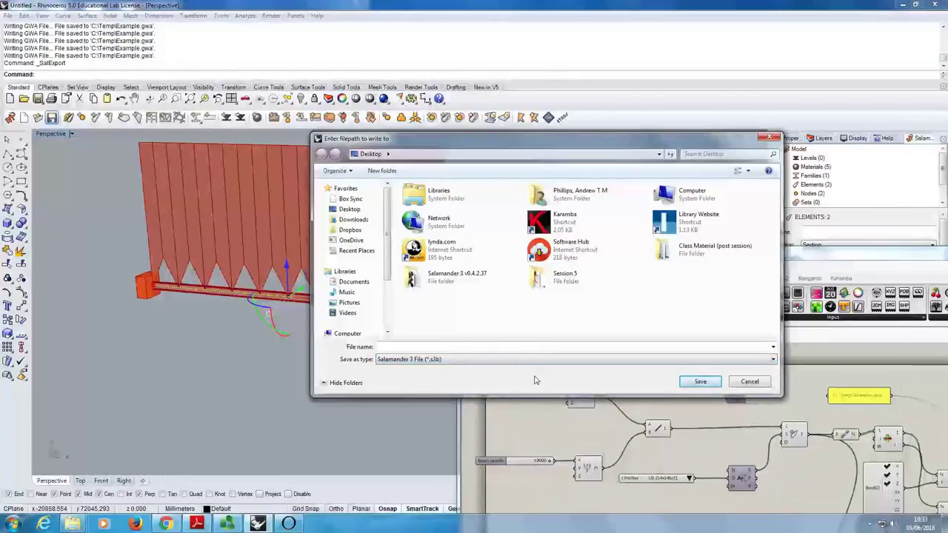
pyautogui.click(751, 382)
# Step: Minimise the Grasshopper window to view the auto-baked beam in Rhino and restore it
pyautogui.moveTo(667, 253); pyautogui.dragTo(459, 82)
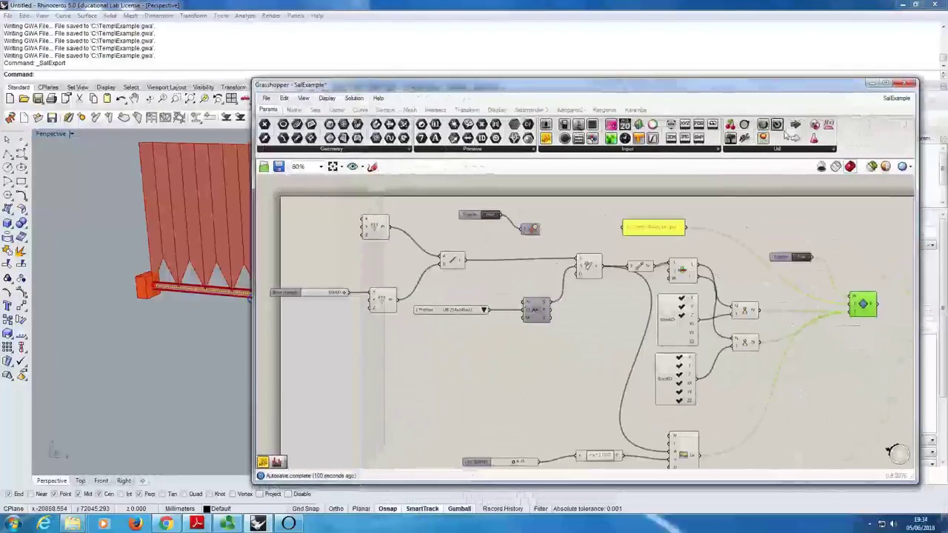
pyautogui.click(874, 83)
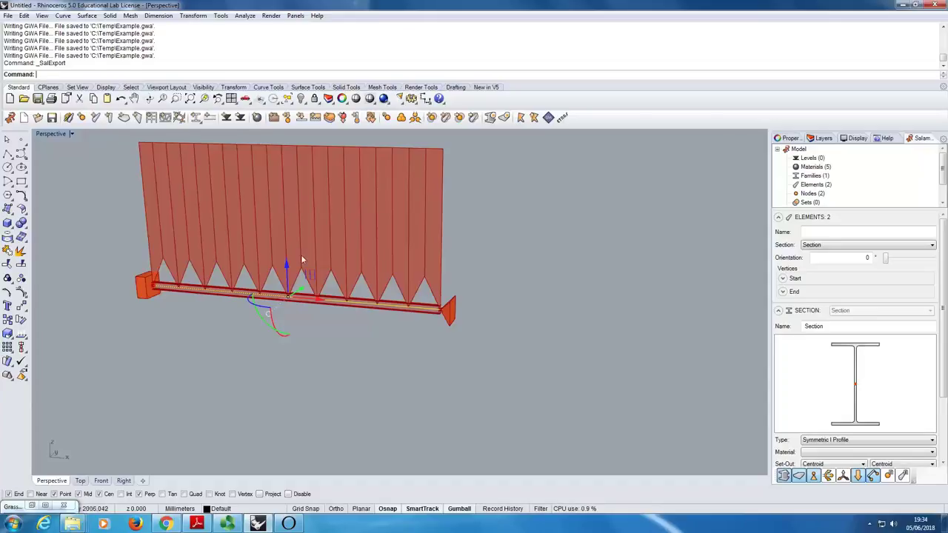
pyautogui.doubleClick(16, 506)
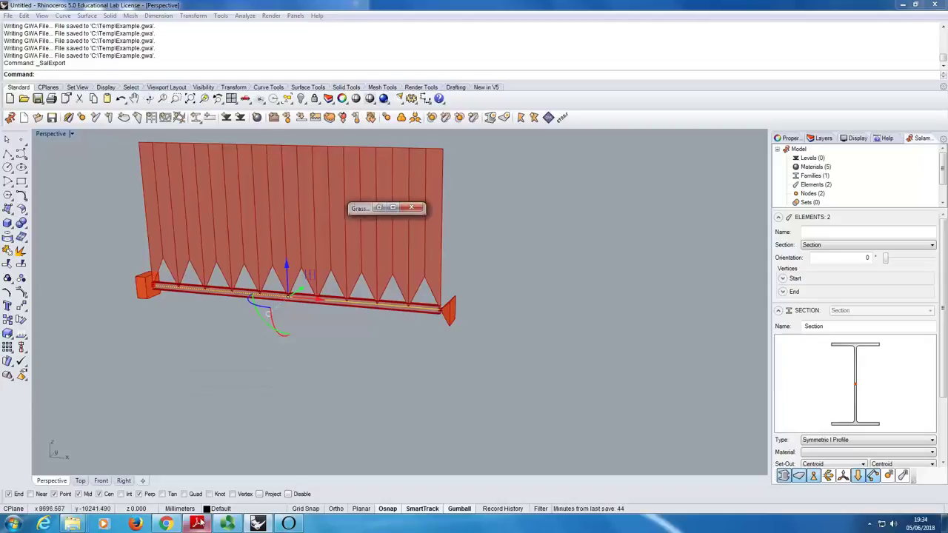
# Step: Switch to the Google Slides presentation in Chrome and advance to slide 181 on other interoperability plugins in full screen
pyautogui.click(167, 524)
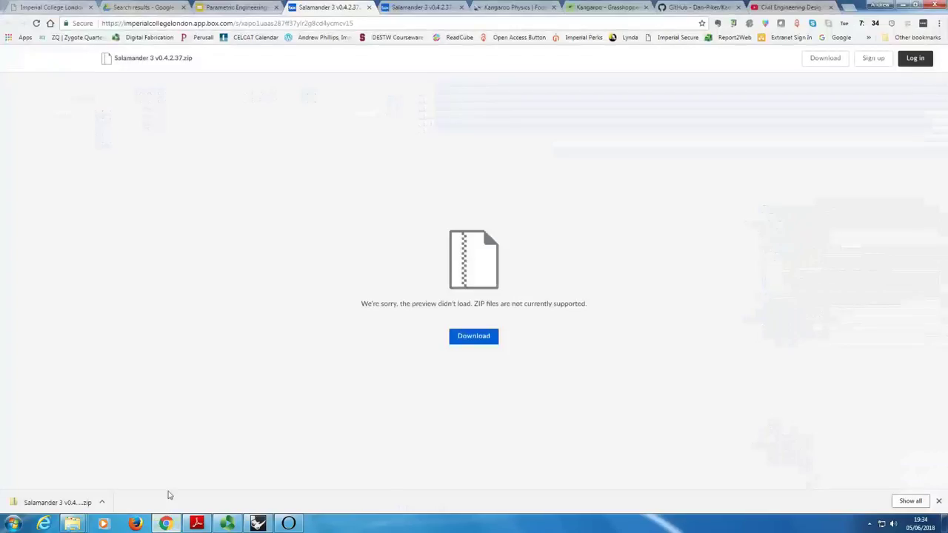
pyautogui.click(223, 6)
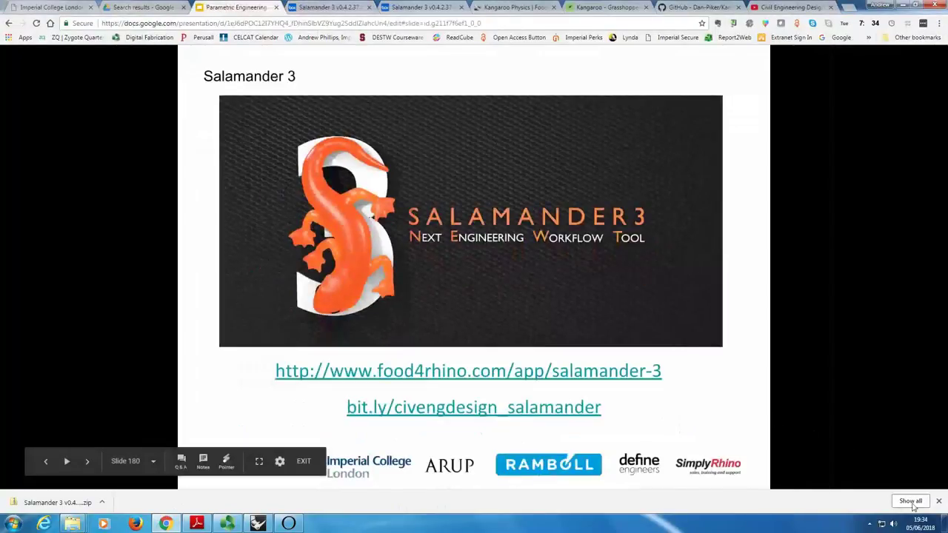
pyautogui.click(842, 266)
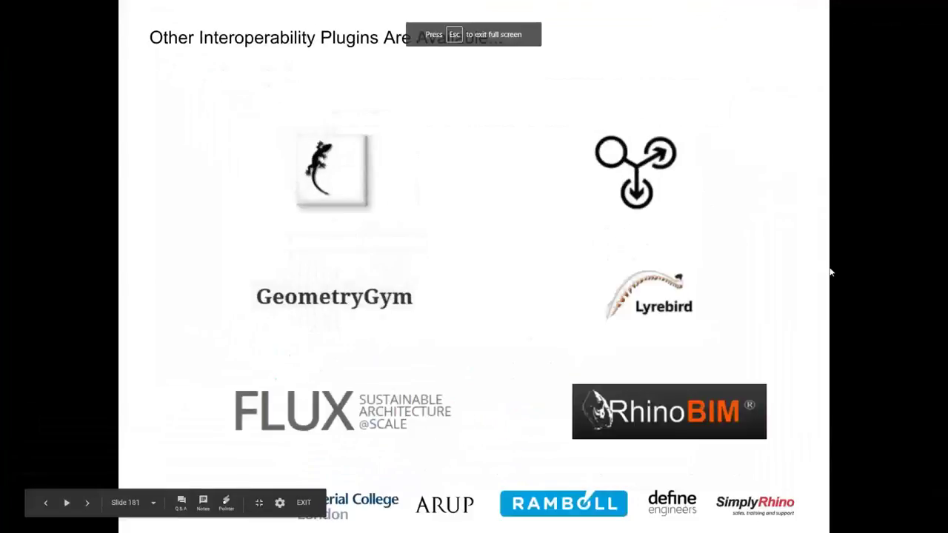